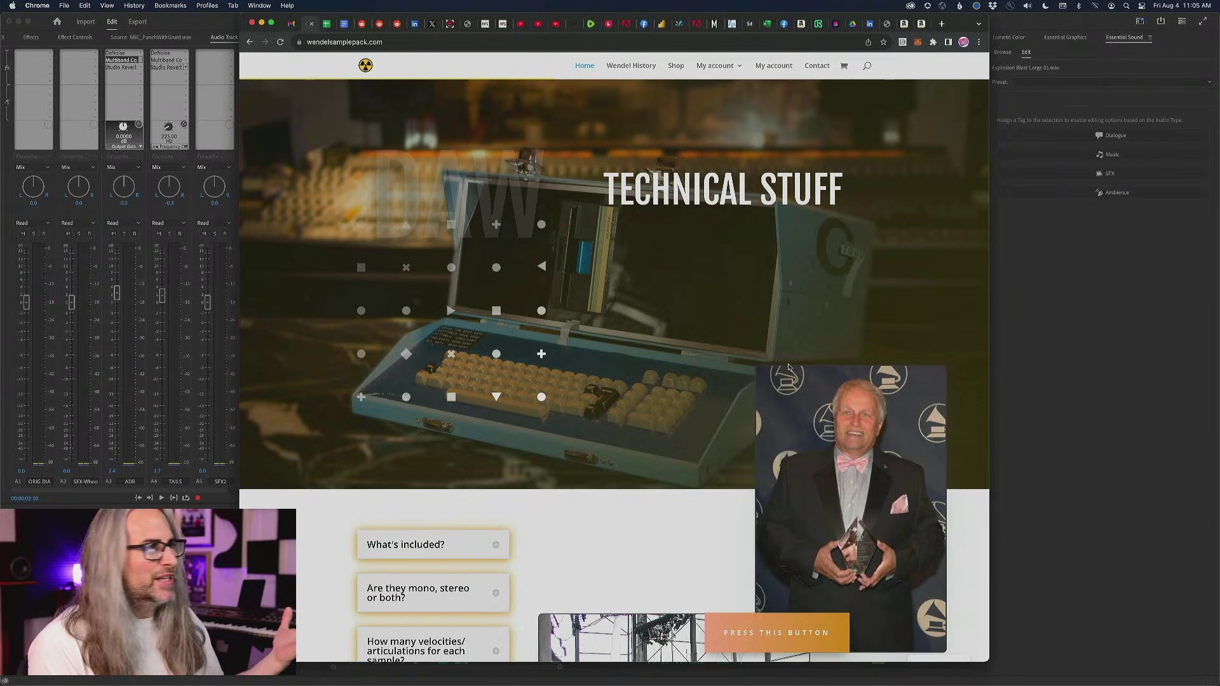
# Examine the Wendel sample pack home page, including the product offers, the sample collection description and the audio demos
pyautogui.scroll(15, 427, 276)
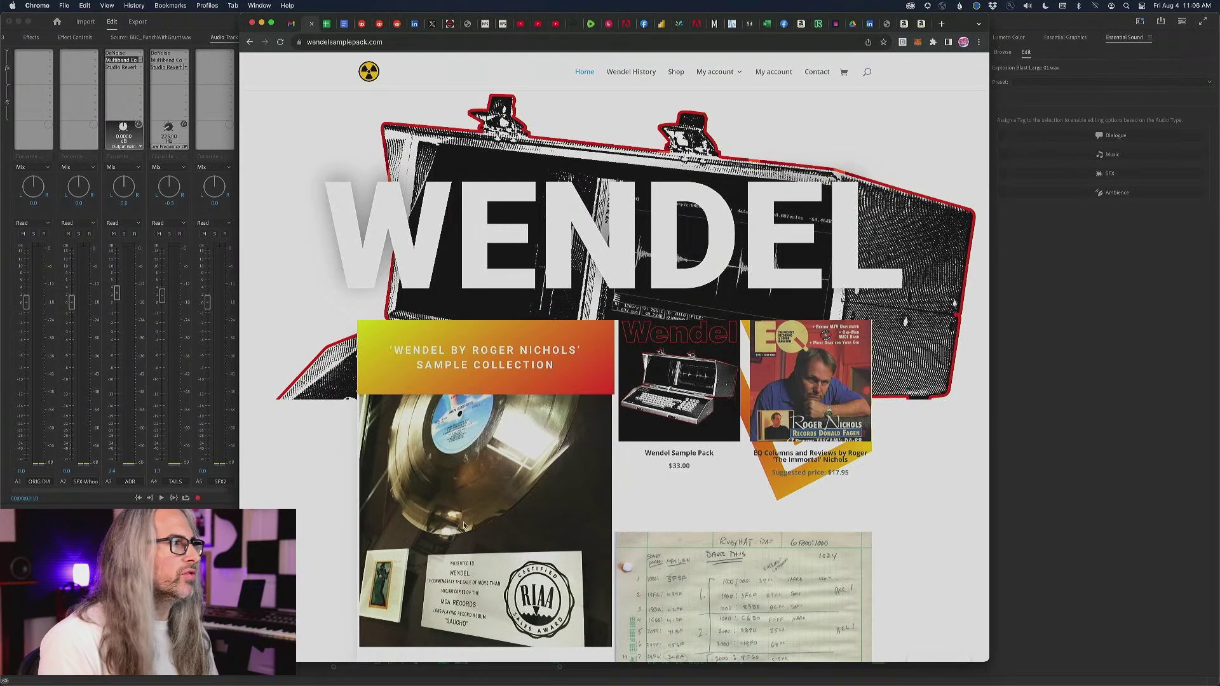
pyautogui.scroll(-2, 472, 484)
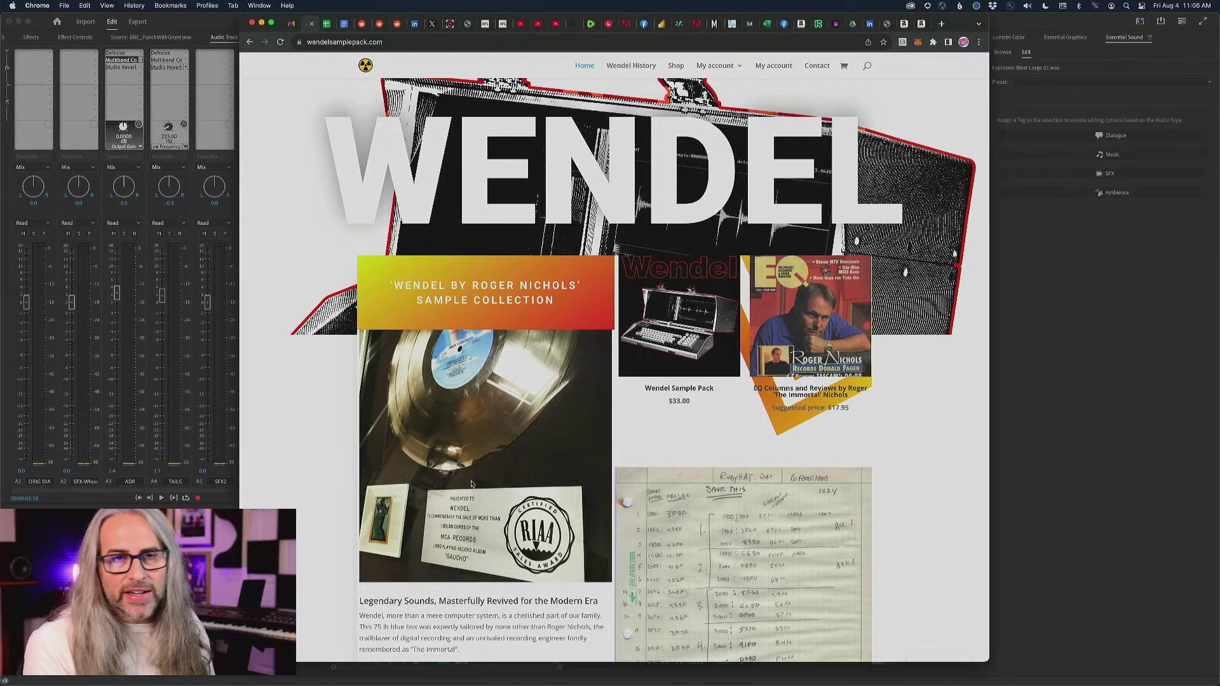
pyautogui.scroll(-8, 510, 525)
pyautogui.scroll(-2, 509, 525)
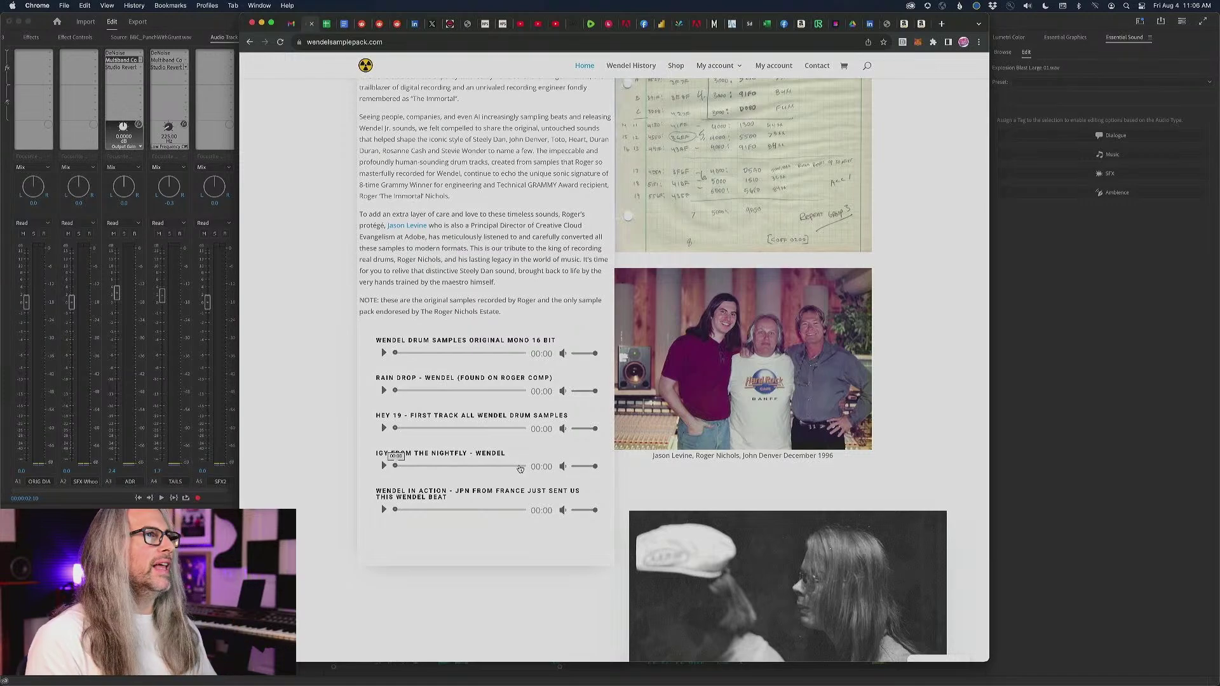
pyautogui.scroll(15, 519, 468)
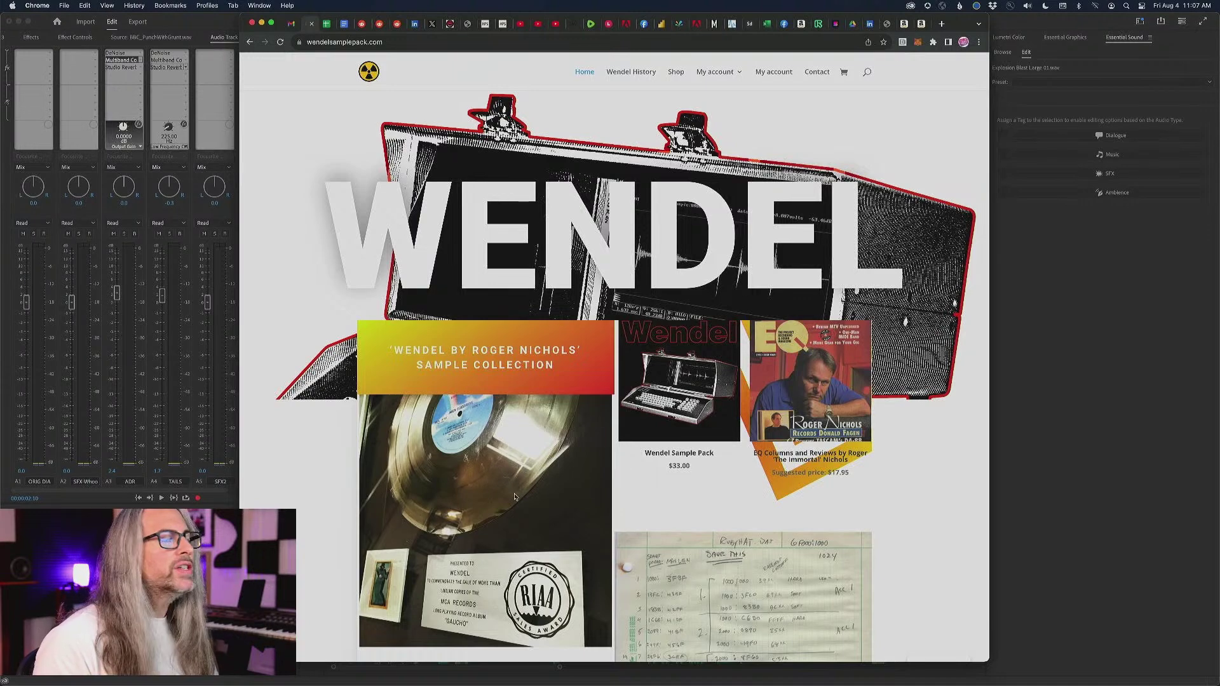
pyautogui.scroll(-5, 515, 496)
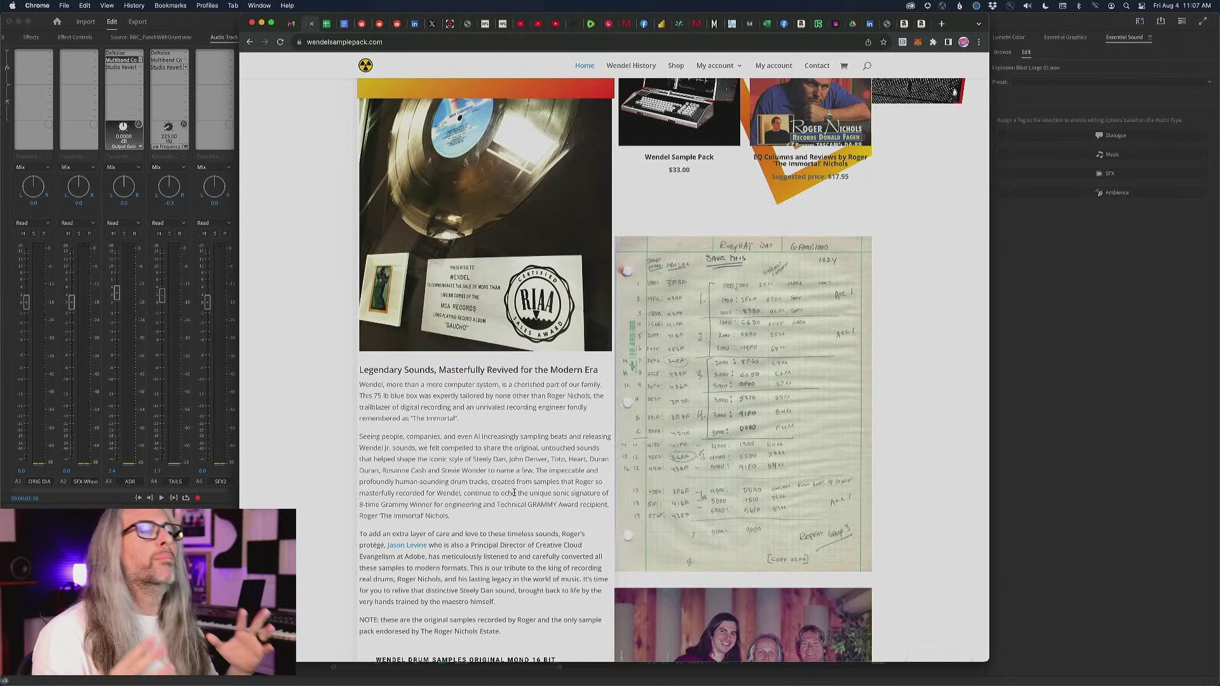
pyautogui.scroll(5, 514, 469)
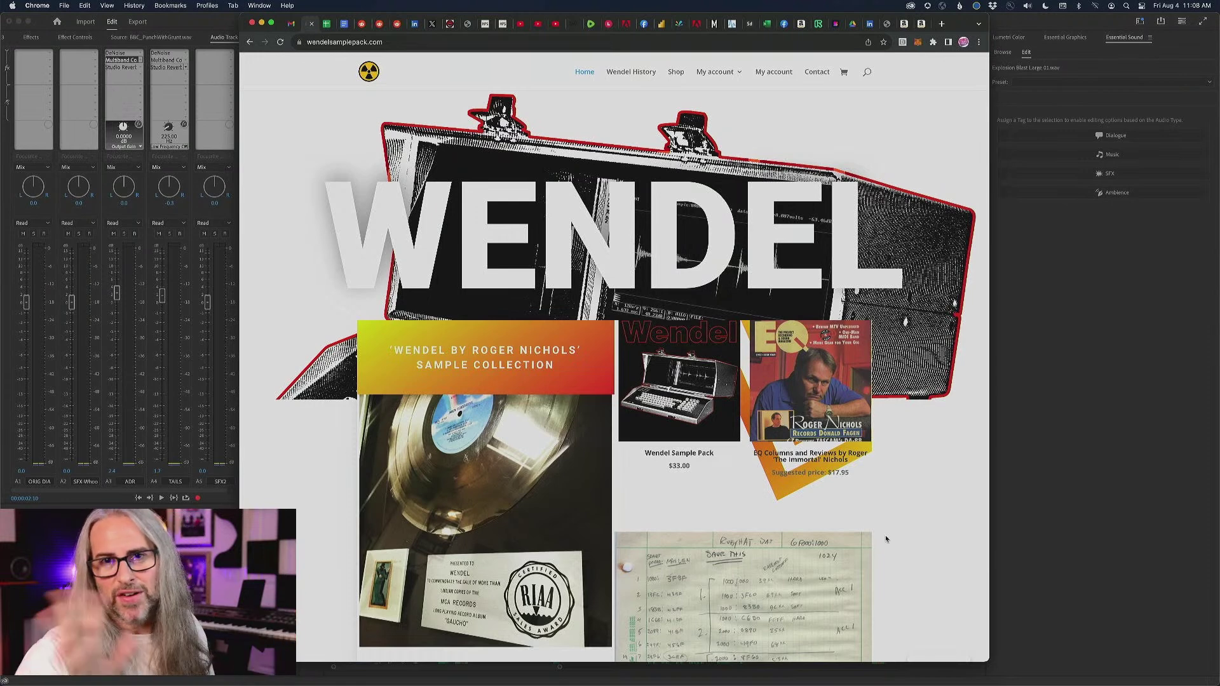
# Switch to Premiere Pro and play the SONIC EDIT COMP sequence full screen from its beginning
pyautogui.press('super+Tab')
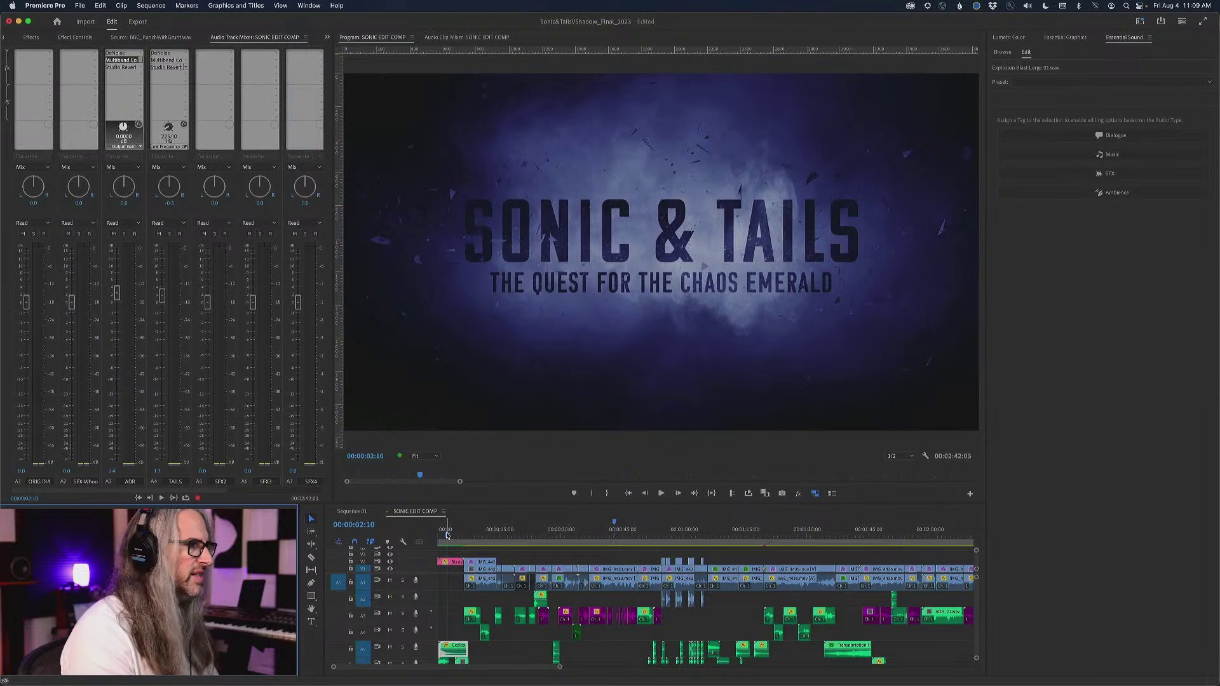
pyautogui.moveTo(447, 534); pyautogui.dragTo(425, 536)
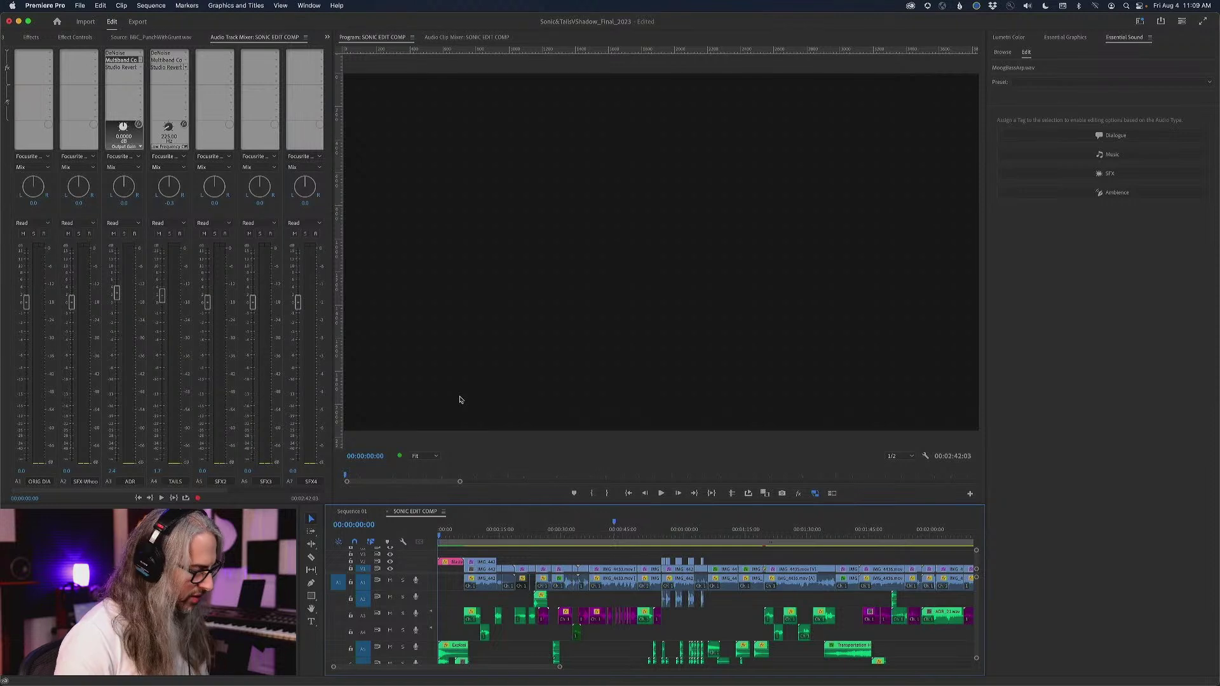
pyautogui.press('`')
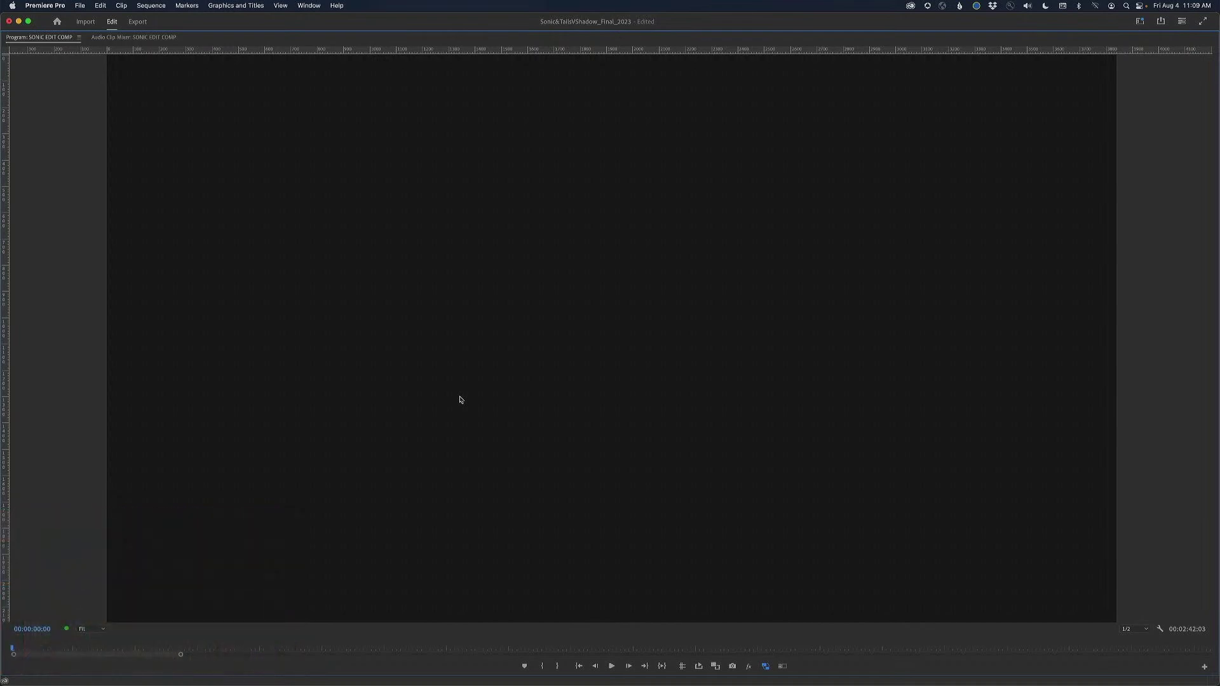
pyautogui.press('space')
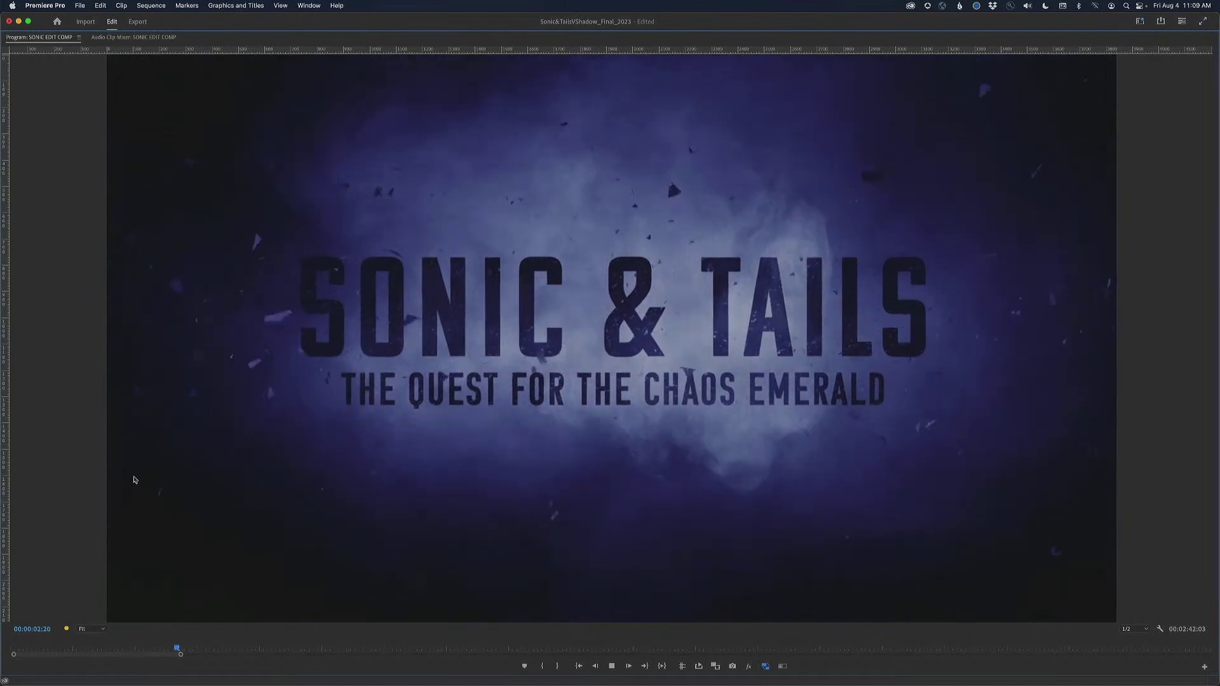
pyautogui.hotkey('ctrl', '`')
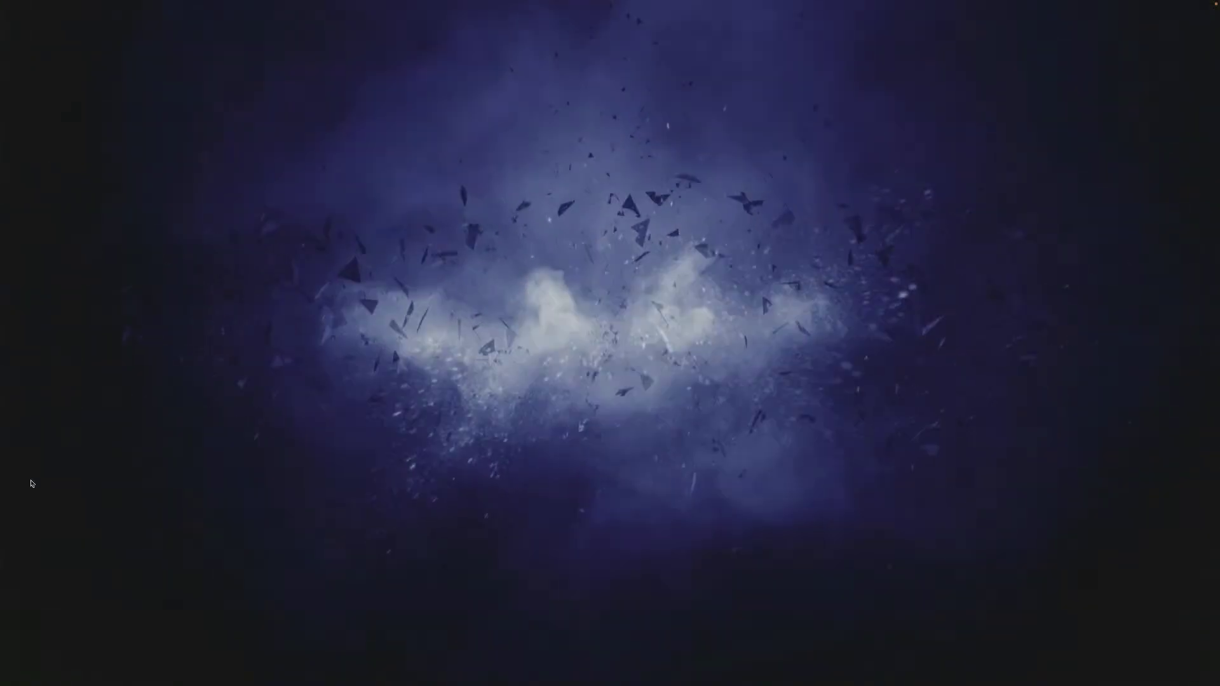
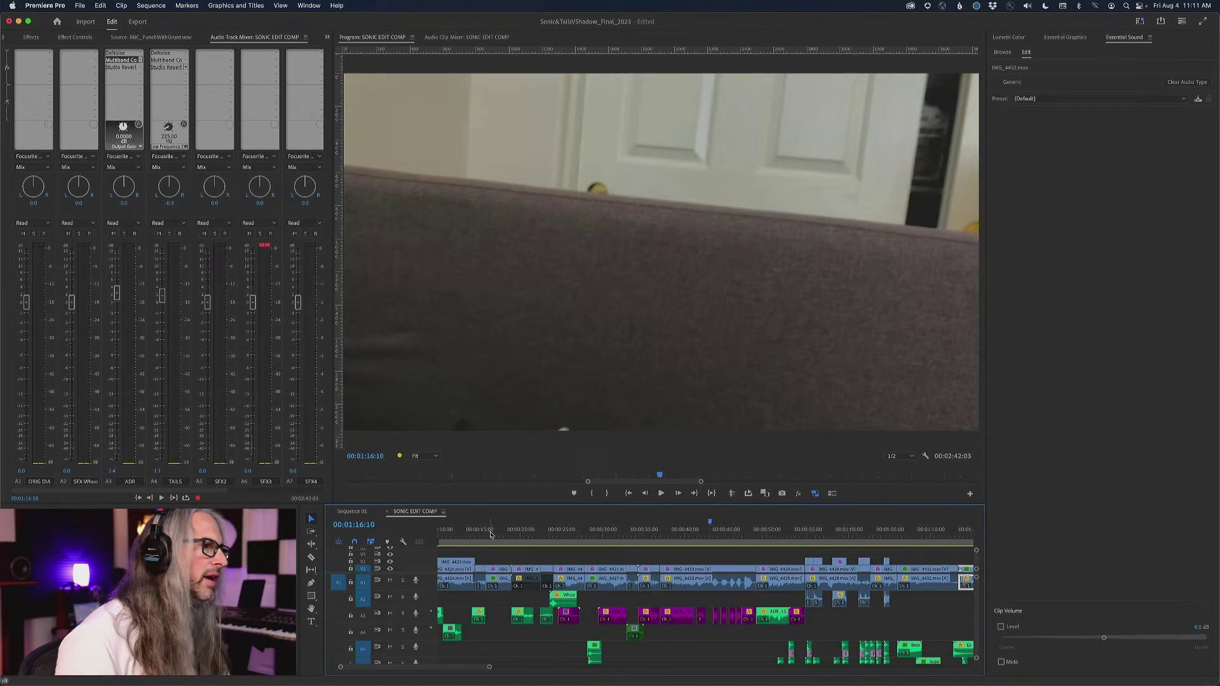
# Move the playhead to the marker at 00:00:43:04 in the SONIC EDIT COMP sequence
pyautogui.click(710, 536)
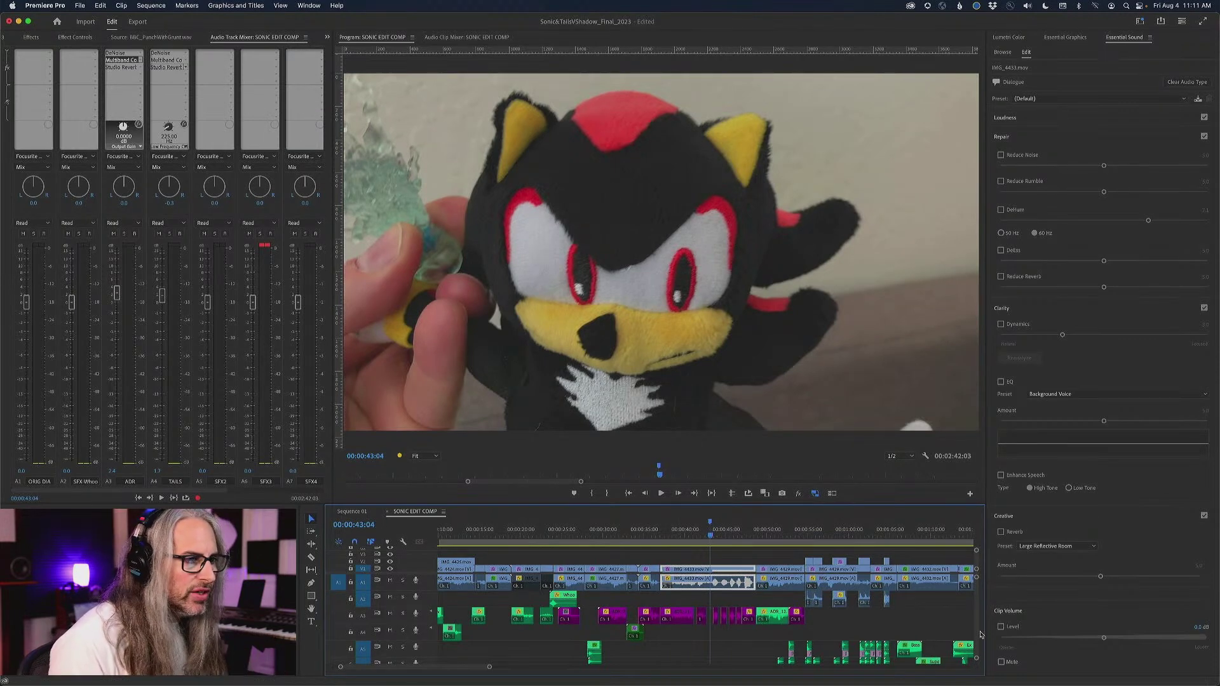
pyautogui.scroll(-2, 978, 633)
pyautogui.scroll(2, 977, 633)
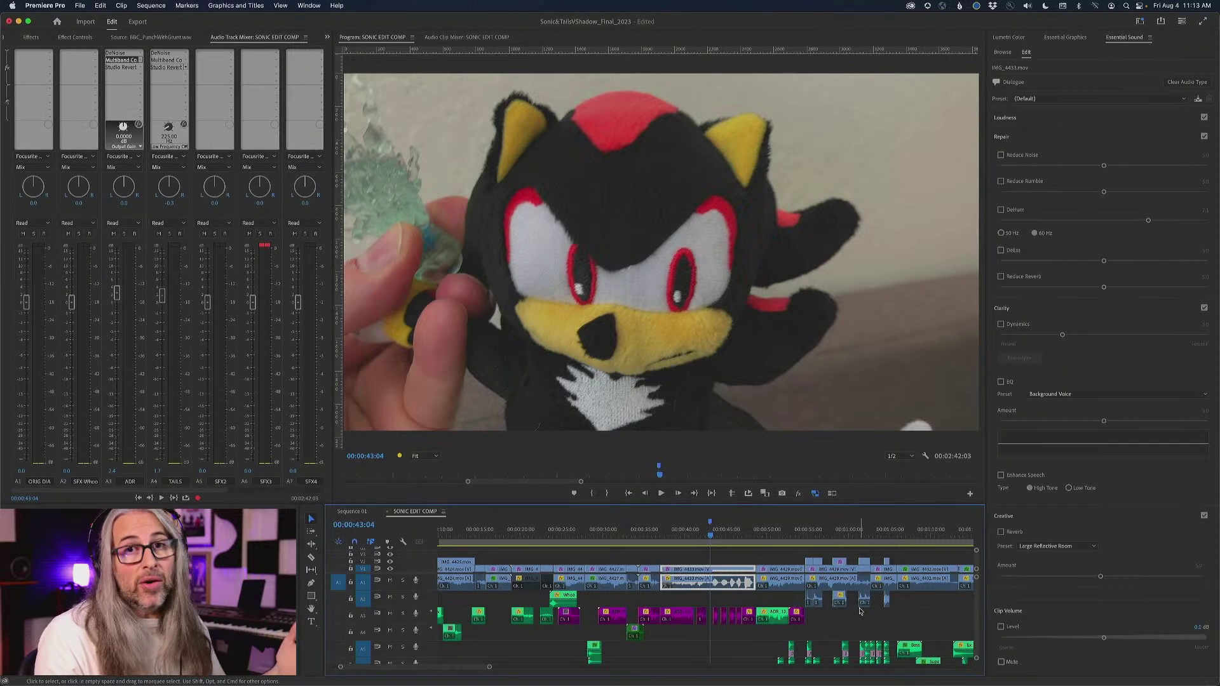
# Switch to the Sequence 01 timeline and bring its audio tracks into view
pyautogui.click(356, 512)
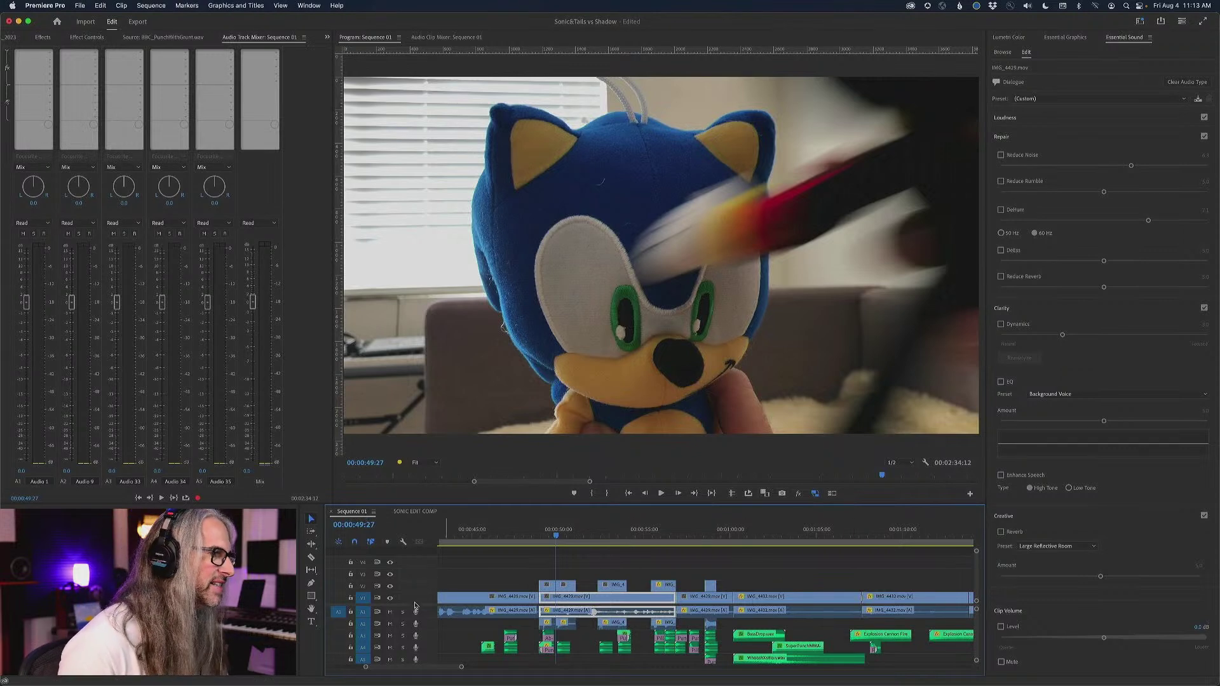
pyautogui.scroll(-2, 418, 597)
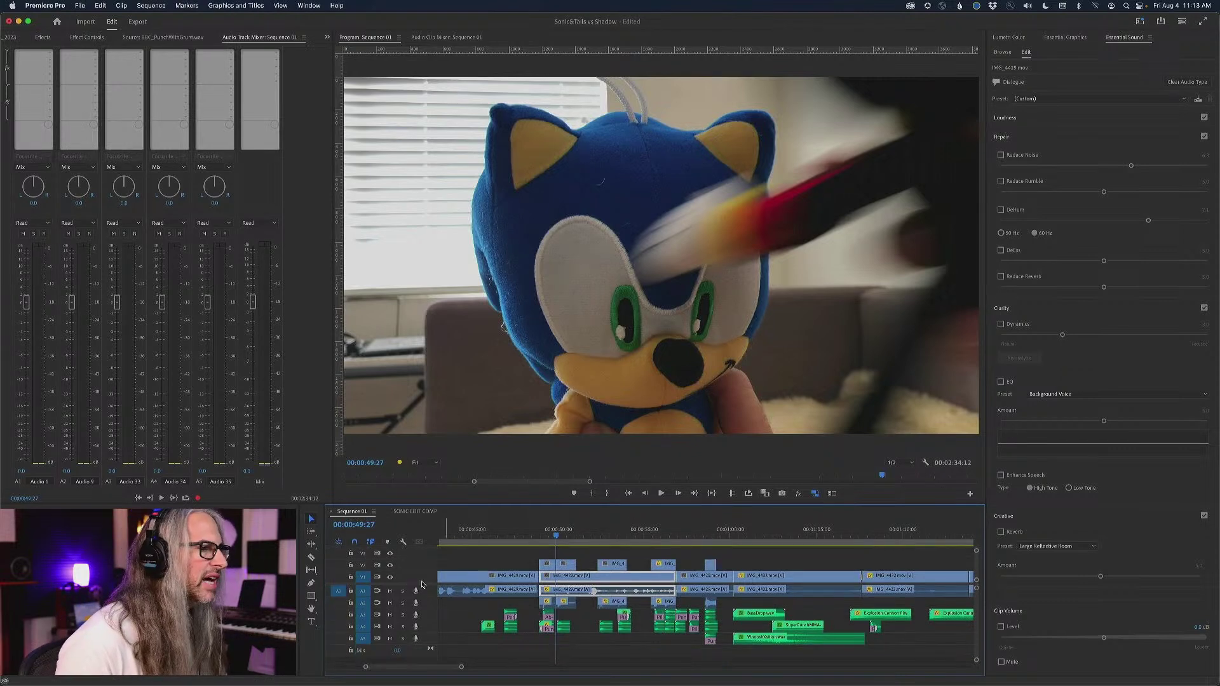
pyautogui.scroll(-2, 978, 635)
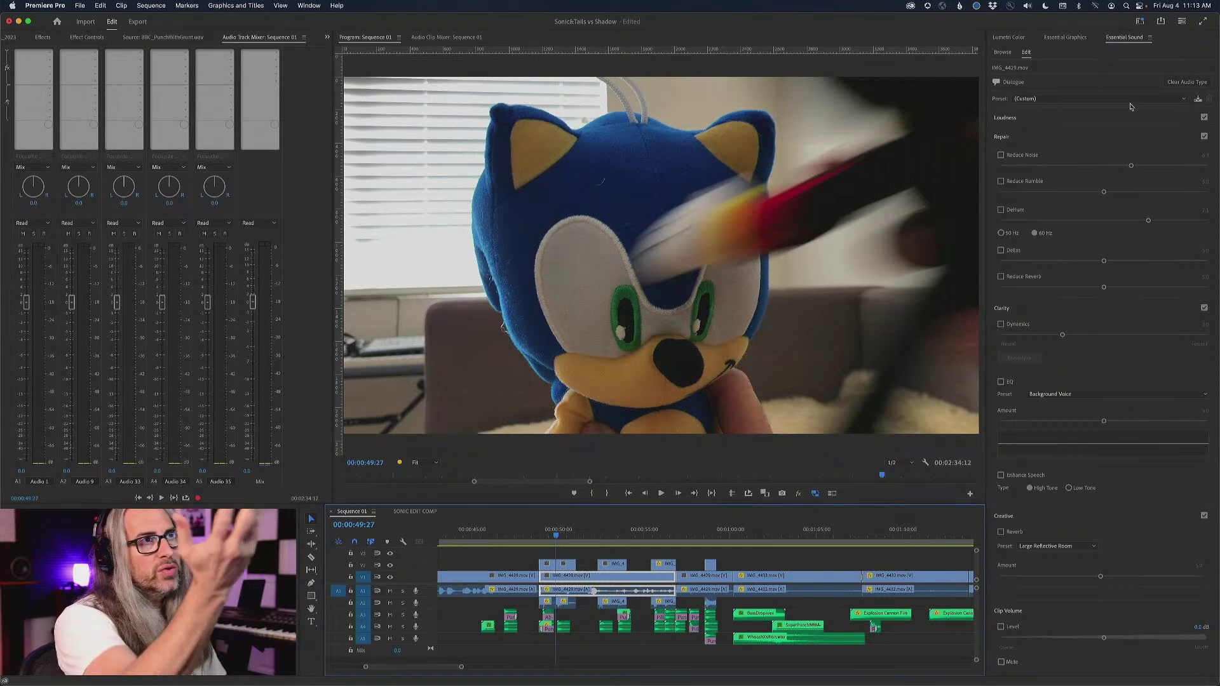
# Bring up Essential Sound in the workspace
pyautogui.click(1126, 40)
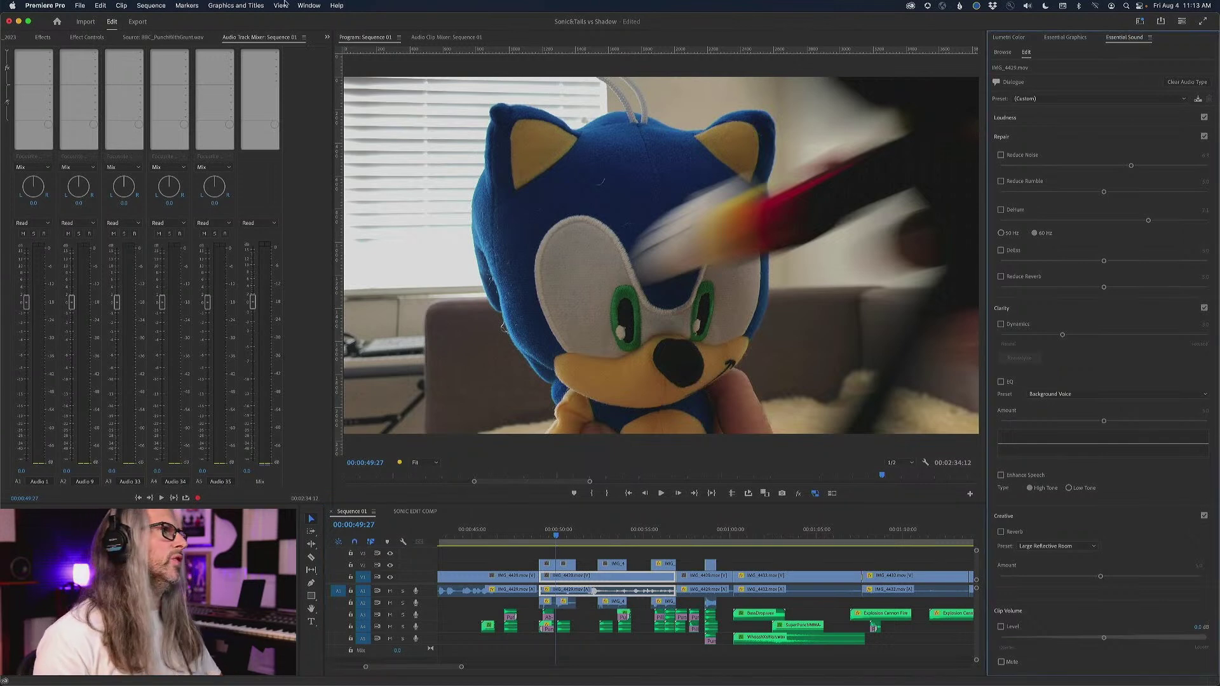
pyautogui.click(308, 5)
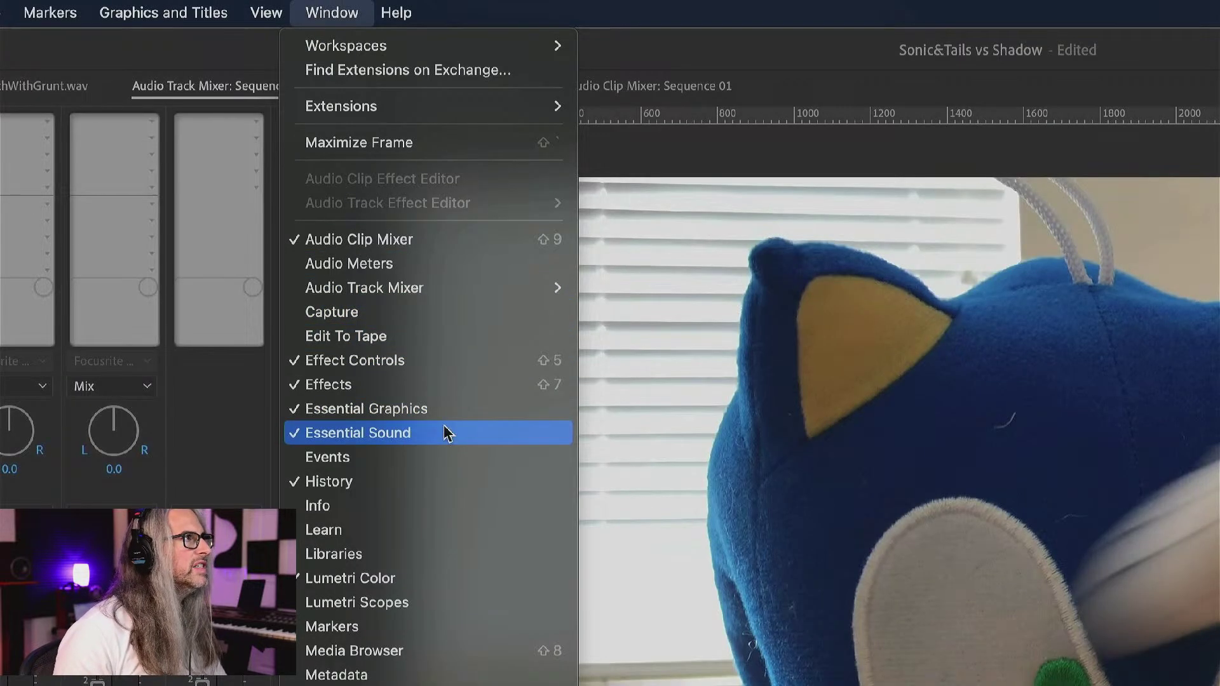
pyautogui.click(447, 432)
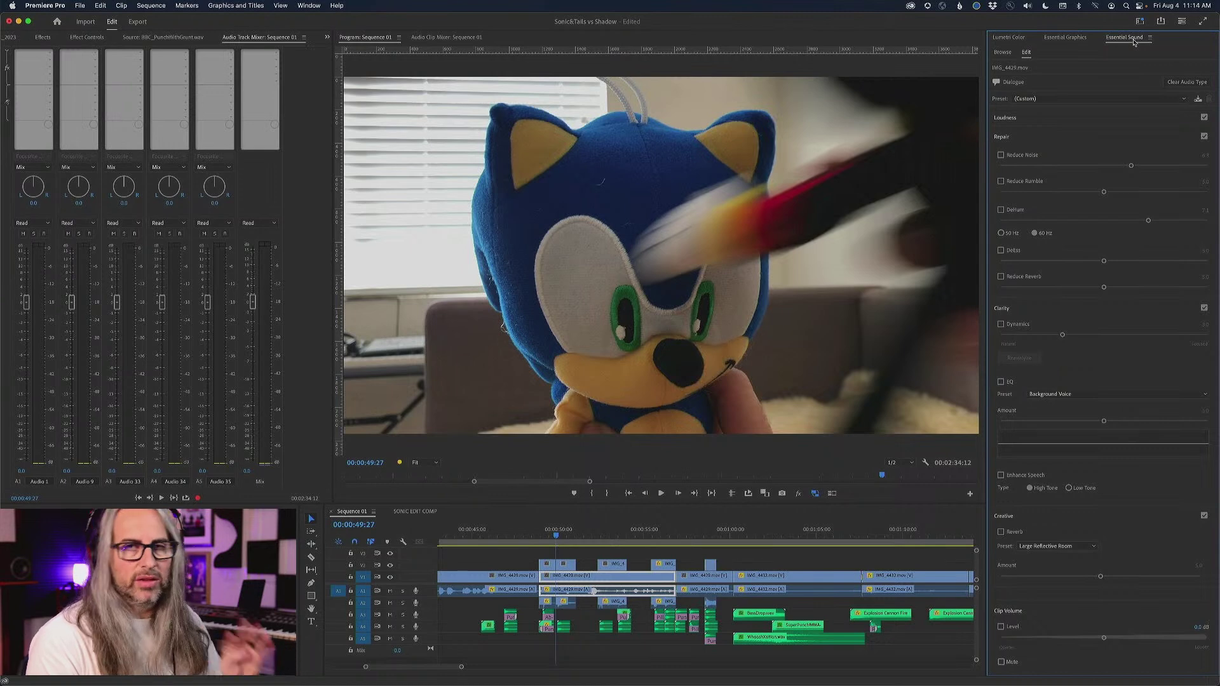
# With no clips selected, select the Dialogue-tagged clips through Essential Sound, clear that selection and select the Music-tagged clips
pyautogui.click(765, 563)
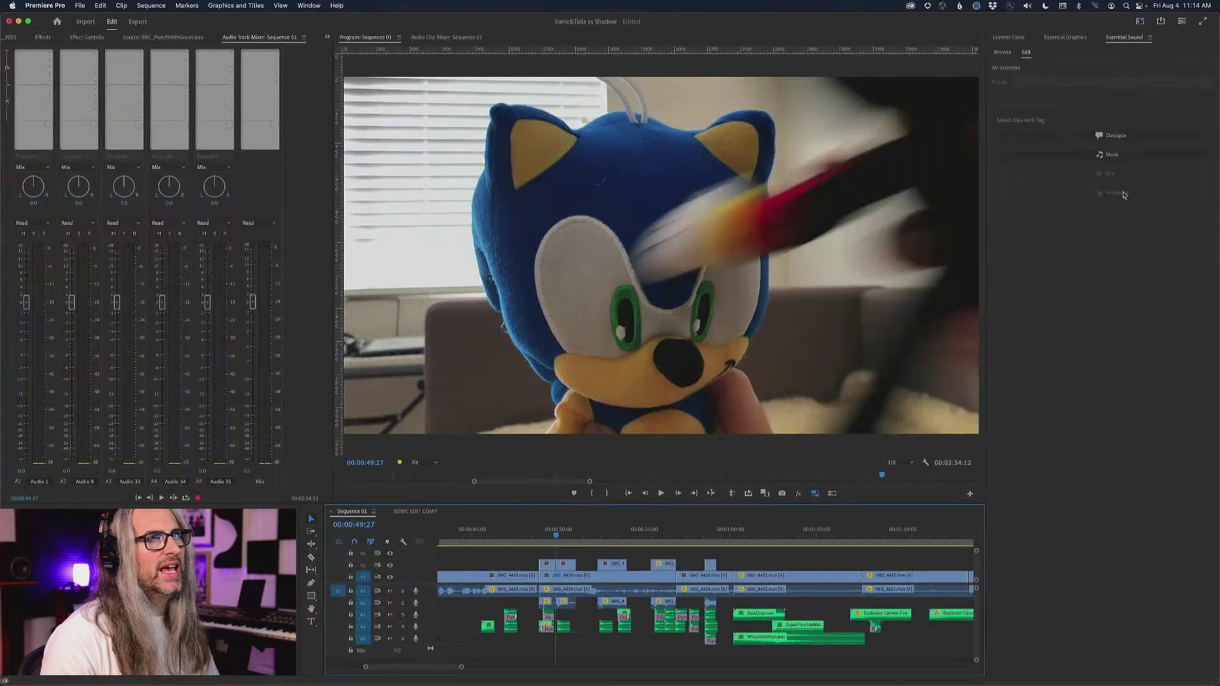
pyautogui.click(1125, 136)
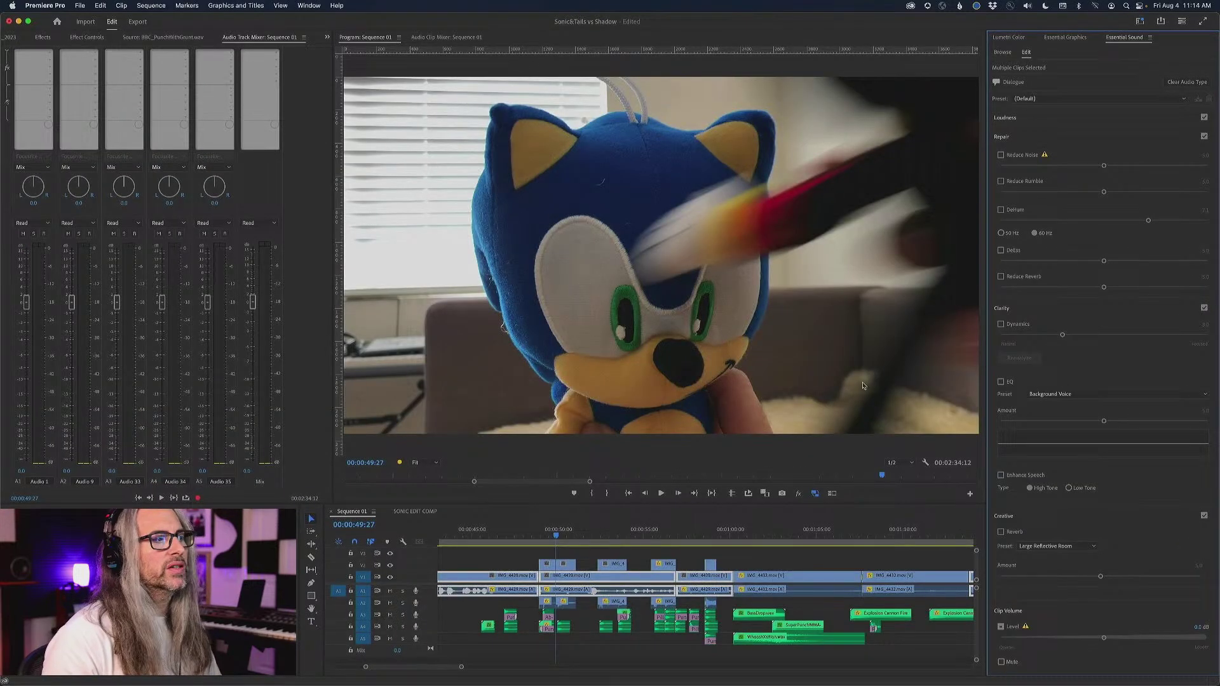
pyautogui.click(778, 570)
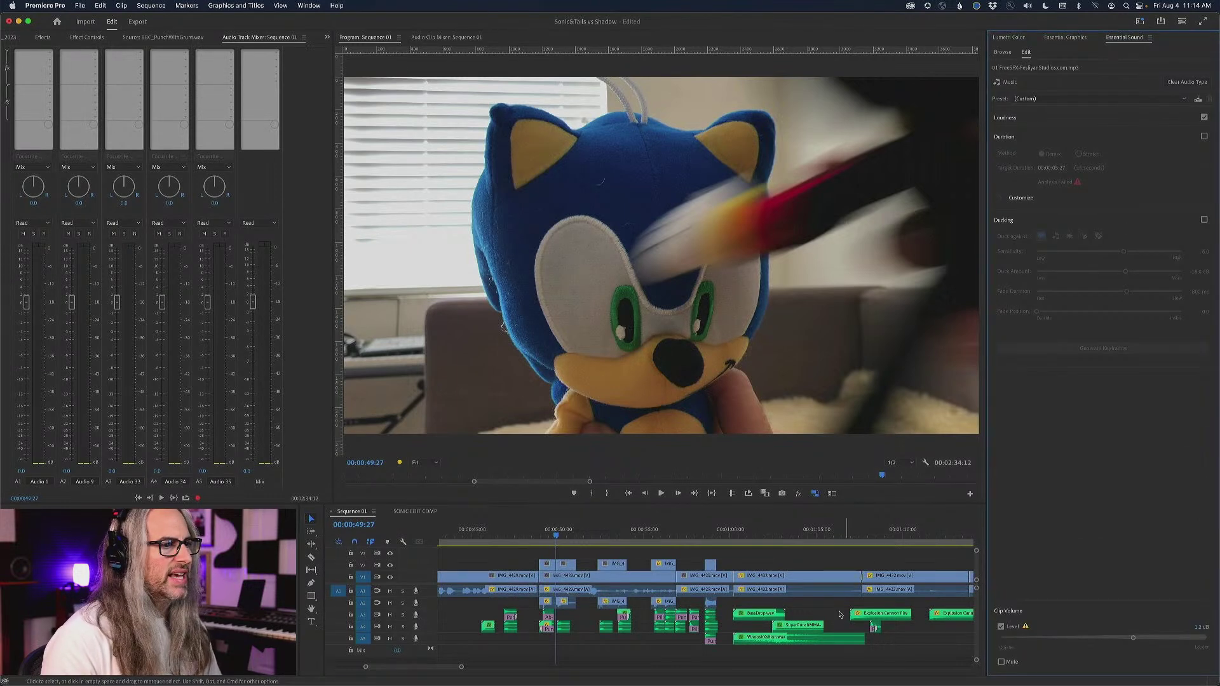
pyautogui.hscroll(-10, 807, 634)
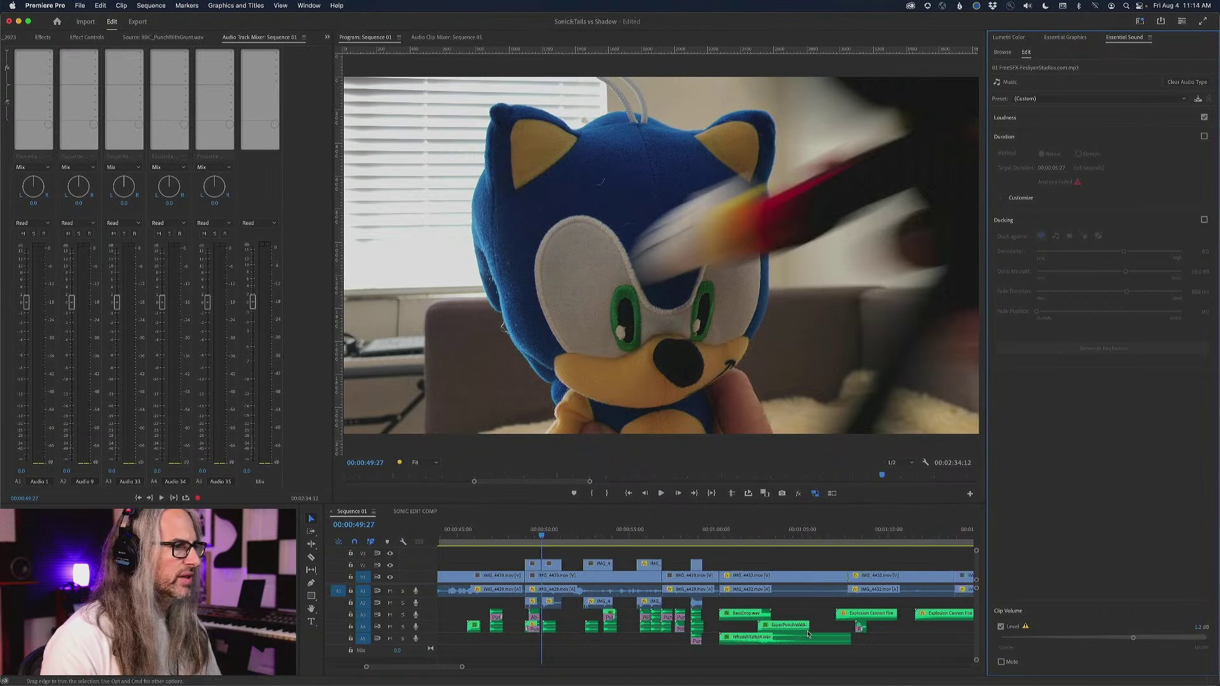
pyautogui.hscroll(12, 819, 631)
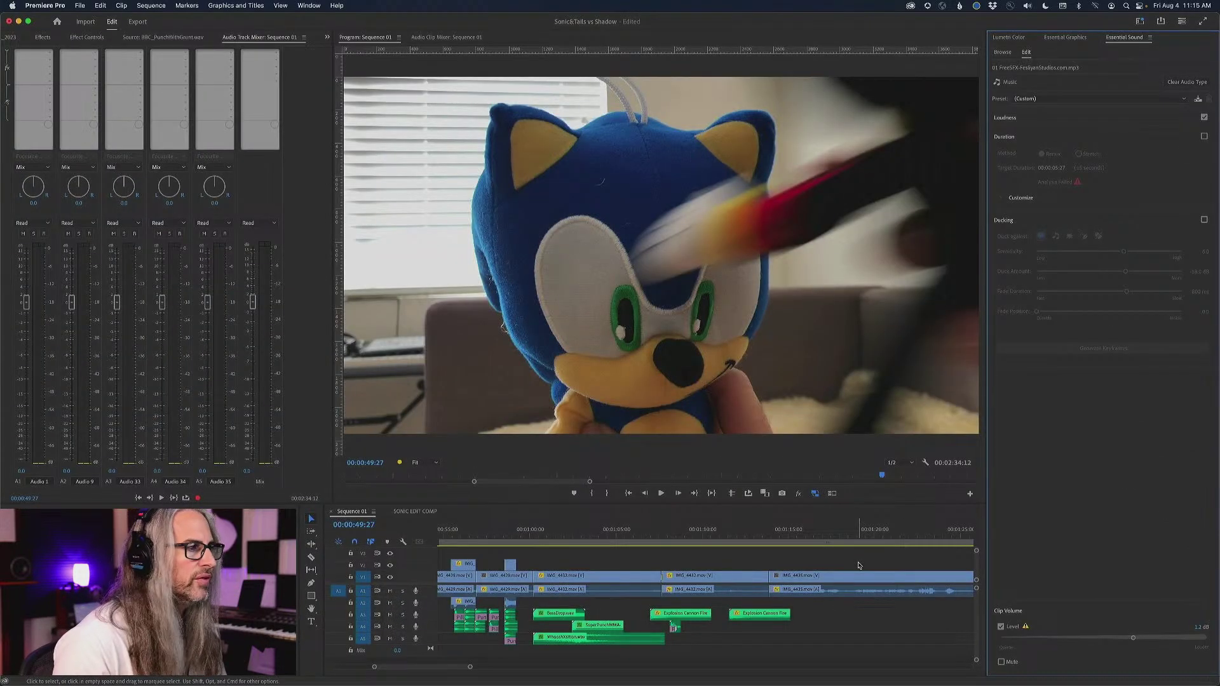
# Clear the current selection and select all clips tagged Dialogue in Sequence 01
pyautogui.click(858, 565)
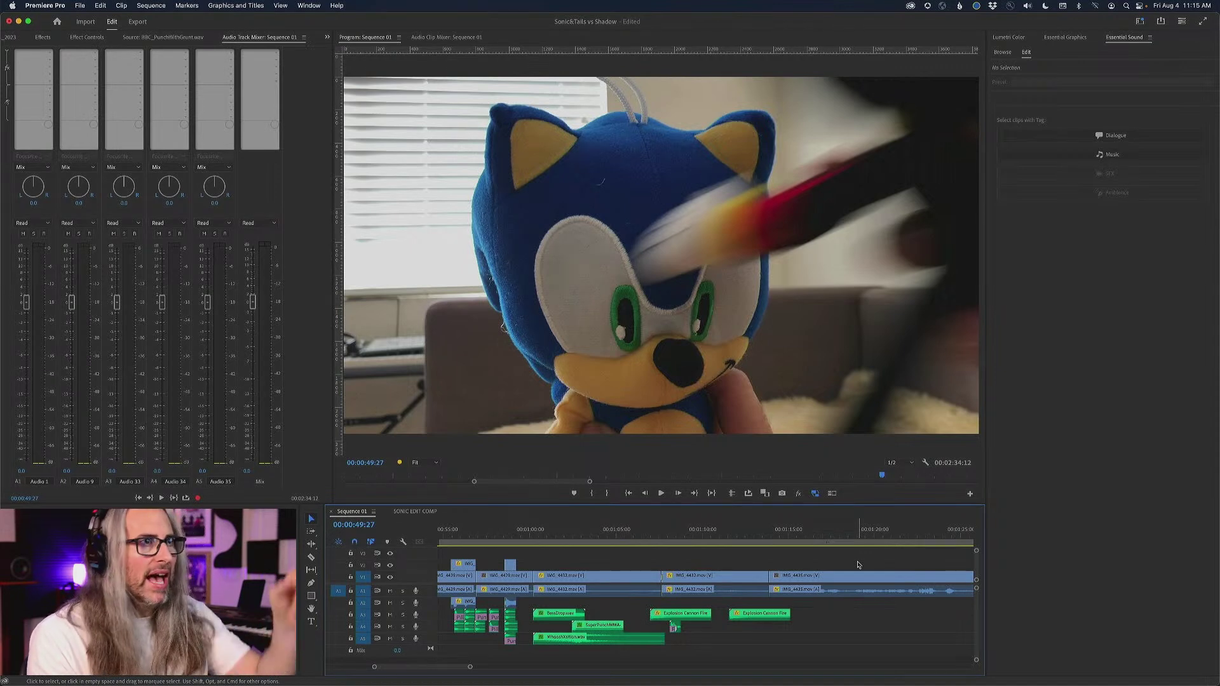
pyautogui.click(1136, 136)
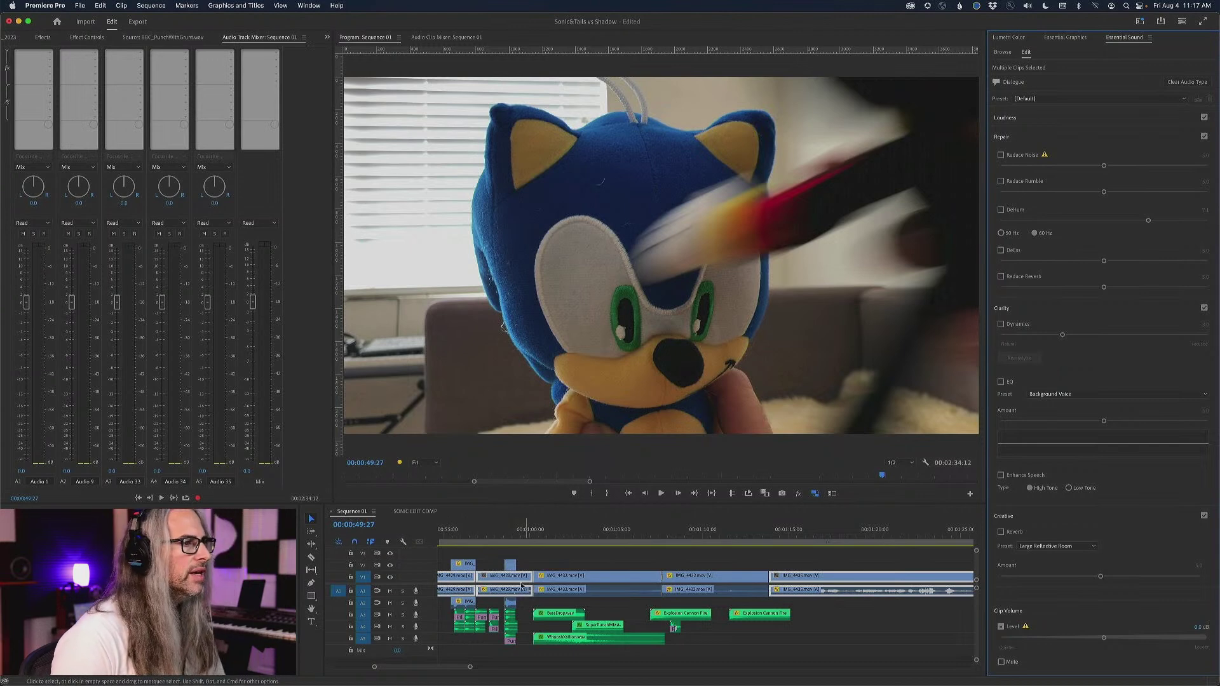
# Place the playhead at 00:00:48:14 in Sequence 01 and magnify the timeline around the fight clips
pyautogui.press('-')
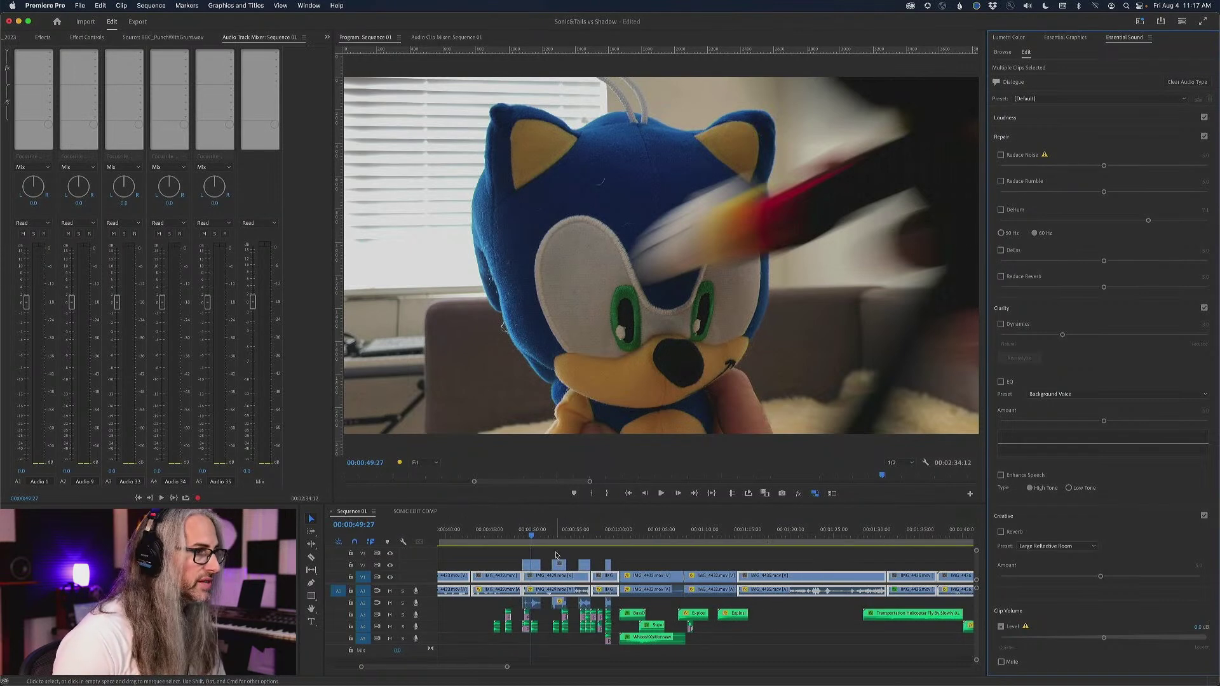
pyautogui.click(518, 533)
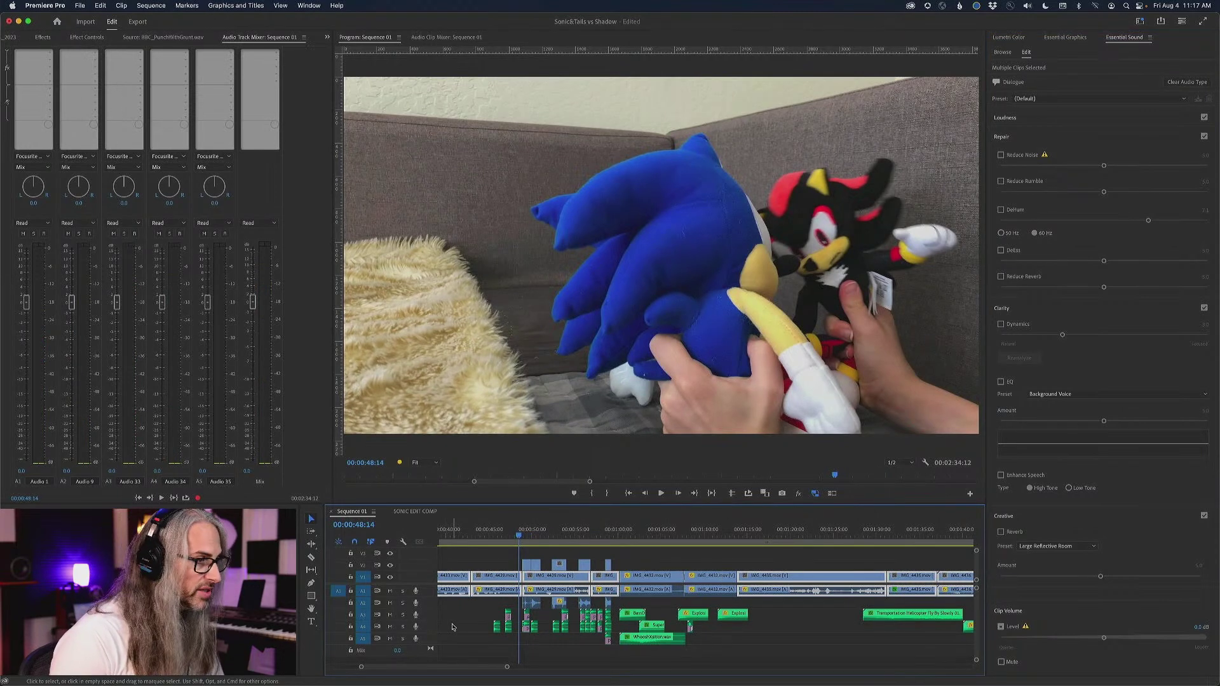
pyautogui.press('=')
pyautogui.press('=')
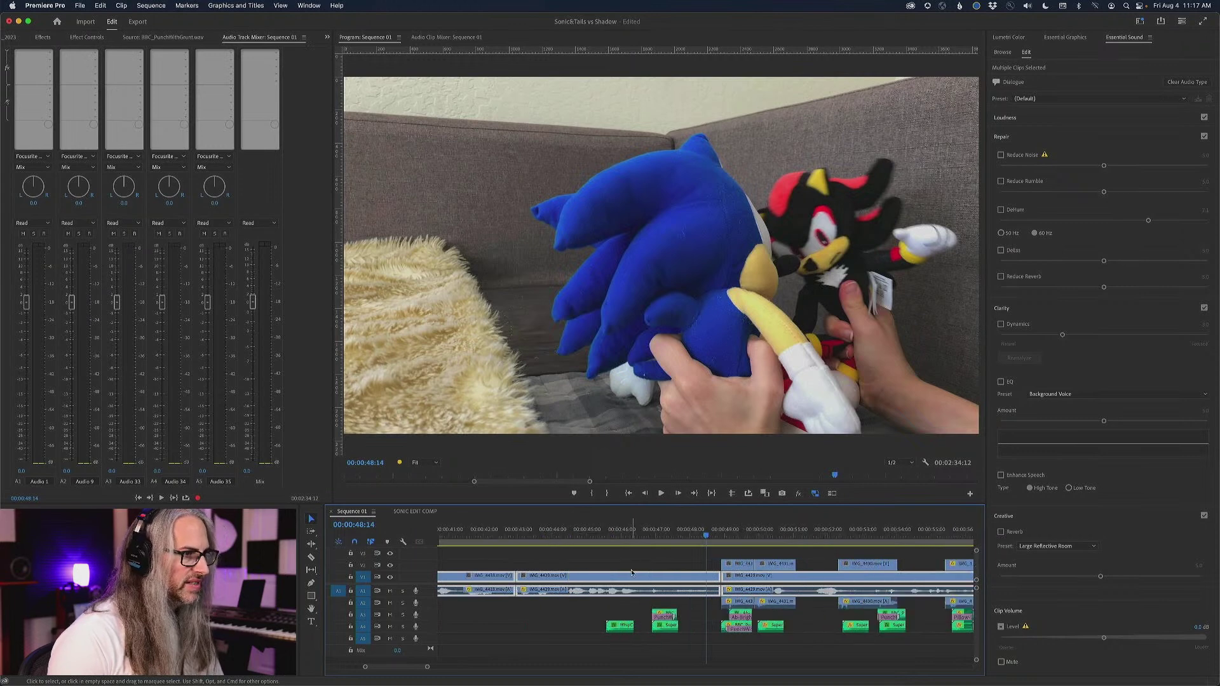
pyautogui.hscroll(3, 631, 573)
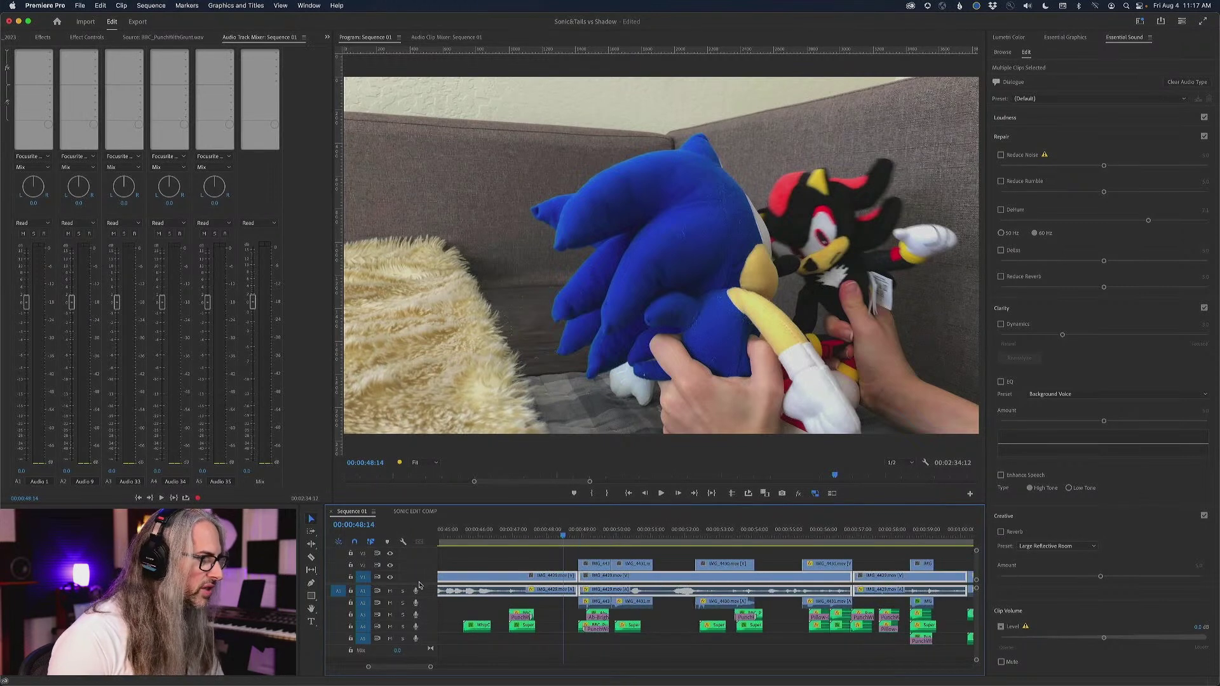
# Give the audio tracks more room in the timeline and increase their height for large waveforms
pyautogui.moveTo(420, 584); pyautogui.dragTo(420, 560)
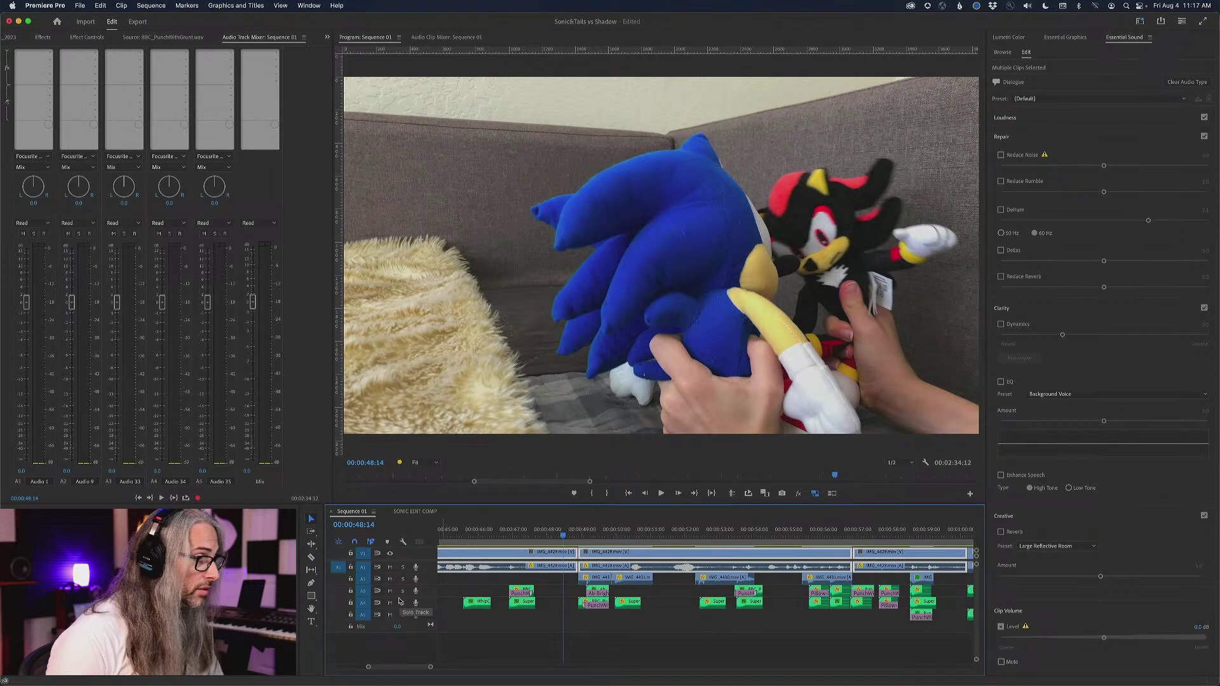
pyautogui.hotkey('alt', '=')
pyautogui.scroll(4, 399, 601)
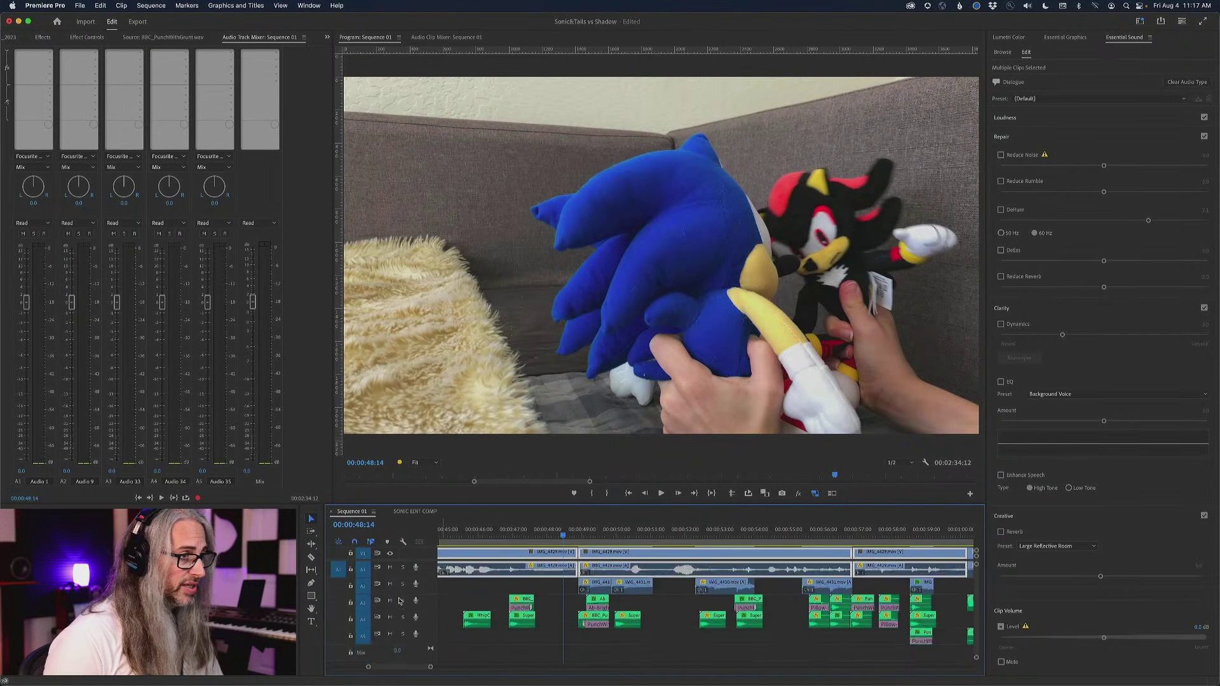
pyautogui.scroll(-3, 399, 601)
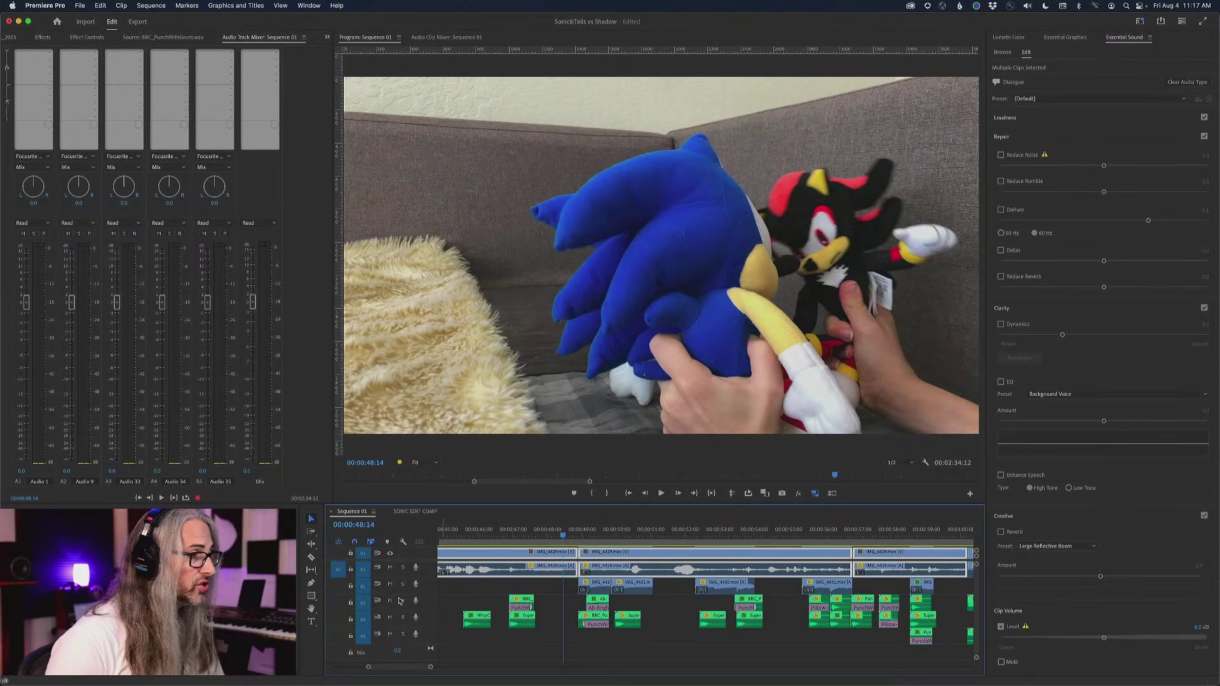
pyautogui.scroll(3, 399, 600)
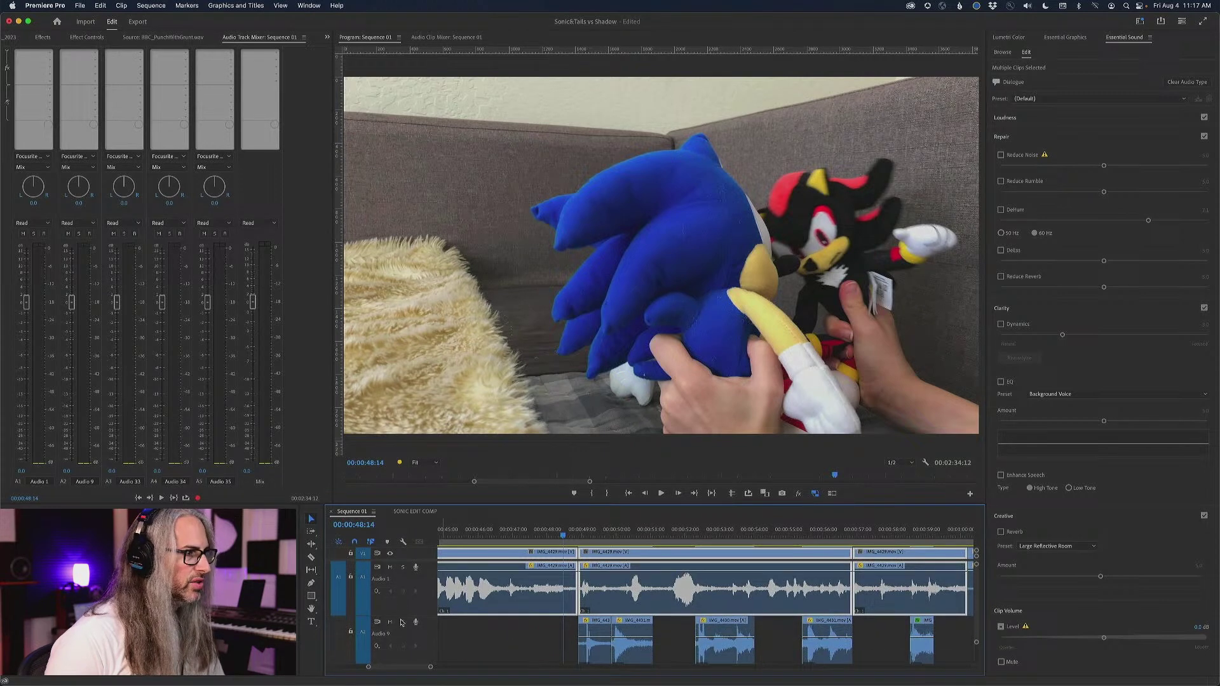
# Adjust the heights of the audio tracks in Sequence 01 so the dialogue tracks and the two upper effects tracks fit in view together
pyautogui.scroll(-5, 399, 615)
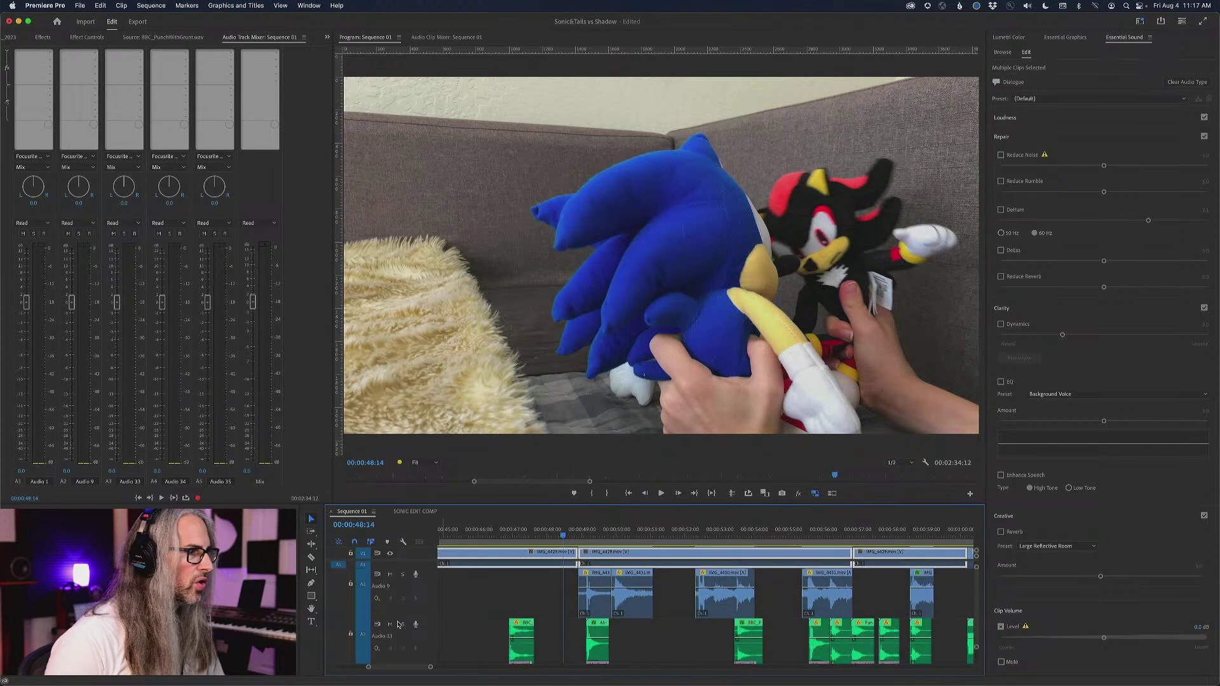
pyautogui.scroll(5, 399, 593)
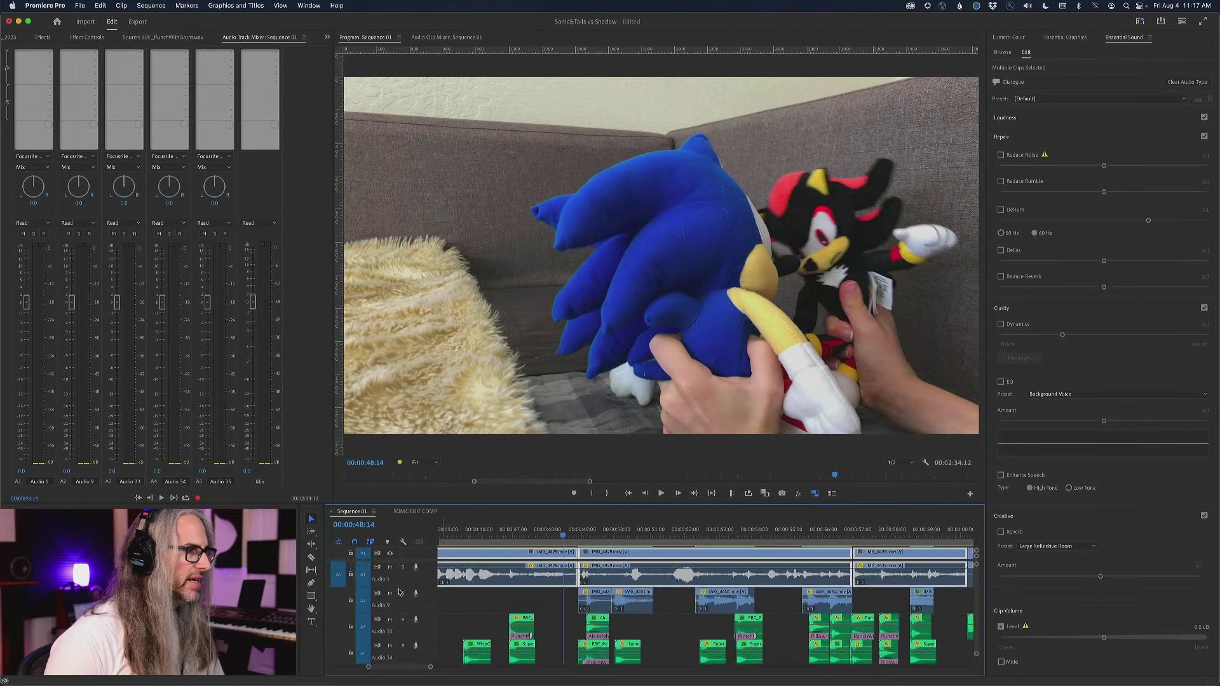
pyautogui.scroll(2, 399, 593)
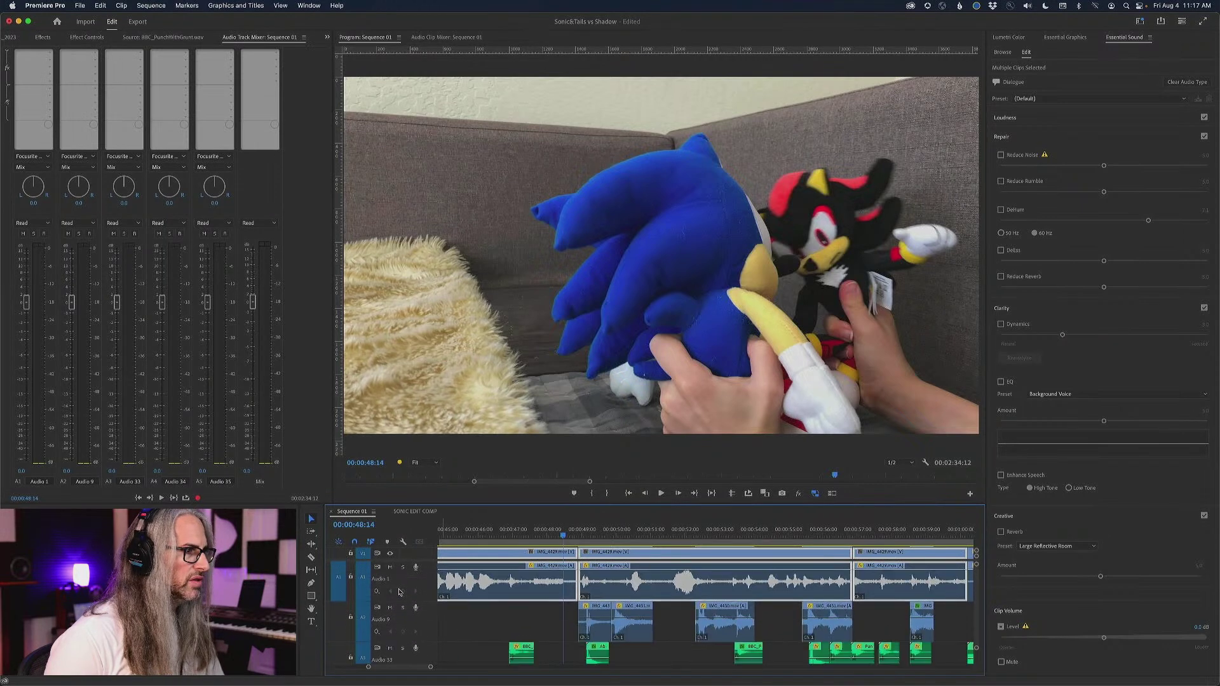
pyautogui.scroll(-4, 399, 593)
pyautogui.scroll(5, 399, 592)
pyautogui.scroll(-2, 399, 593)
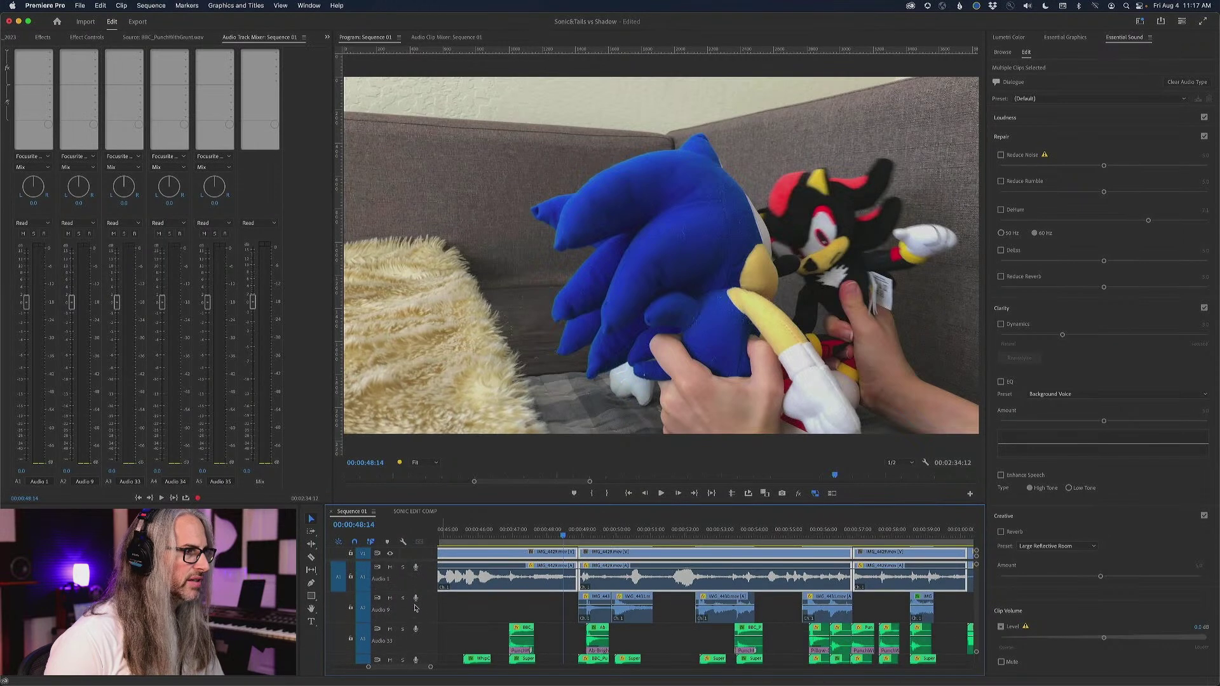
pyautogui.scroll(2, 417, 610)
pyautogui.scroll(-3, 420, 613)
pyautogui.scroll(-2, 422, 616)
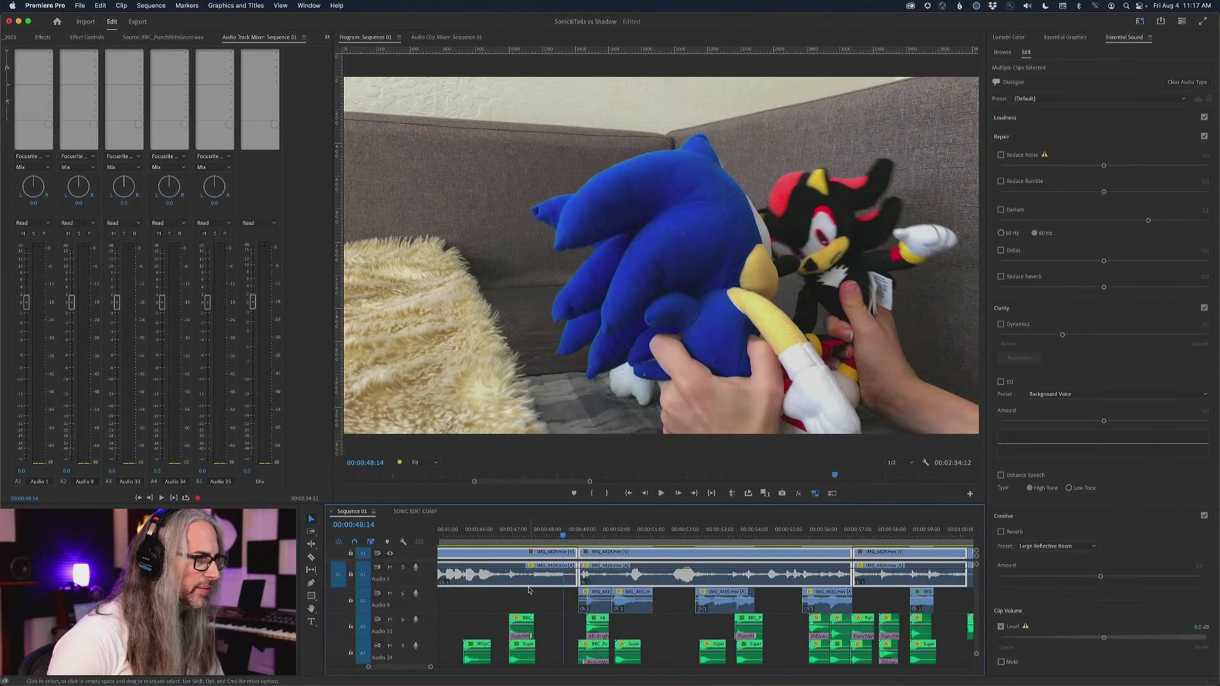
# Solo tracks Audio 33 and Audio 34 and play the fight's sound effects from 00:00:45:16
pyautogui.click(403, 620)
pyautogui.click(403, 645)
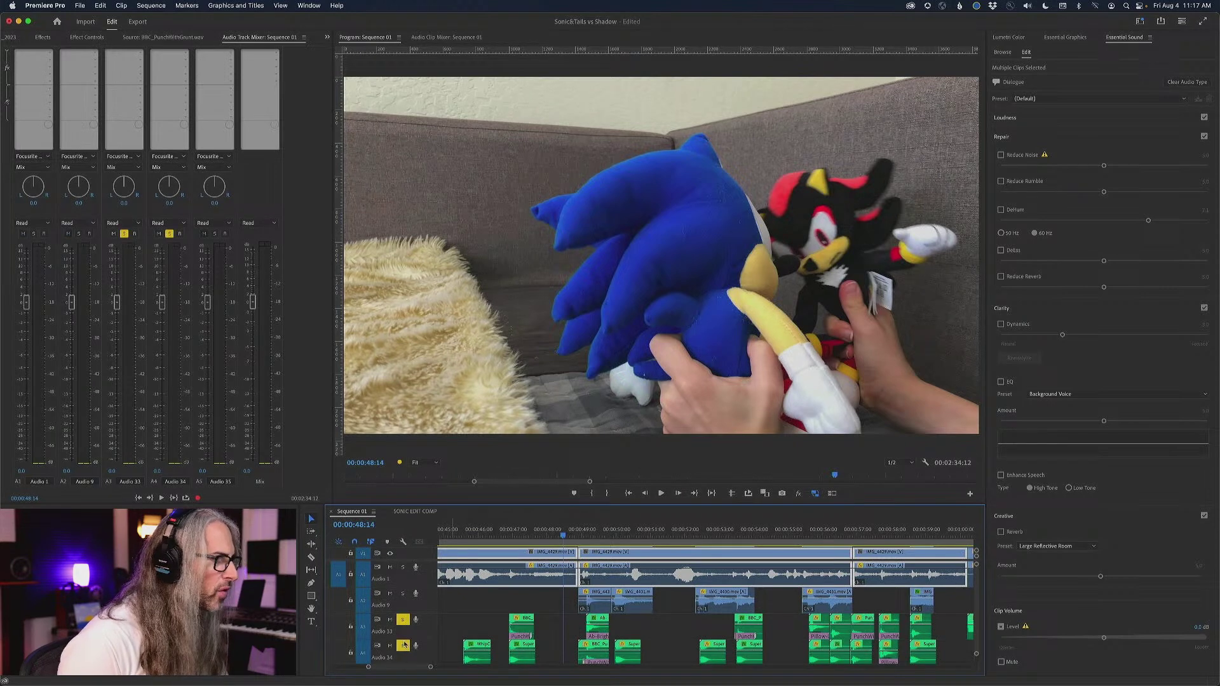
pyautogui.click(463, 536)
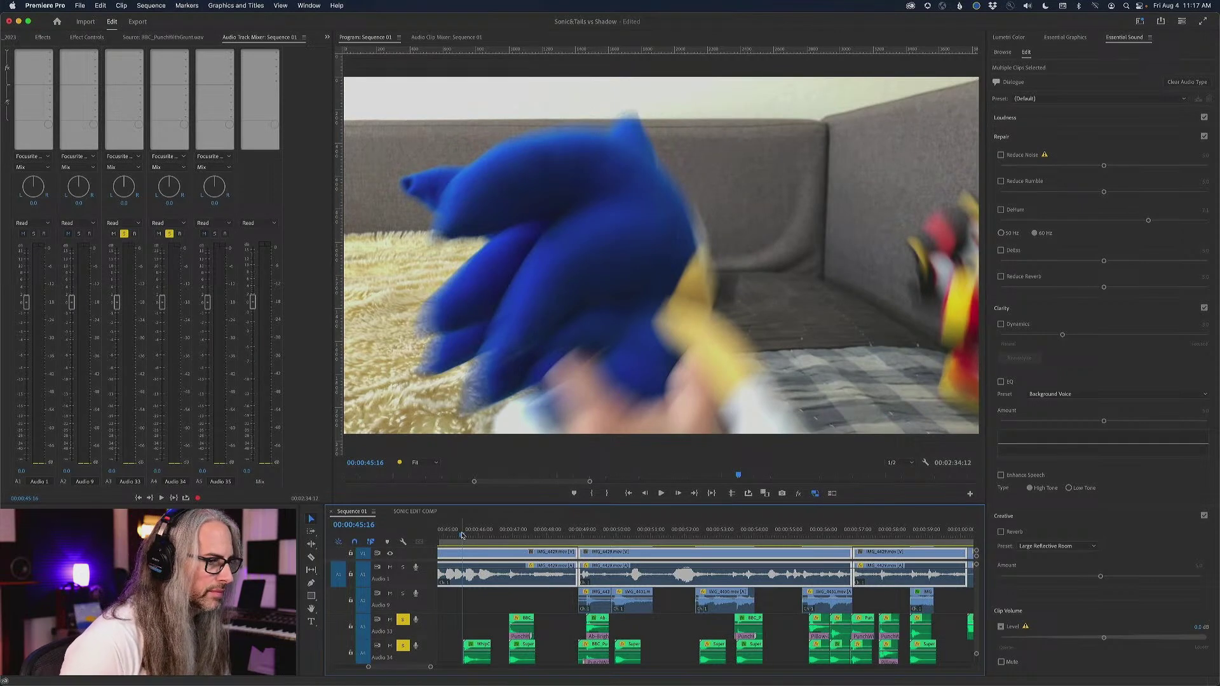
pyautogui.press('space')
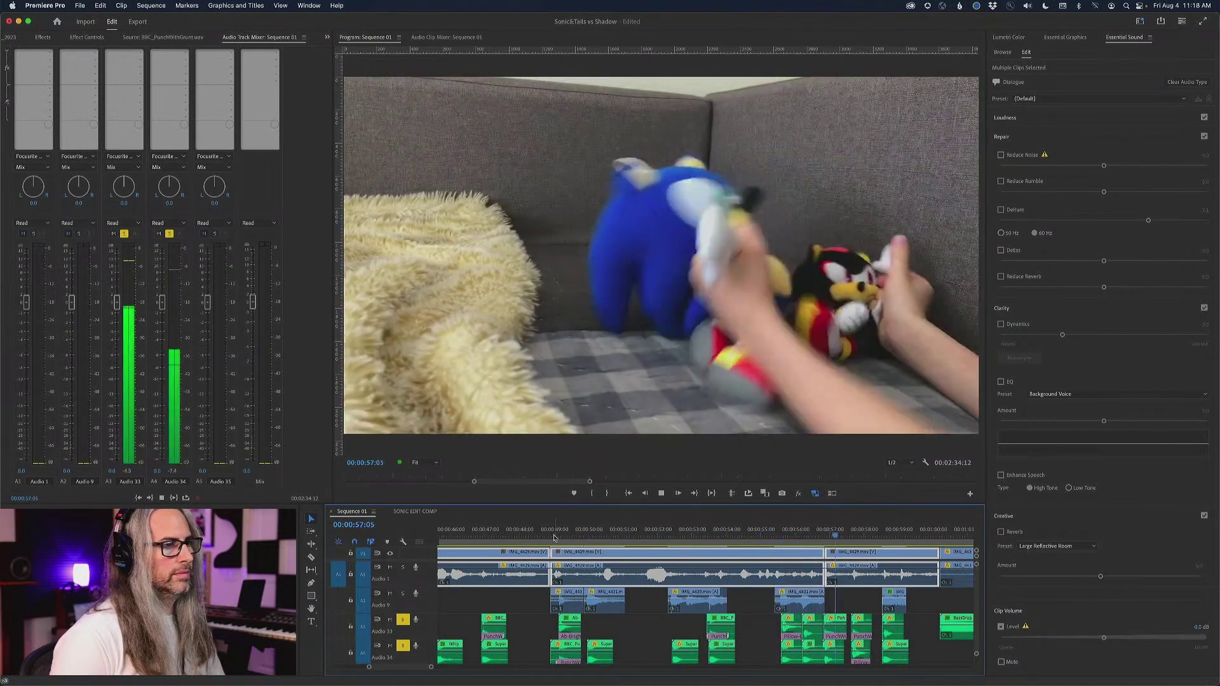
pyautogui.press('space')
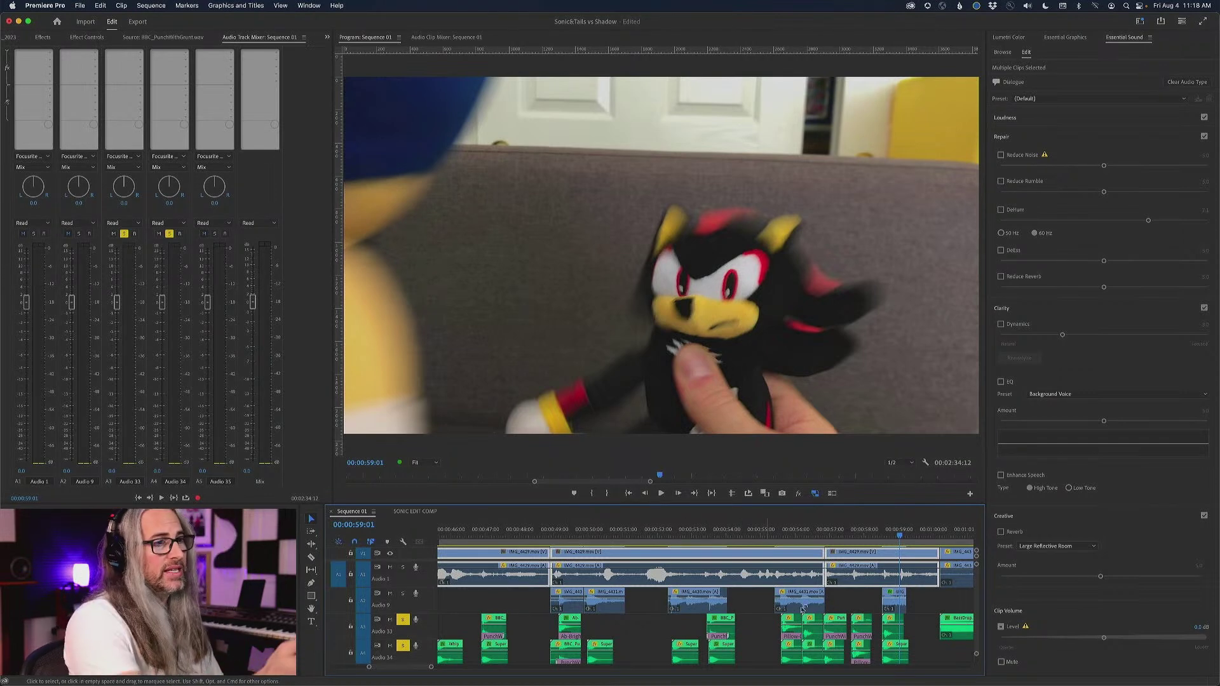
# Bring the Audio 35 track into view and play the stacked punch effects around 00:00:58:15
pyautogui.scroll(-3, 976, 617)
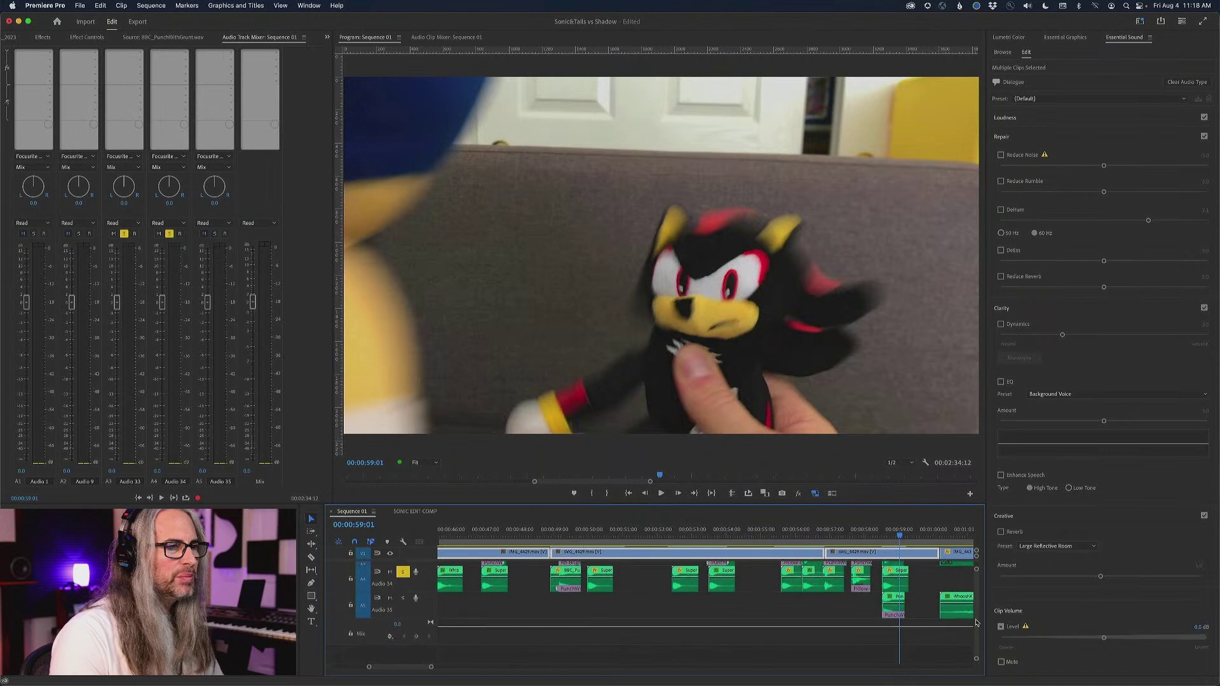
pyautogui.scroll(3, 976, 619)
pyautogui.scroll(-3, 977, 621)
pyautogui.scroll(2, 976, 621)
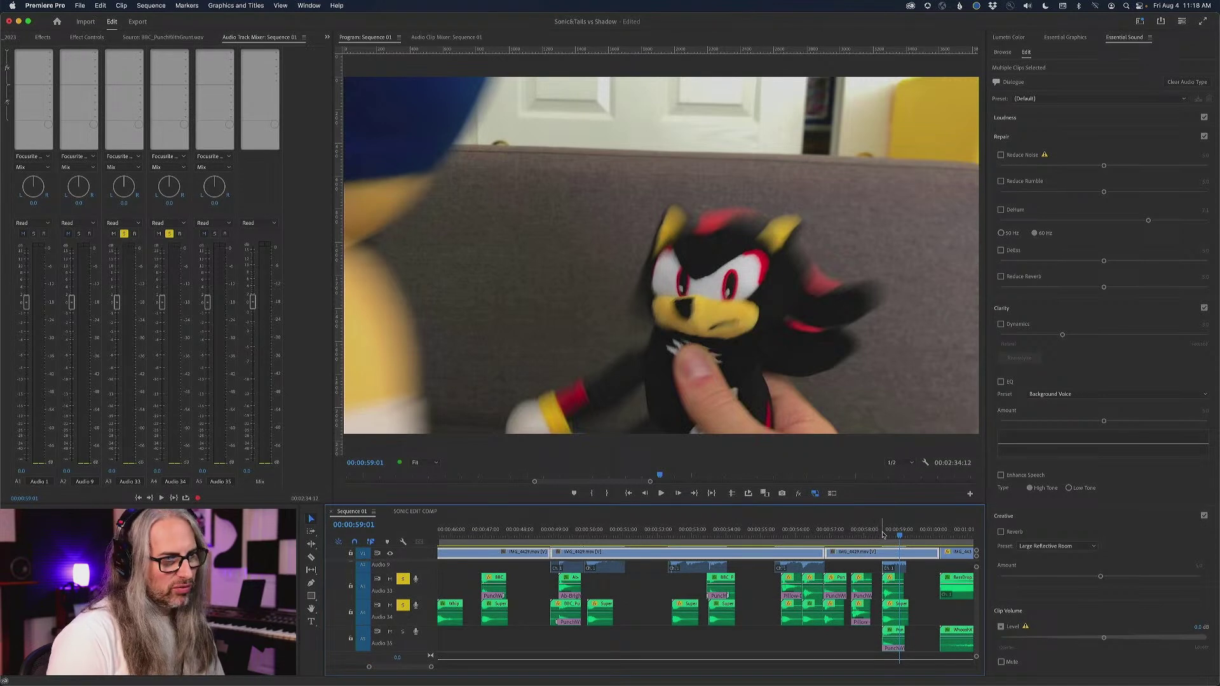
pyautogui.click(882, 535)
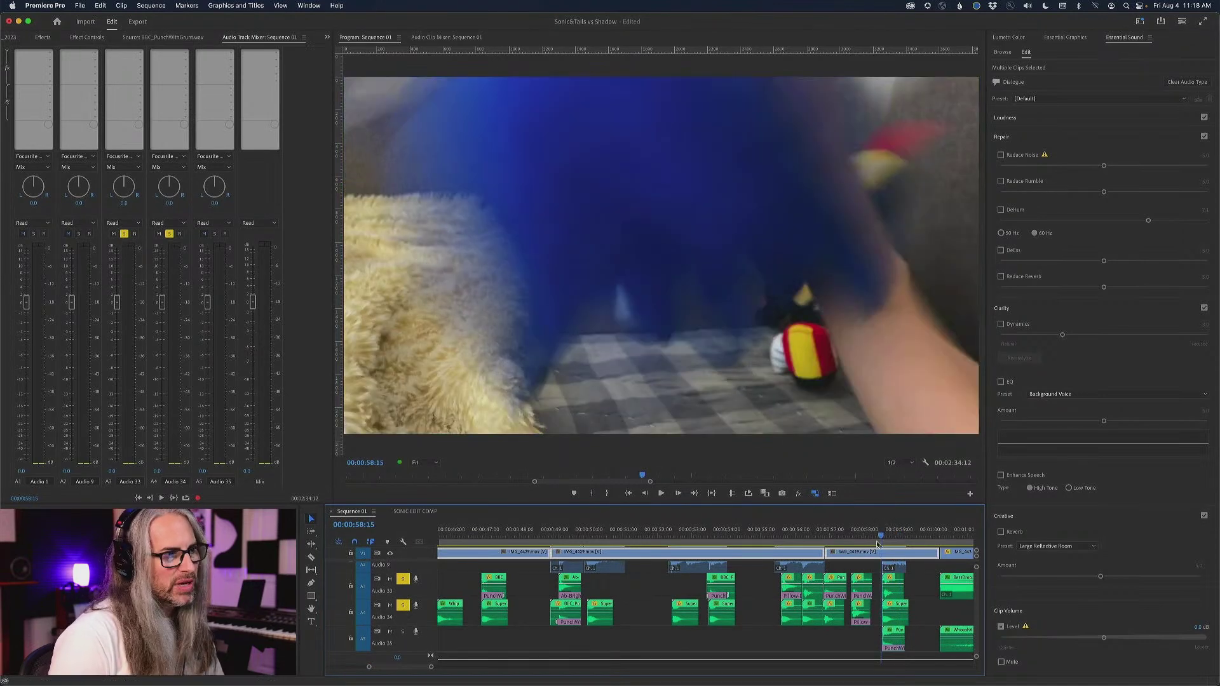
pyautogui.press('space')
pyautogui.click(874, 536)
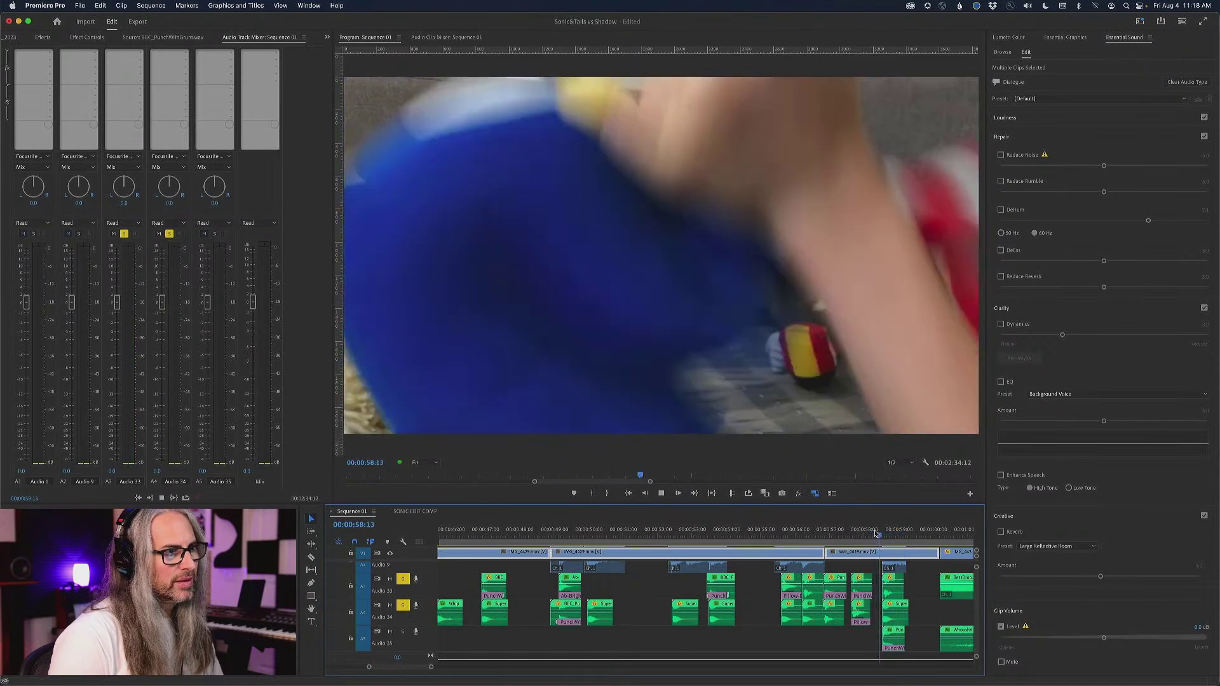
pyautogui.press('space')
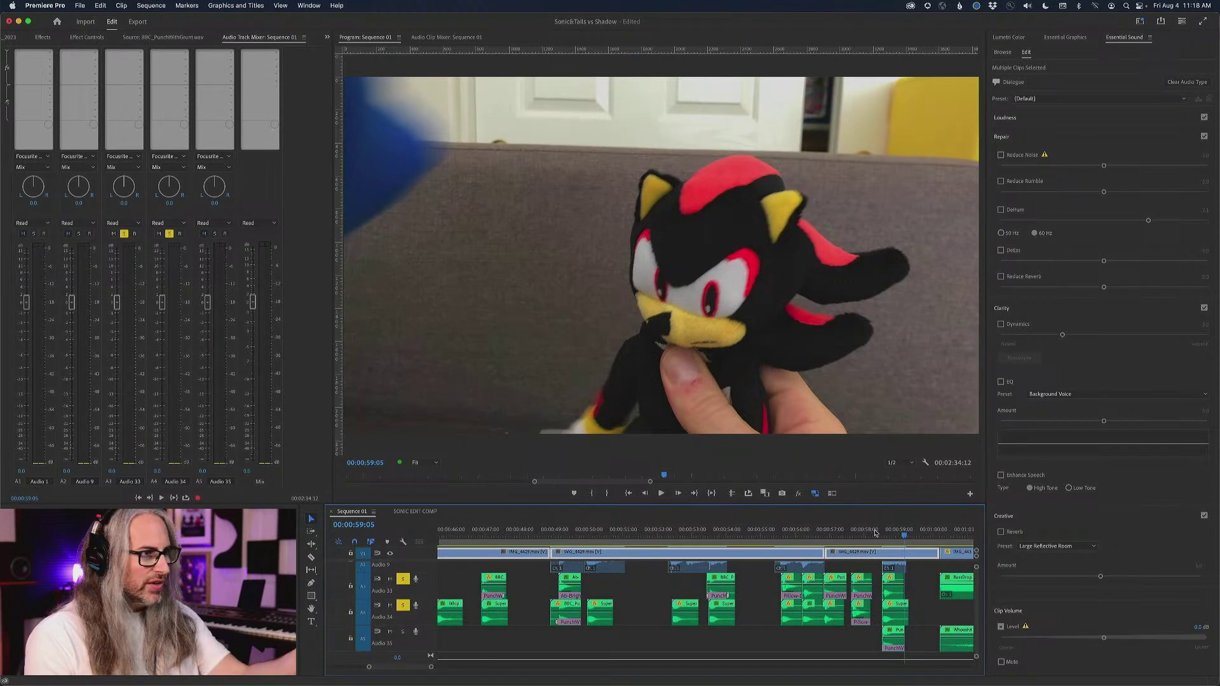
# Magnify the stacked punch effects, leave only Audio 33 soloed and play its hit sound from 00:00:58:15
pyautogui.press('=')
pyautogui.press('=')
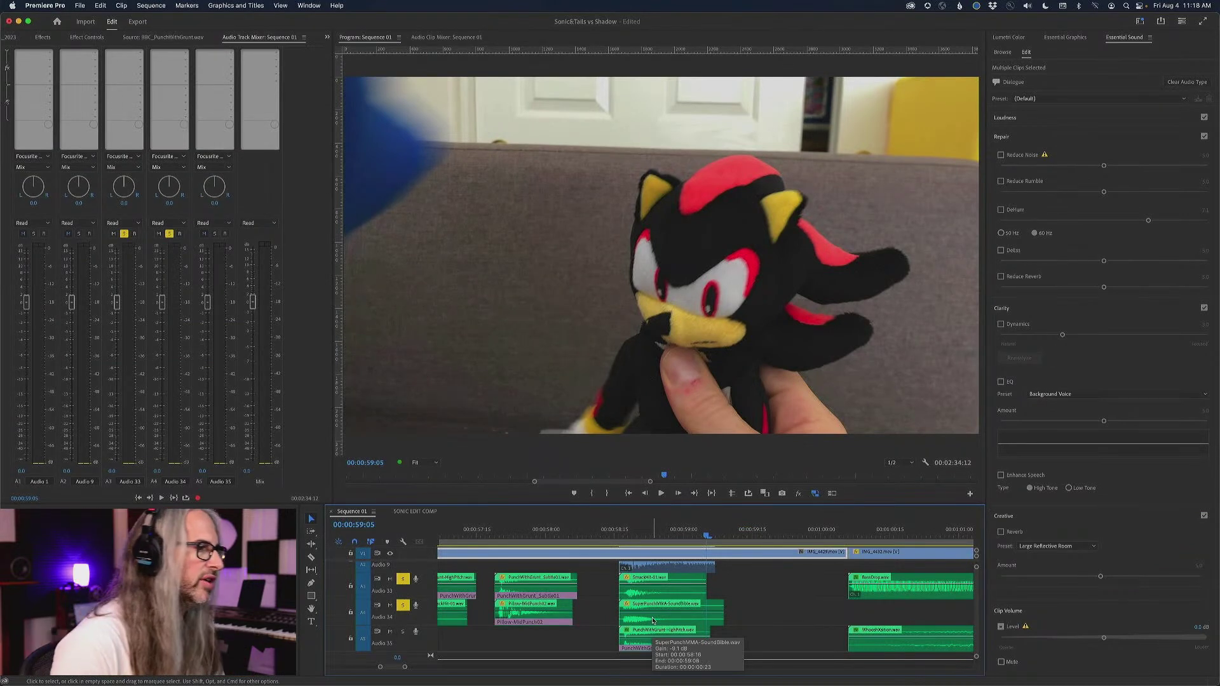
pyautogui.click(402, 605)
pyautogui.click(615, 538)
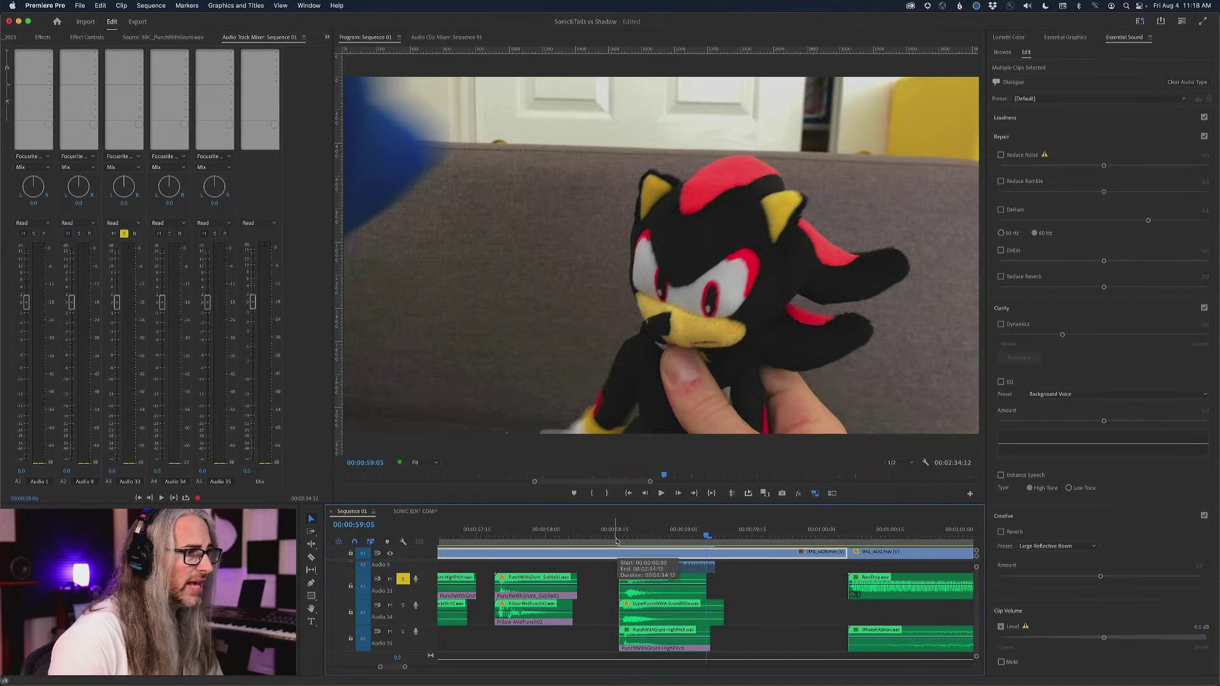
pyautogui.click(619, 539)
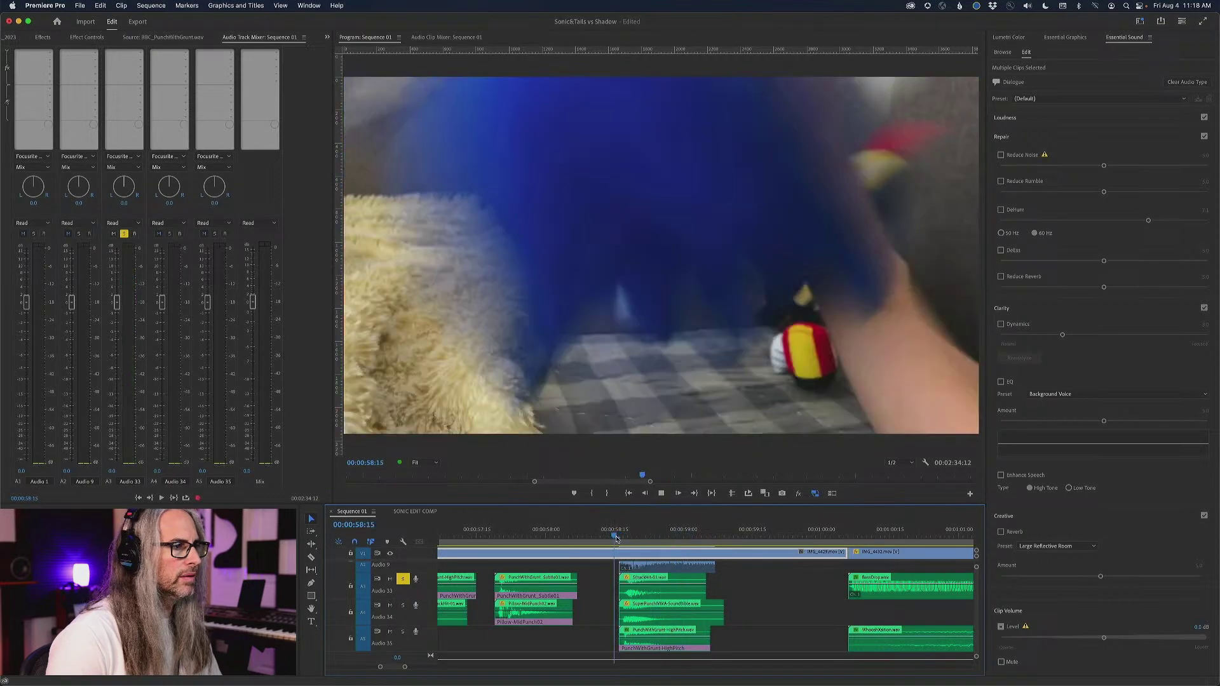
pyautogui.press('space')
pyautogui.press('space')
pyautogui.press('space')
pyautogui.press('space')
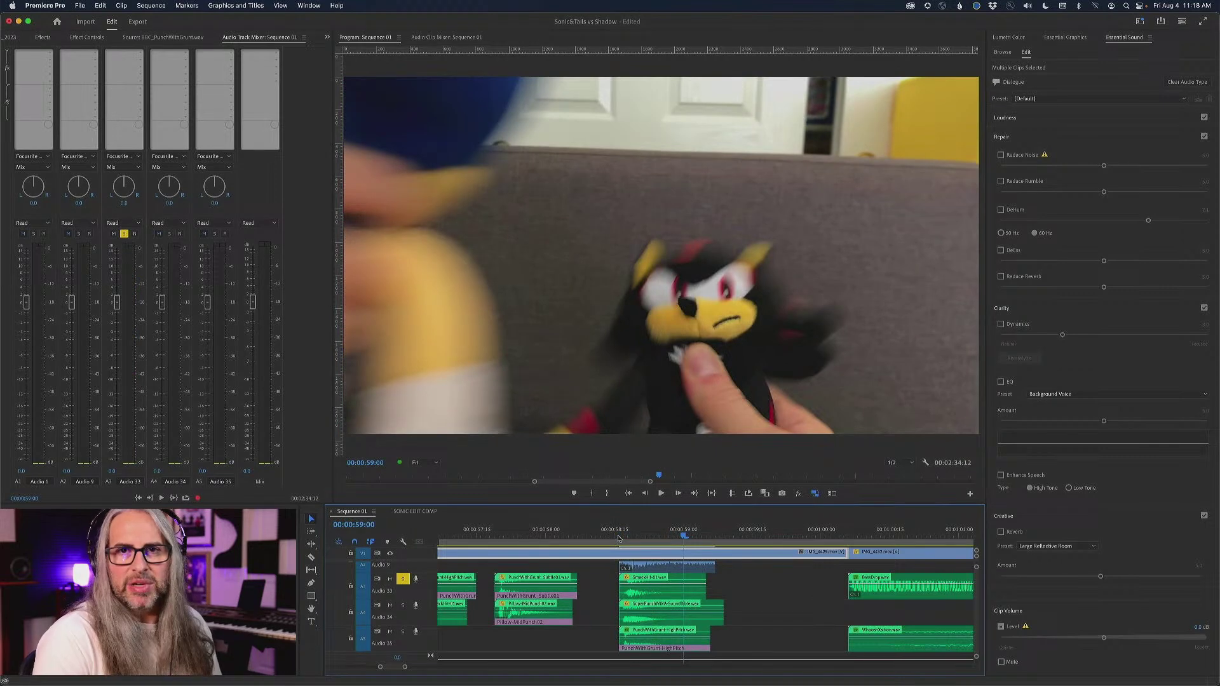
# Switch the solo to Audio 34, play its SuperPunchMMA effect and return the playhead to 00:00:58:16
pyautogui.click(402, 579)
pyautogui.click(403, 604)
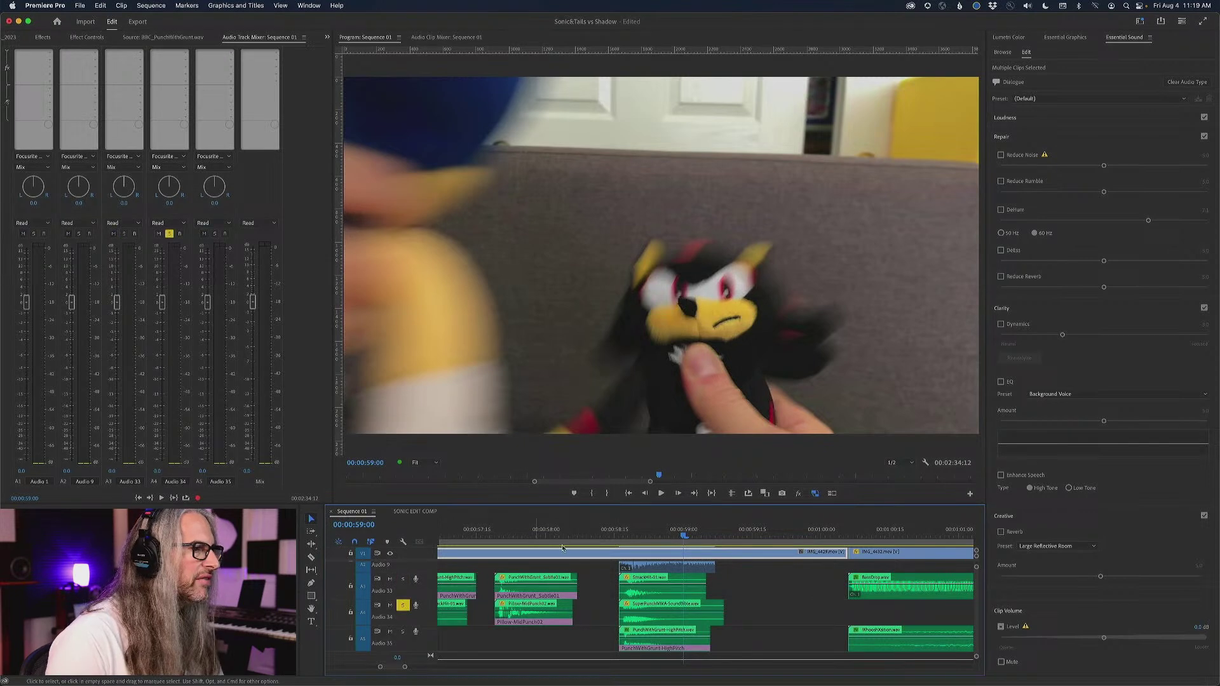
pyautogui.click(624, 536)
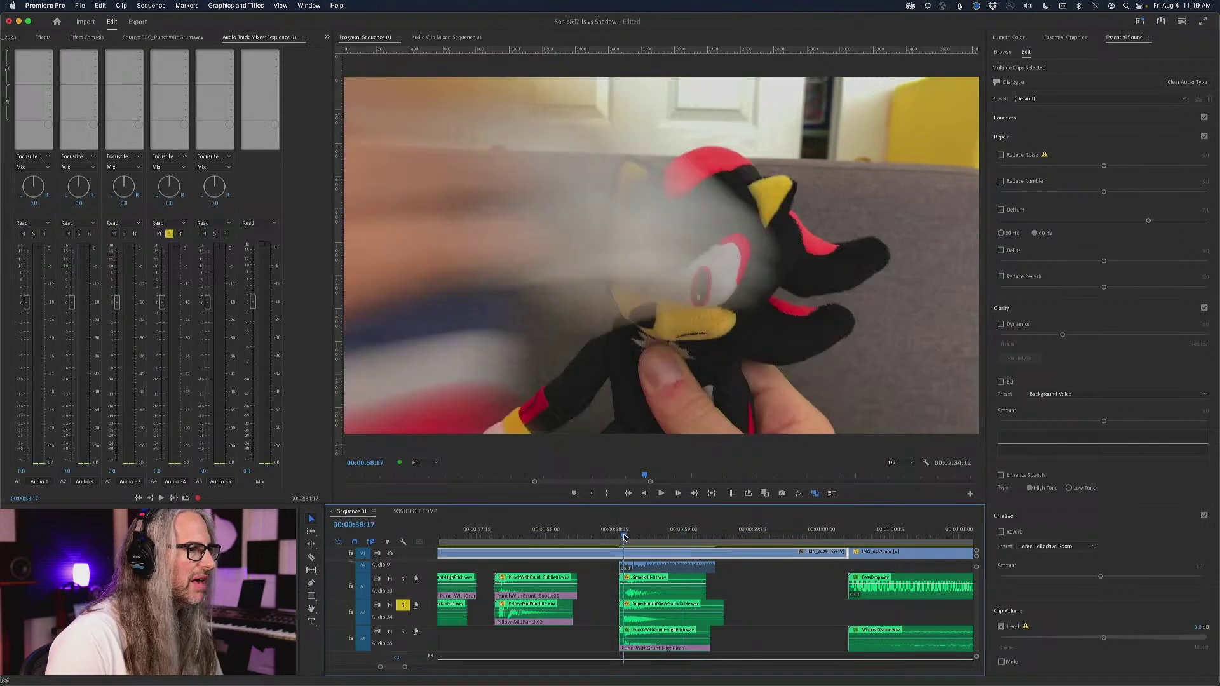
pyautogui.click(621, 537)
pyautogui.press('space')
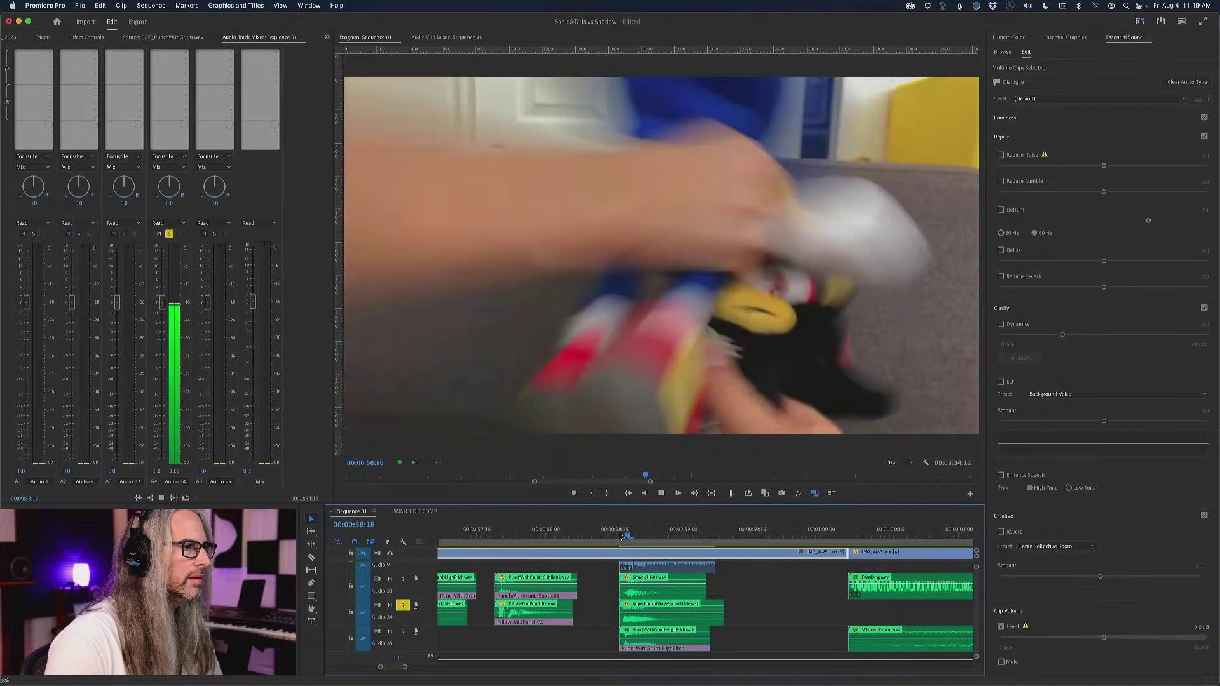
pyautogui.click(621, 537)
pyautogui.click(620, 537)
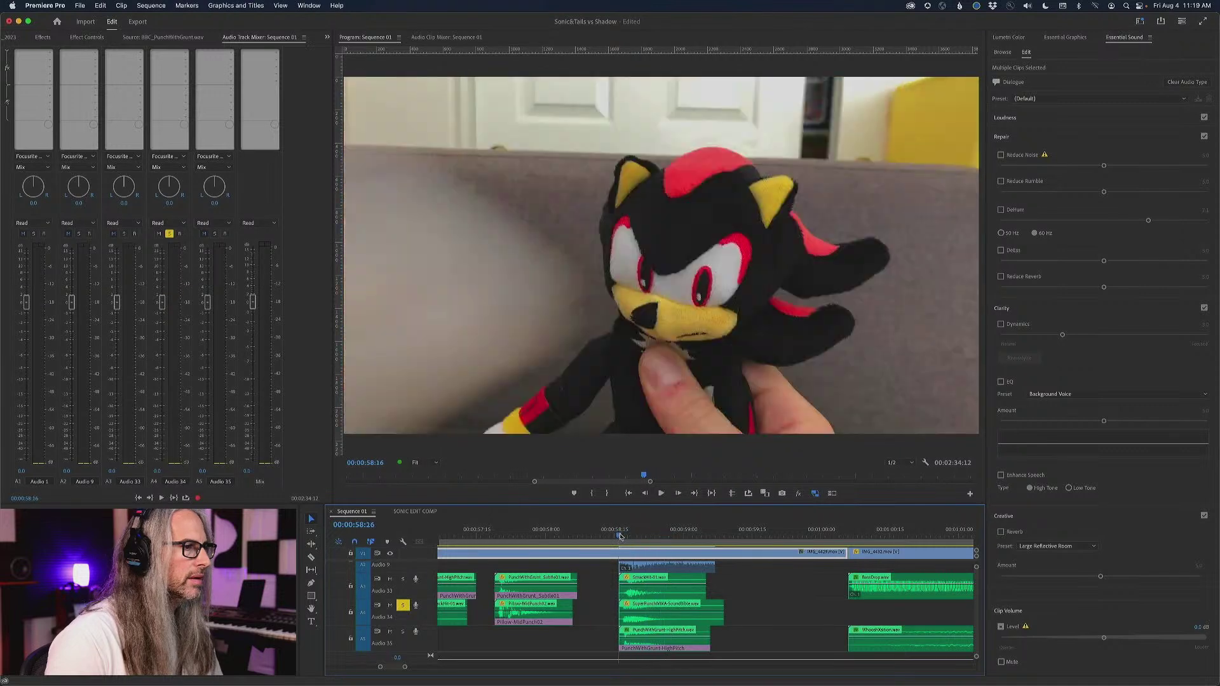
# Switch the solo to Audio 35 and play its PunchWithGrunt-HighPitch clip from its start
pyautogui.click(402, 605)
pyautogui.click(403, 631)
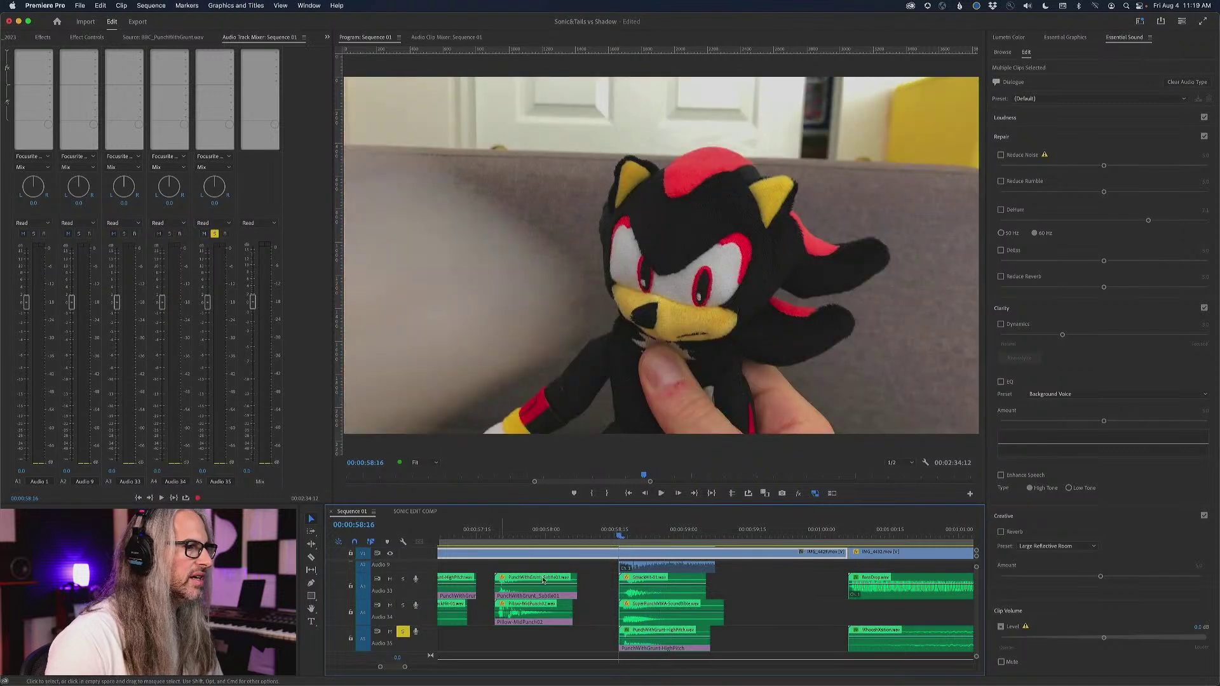
pyautogui.press('space')
pyautogui.click(618, 537)
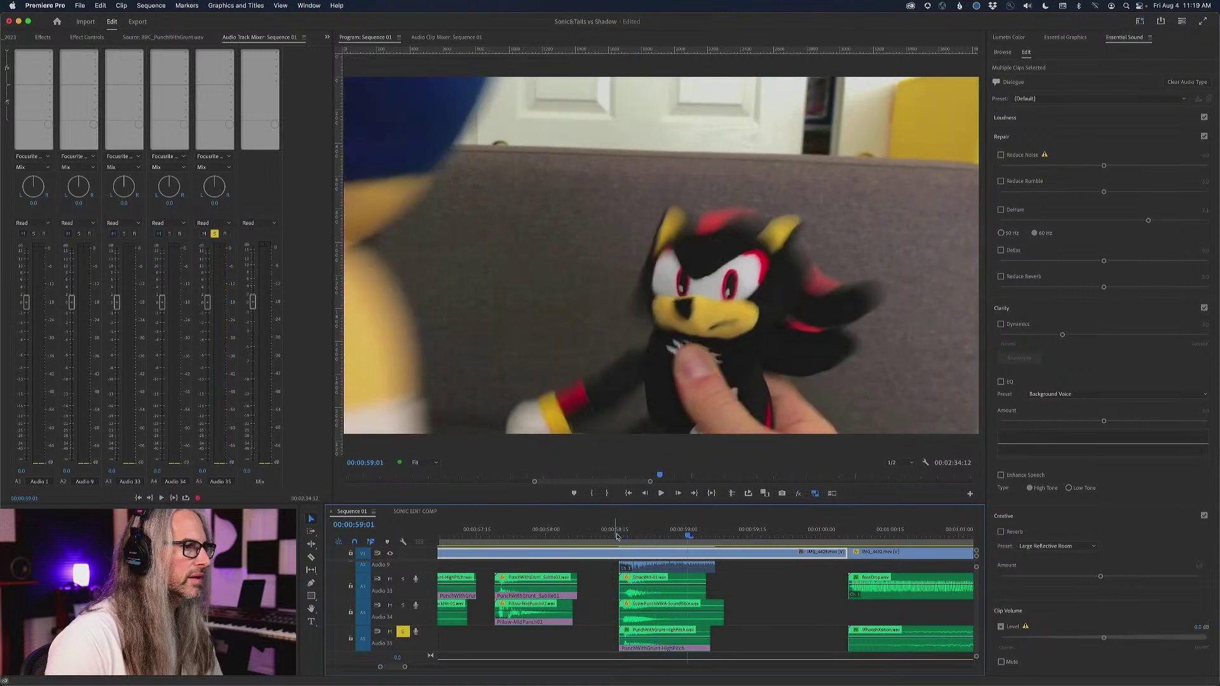
pyautogui.press('space')
pyautogui.press('space')
pyautogui.press('space')
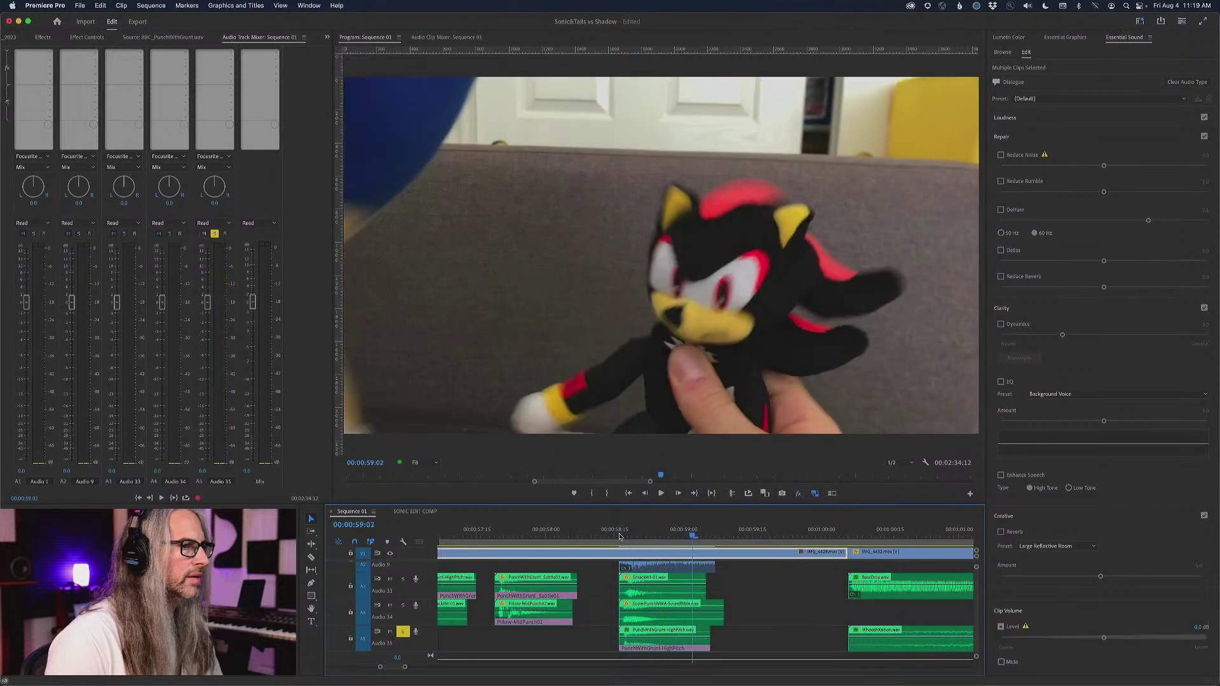
# Solo Audio 33 and Audio 34 together with Audio 35 and play the combined punch from 00:00:58:15
pyautogui.click(402, 605)
pyautogui.click(402, 579)
pyautogui.click(616, 535)
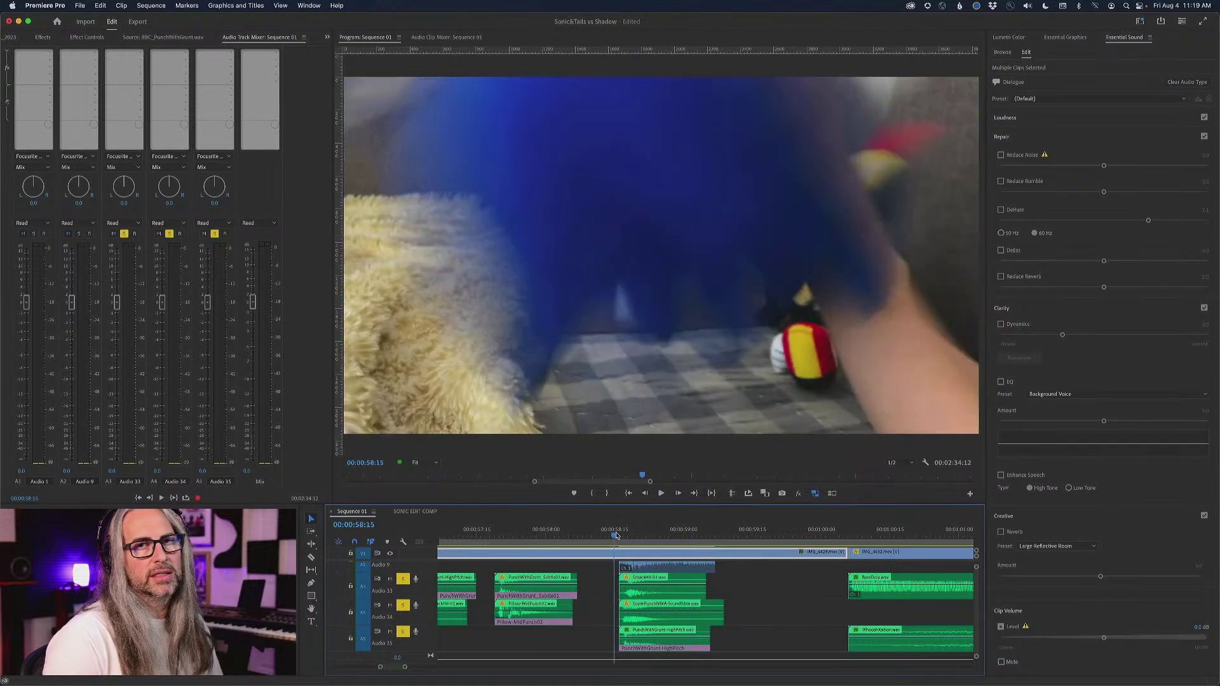
pyautogui.press('space')
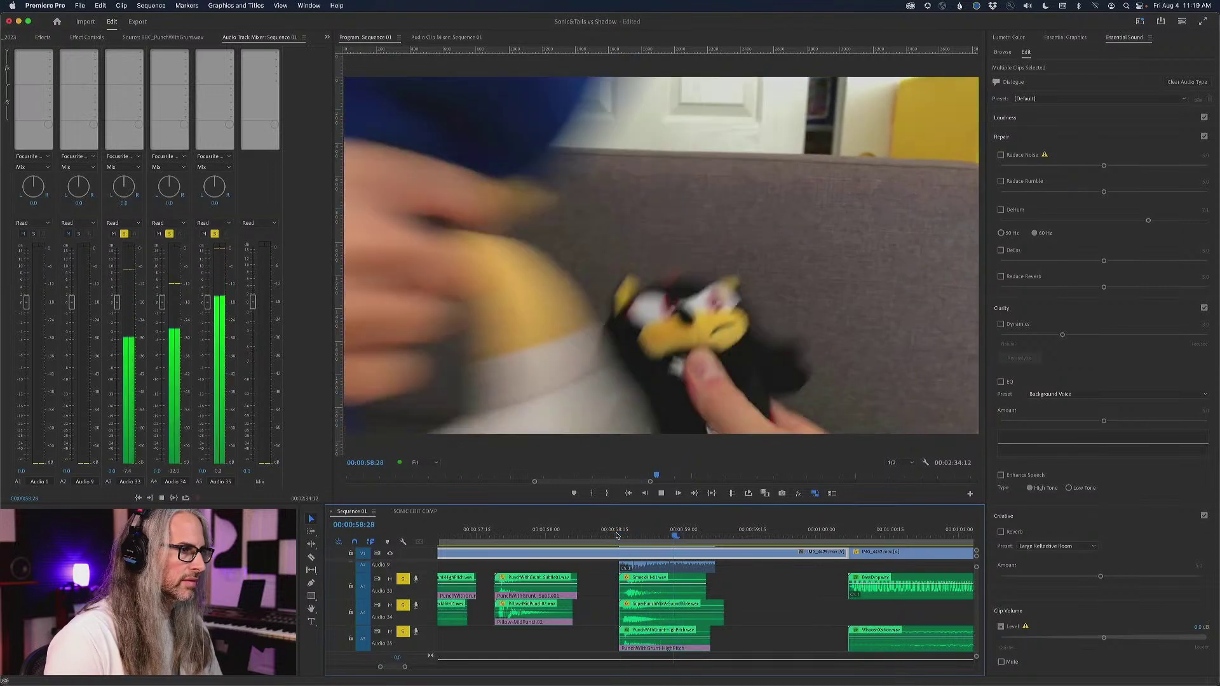
pyautogui.press('space')
# Go back to the earlier group of punch effects and place the playhead at 00:00:55:18, then at 00:00:56:26
pyautogui.hscroll(-5, 509, 550)
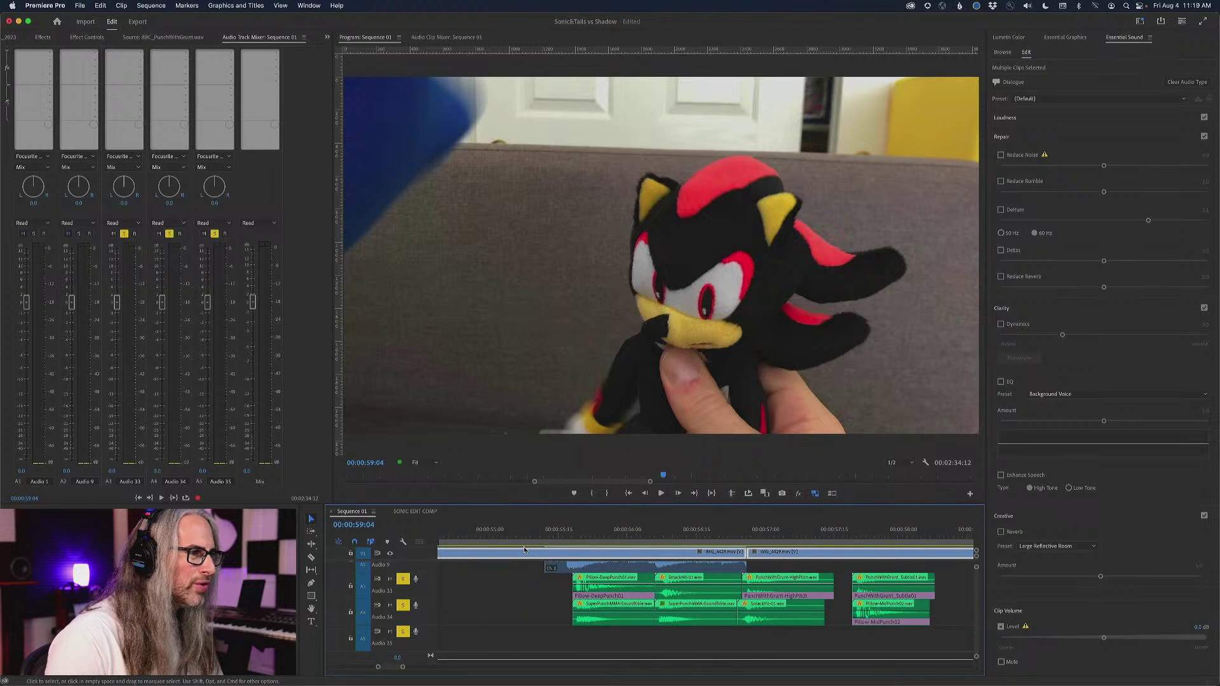
pyautogui.click(585, 535)
pyautogui.hscroll(2, 657, 539)
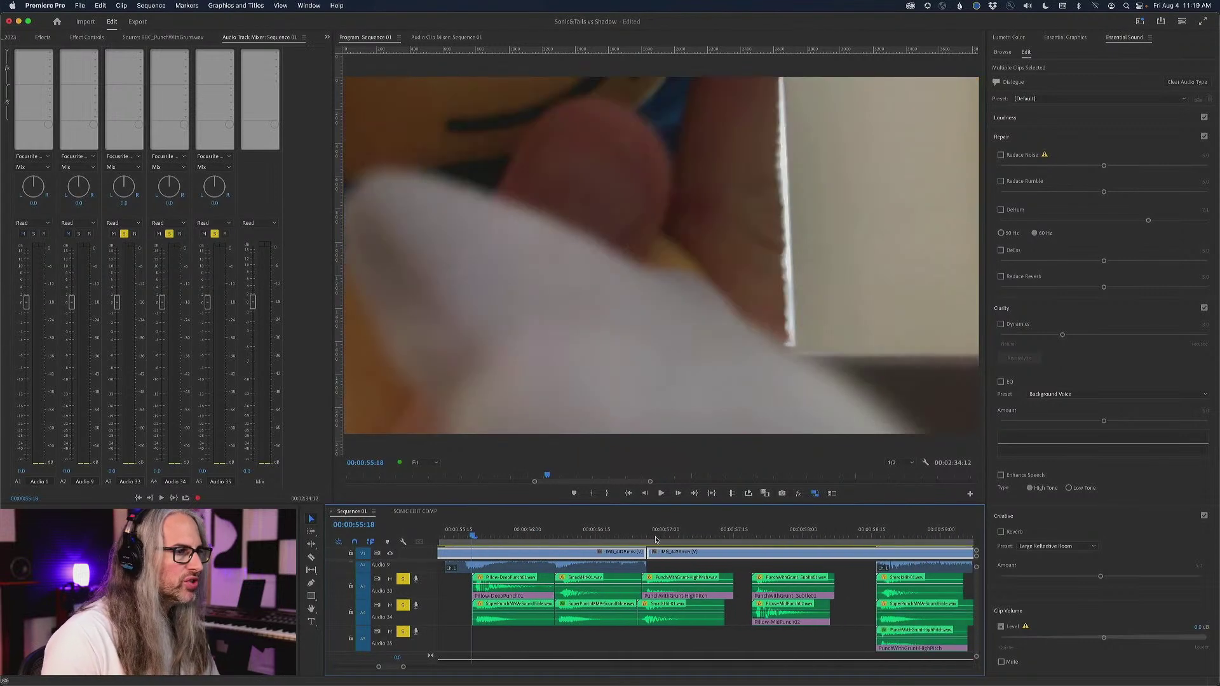
pyautogui.click(647, 535)
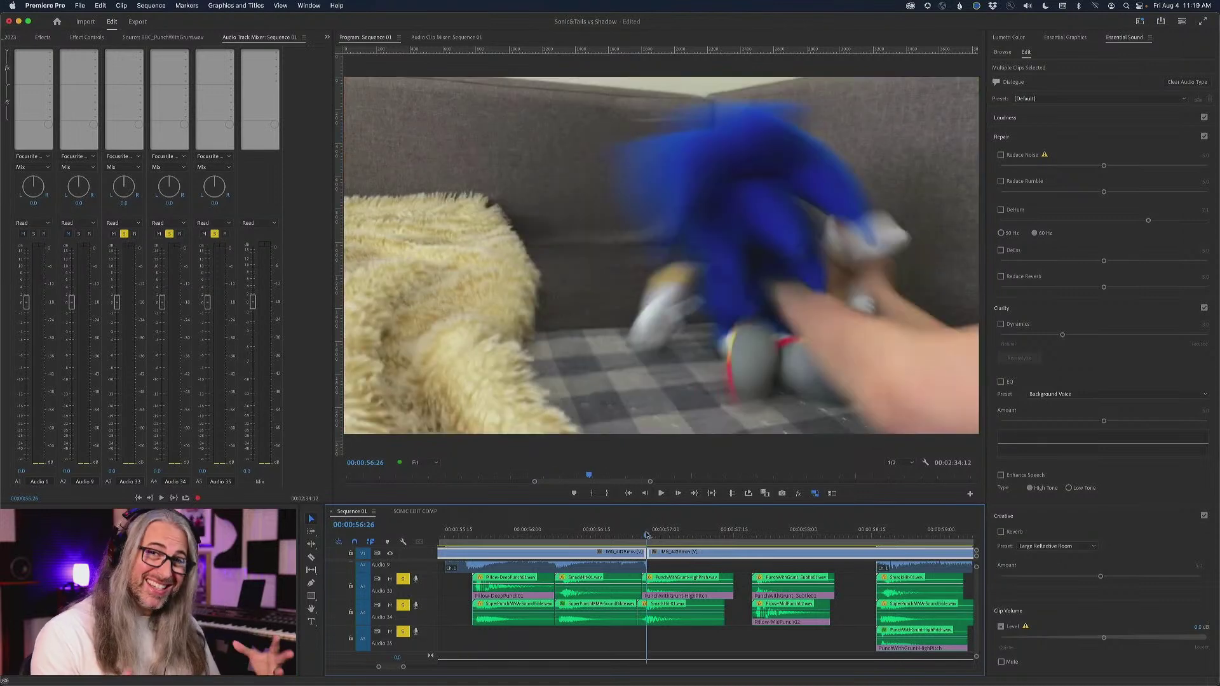
# Leave only Audio 33 soloed, play the earlier punch effects and return the playhead to 00:00:55:18
pyautogui.click(468, 535)
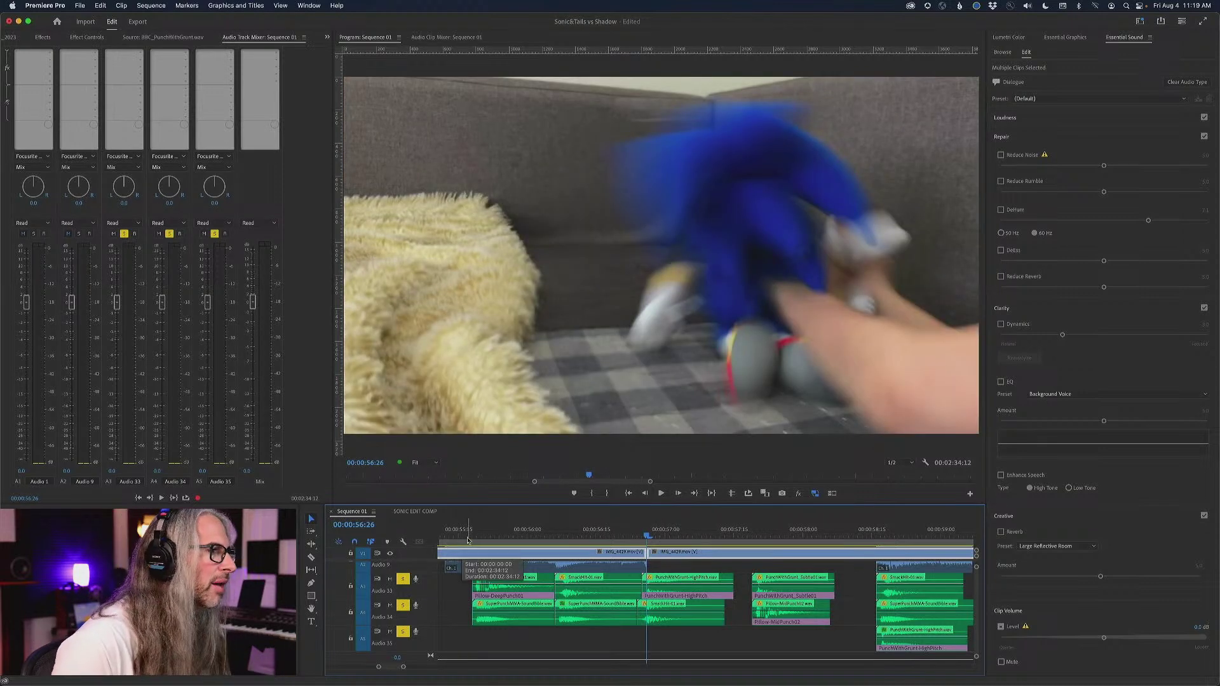
pyautogui.click(402, 630)
pyautogui.click(403, 605)
pyautogui.press('space')
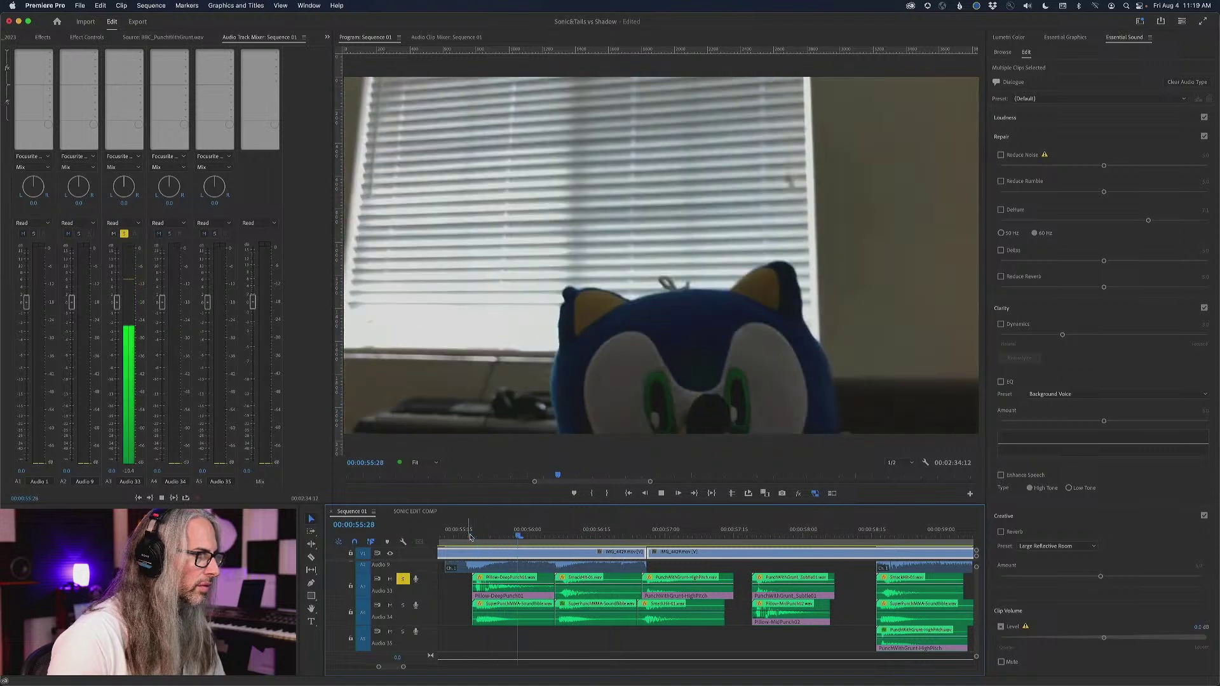
pyautogui.press('space')
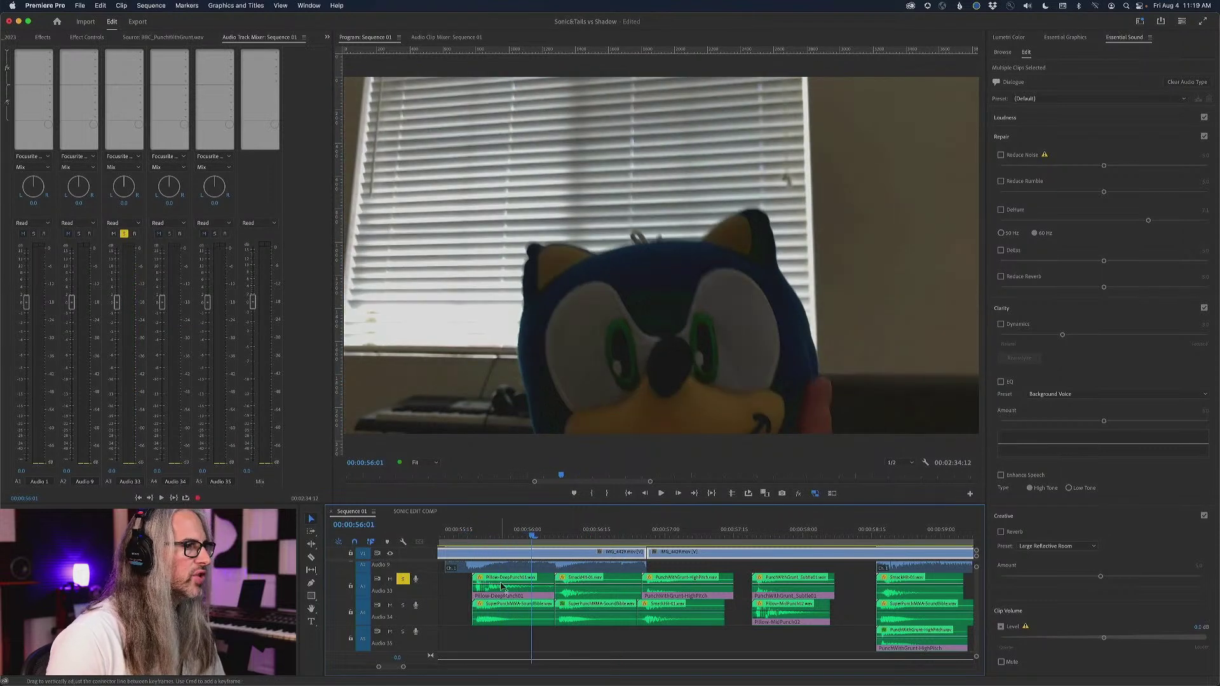
pyautogui.click(472, 537)
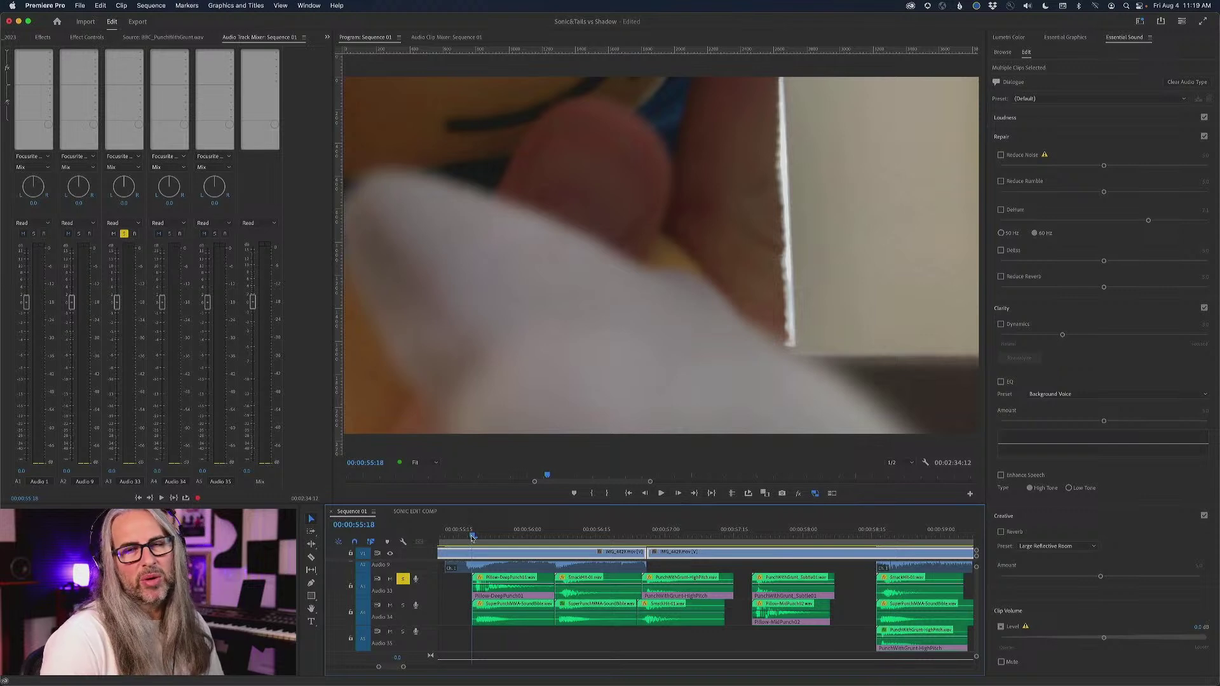
pyautogui.click(472, 537)
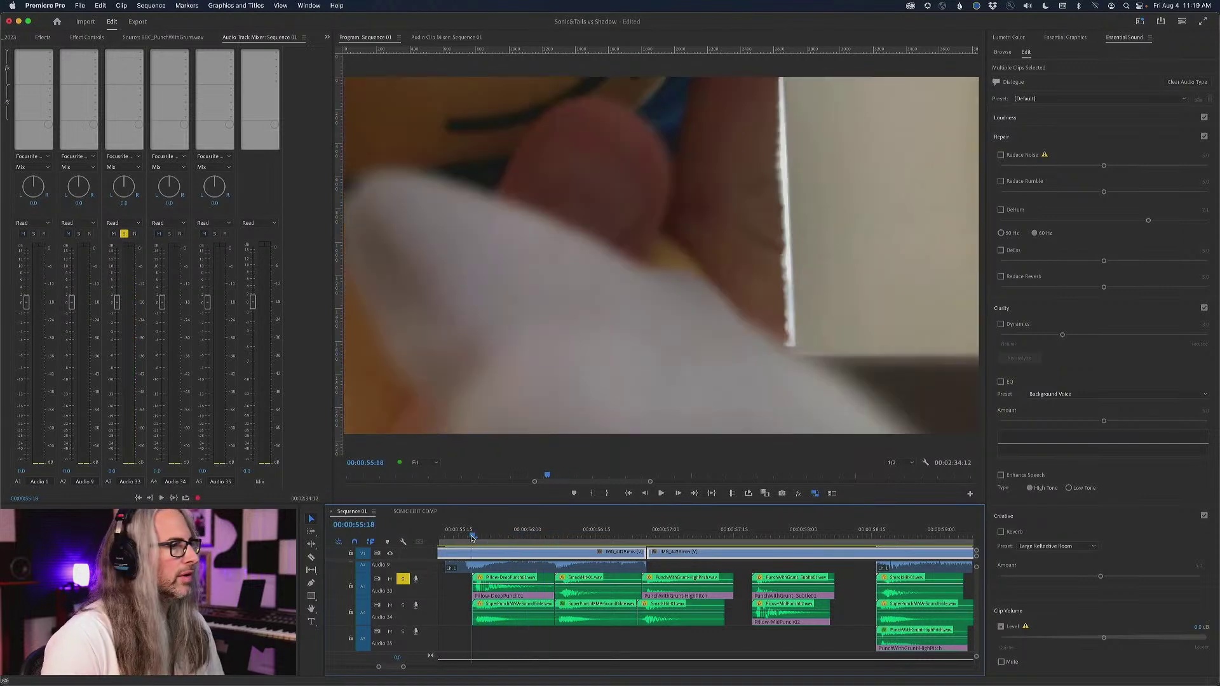
# Play the soloed Audio 33 punch effect again from 00:00:55:18
pyautogui.press('space')
pyautogui.click(472, 537)
pyautogui.press('space')
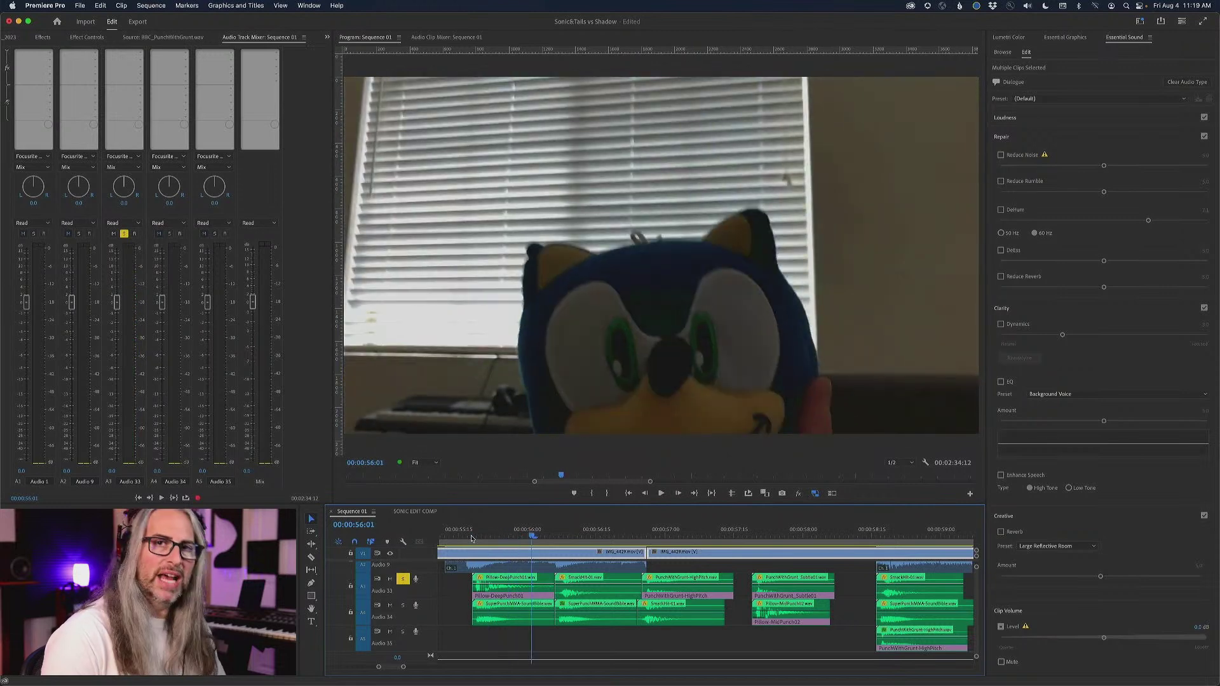
# Switch the solo from Audio 33 to Audio 34 and play its first punch clip repeatedly from 00:00:55:18
pyautogui.click(403, 605)
pyautogui.click(403, 579)
pyautogui.click(472, 537)
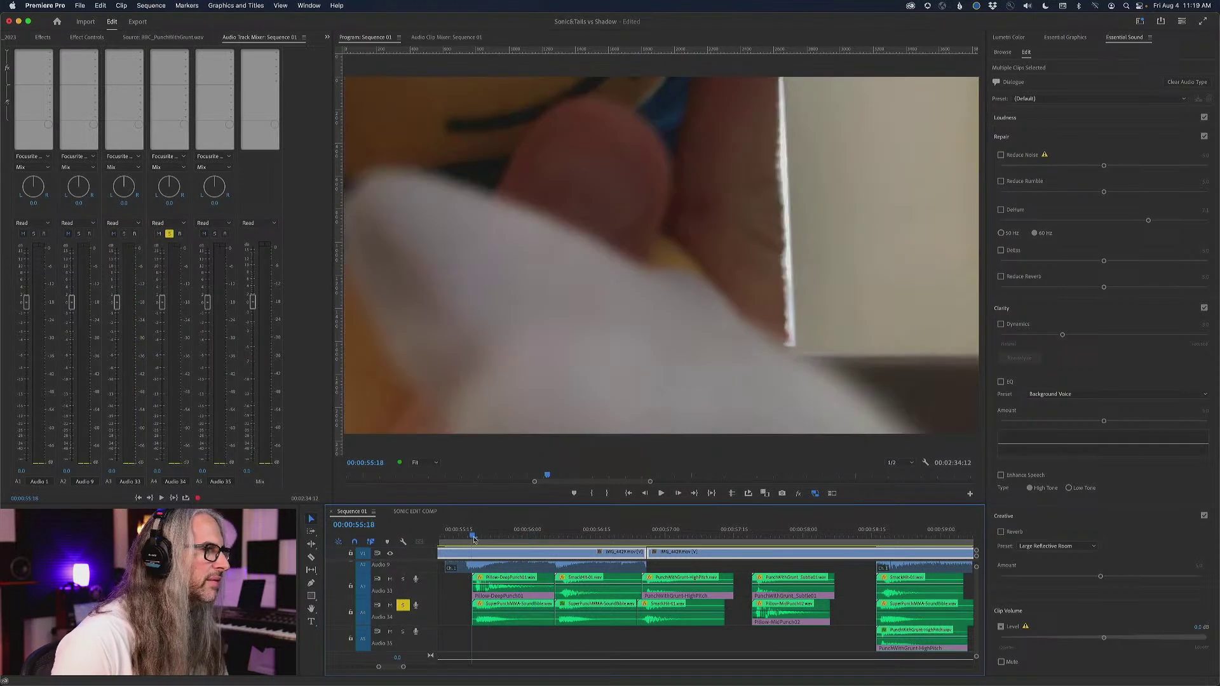
pyautogui.press('space')
pyautogui.click(472, 537)
pyautogui.press('space')
pyautogui.click(472, 539)
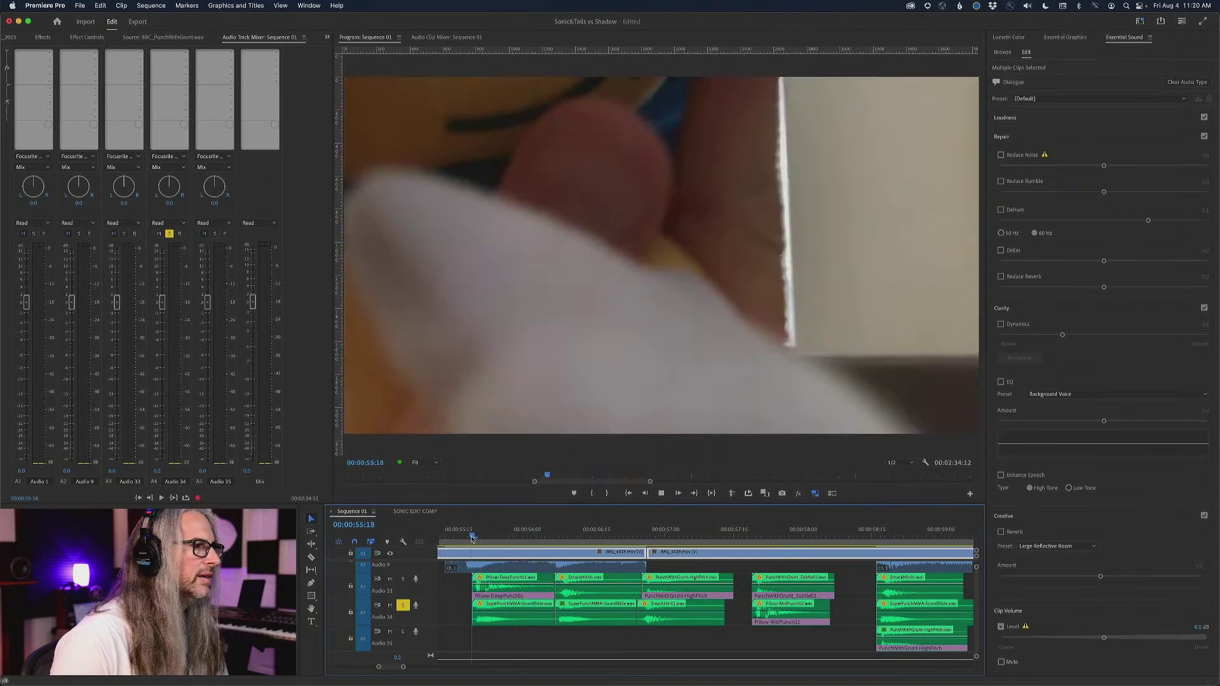
pyautogui.press('space')
pyautogui.click(472, 539)
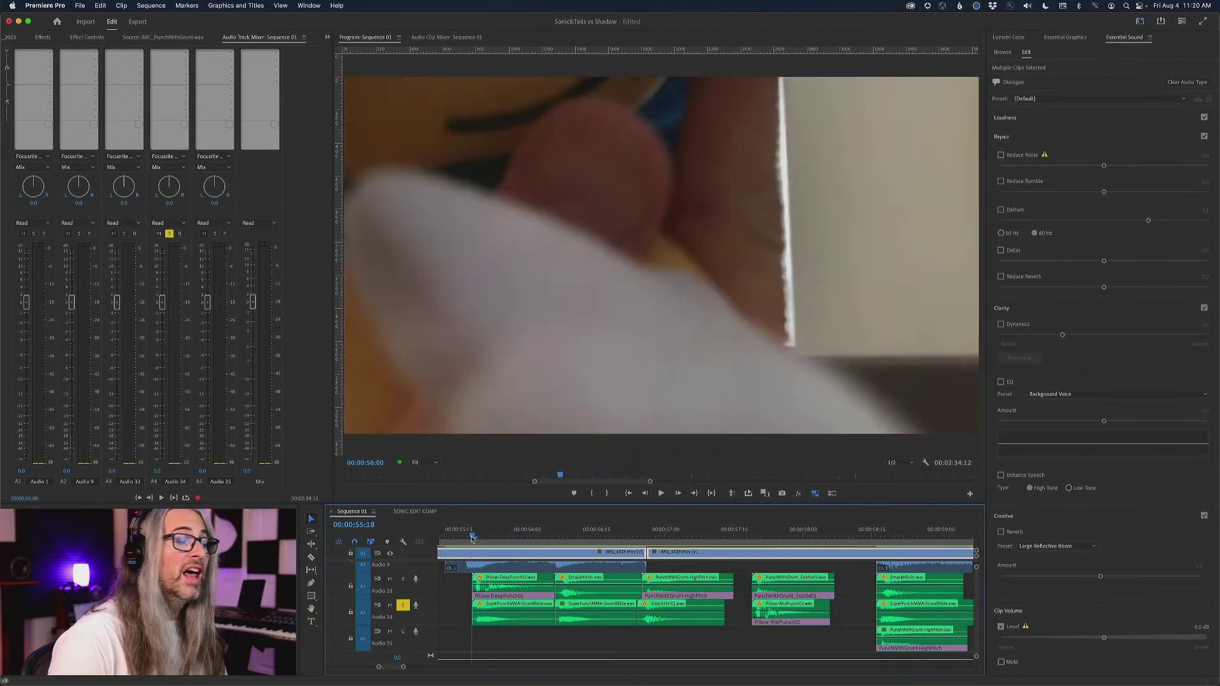
# Solo Audio 33 together with Audio 34 and play the layered punch from 00:00:55:18
pyautogui.click(403, 579)
pyautogui.press('space')
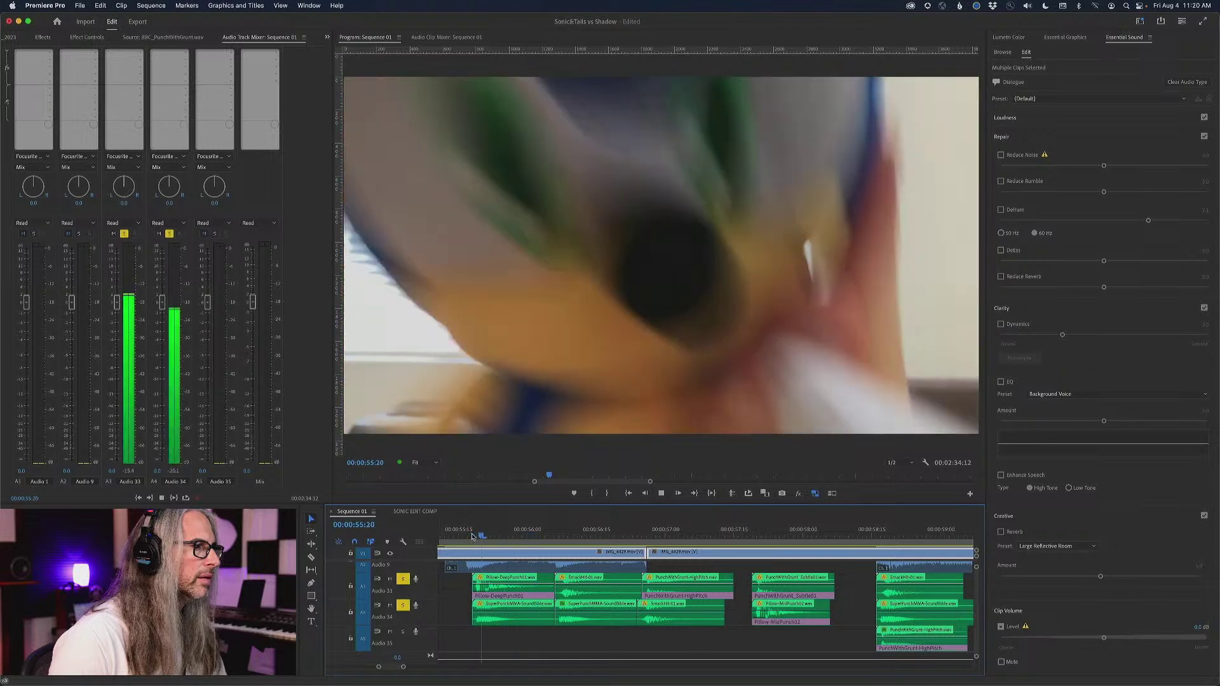
pyautogui.click(471, 537)
pyautogui.click(471, 537)
pyautogui.press('space')
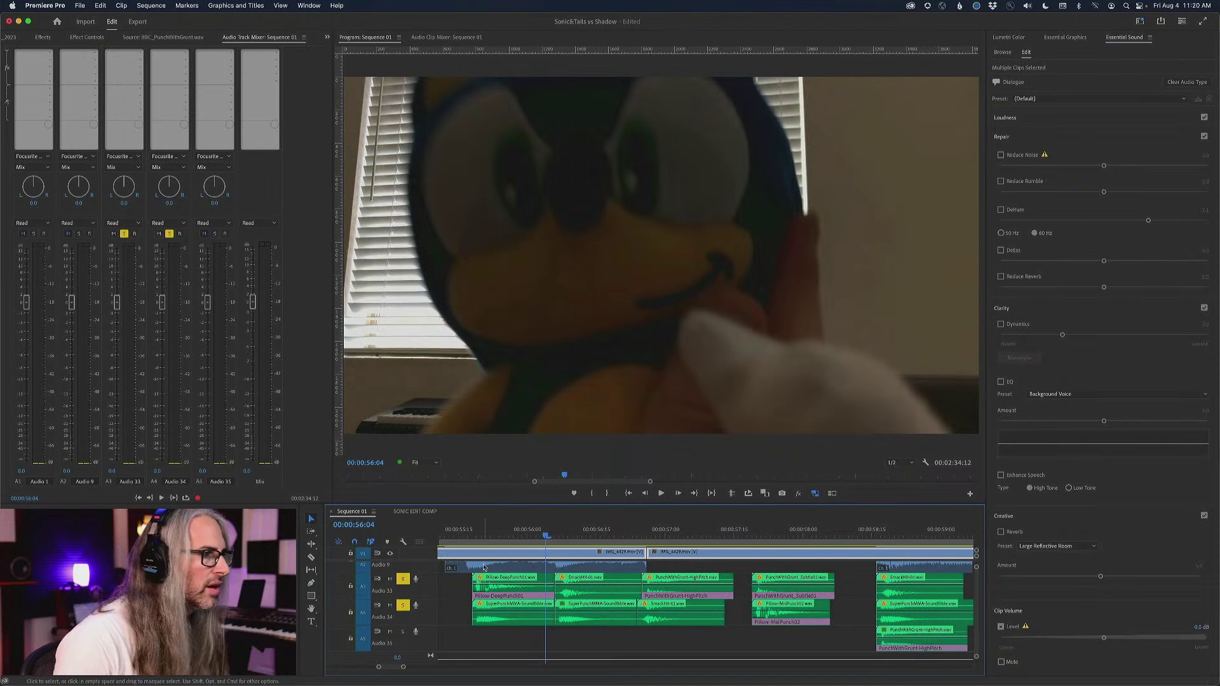
# Leave only Audio 33 soloed and play the Pillow-DeepPunch01 clip from 00:00:55:18
pyautogui.click(495, 582)
pyautogui.click(403, 605)
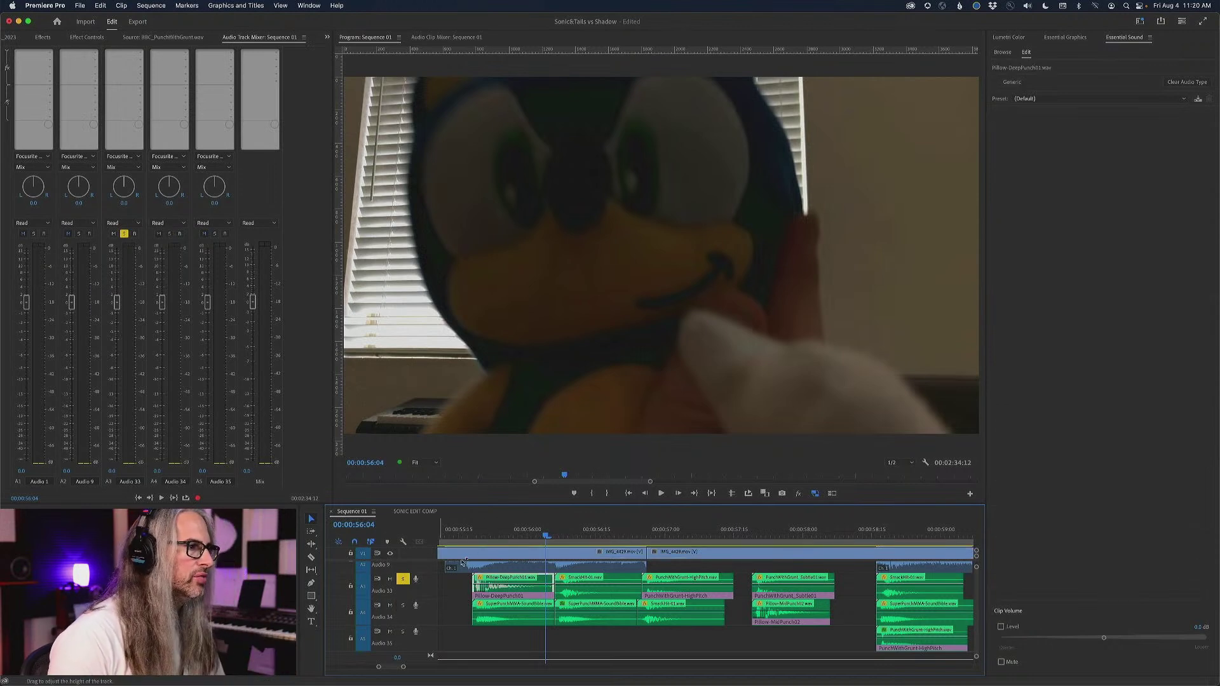
pyautogui.click(471, 535)
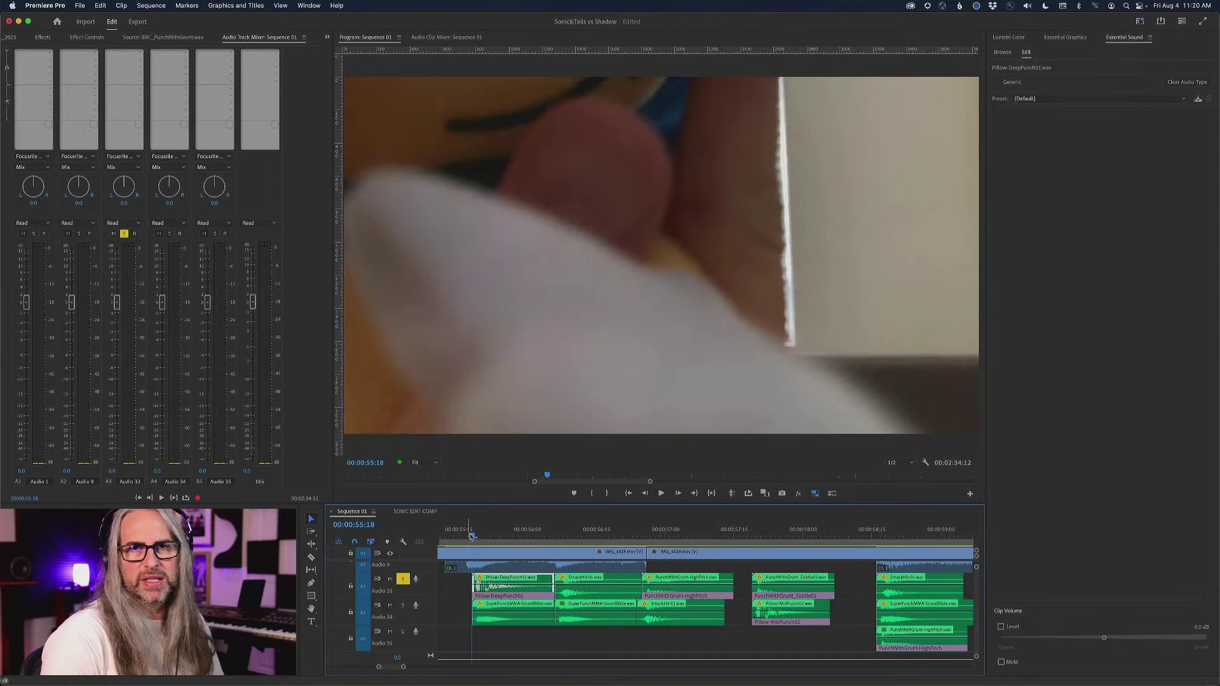
pyautogui.press('space')
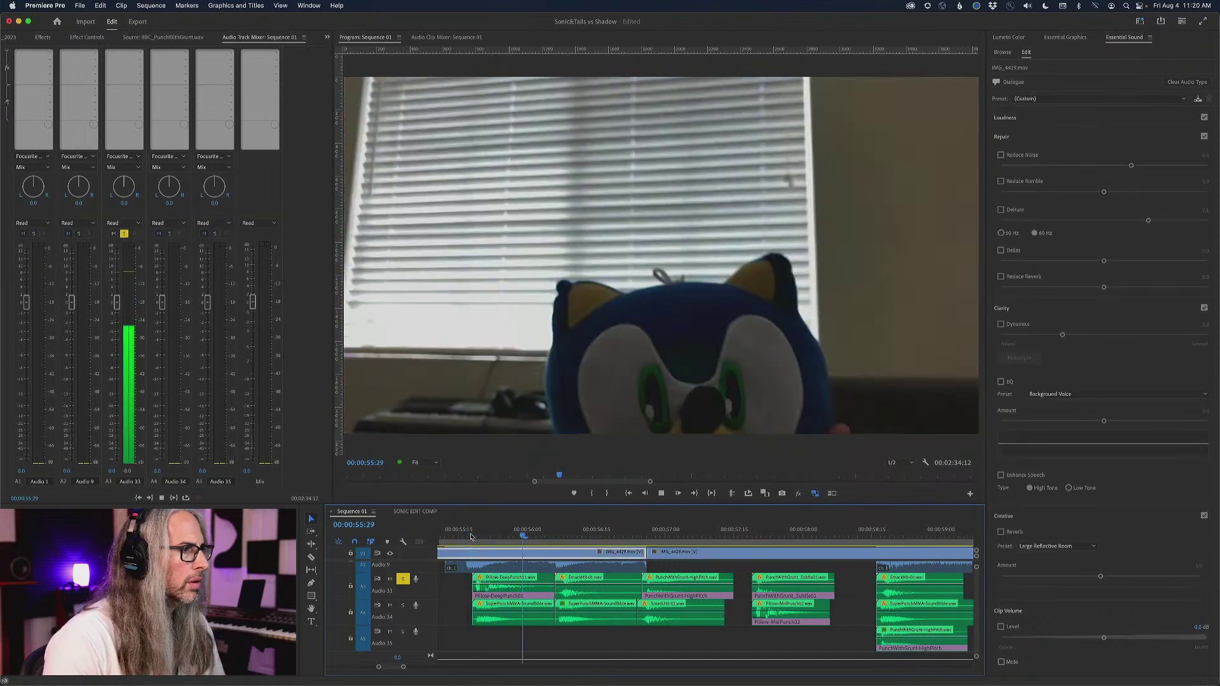
pyautogui.press('space')
# Select the Pillow-DeepPunch01 clip and review the available Audio Effects, its effect settings and the track mixer
pyautogui.click(504, 579)
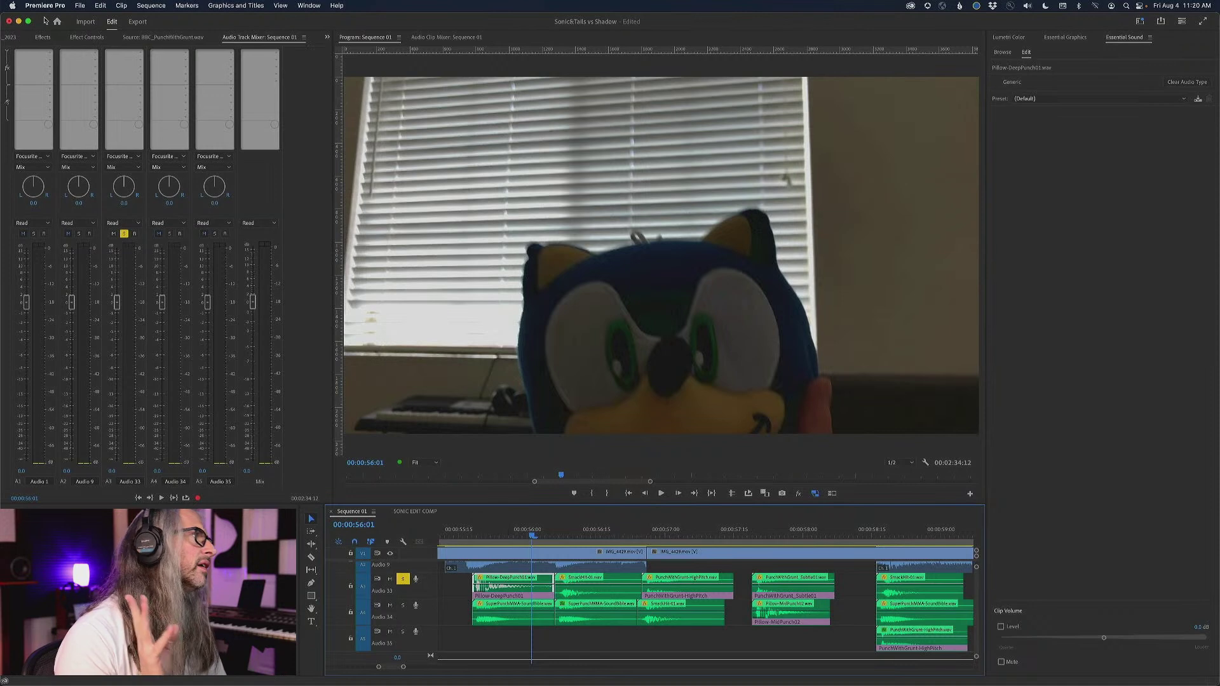
pyautogui.click(42, 37)
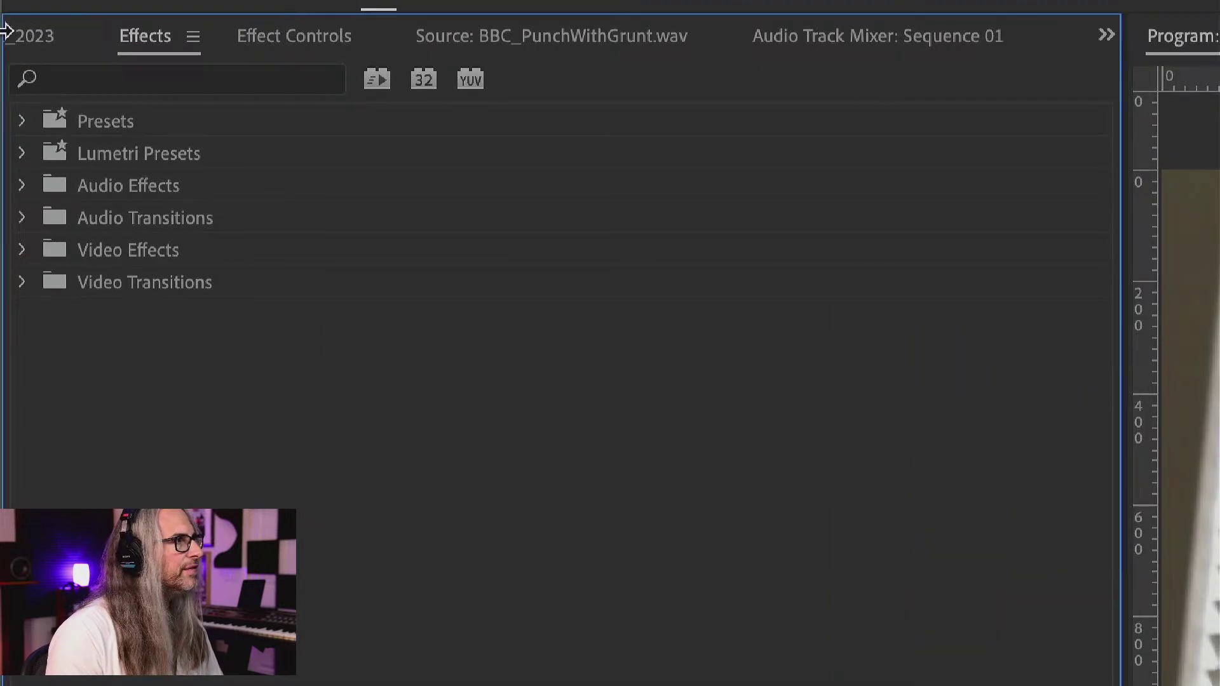
pyautogui.click(22, 188)
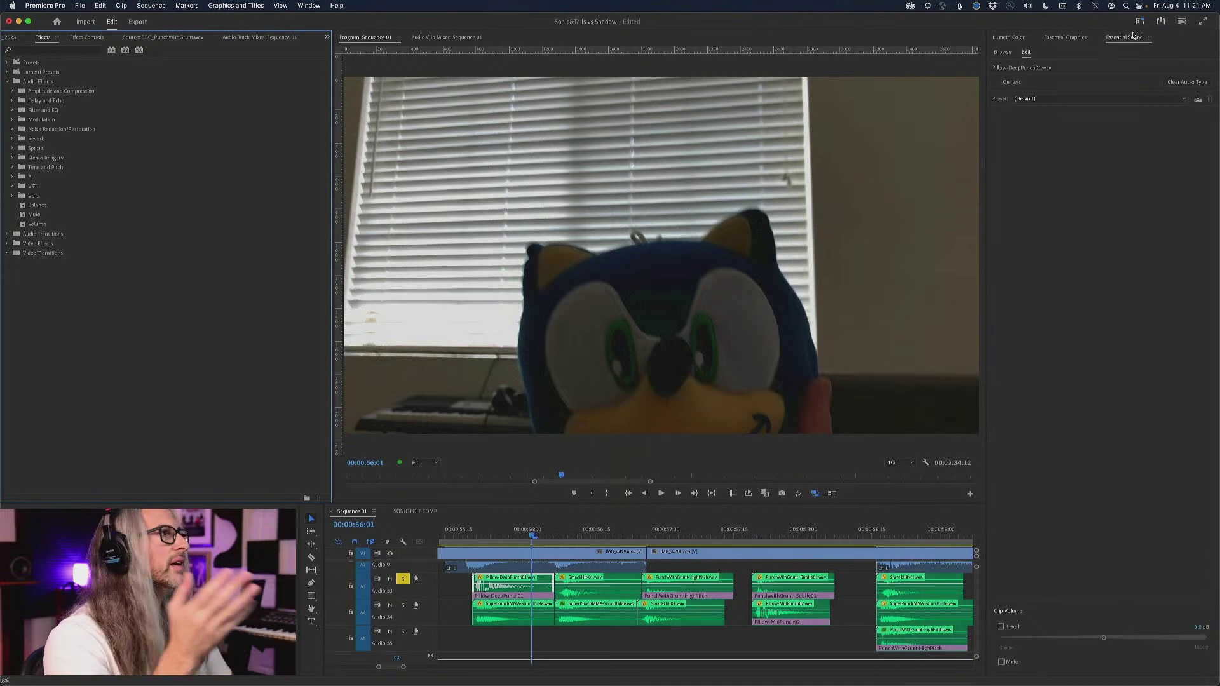
pyautogui.click(88, 37)
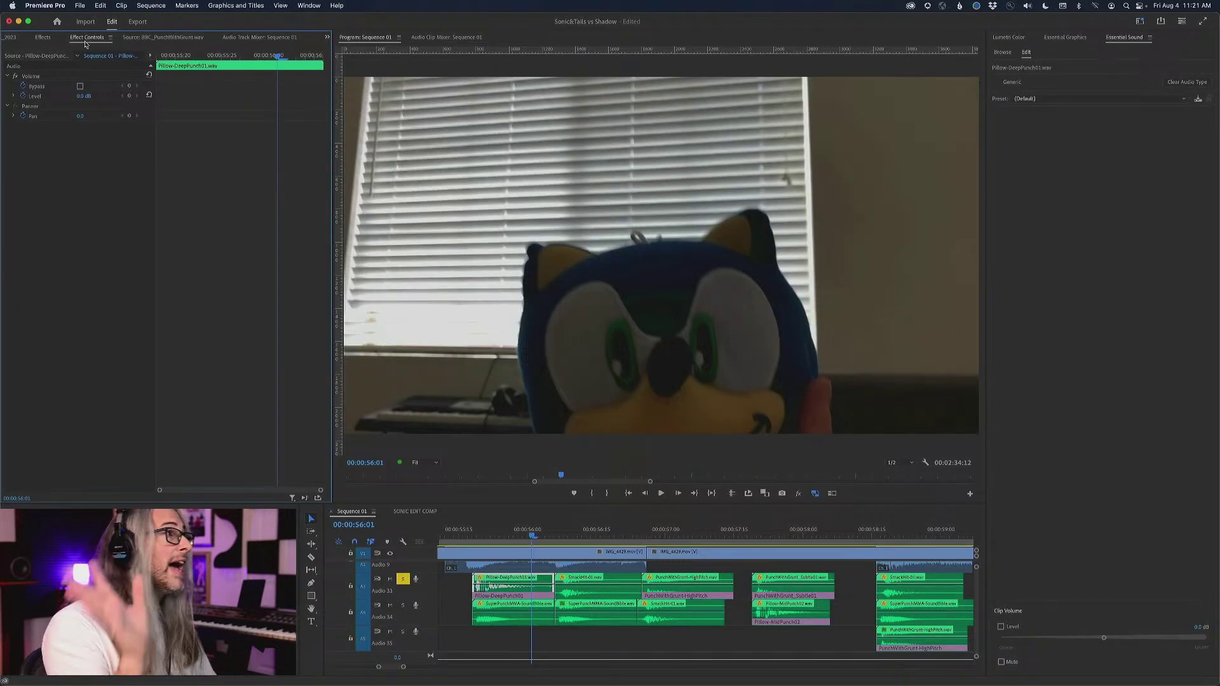
pyautogui.click(280, 38)
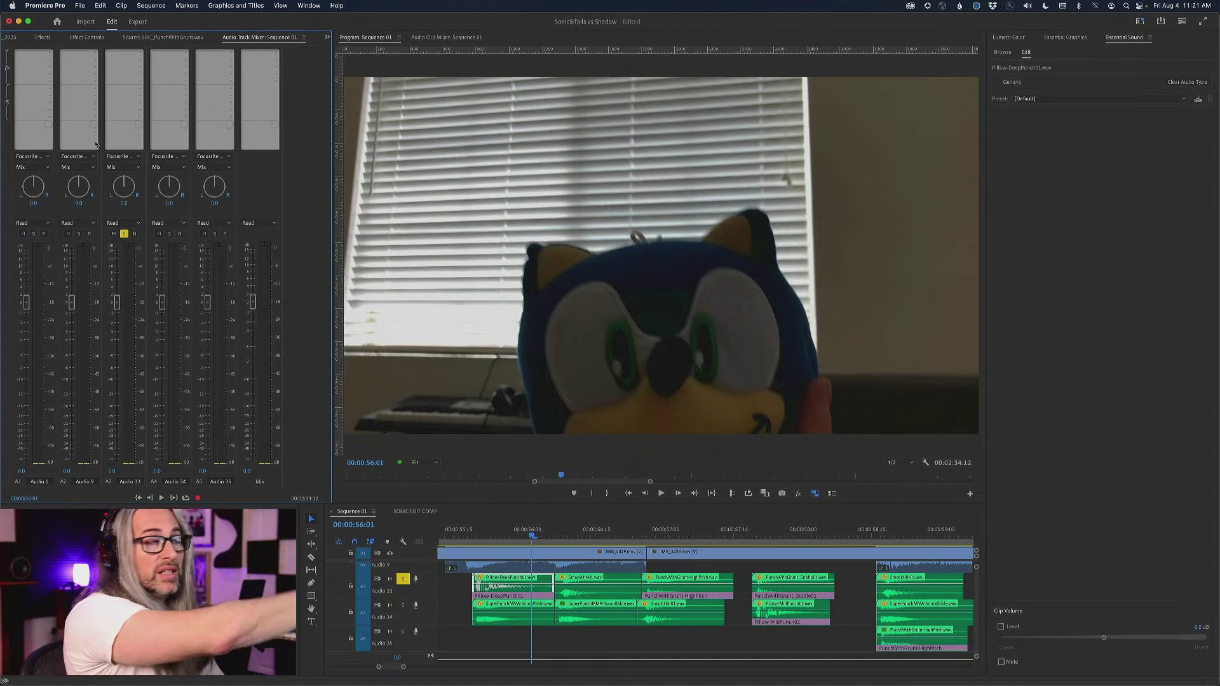
pyautogui.click(78, 36)
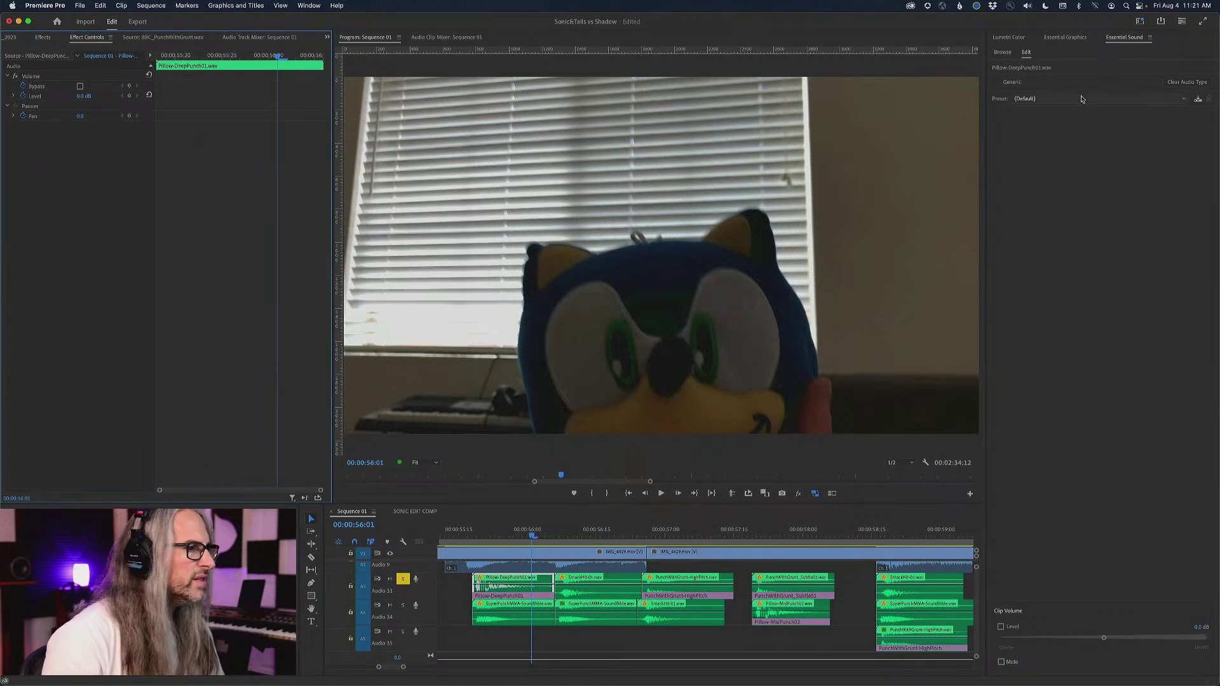
# Clear the audio type of the Pillow-DeepPunch01 clip and of the SuperPunchMMA clip beneath it
pyautogui.click(1193, 82)
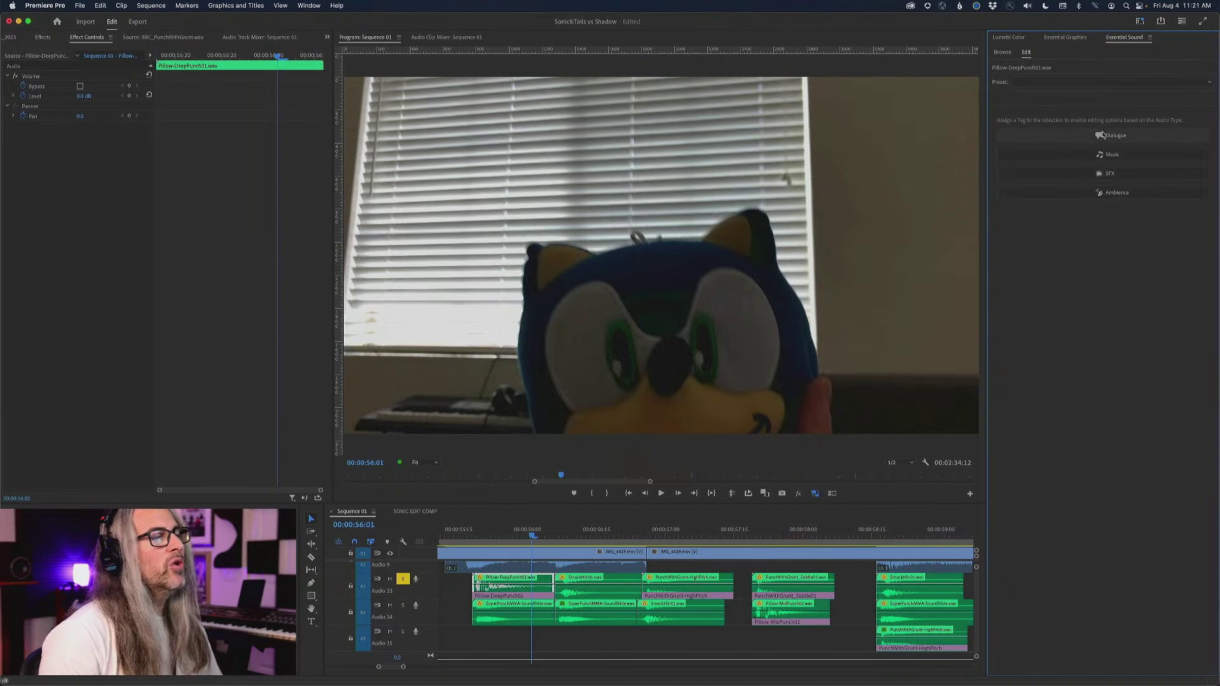
pyautogui.keyDown('shift'); pyautogui.click(534, 620); pyautogui.keyUp('shift')
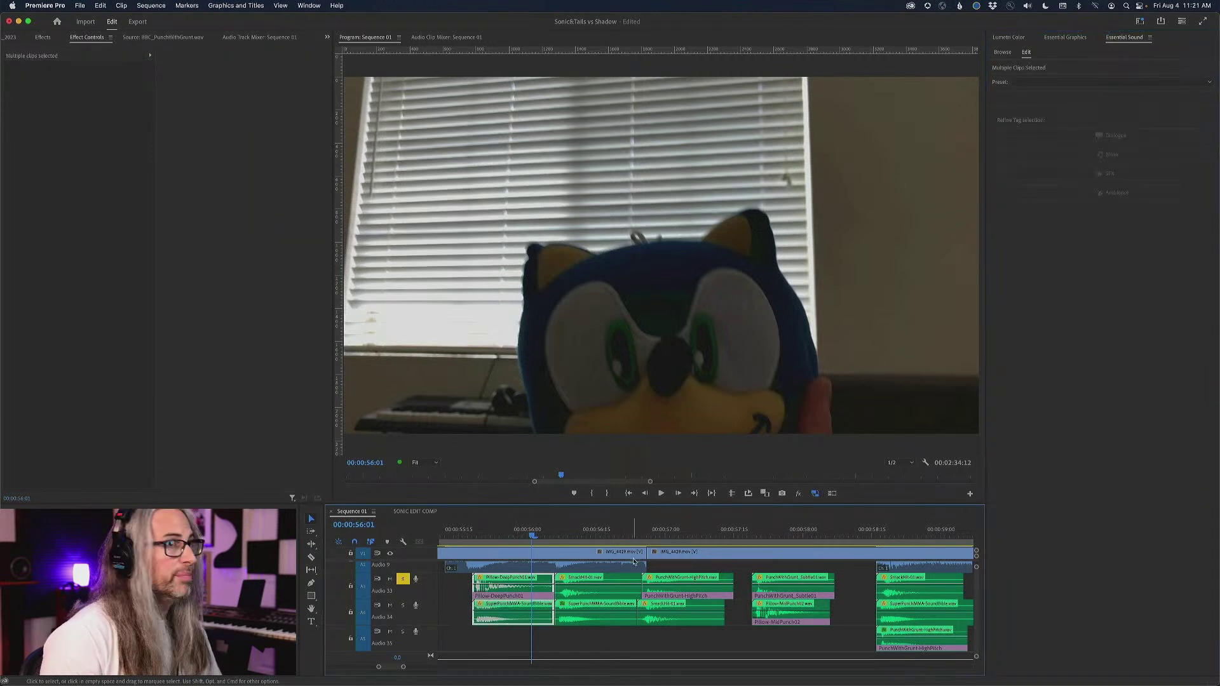
pyautogui.click(516, 616)
pyautogui.click(1186, 82)
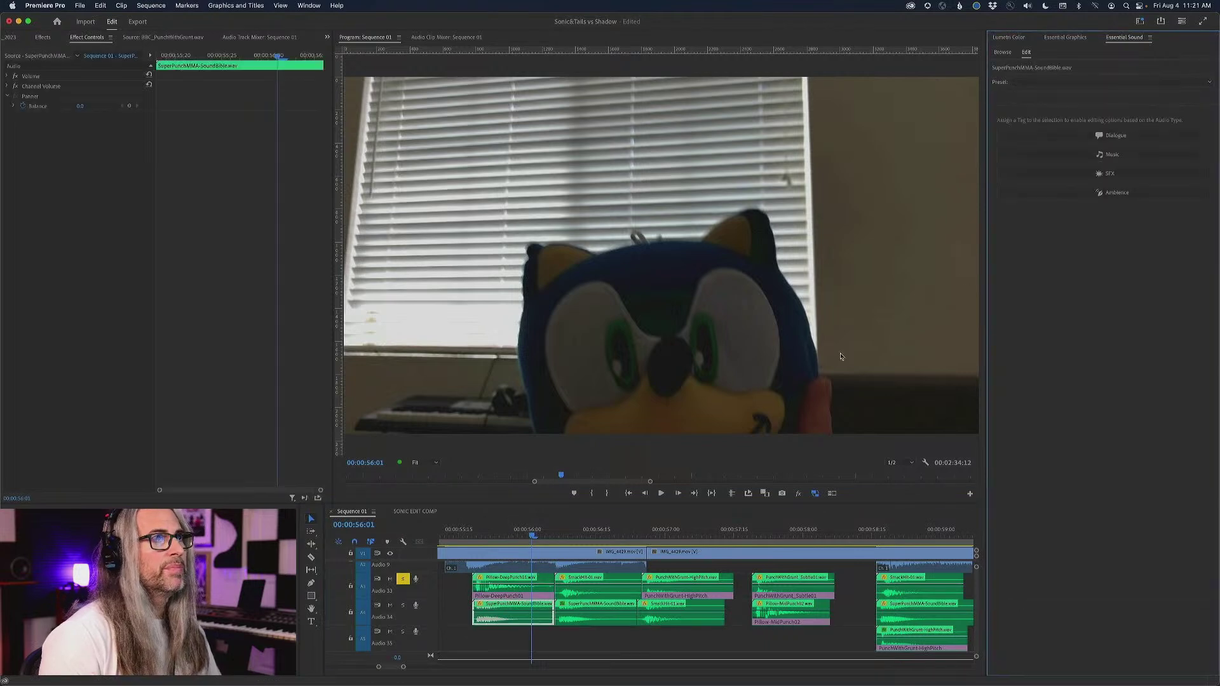
# Try tagging the Pillow-DeepPunch01 and SuperPunchMMA clips together as Dialogue, and undo the tag
pyautogui.click(471, 588)
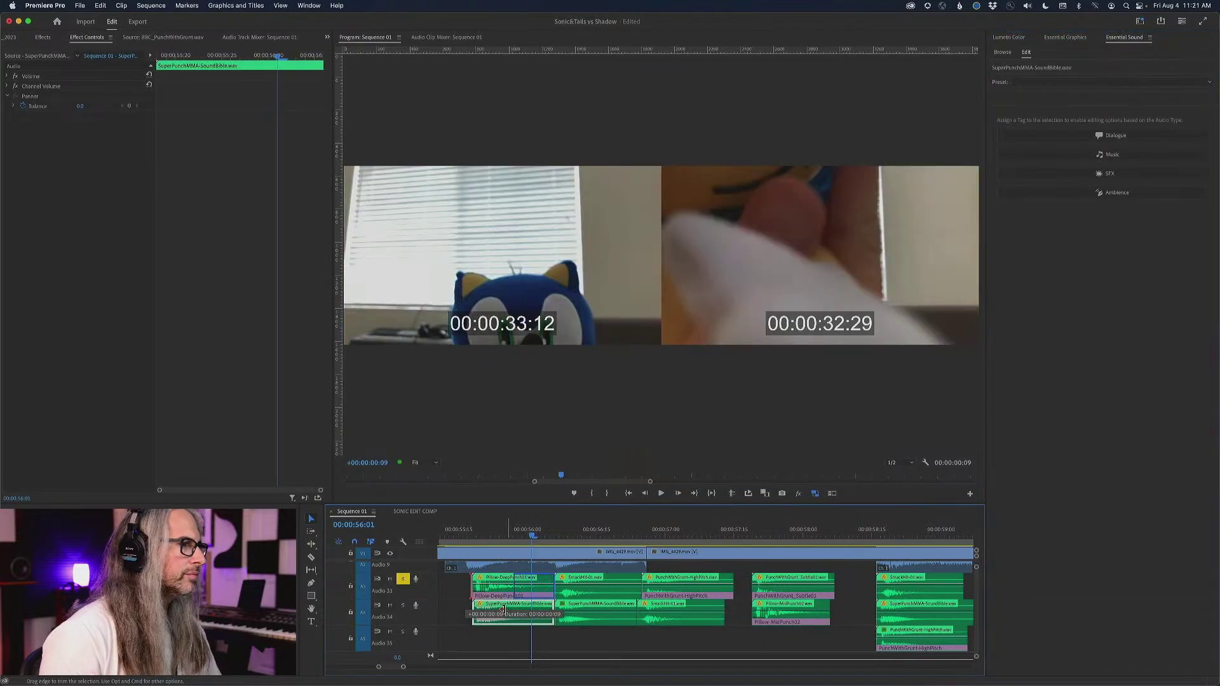
pyautogui.moveTo(458, 583); pyautogui.dragTo(530, 623)
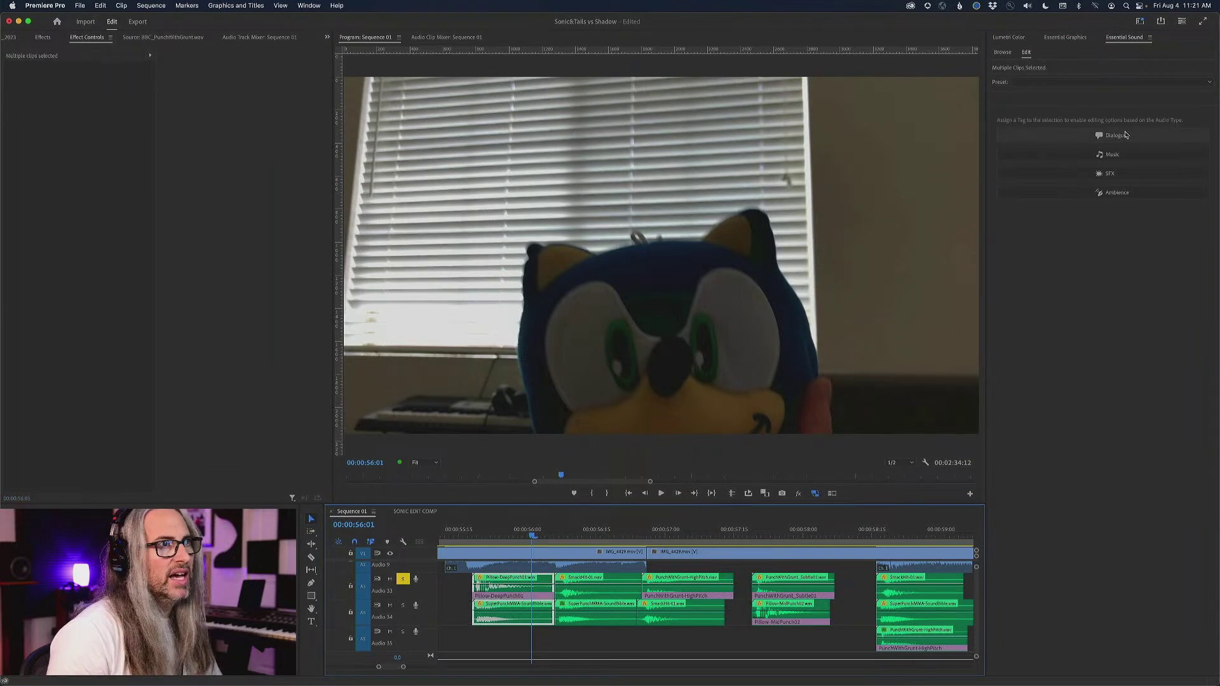
pyautogui.click(1125, 135)
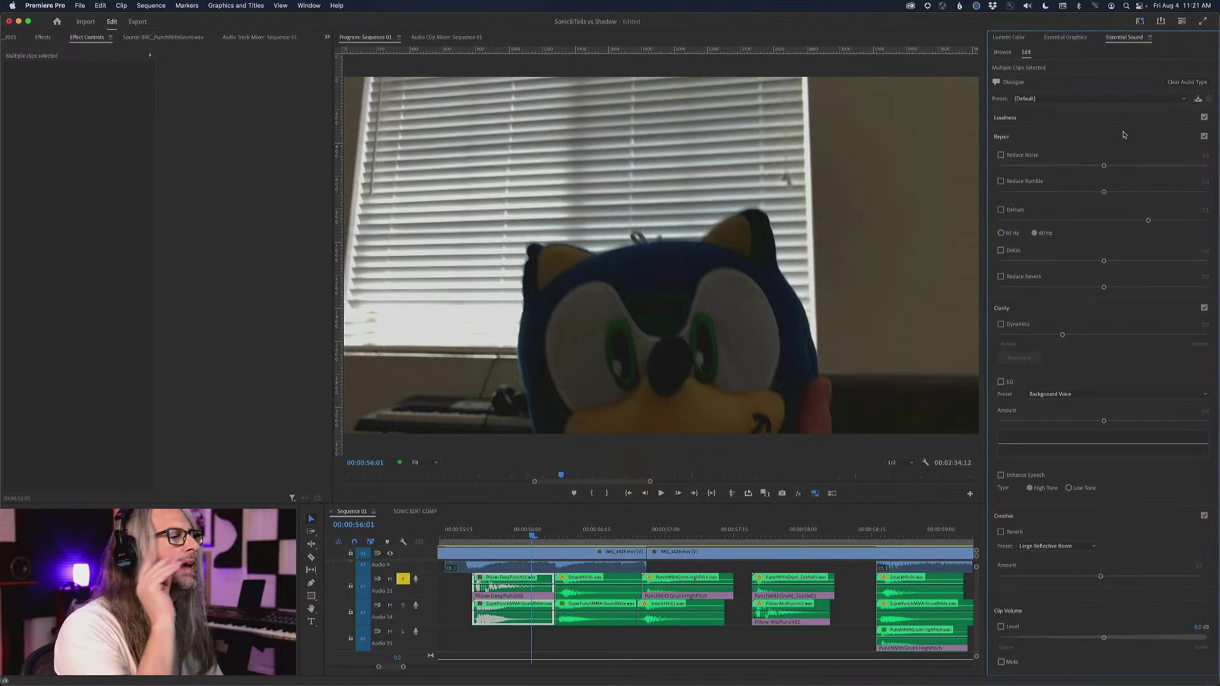
pyautogui.press('super+z')
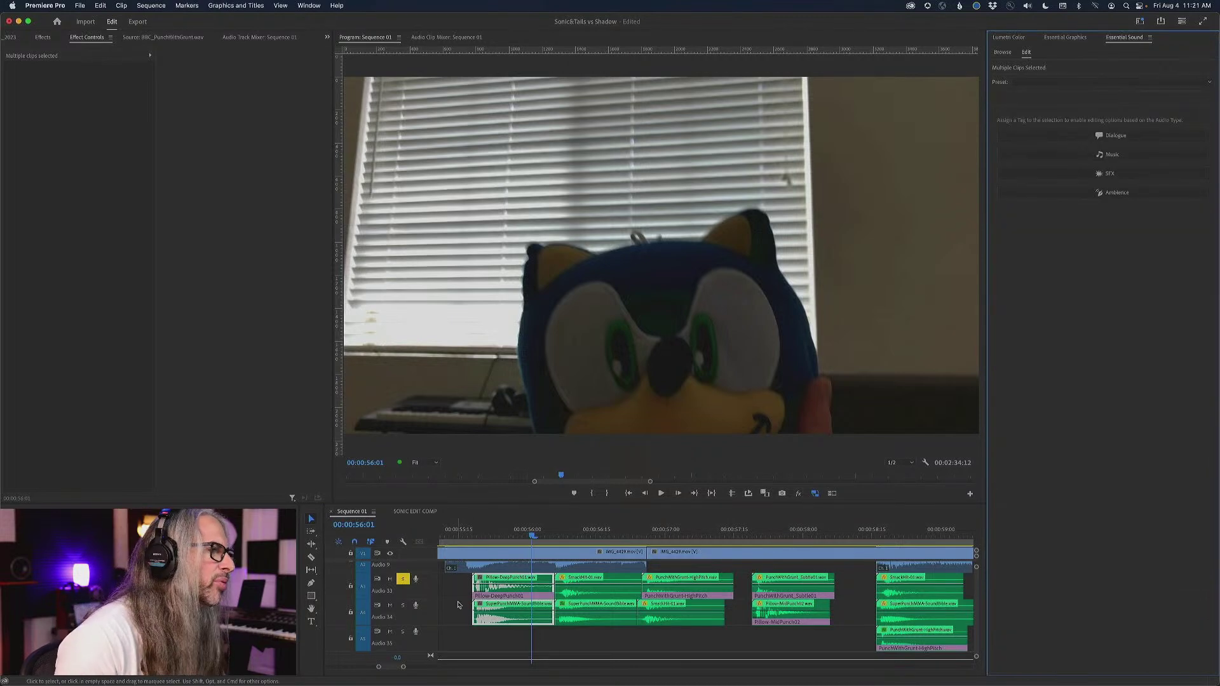
# Tag only the Pillow-DeepPunch01 clip as SFX and inspect its Loudness options
pyautogui.click(454, 610)
pyautogui.click(503, 590)
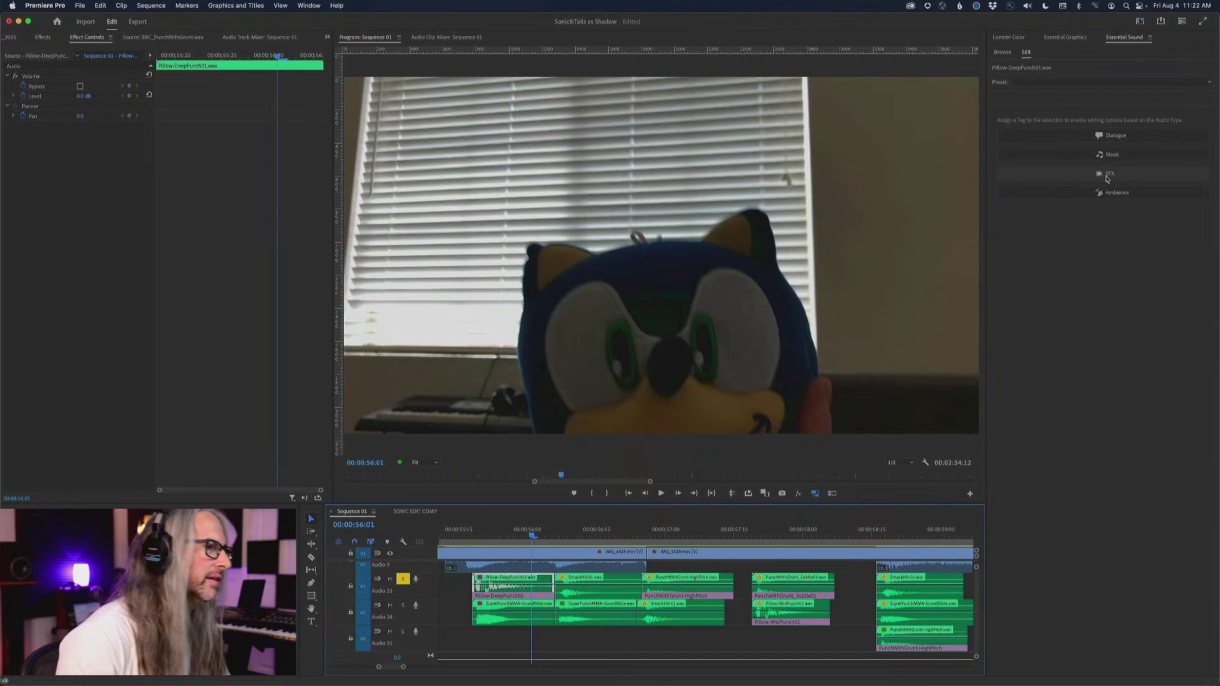
pyautogui.click(1106, 177)
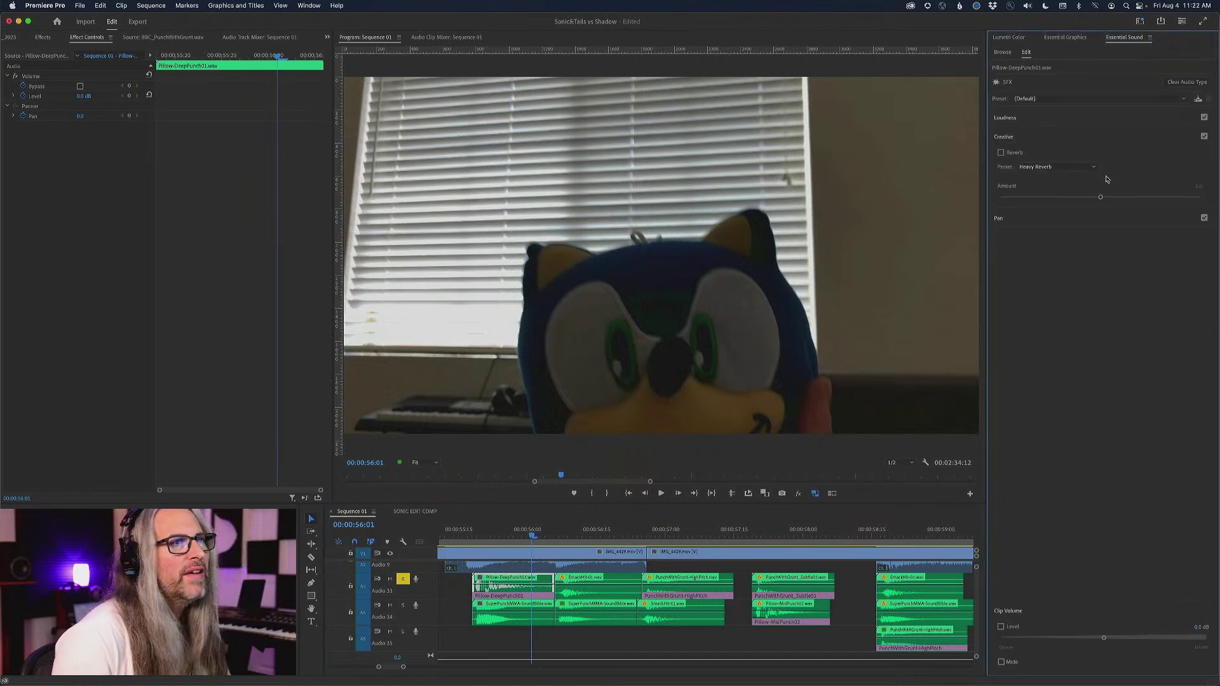
pyautogui.click(1049, 119)
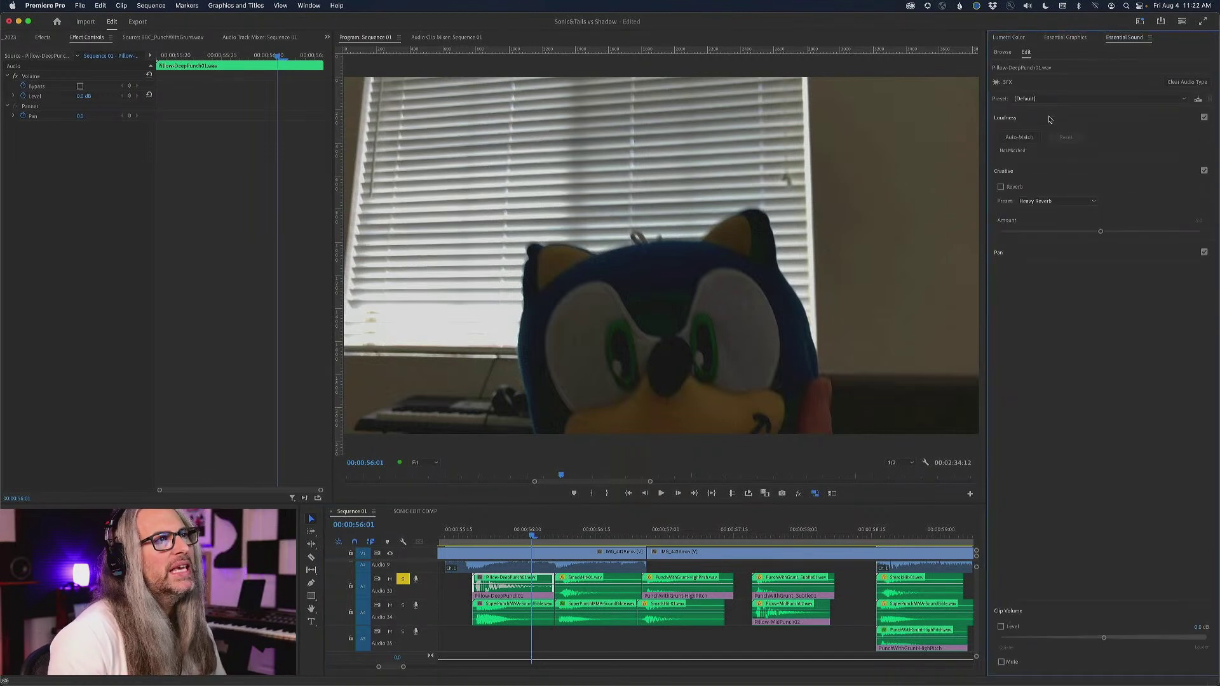
pyautogui.click(1049, 119)
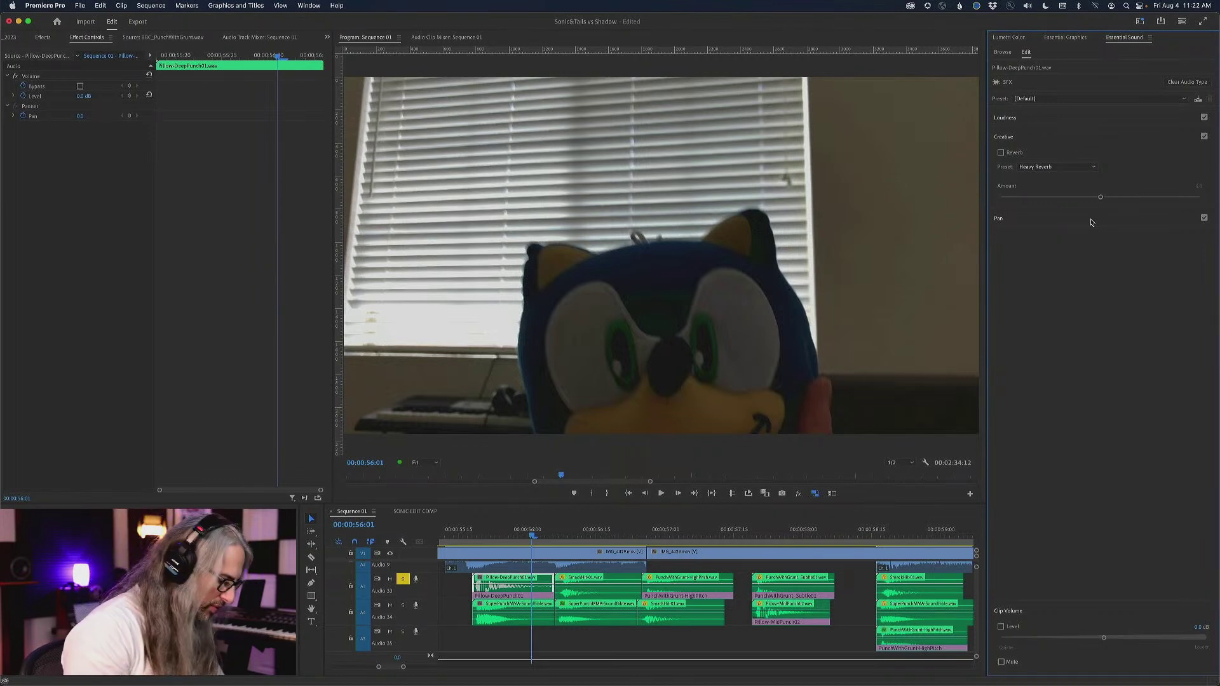
# Replace the Pillow-DeepPunch01 clip's SFX type with Dialogue to view its options, and clear the audio type again
pyautogui.click(1186, 82)
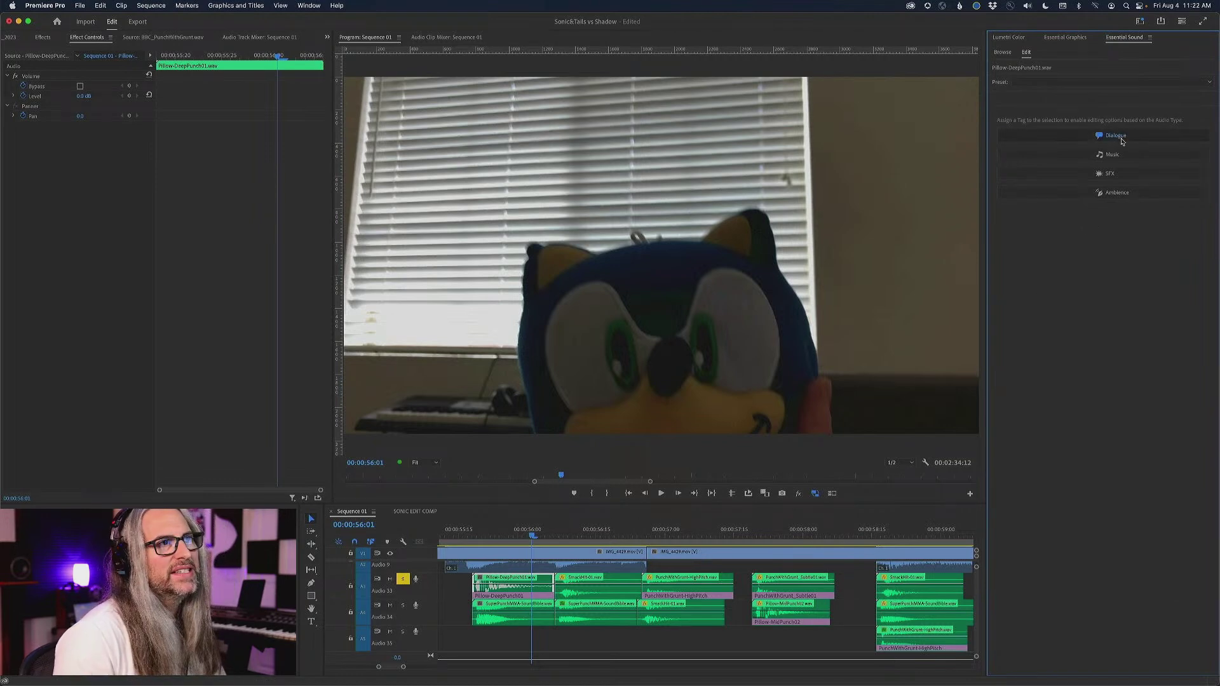
pyautogui.click(1116, 136)
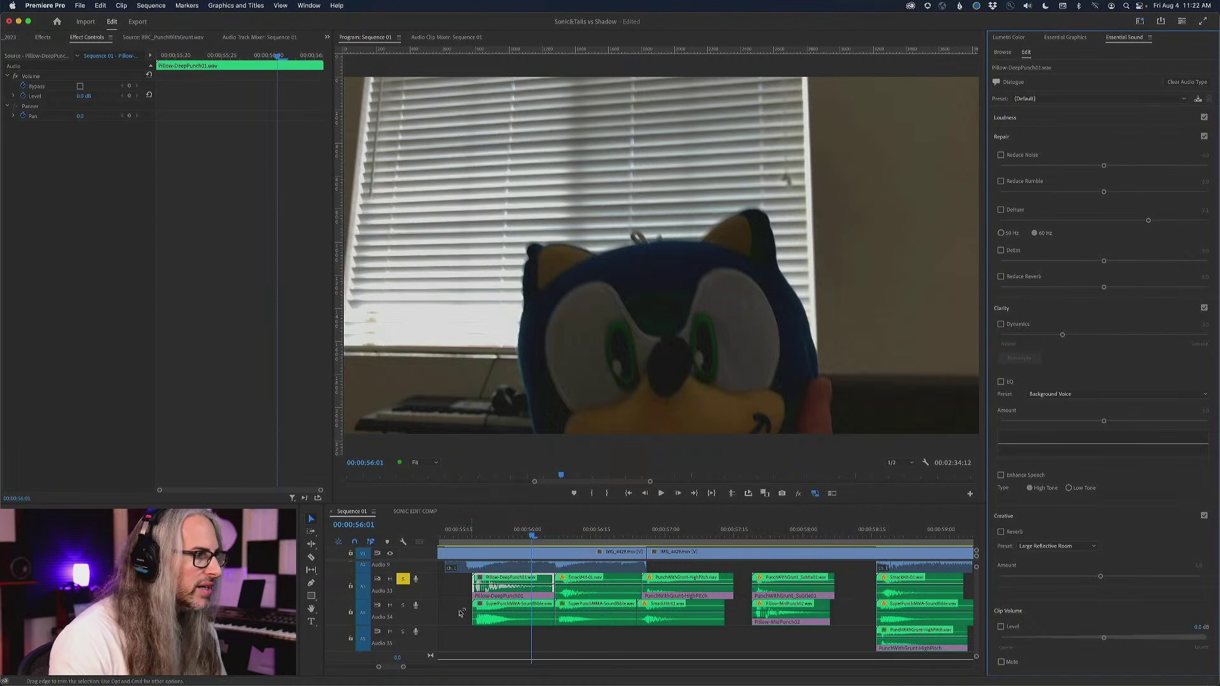
pyautogui.click(1188, 82)
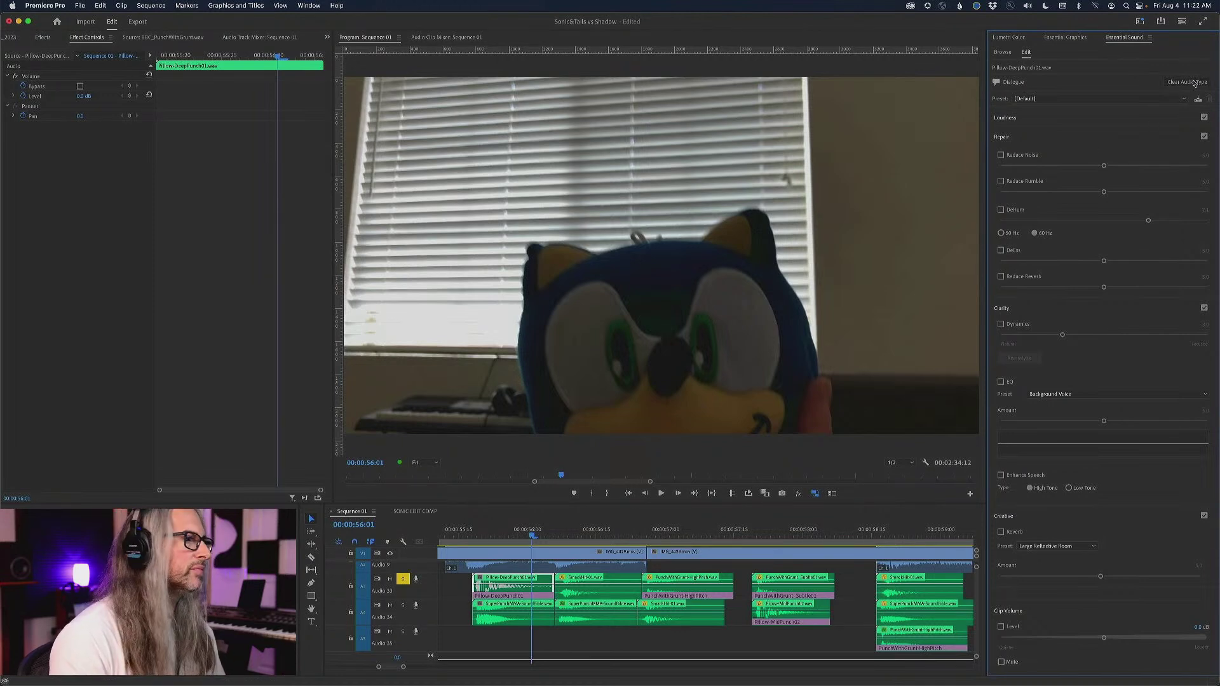
# Apply the Parametric Equalizer from the Filter and EQ audio effects to the Pillow-DeepPunch01 clip and show its effect settings
pyautogui.click(39, 39)
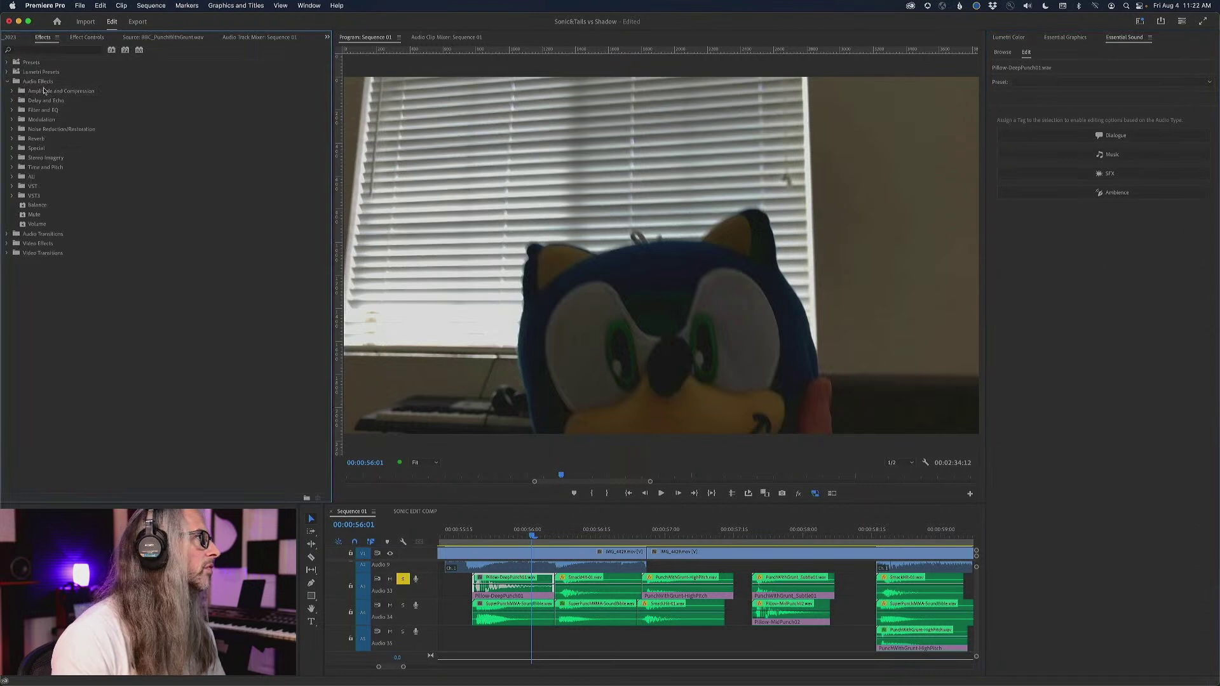
pyautogui.click(12, 110)
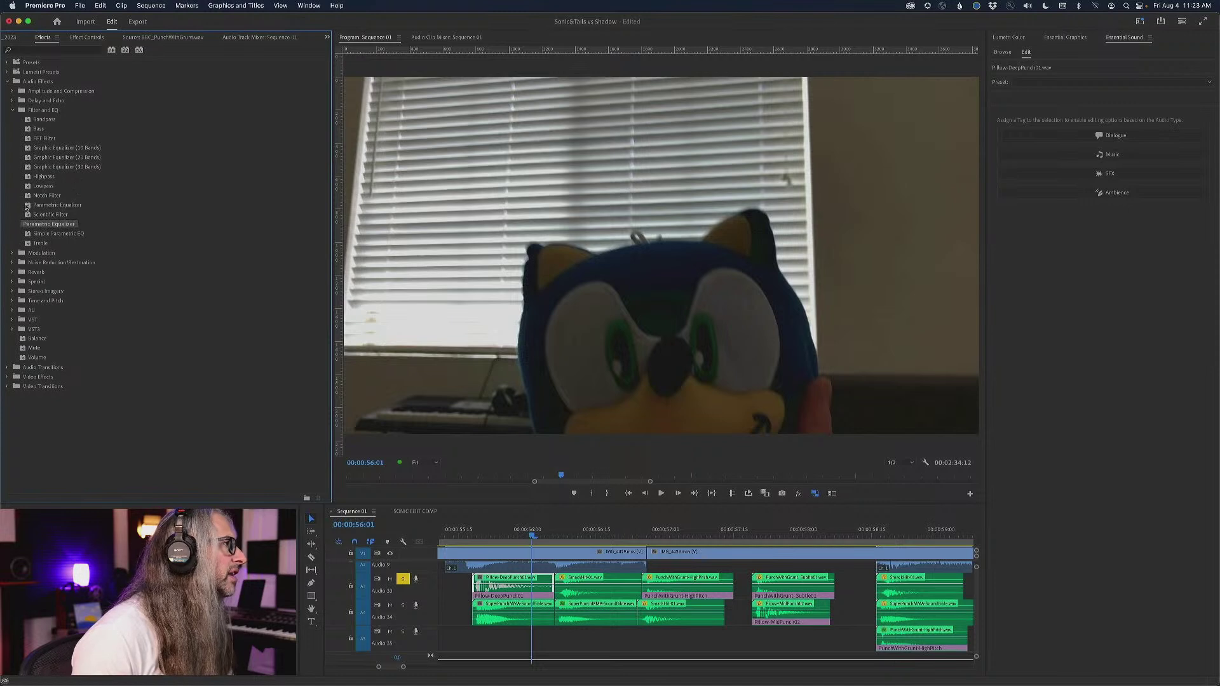
pyautogui.moveTo(38, 206); pyautogui.dragTo(508, 584)
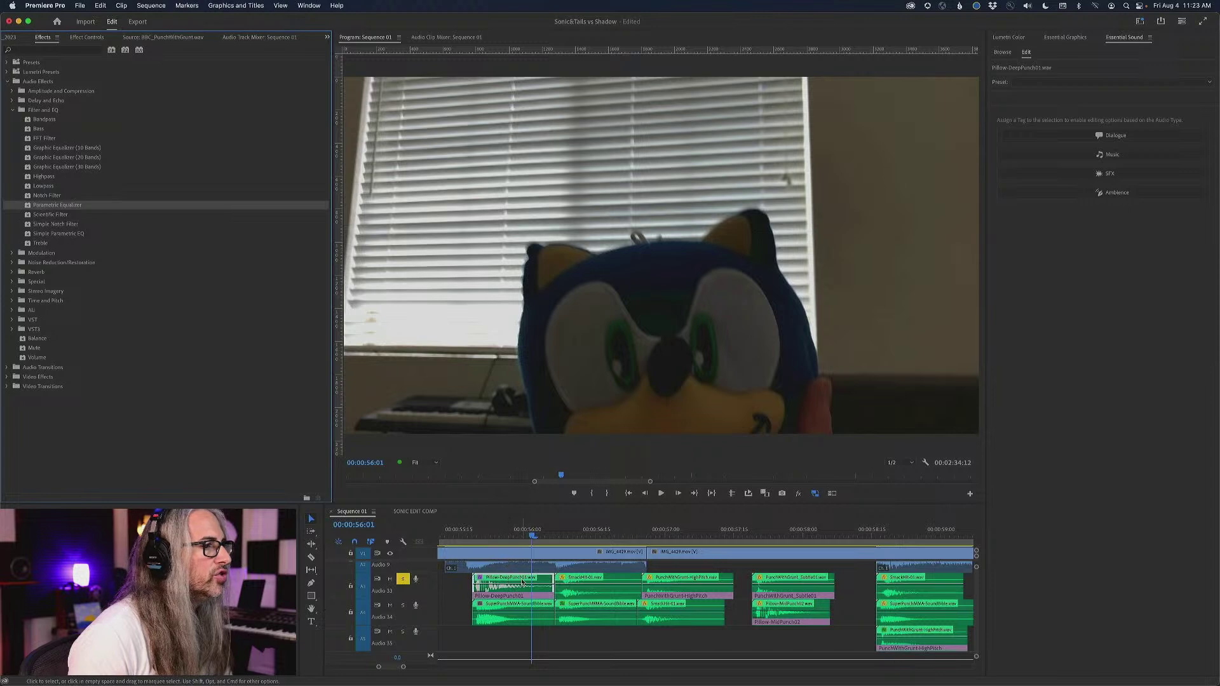
pyautogui.click(81, 37)
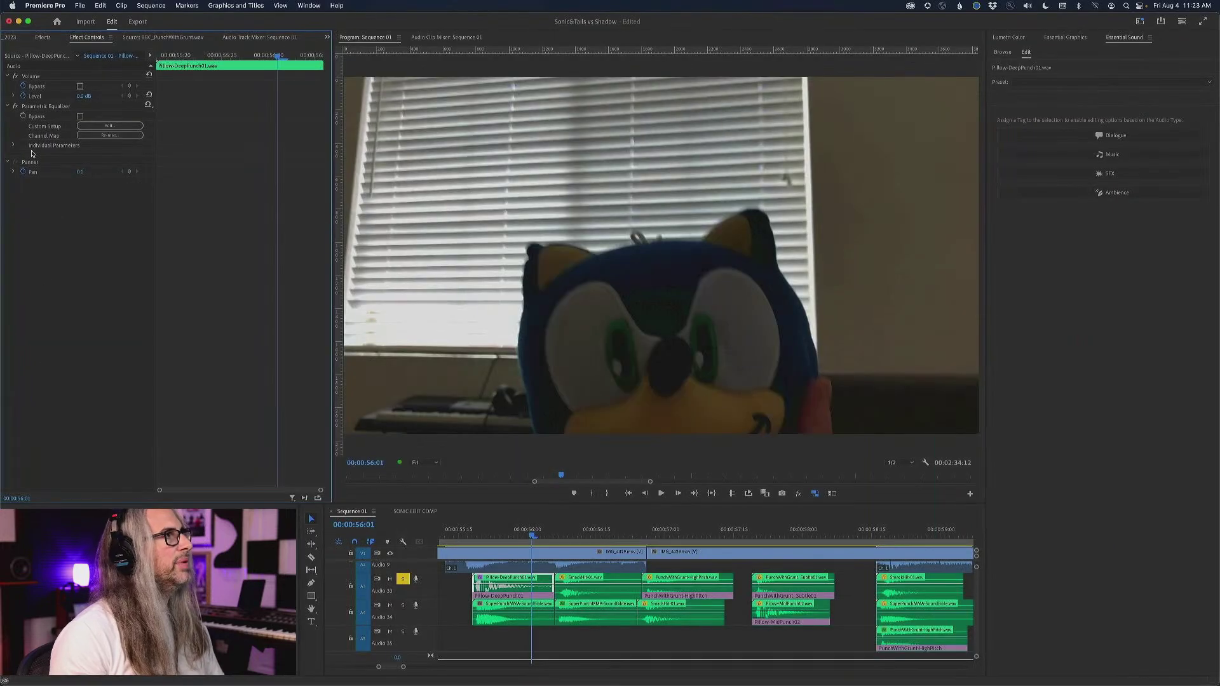
# Tag the Pillow-DeepPunch01 clip as Dialogue
pyautogui.click(522, 589)
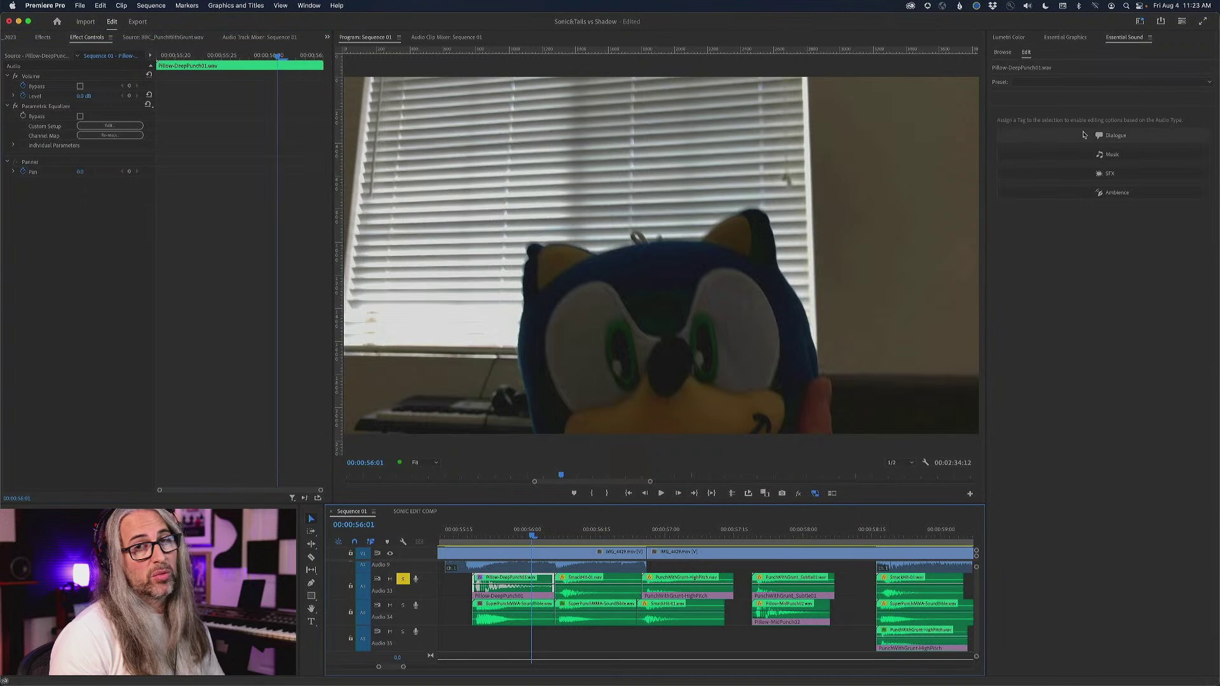
pyautogui.click(1083, 135)
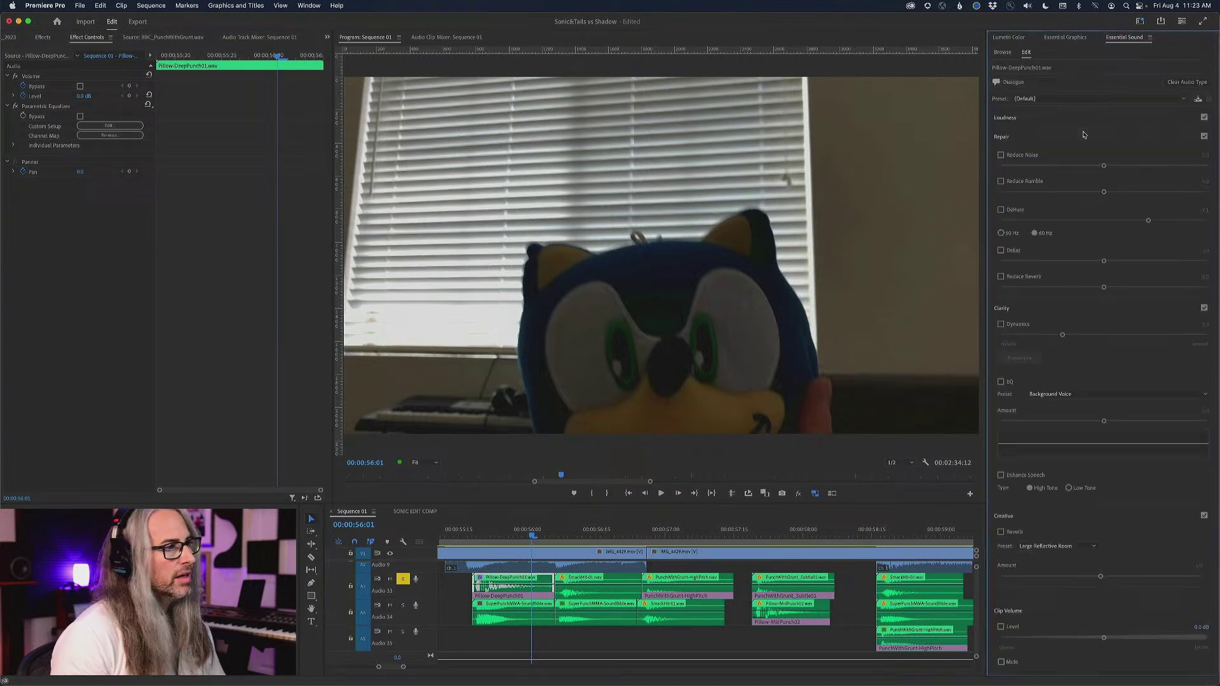
# Try the Clarity section's Dynamics option on the Pillow-DeepPunch01 clip to see the effect it adds, and switch it off again
pyautogui.click(1001, 325)
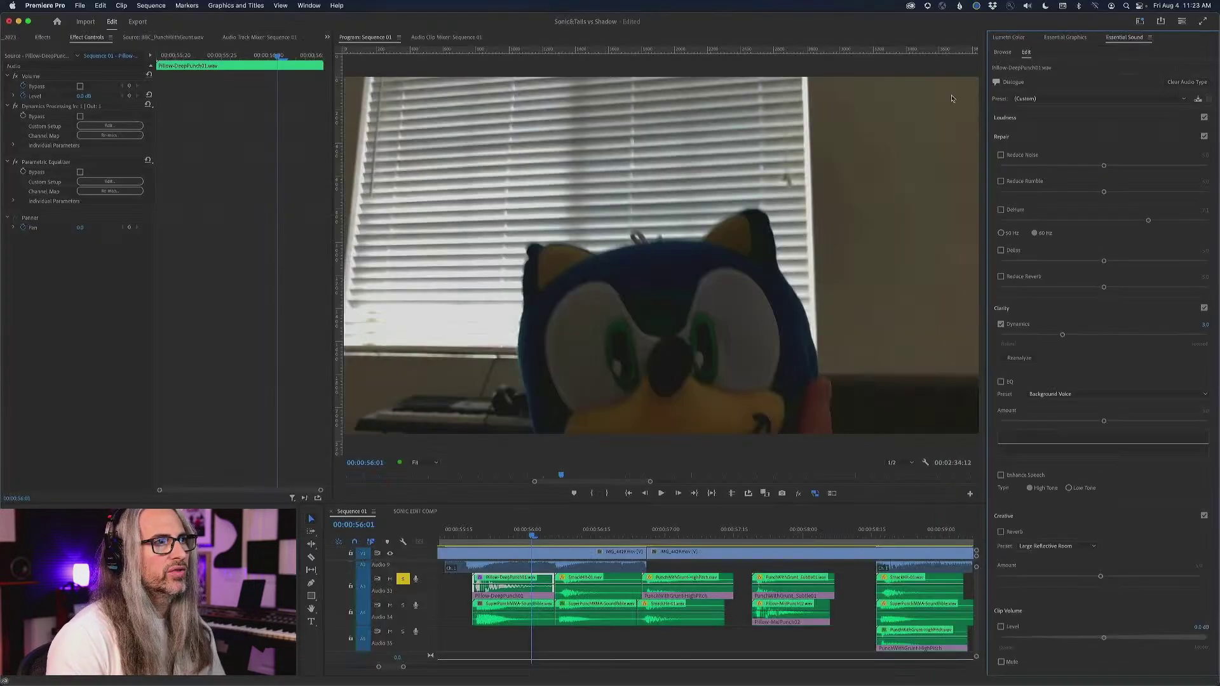
pyautogui.click(1001, 324)
pyautogui.click(1001, 325)
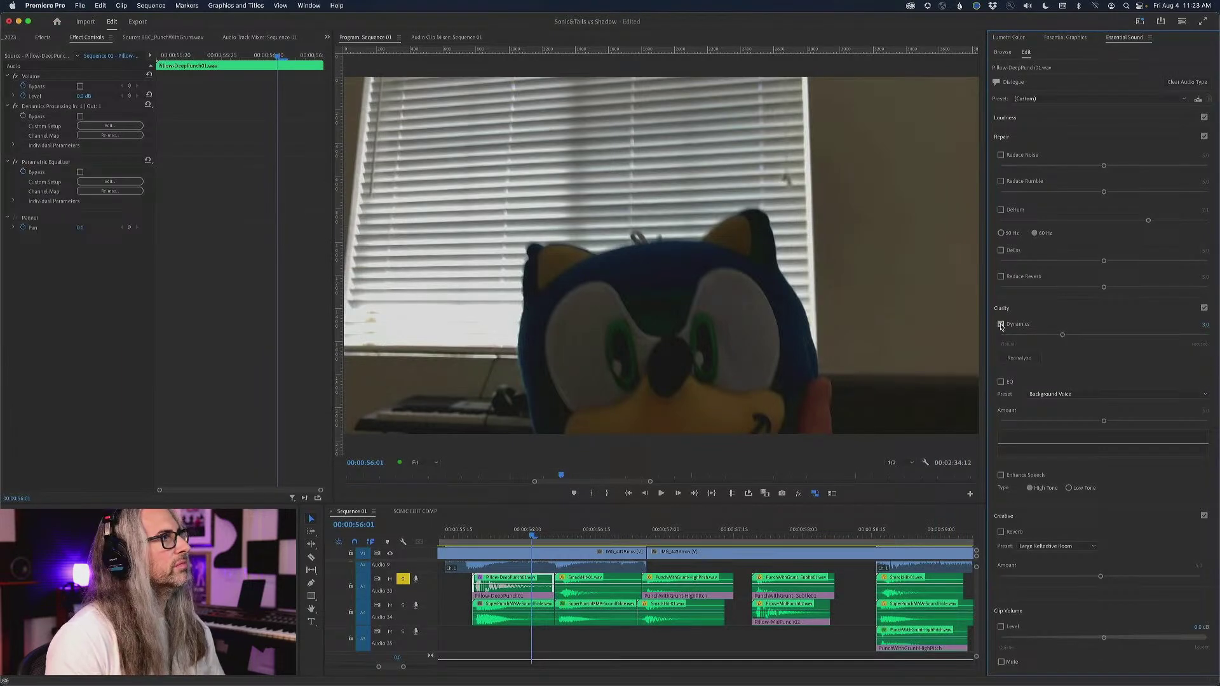
pyautogui.click(1001, 325)
pyautogui.click(1001, 324)
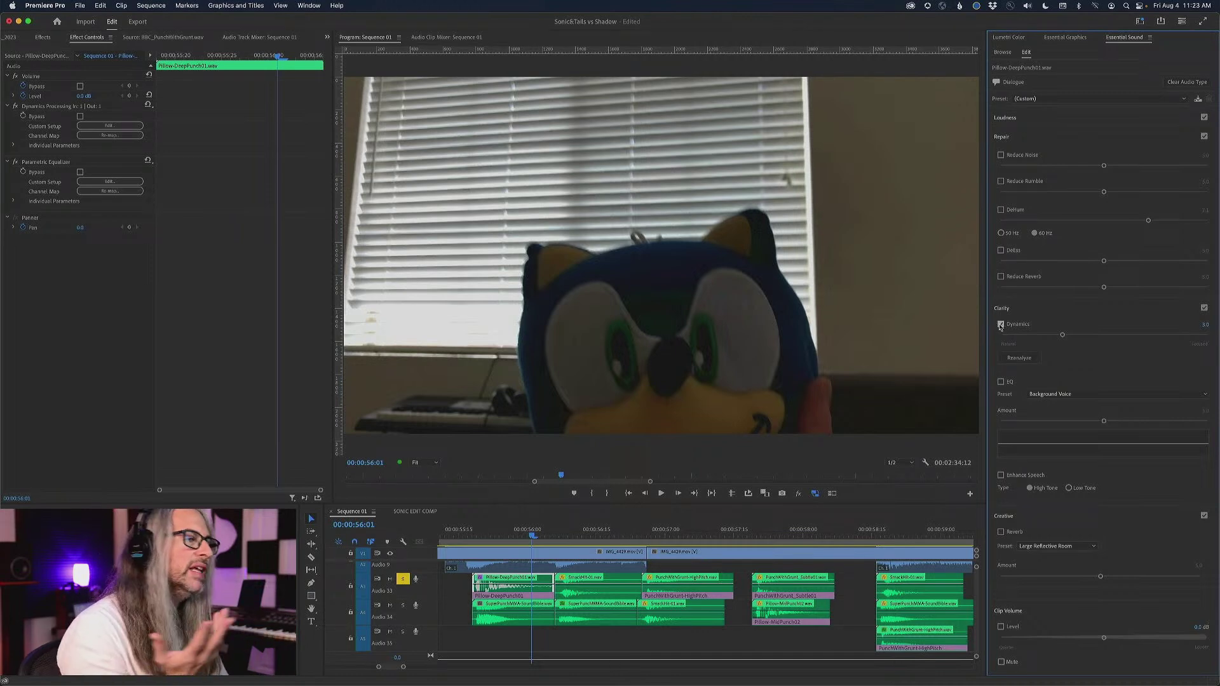
pyautogui.click(1000, 325)
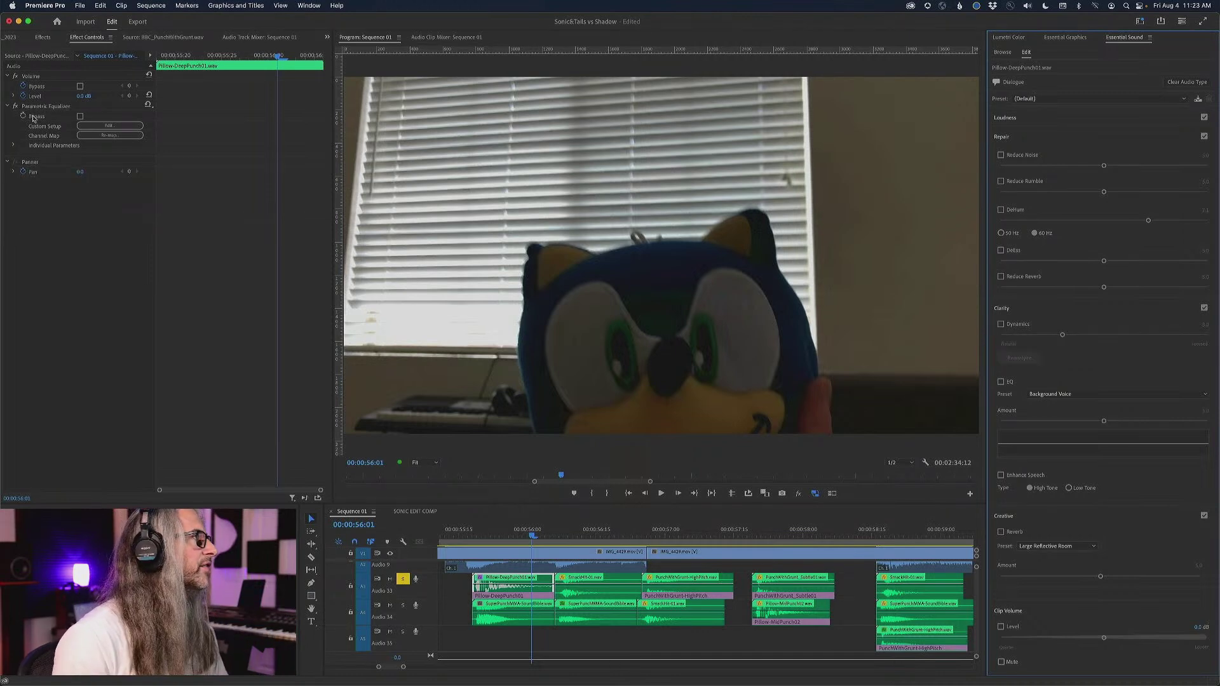
# Open the custom setup of the Pillow-DeepPunch01 clip's Parametric Equalizer and place its window clear of the timeline
pyautogui.click(109, 126)
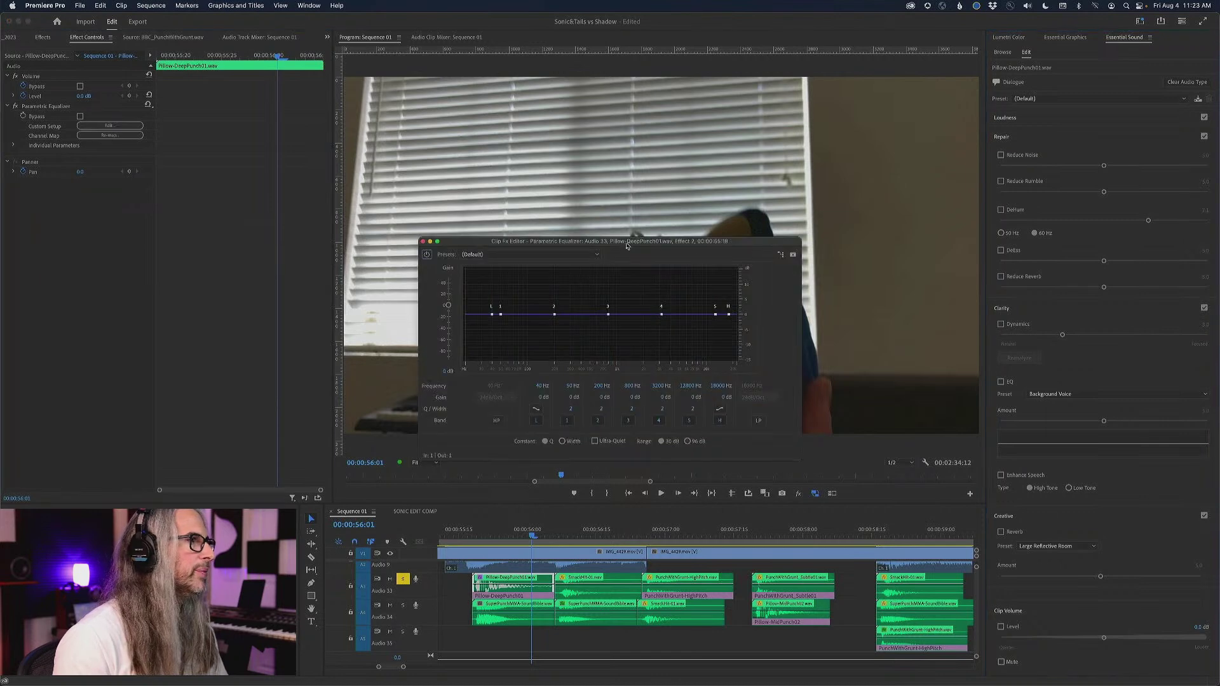
pyautogui.moveTo(611, 243); pyautogui.dragTo(667, 144)
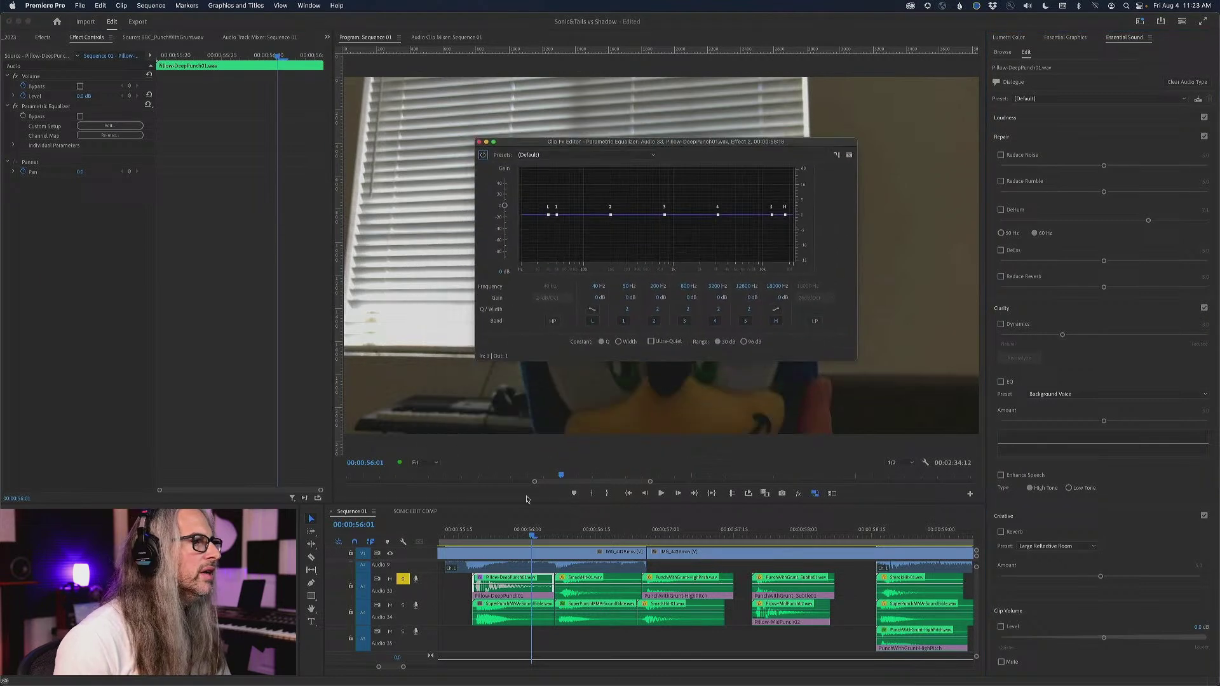
# Mark the first punch from 00:00:55:18 to 00:00:56:06 with in and out points and enable looped playback
pyautogui.moveTo(534, 538); pyautogui.dragTo(473, 535)
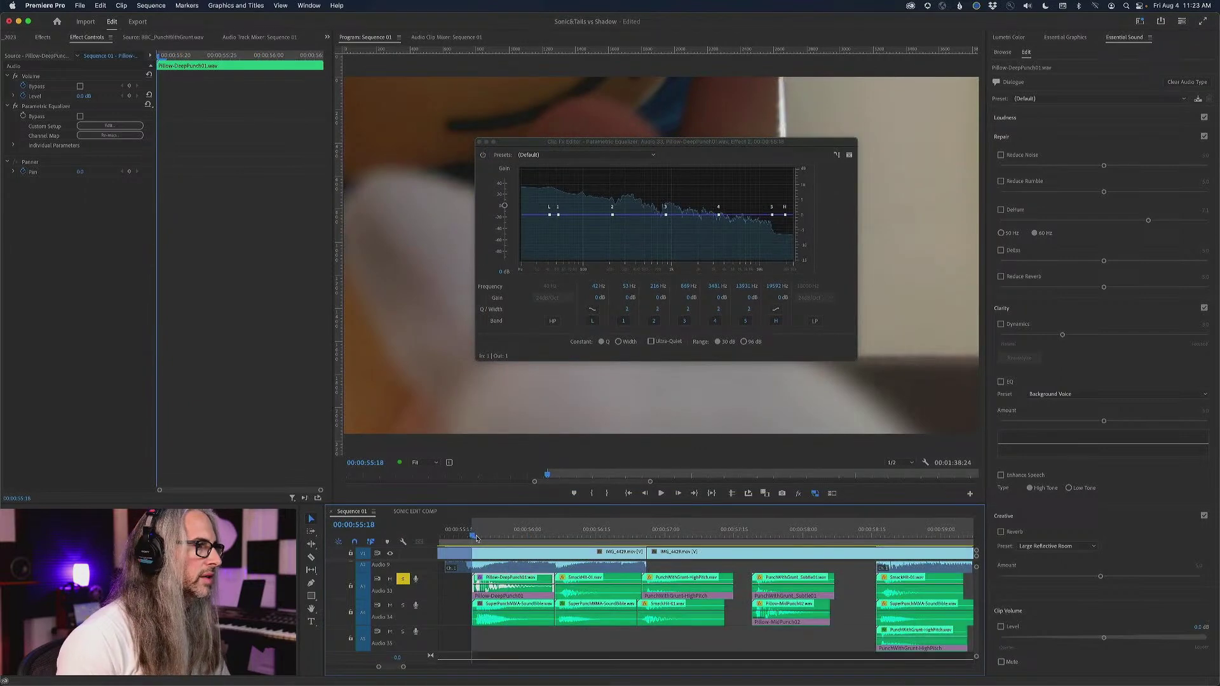
pyautogui.moveTo(476, 537); pyautogui.dragTo(555, 536)
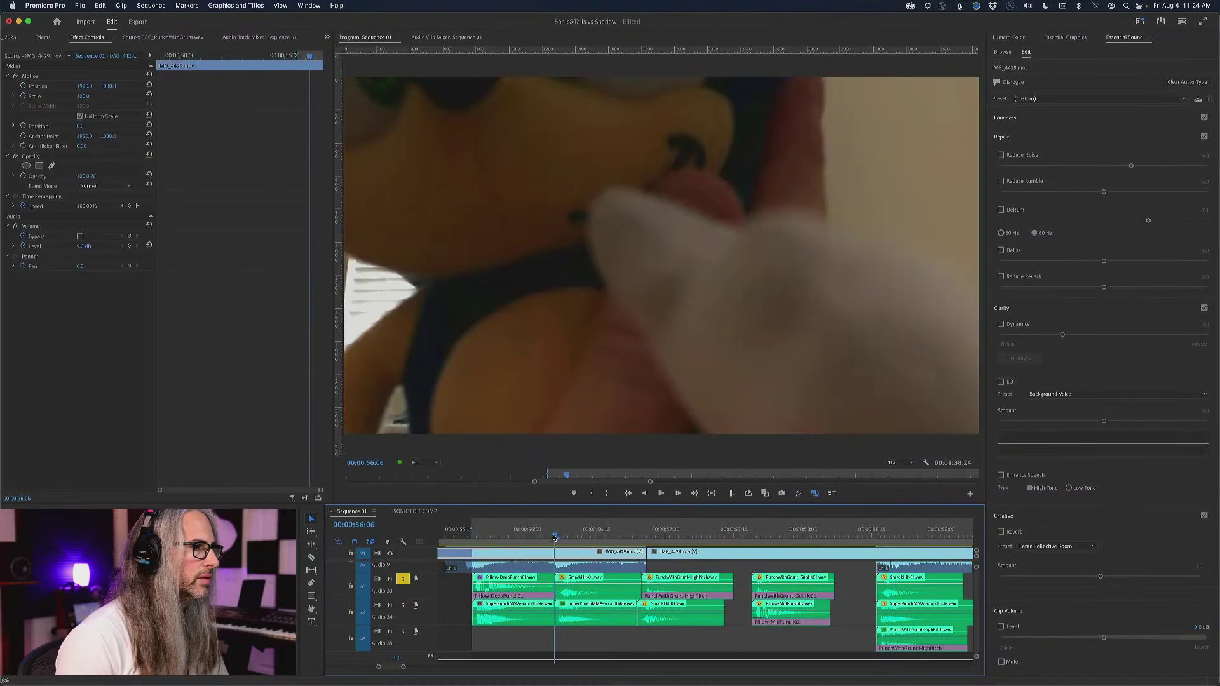
pyautogui.press('o')
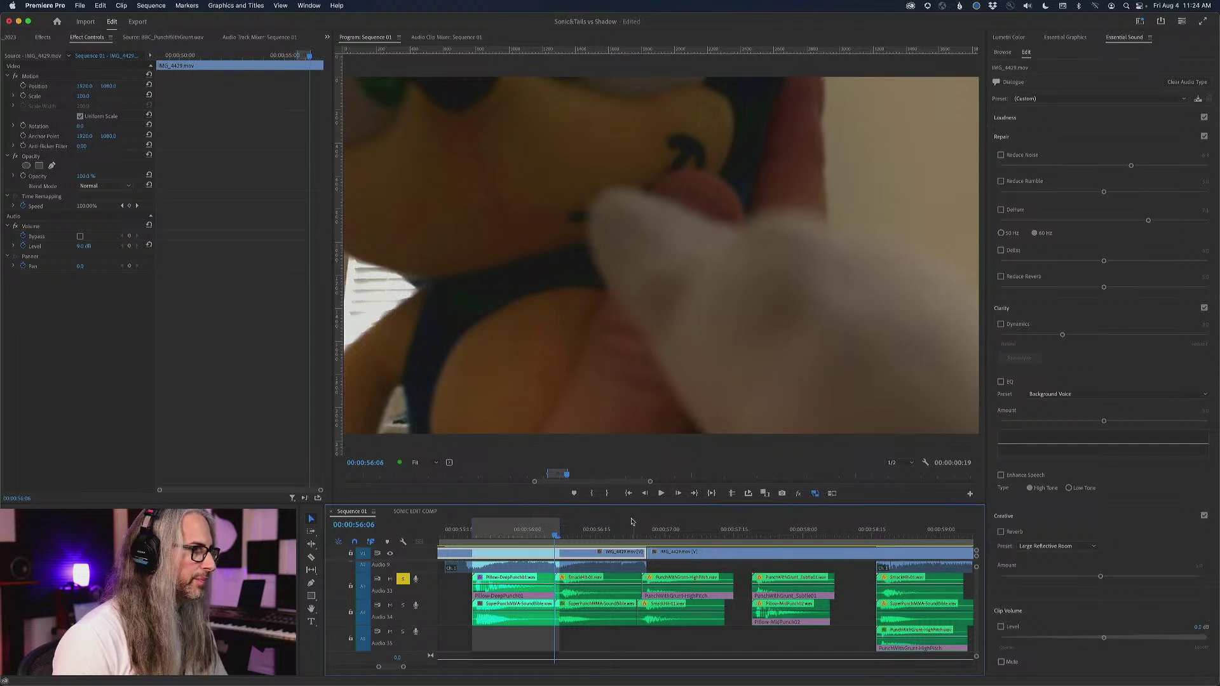
pyautogui.click(711, 494)
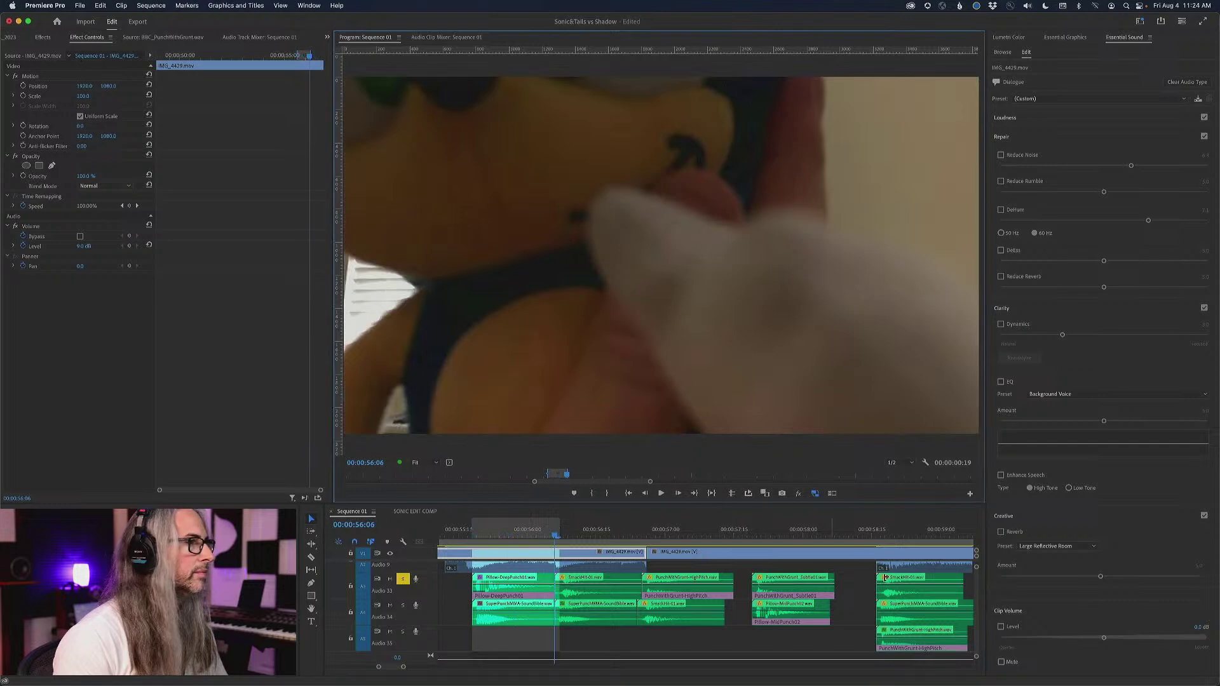
pyautogui.click(711, 494)
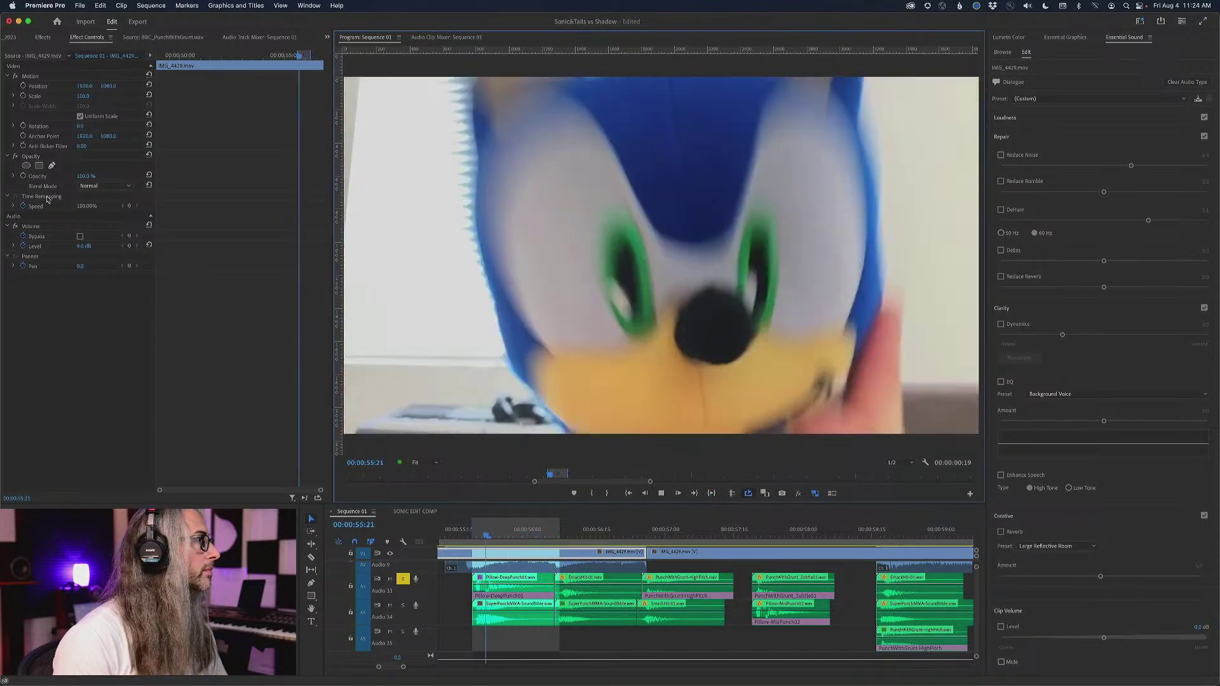
# Select the Pillow-DeepPunch01 clip and play the looped range to examine its frequency spectrum in the Parametric Equalizer
pyautogui.click(508, 585)
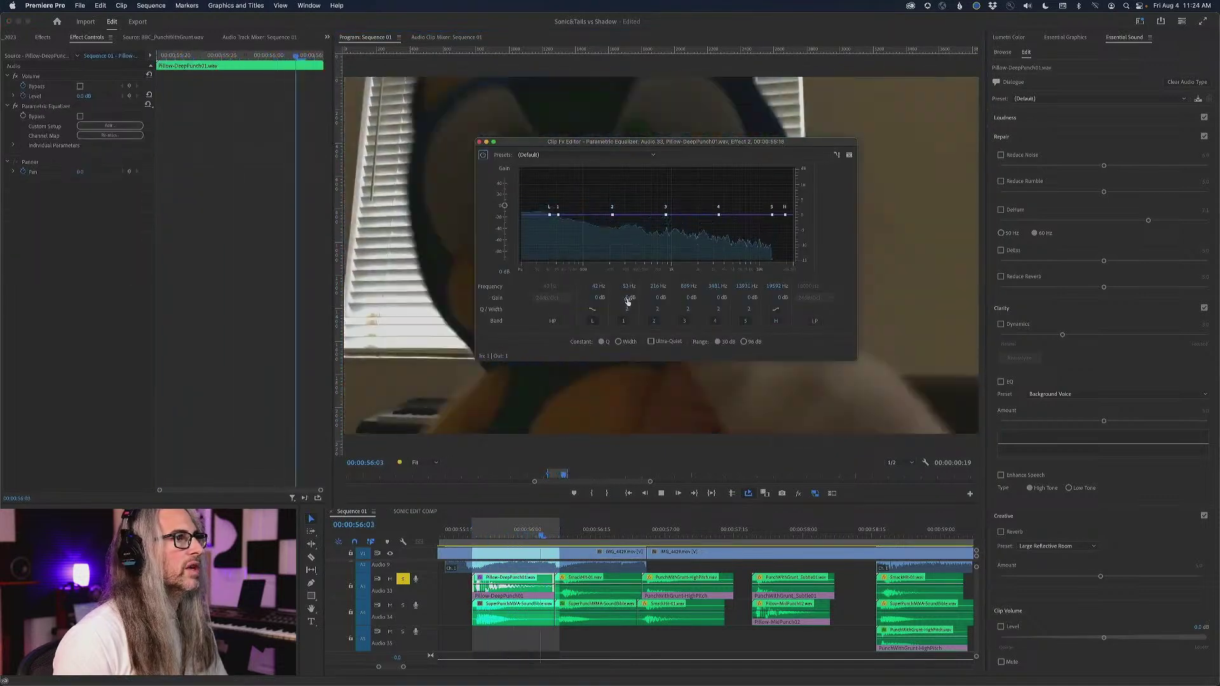
pyautogui.press('space')
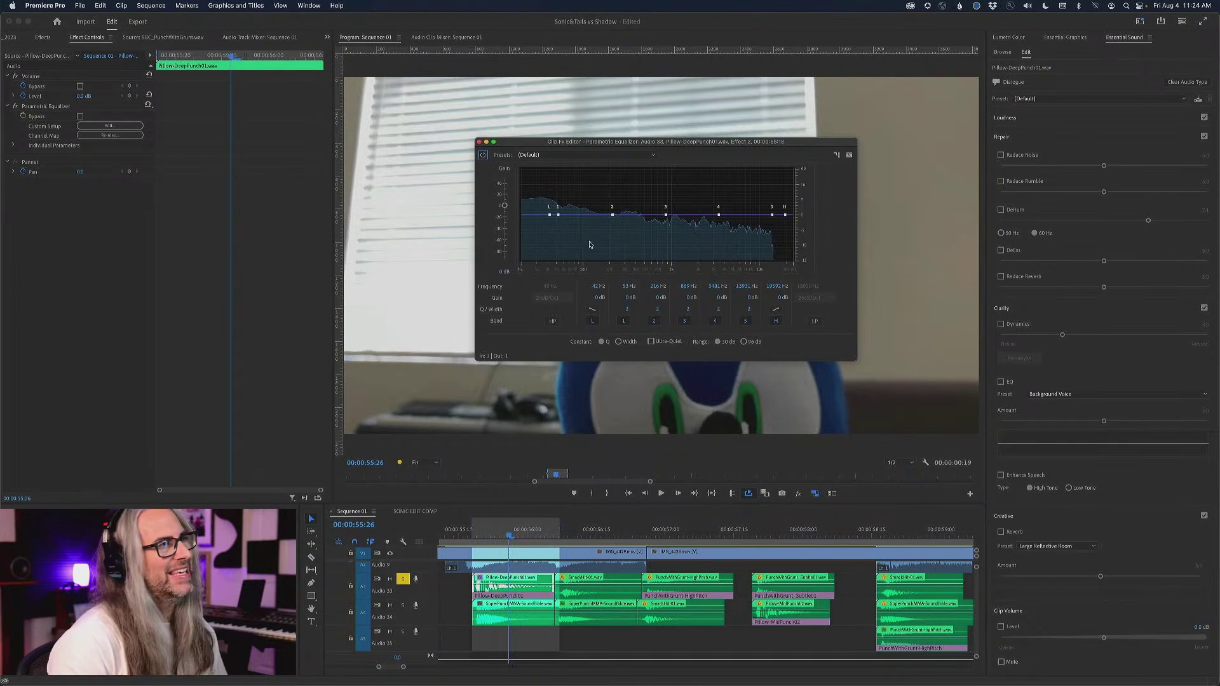
pyautogui.press('space')
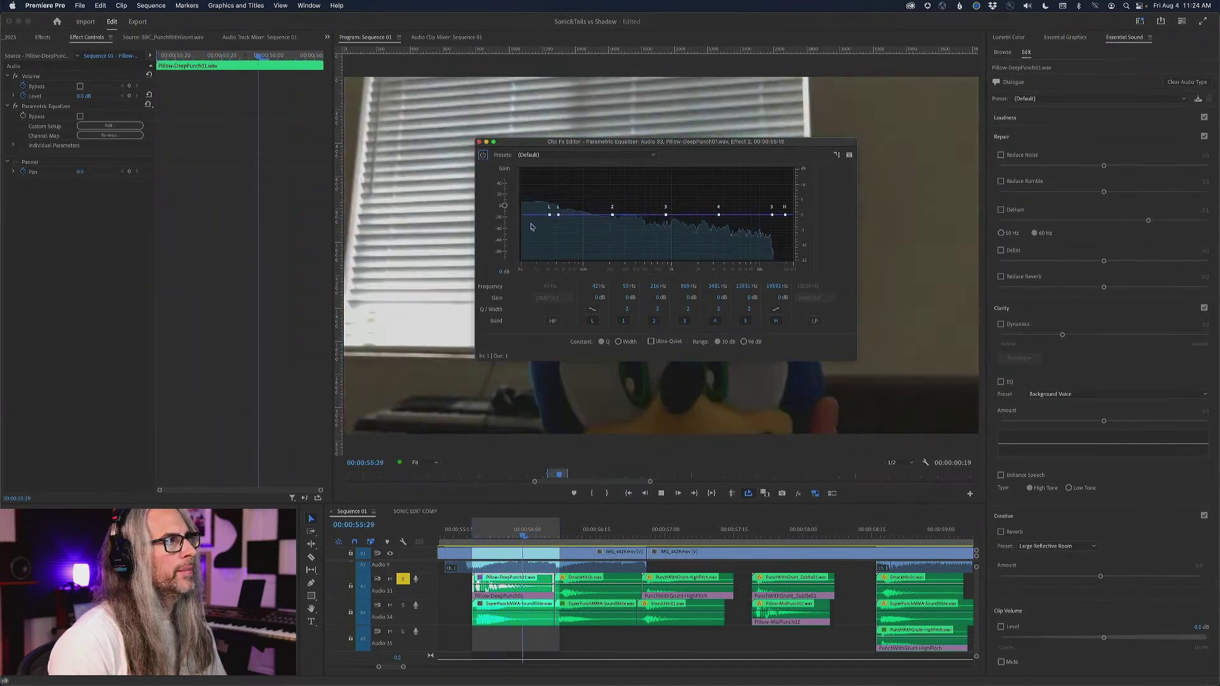
pyautogui.press('space')
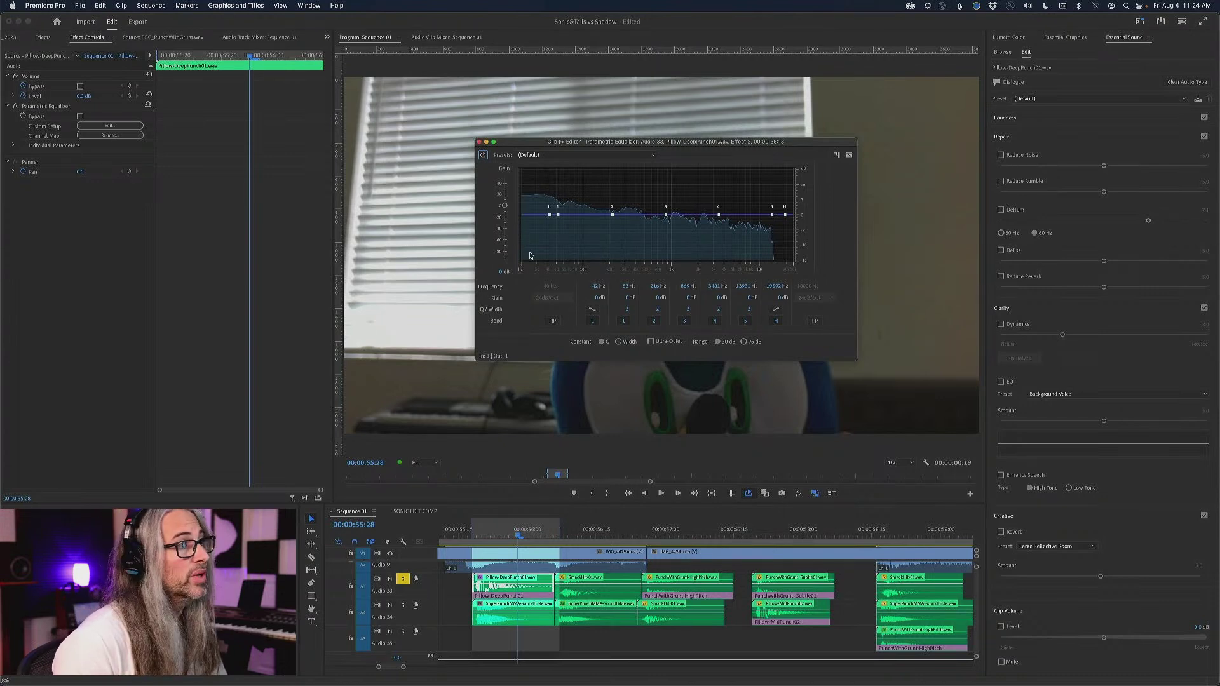
# Enable the equalizer's high-pass filter at 40 Hz with 24dB/Oct and boost band 1 at 71 Hz by 7.6 dB
pyautogui.click(551, 322)
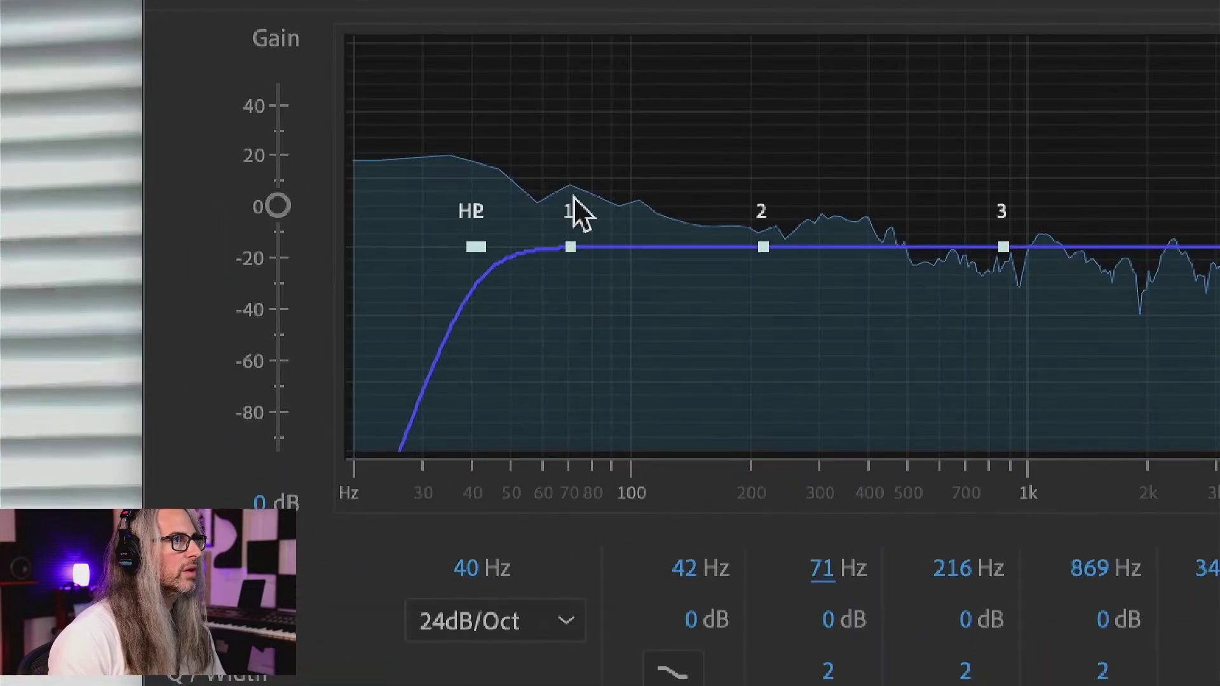
pyautogui.moveTo(575, 255)
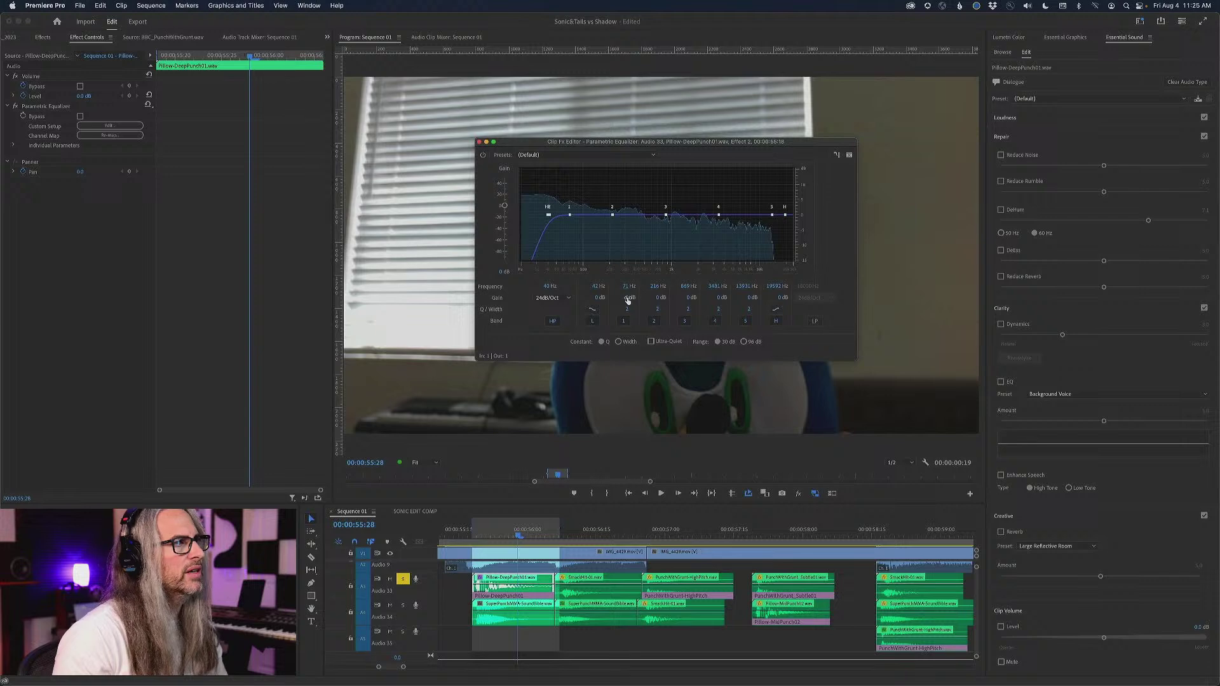
pyautogui.moveTo(652, 296); pyautogui.dragTo(660, 297)
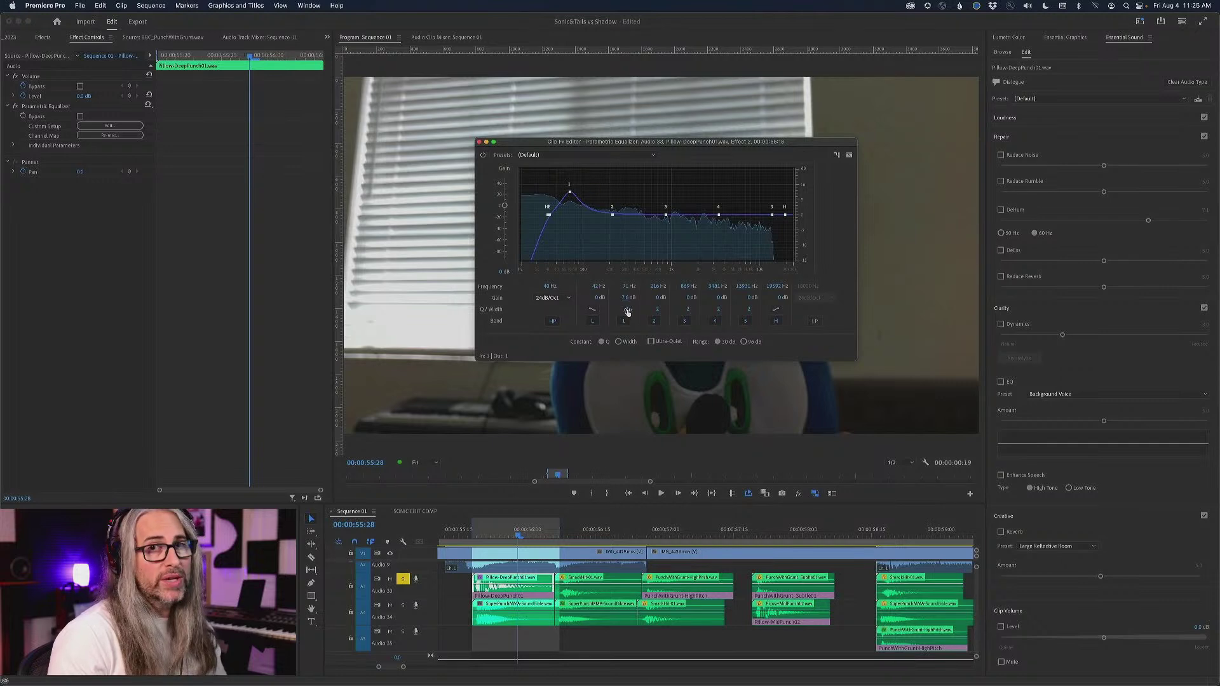
# Try Q values of 8.6 and 1.8 on band 1, and settle on Q 4.4 with a 5 dB gain
pyautogui.moveTo(628, 310); pyautogui.dragTo(649, 310)
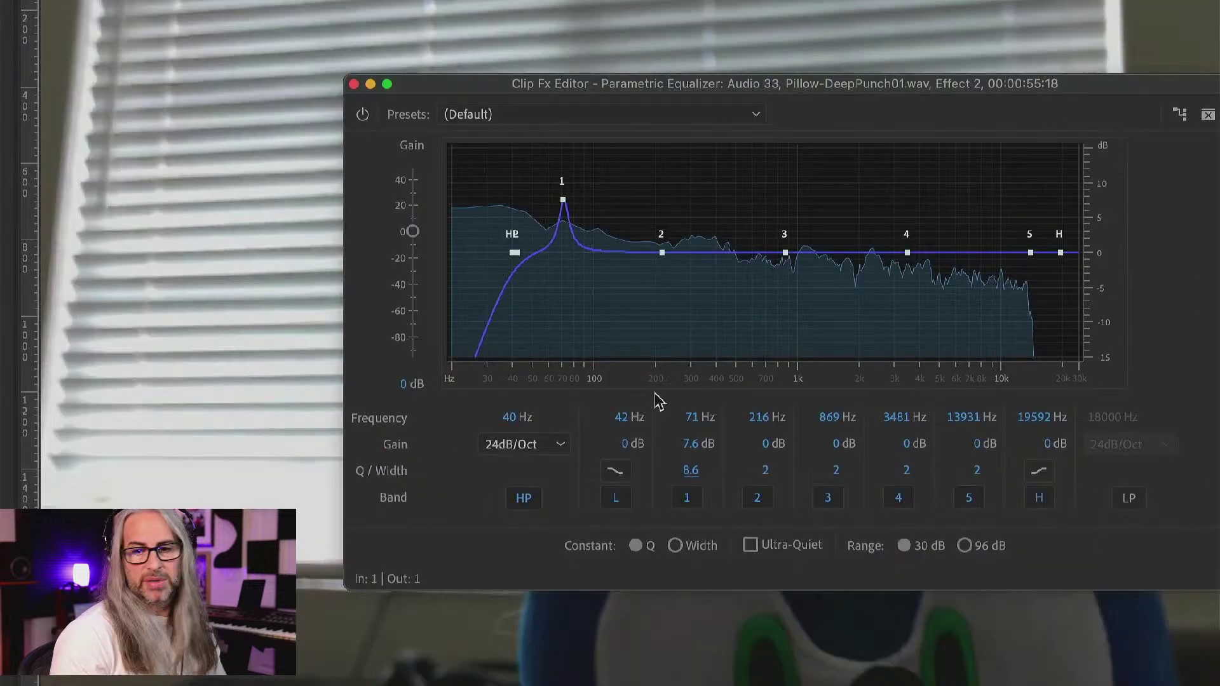
pyautogui.moveTo(684, 471); pyautogui.dragTo(605, 468)
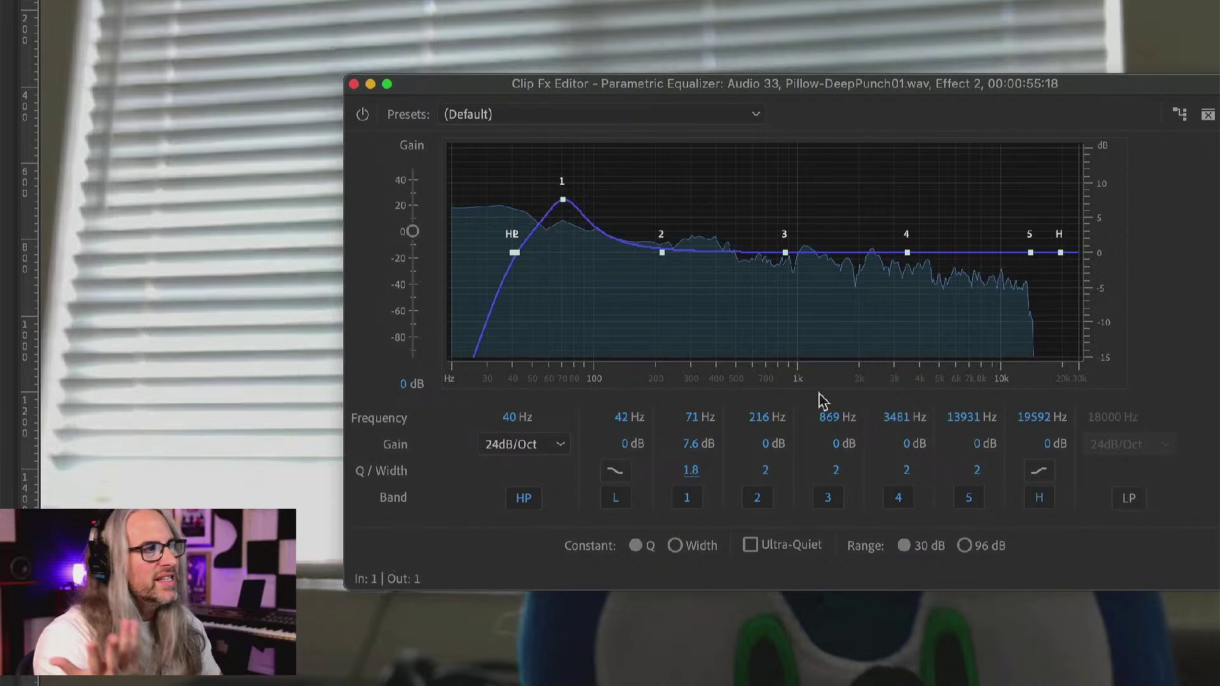
pyautogui.moveTo(692, 471); pyautogui.dragTo(607, 445)
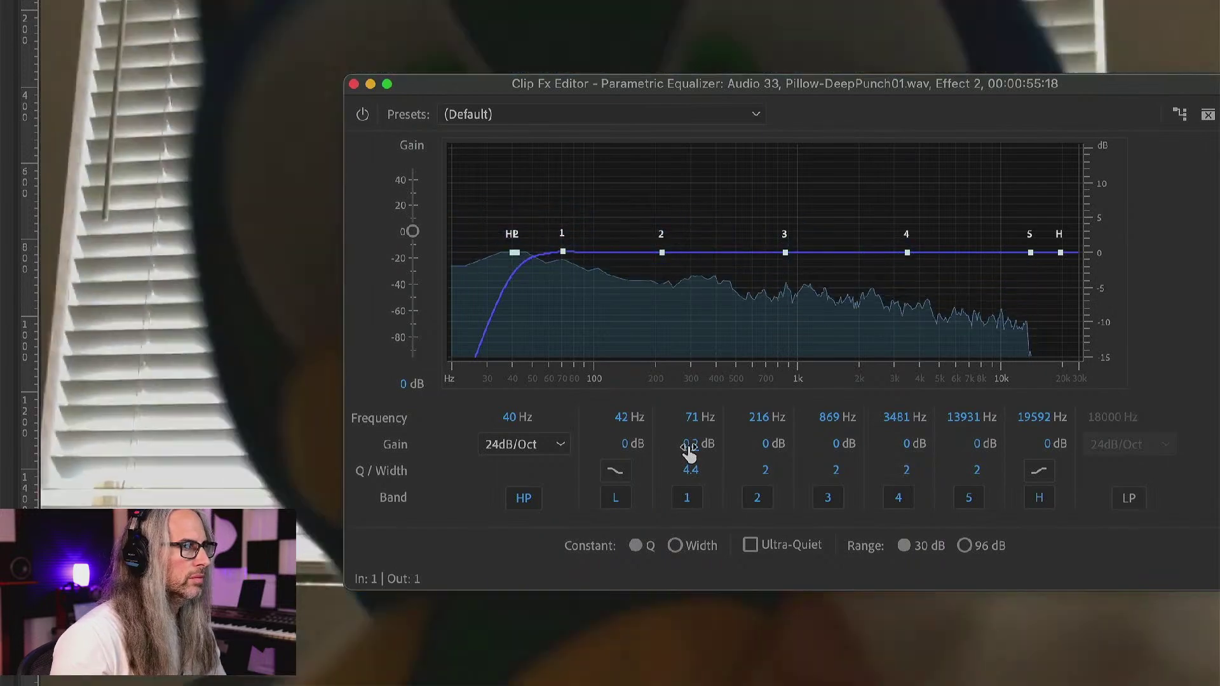
pyautogui.moveTo(689, 453); pyautogui.dragTo(739, 442)
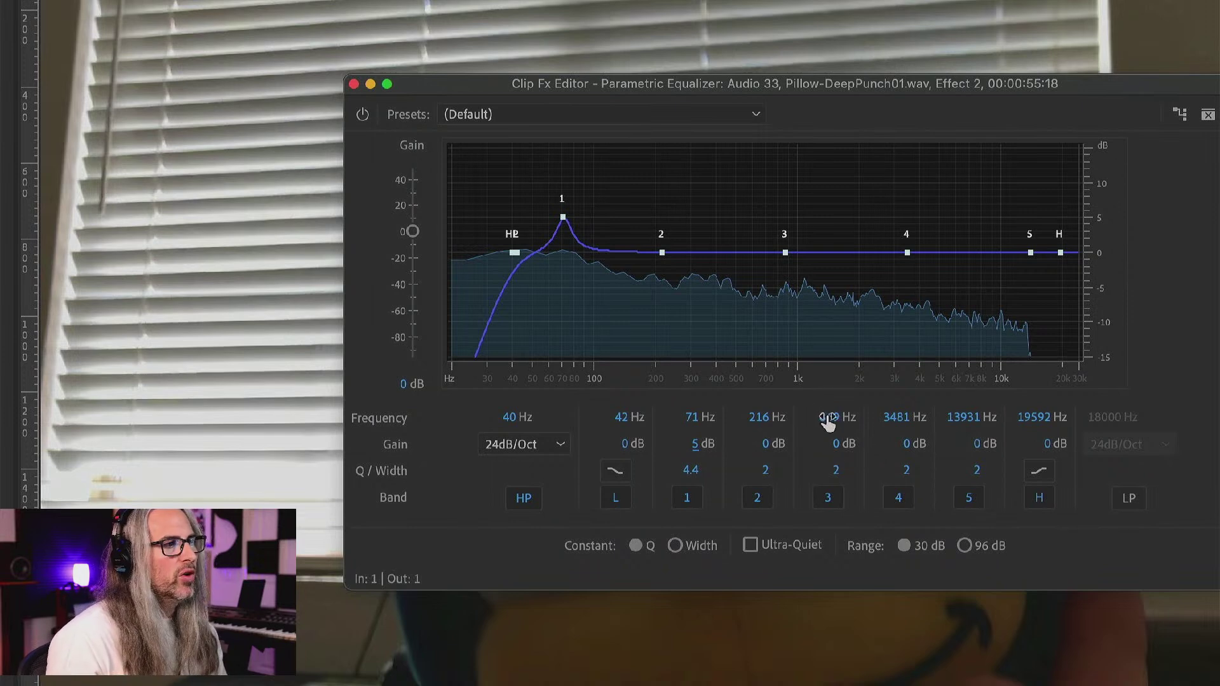
# Audition boosts on equalizer band 3 and settle on a frequency of 1916 Hz with a 5.7 dB gain
pyautogui.moveTo(828, 422)
pyautogui.mouseDown()
pyautogui.moveTo(885, 422)
pyautogui.moveTo(859, 423)
pyautogui.mouseUp()
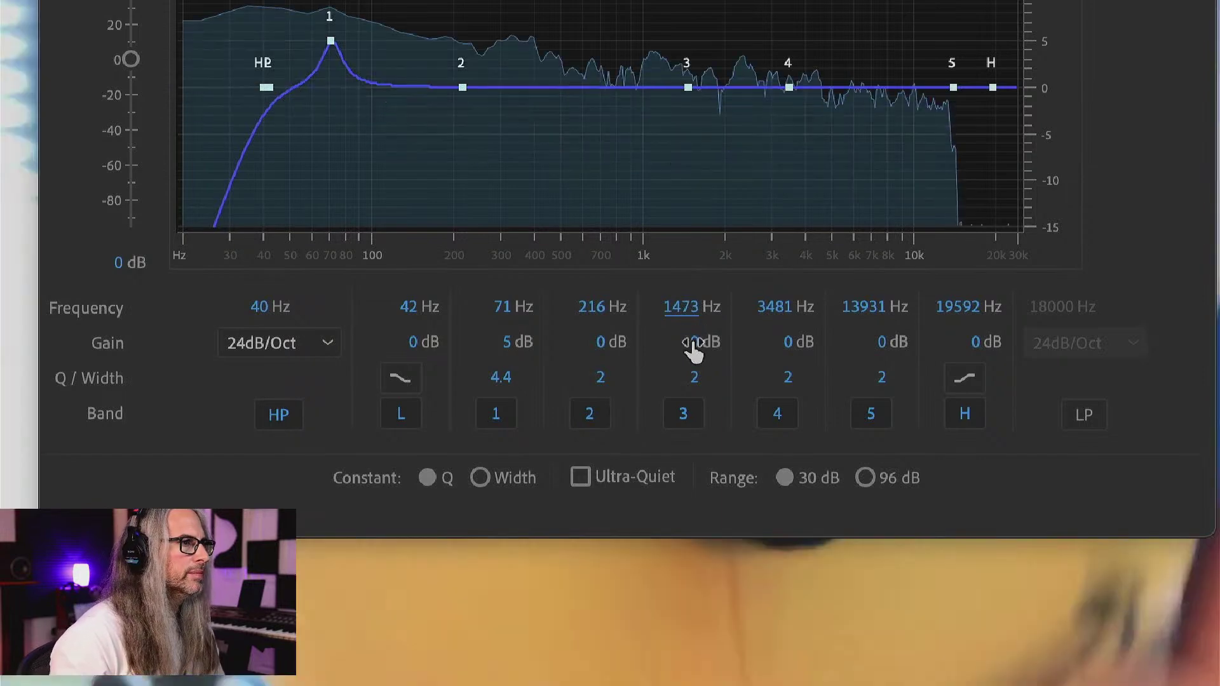
pyautogui.moveTo(703, 343); pyautogui.dragTo(798, 342)
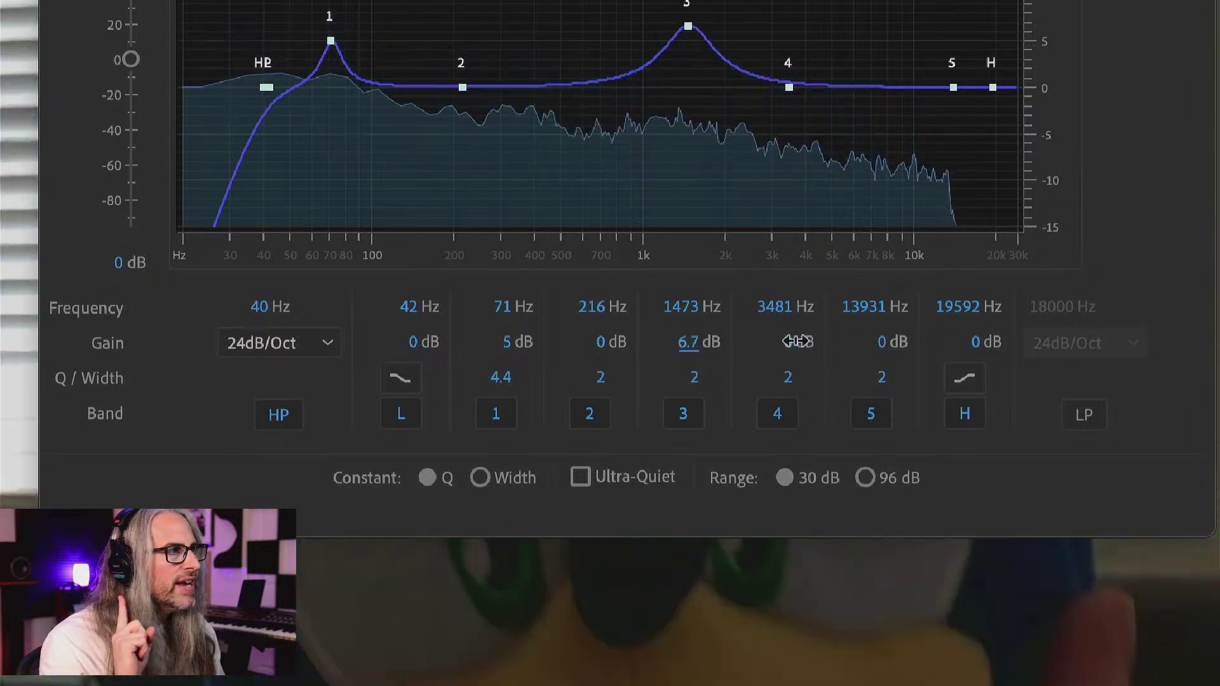
pyautogui.moveTo(792, 341)
pyautogui.mouseDown()
pyautogui.moveTo(728, 337)
pyautogui.moveTo(784, 341)
pyautogui.mouseUp()
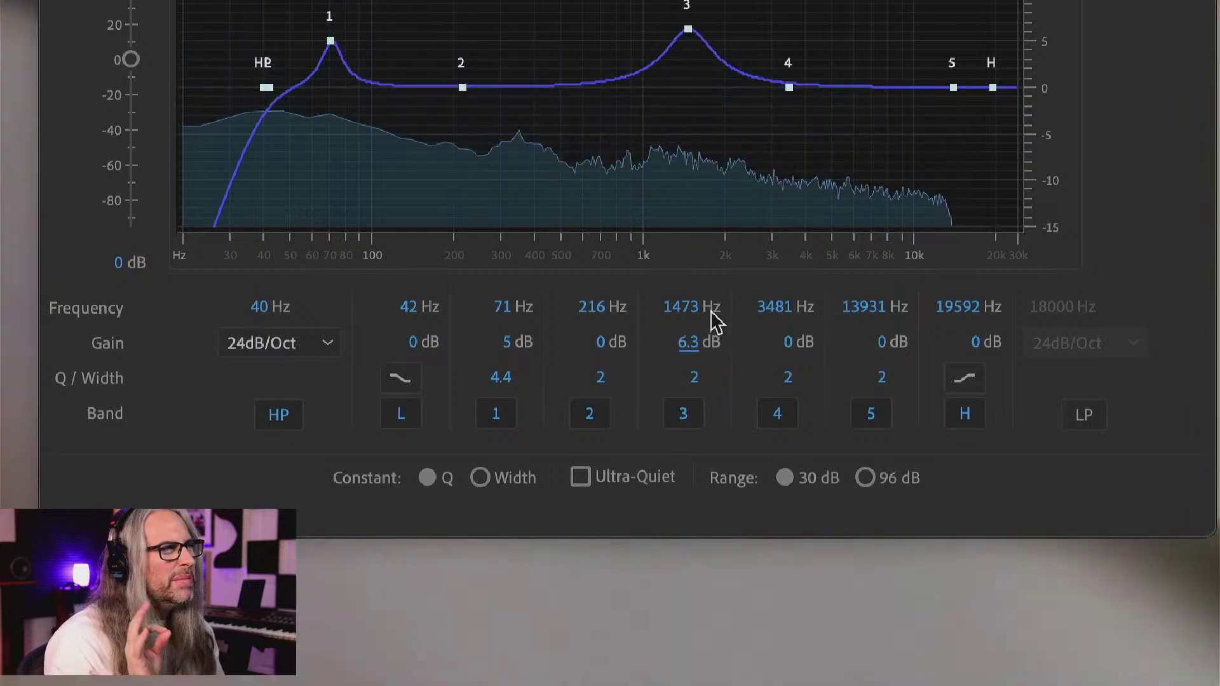
pyautogui.moveTo(712, 312)
pyautogui.mouseDown()
pyautogui.moveTo(660, 309)
pyautogui.moveTo(690, 308)
pyautogui.mouseUp()
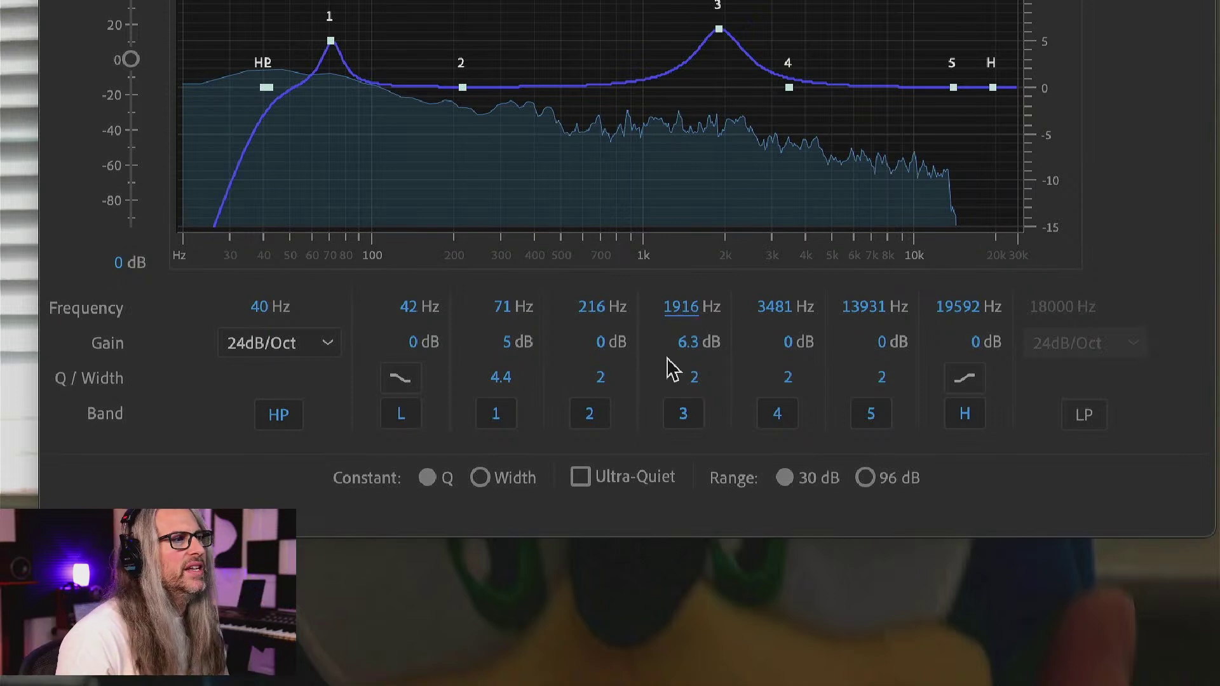
pyautogui.moveTo(674, 344)
pyautogui.mouseDown()
pyautogui.moveTo(662, 346)
pyautogui.moveTo(670, 354)
pyautogui.mouseUp()
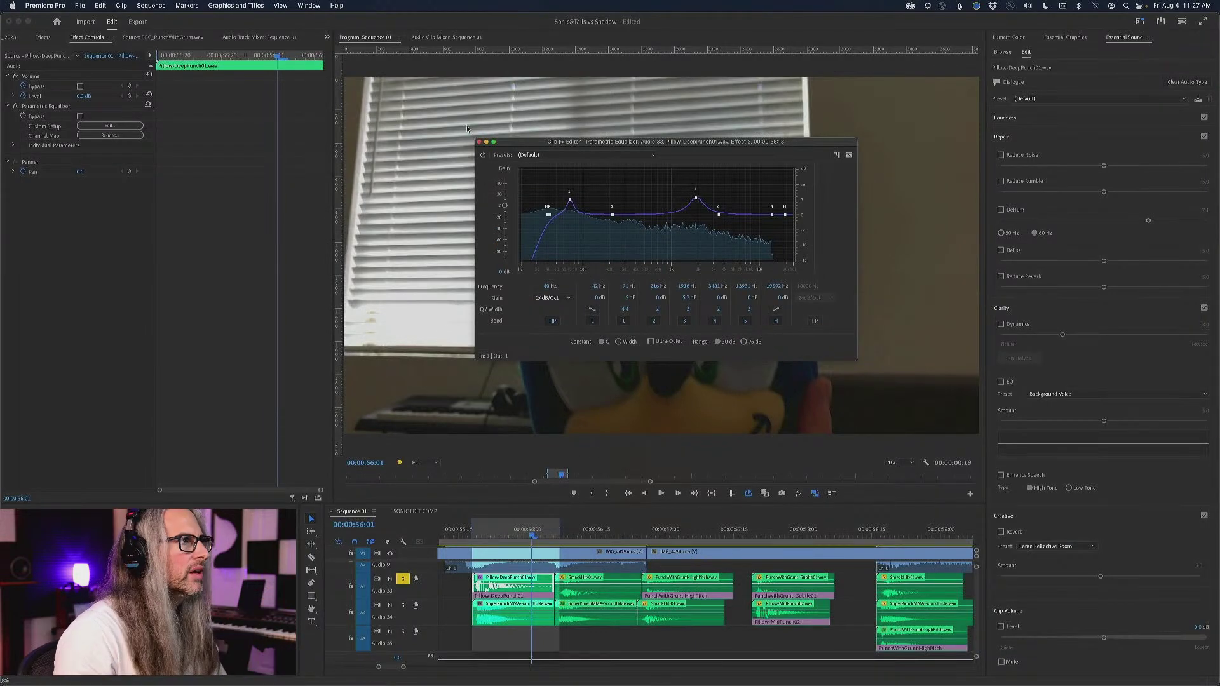
# Solo the Audio 34 track, listening to its SuperPunchMMA-SoundBible clip together with Audio 33 and on its own with Audio 33 unsoloed
pyautogui.click(403, 606)
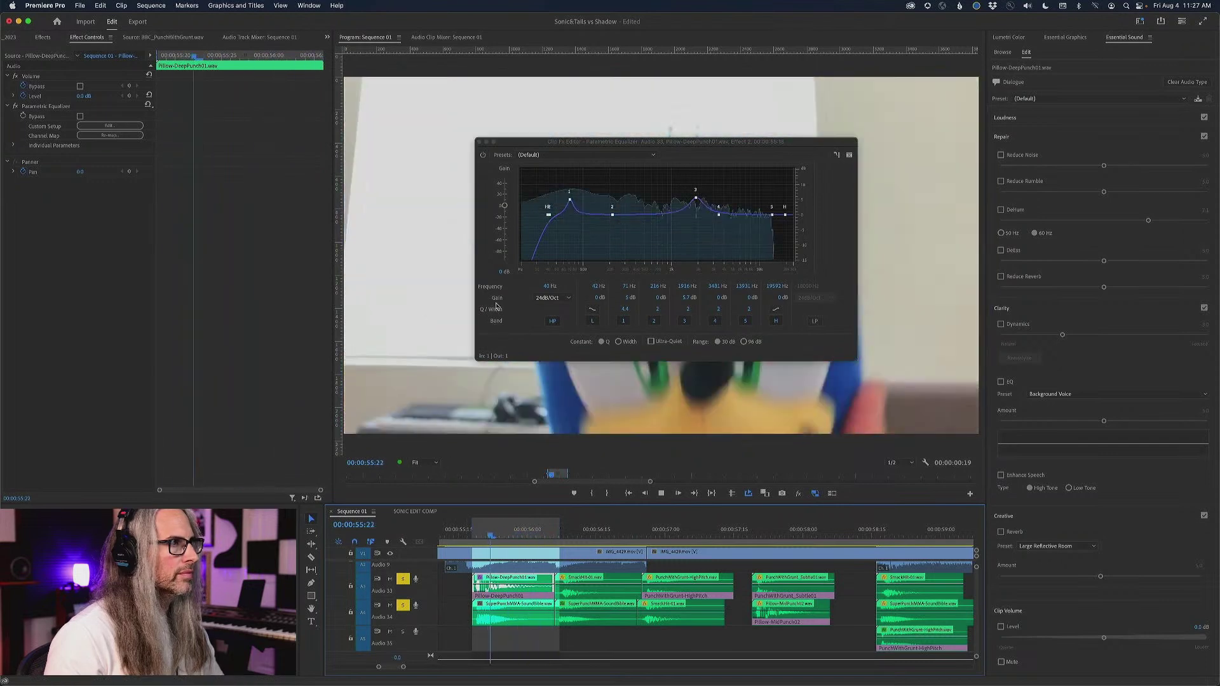
pyautogui.press('space')
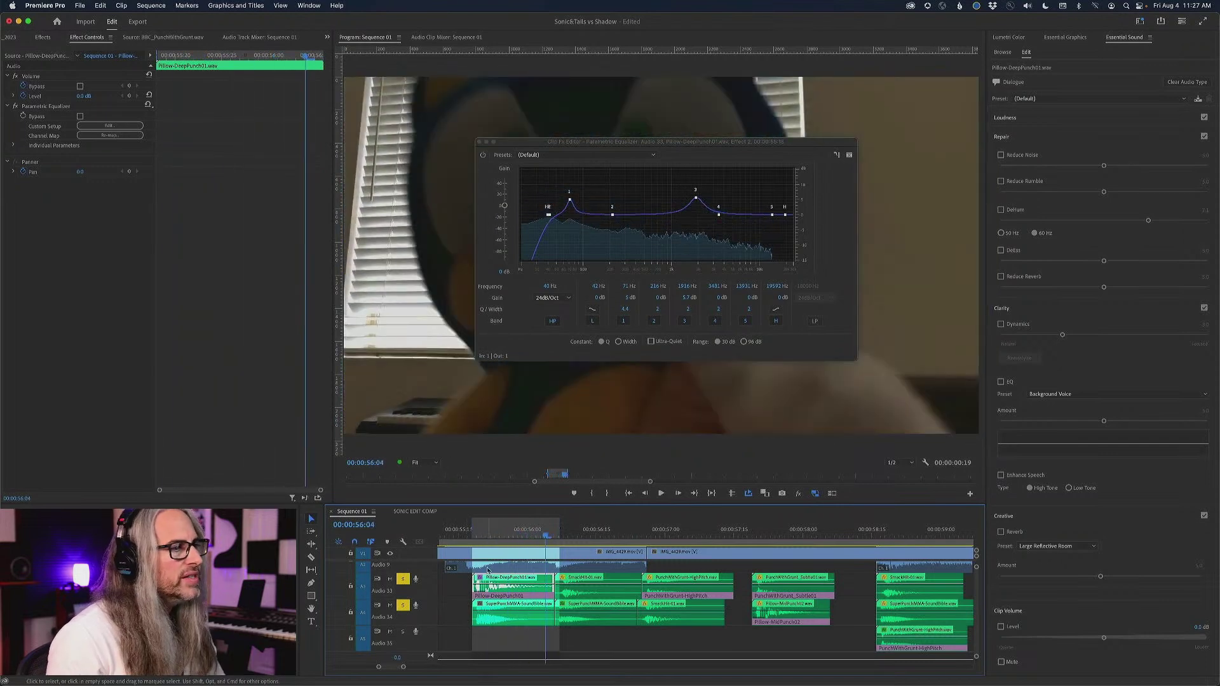
pyautogui.click(505, 611)
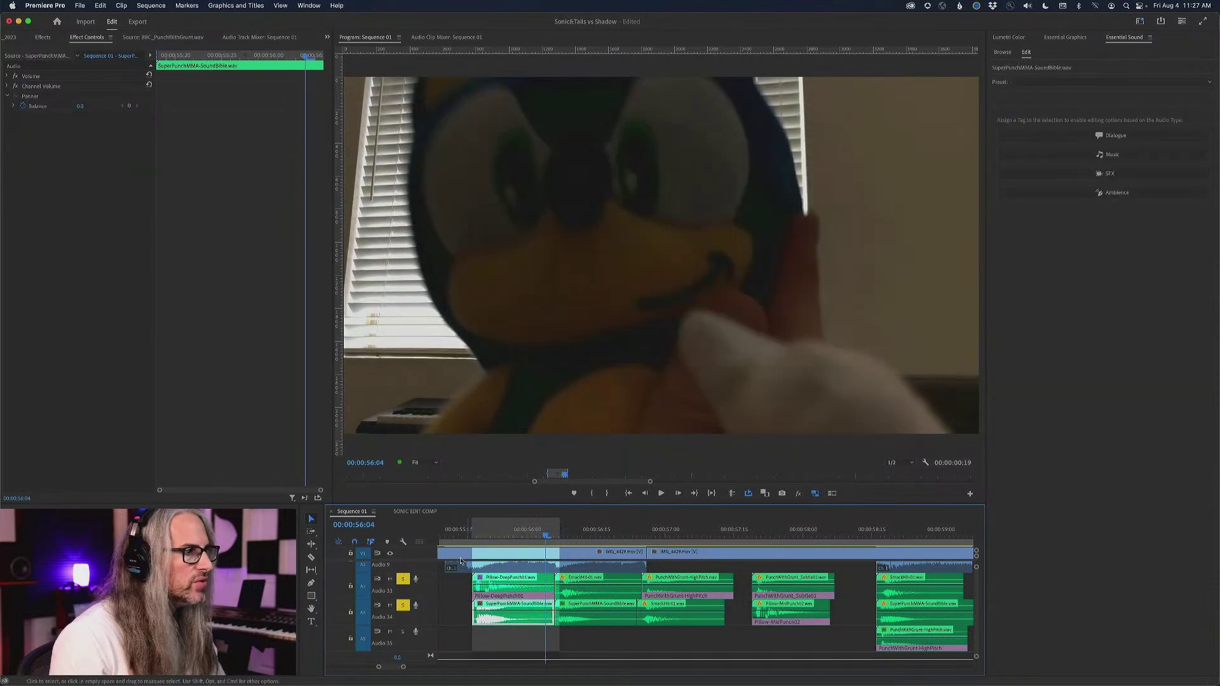
pyautogui.press('space')
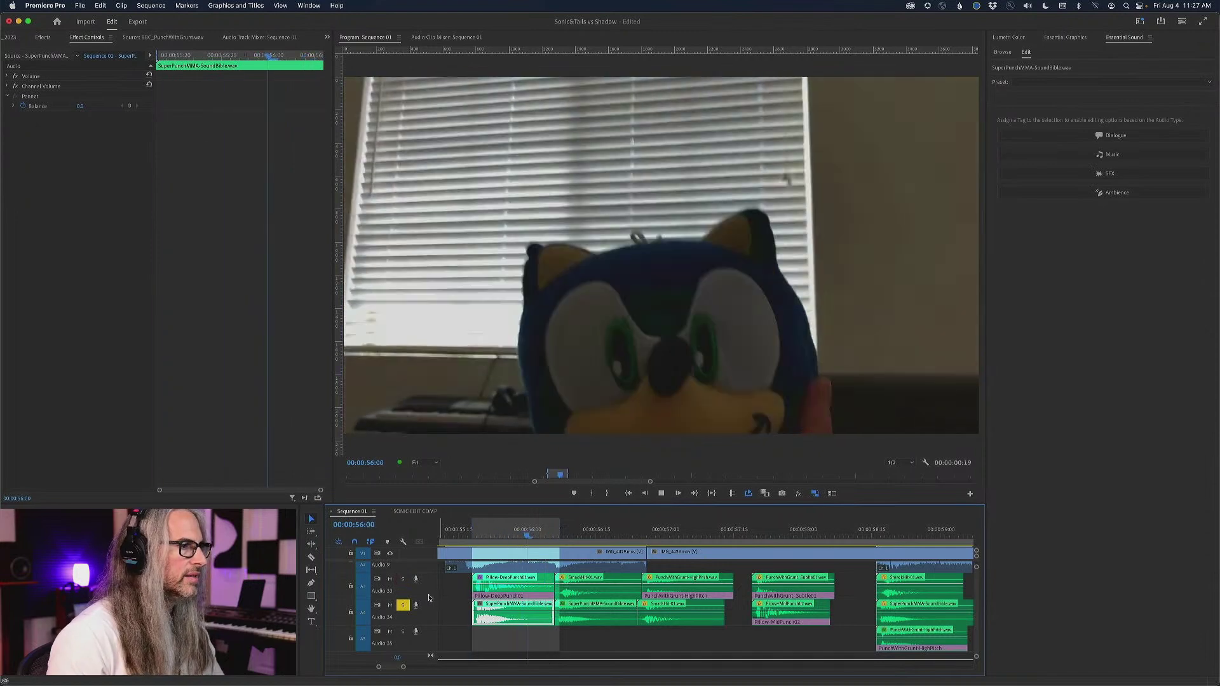
pyautogui.press('space')
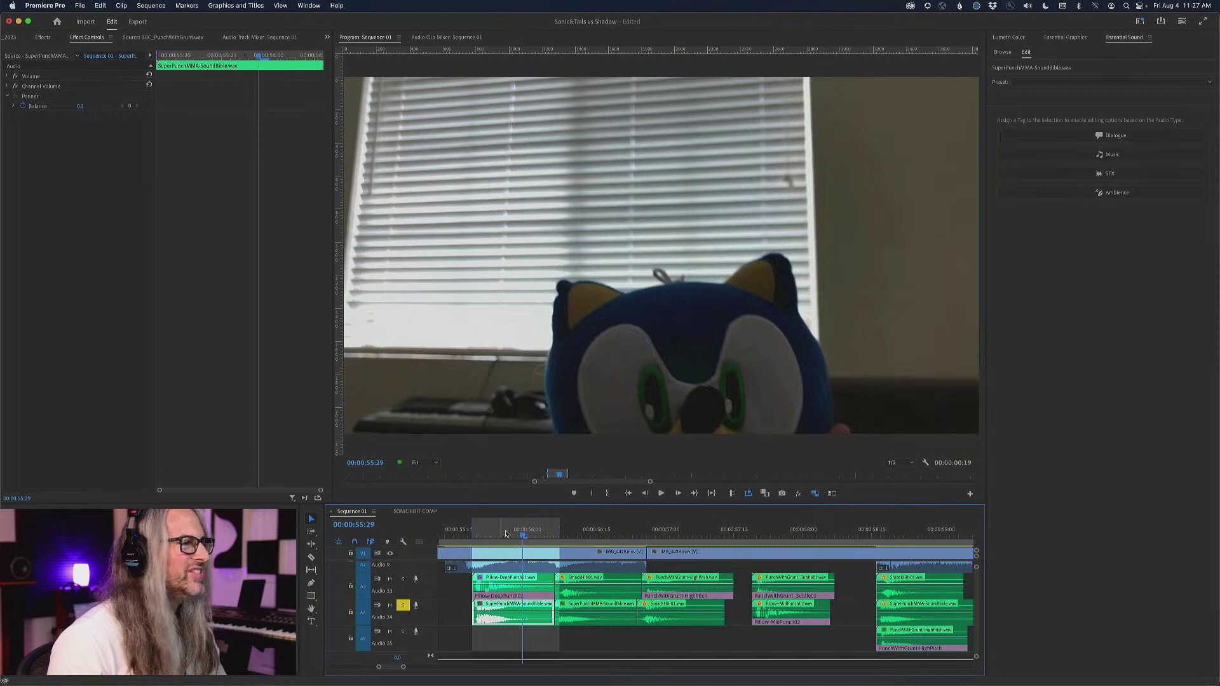
# Apply the Parametric Equalizer to the first SuperPunchMMA-SoundBible clip on Audio 34 and show its effect settings
pyautogui.click(42, 37)
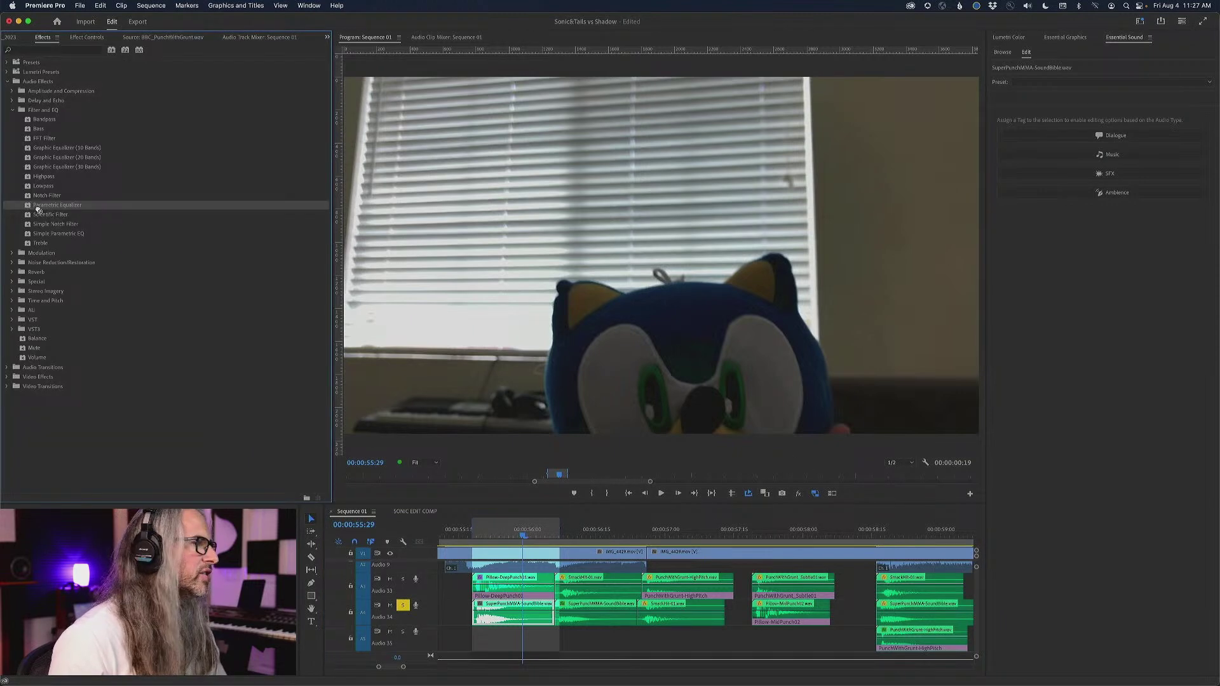
pyautogui.moveTo(464, 567); pyautogui.dragTo(514, 616)
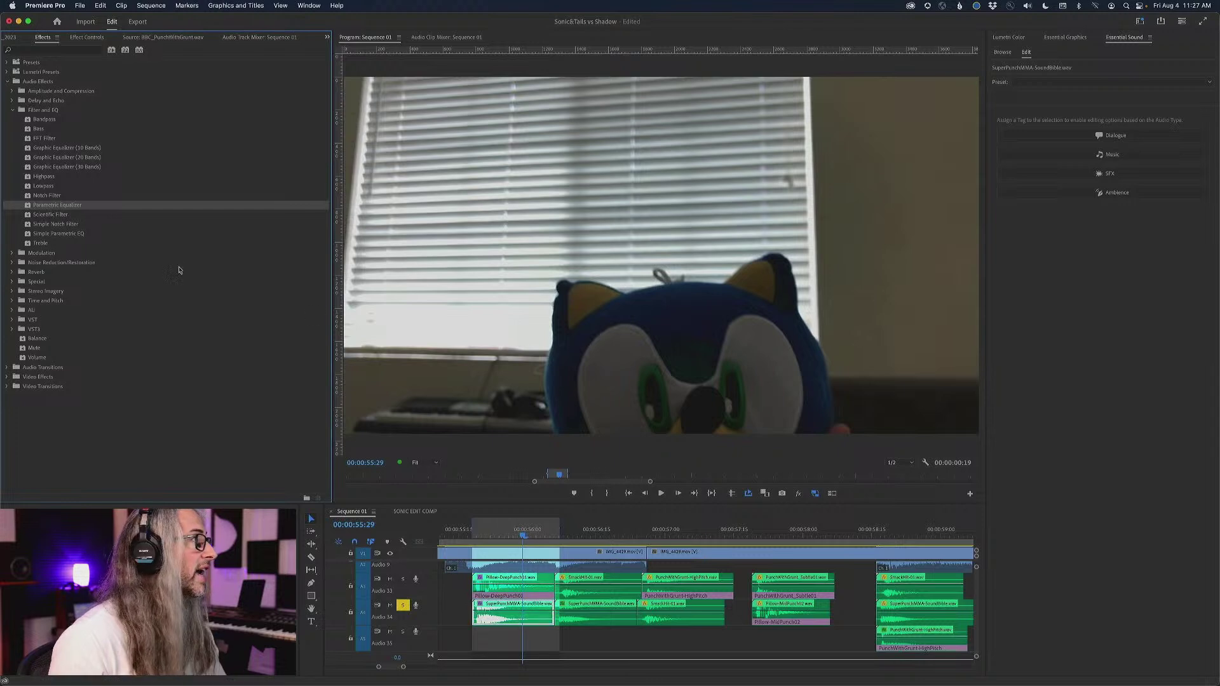
pyautogui.click(76, 38)
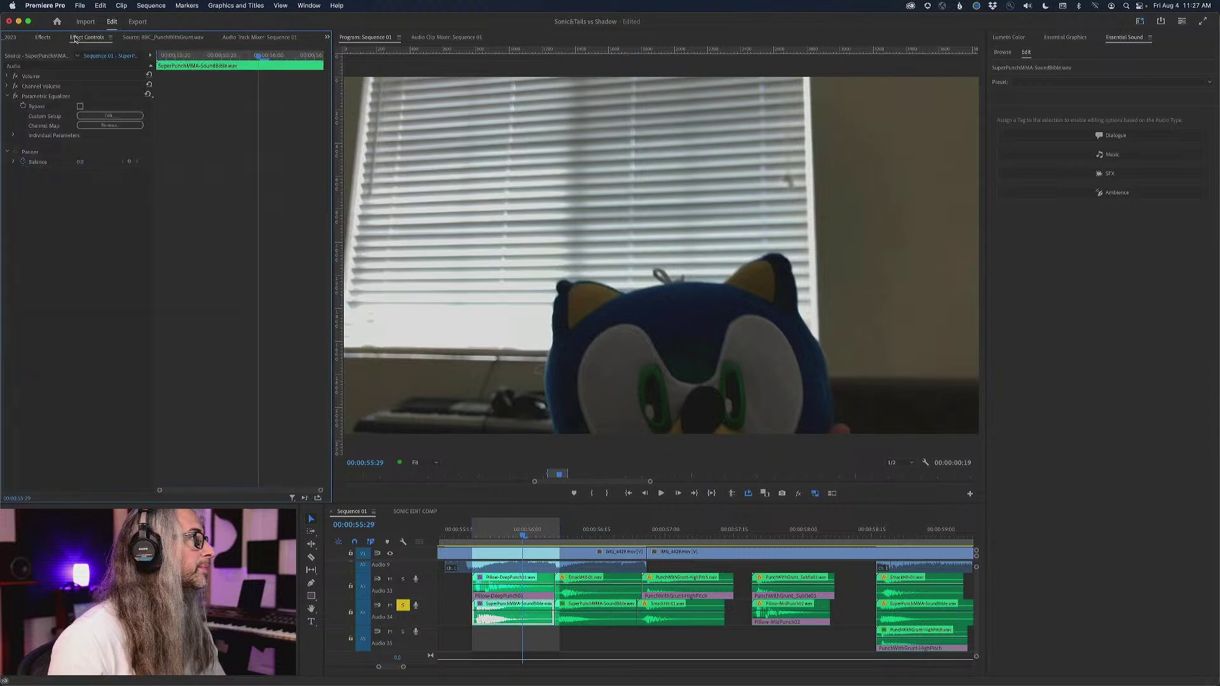
# Open the Parametric Equalizer editor for the SuperPunchMMA clip, play the clip, and set band 4's Q to 0.7
pyautogui.click(104, 118)
pyautogui.moveTo(604, 237); pyautogui.dragTo(637, 170)
pyautogui.press('space')
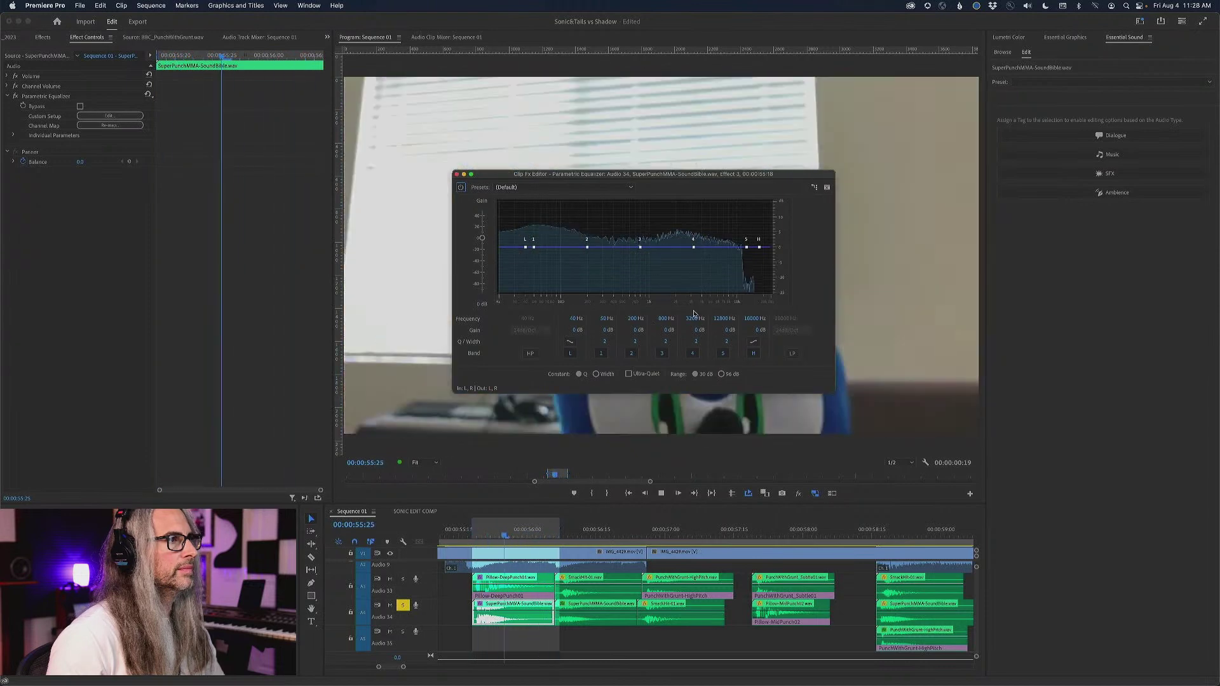
pyautogui.press('space')
pyautogui.moveTo(697, 324); pyautogui.dragTo(699, 342)
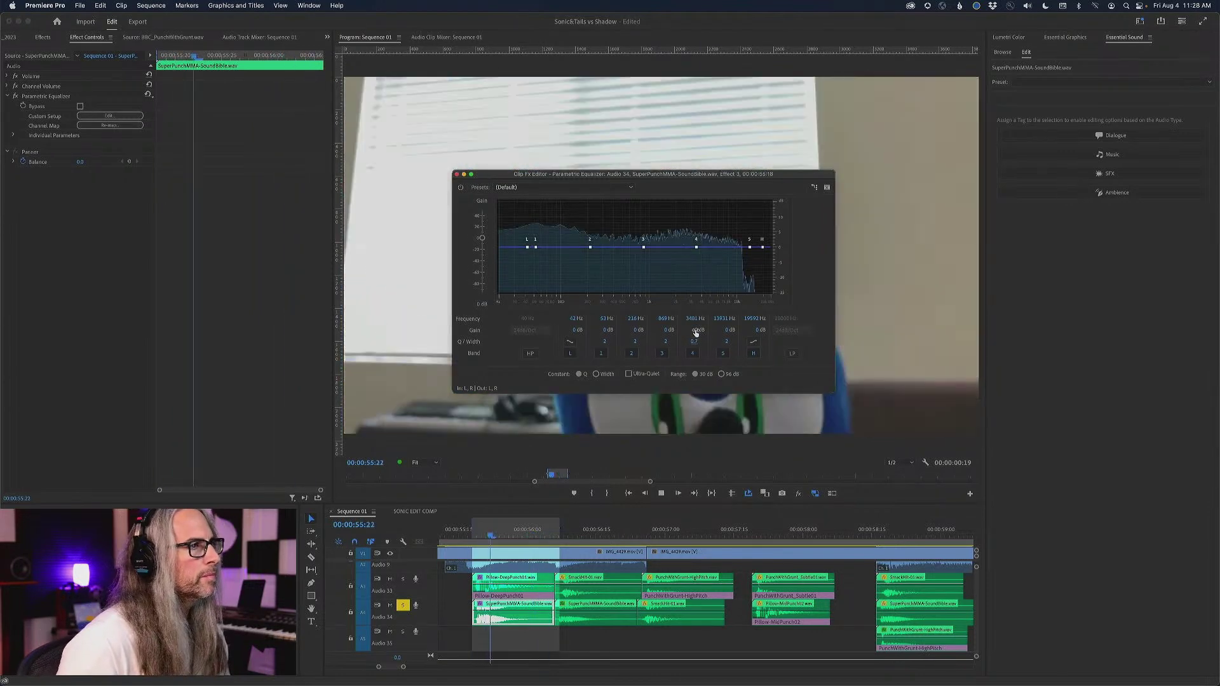
# Audition boosts and cuts on equalizer band 4, compare with the band switched off, and settle on a gain of -5.5 dB
pyautogui.moveTo(697, 331)
pyautogui.mouseDown()
pyautogui.moveTo(728, 330)
pyautogui.moveTo(696, 325)
pyautogui.mouseUp()
pyautogui.press('space')
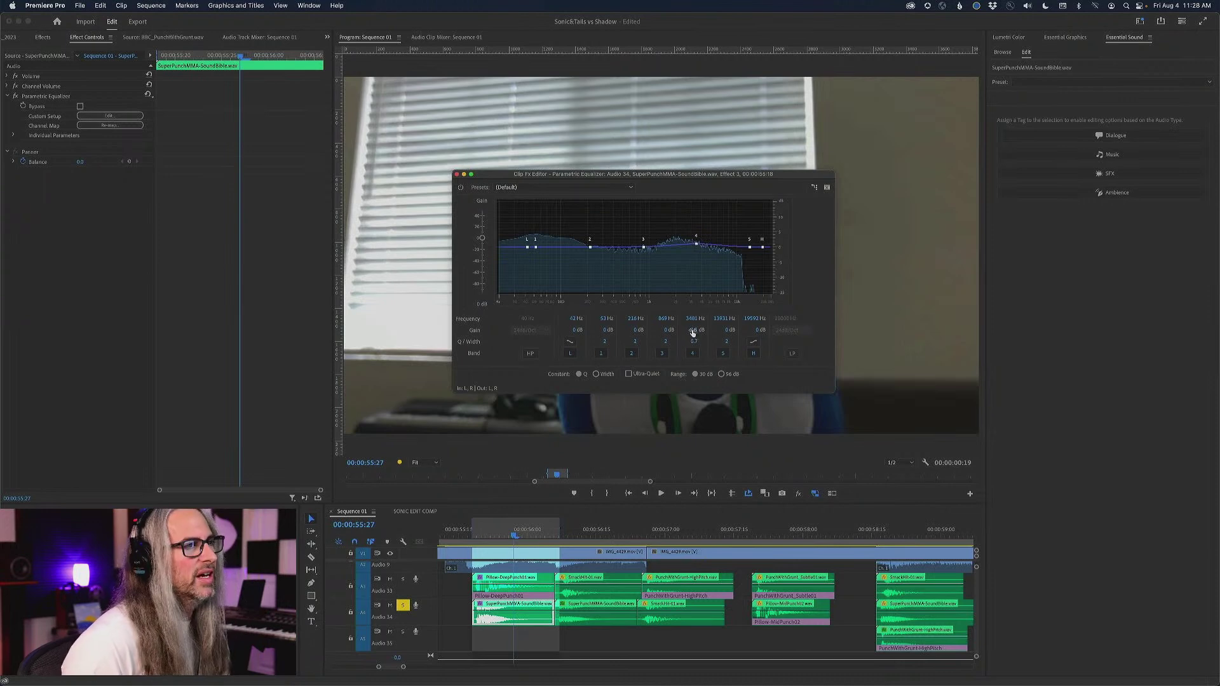
pyautogui.press('space')
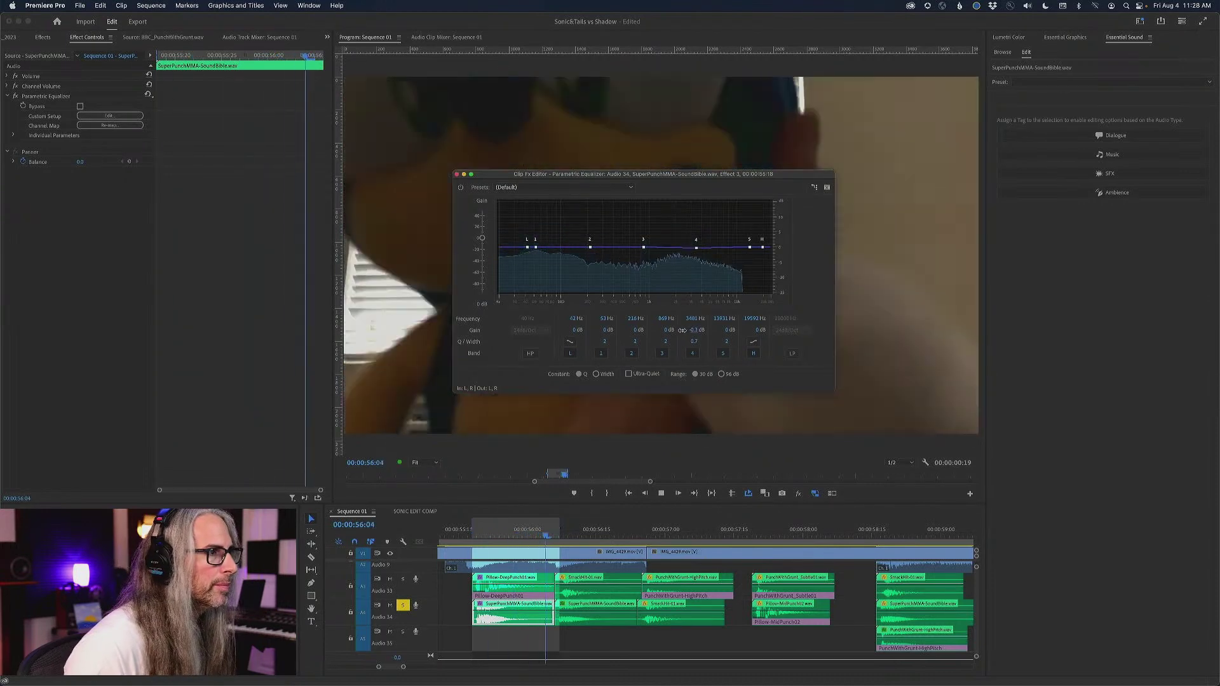
pyautogui.moveTo(693, 332); pyautogui.dragTo(667, 329)
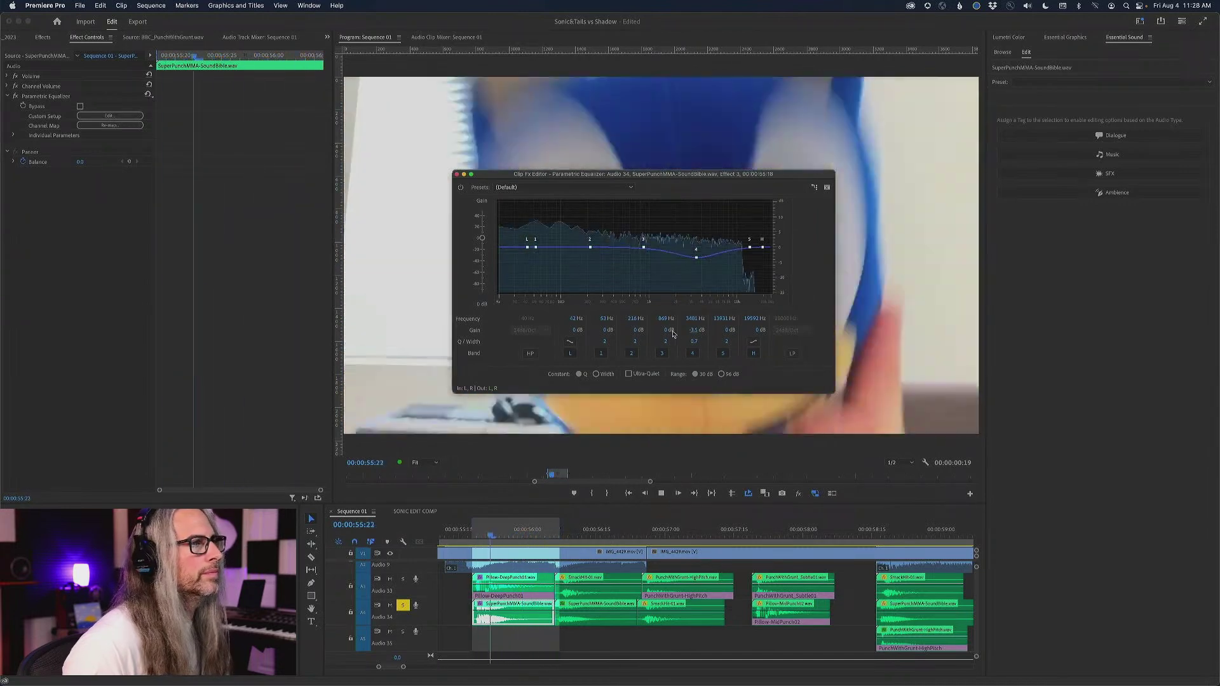
pyautogui.click(694, 354)
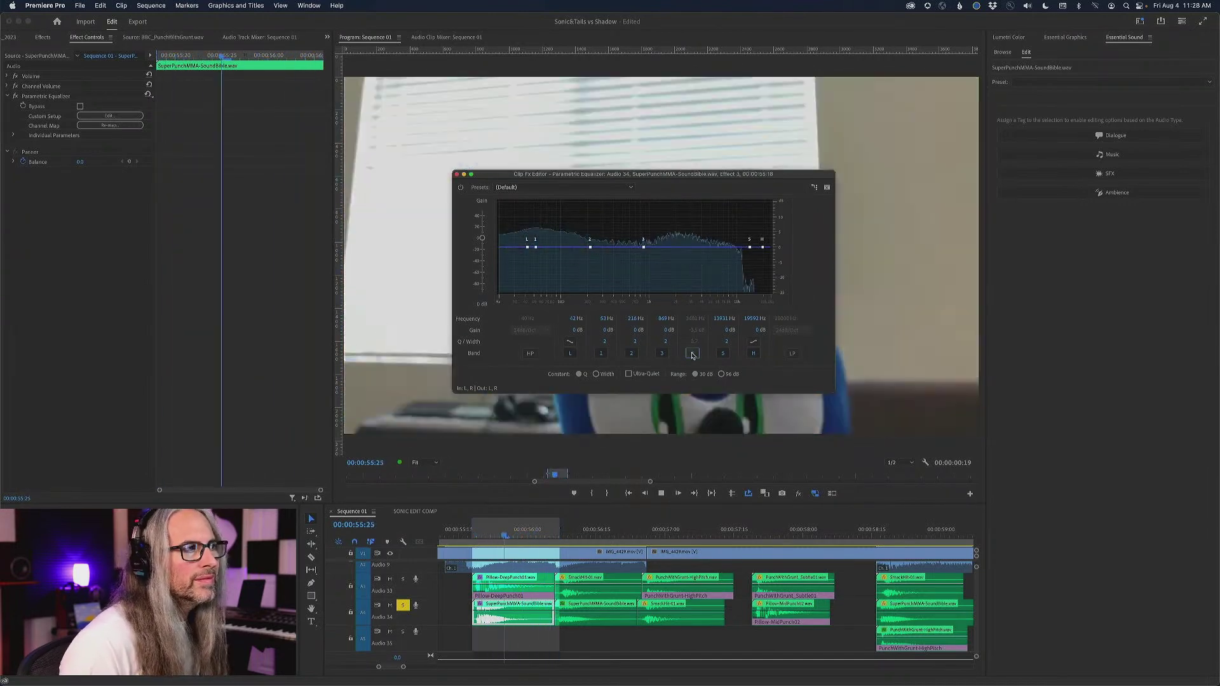
pyautogui.click(692, 354)
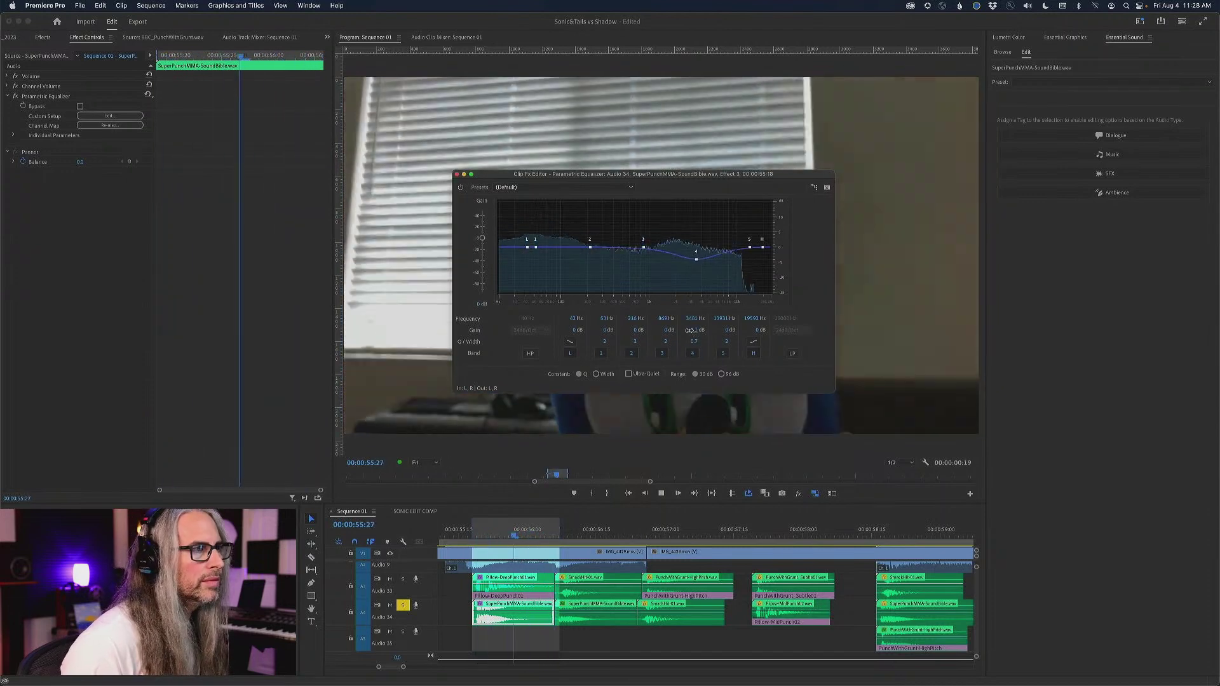
pyautogui.moveTo(686, 330); pyautogui.dragTo(683, 330)
pyautogui.press('space')
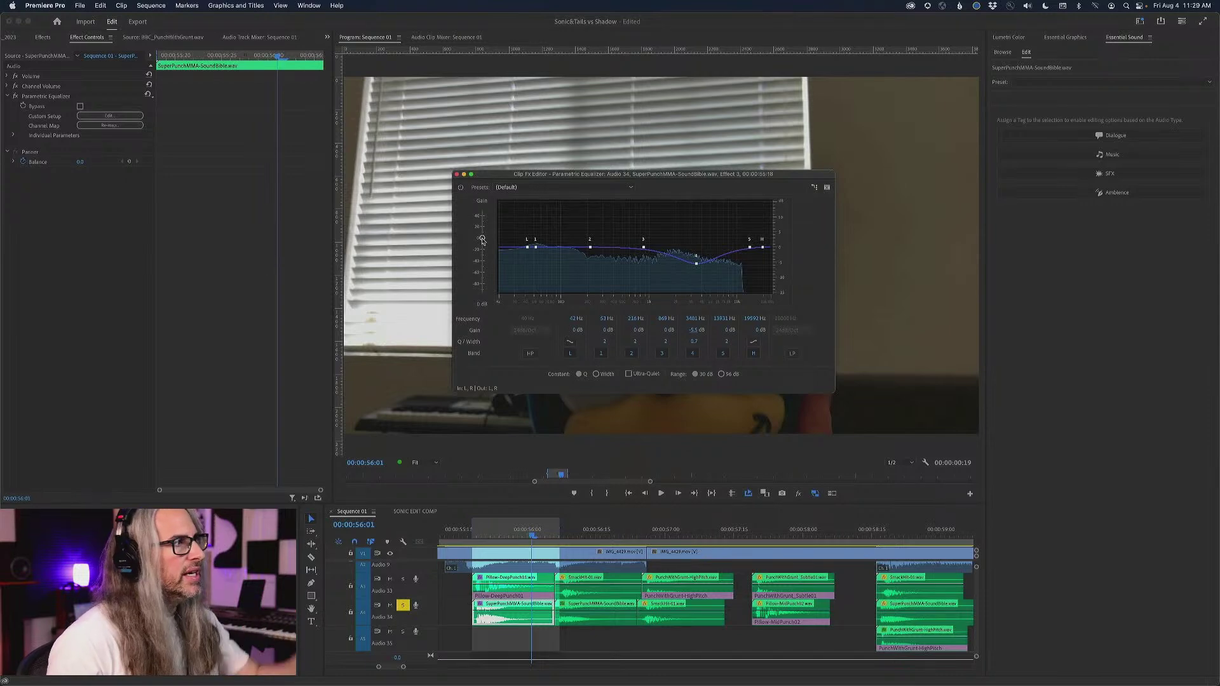
# Select the first SuperPunchMMA-SoundBible clip on Audio 34 and assign it the SFX audio type
pyautogui.click(531, 613)
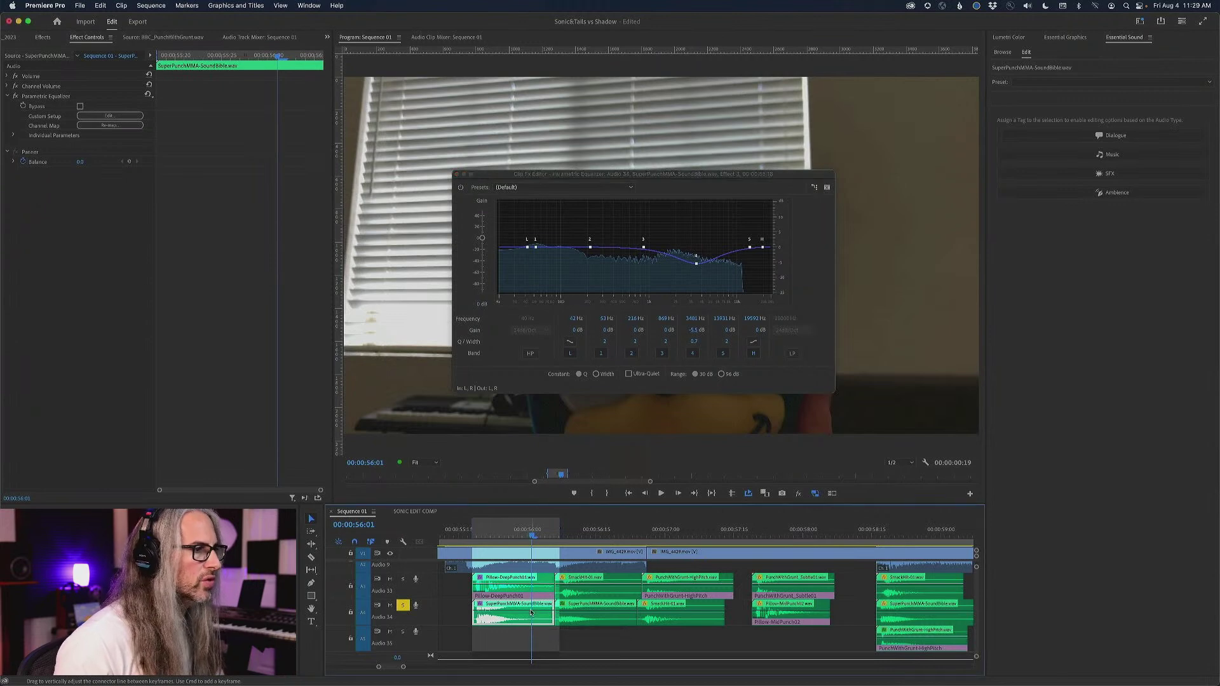
pyautogui.rightClick(532, 612)
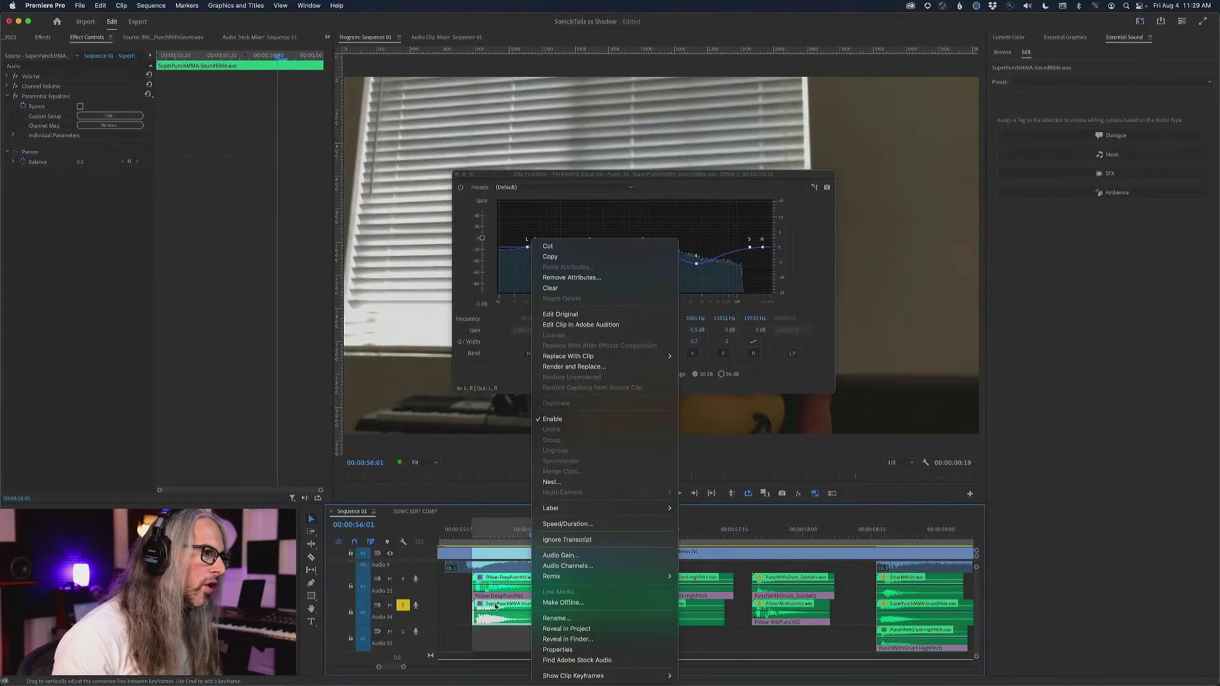
pyautogui.click(496, 607)
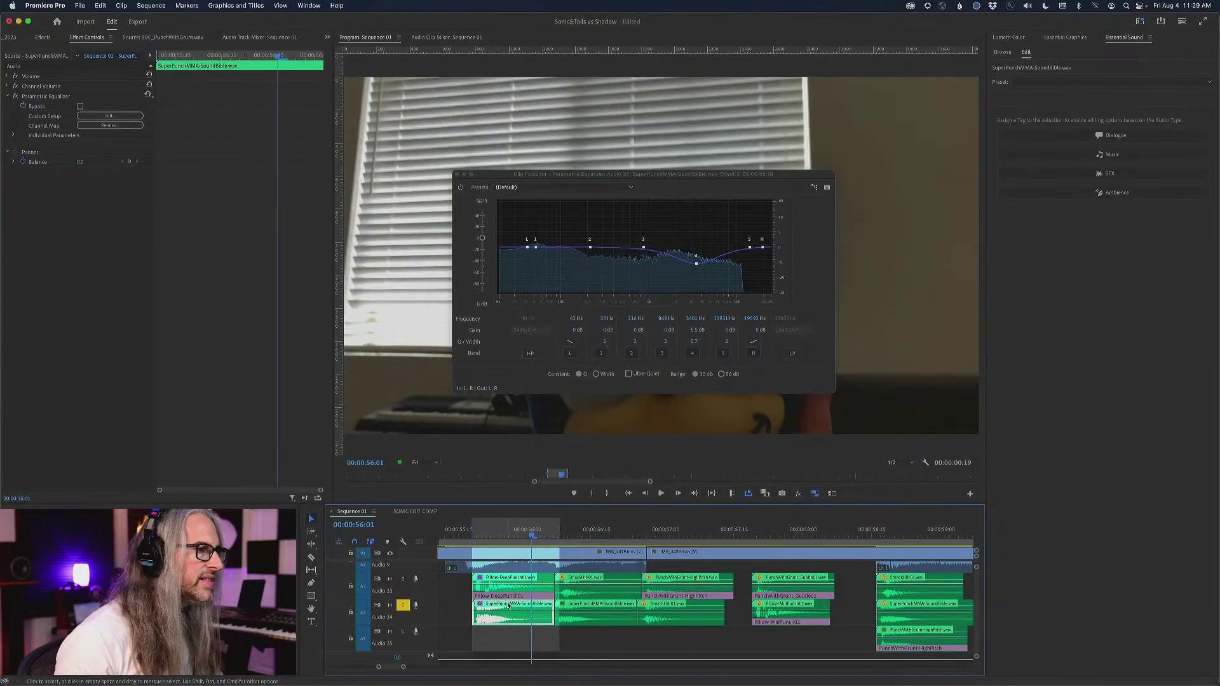
pyautogui.click(1067, 174)
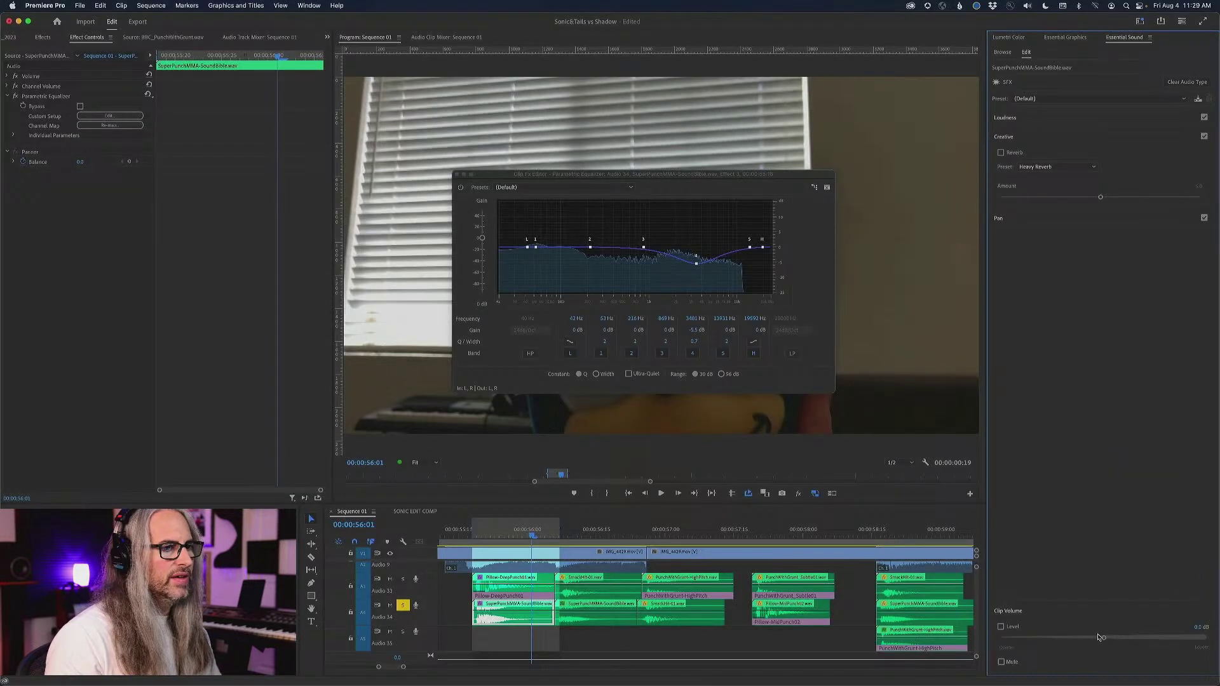
# Lower the SuperPunchMMA clip's volume to -7.2 dB while playing it alone and together with Audio 33 soloed
pyautogui.click(1102, 638)
pyautogui.moveTo(1098, 639); pyautogui.dragTo(1093, 638)
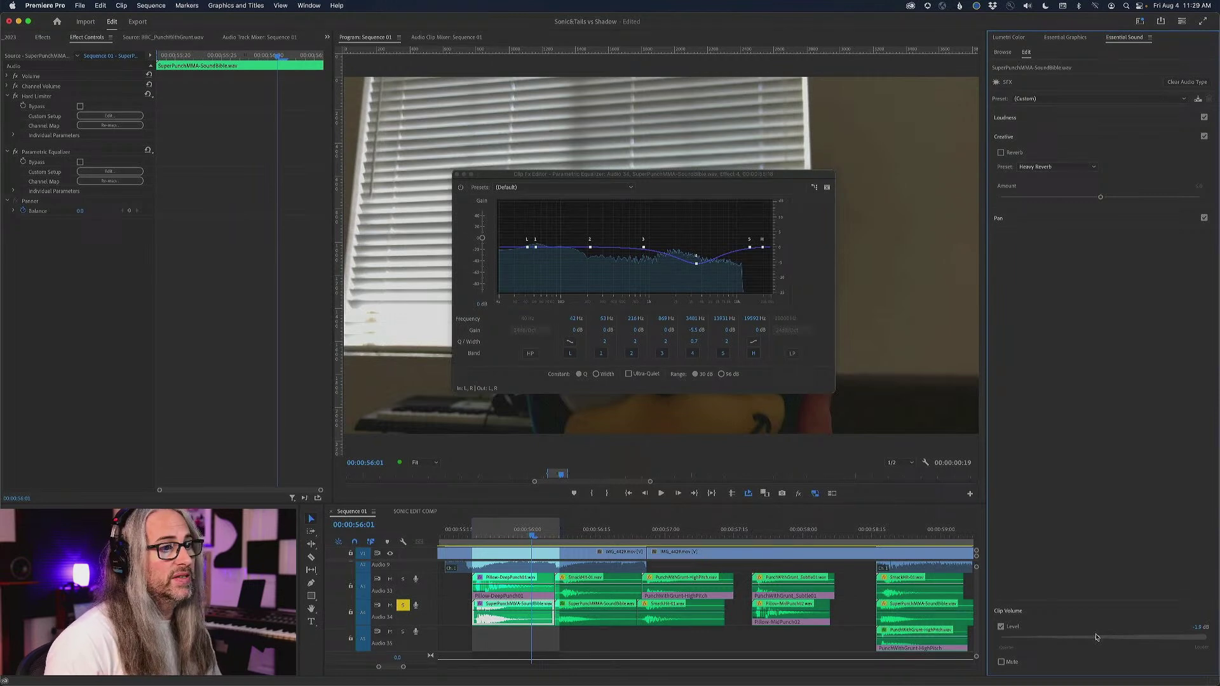
pyautogui.moveTo(1097, 640); pyautogui.dragTo(1084, 640)
pyautogui.press('space')
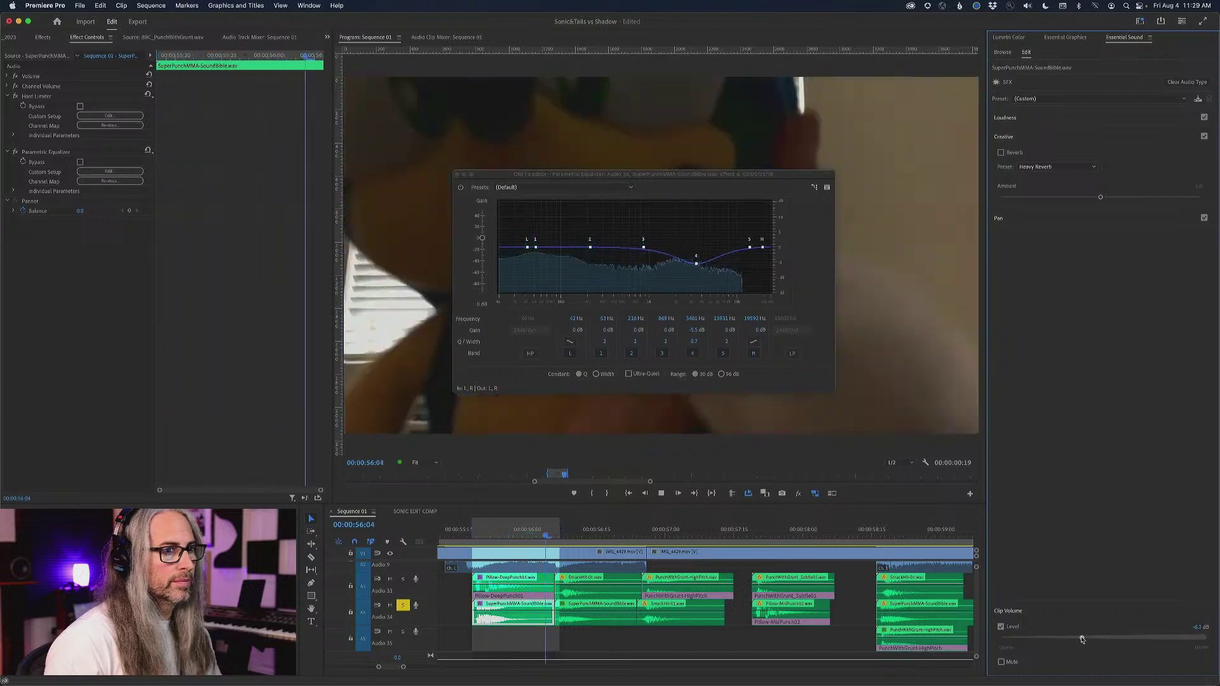
pyautogui.click(403, 579)
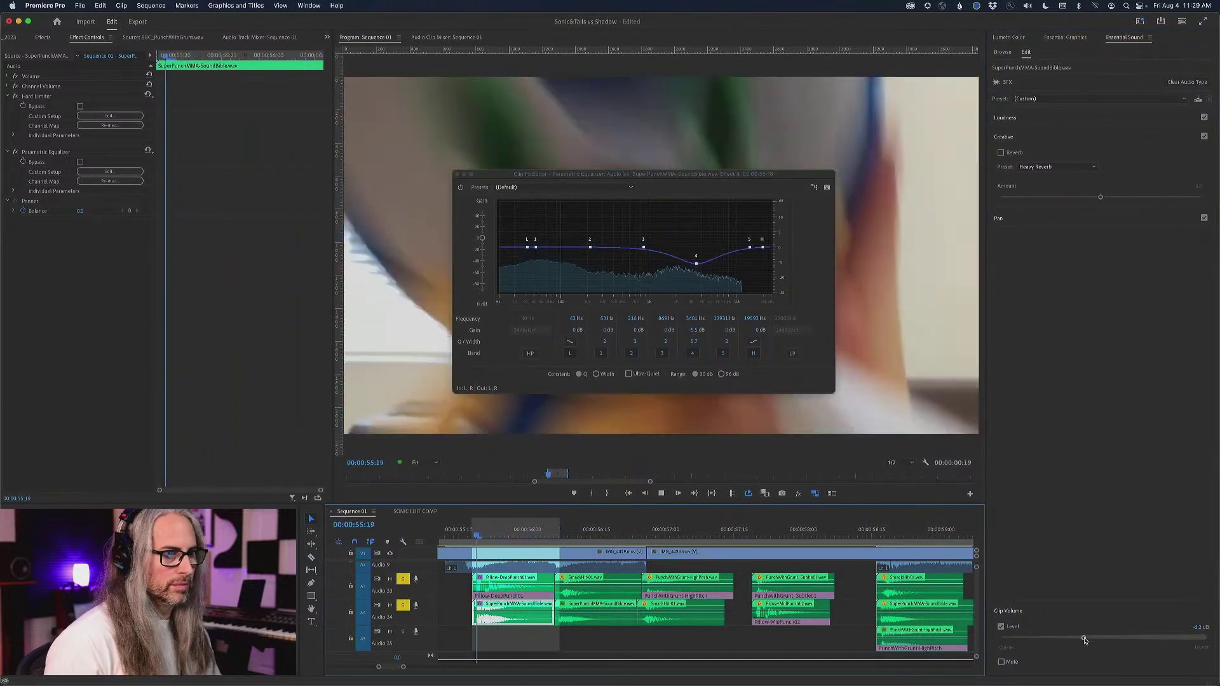
pyautogui.moveTo(1091, 640); pyautogui.dragTo(1080, 640)
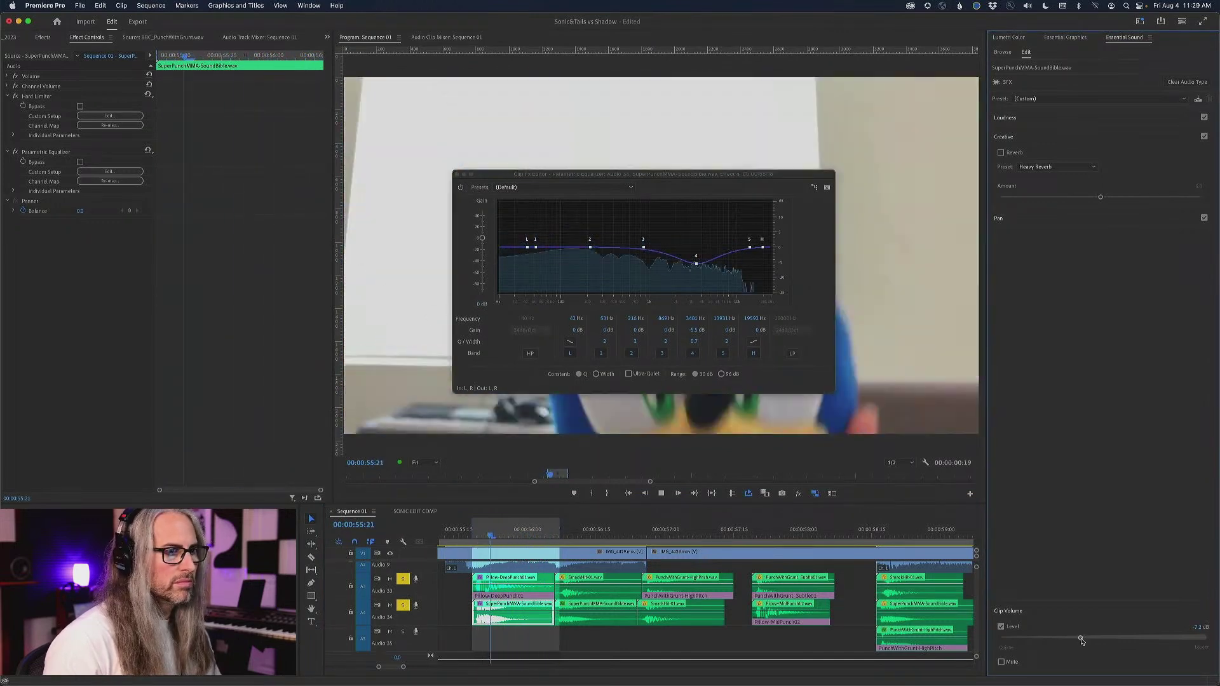
pyautogui.press('space')
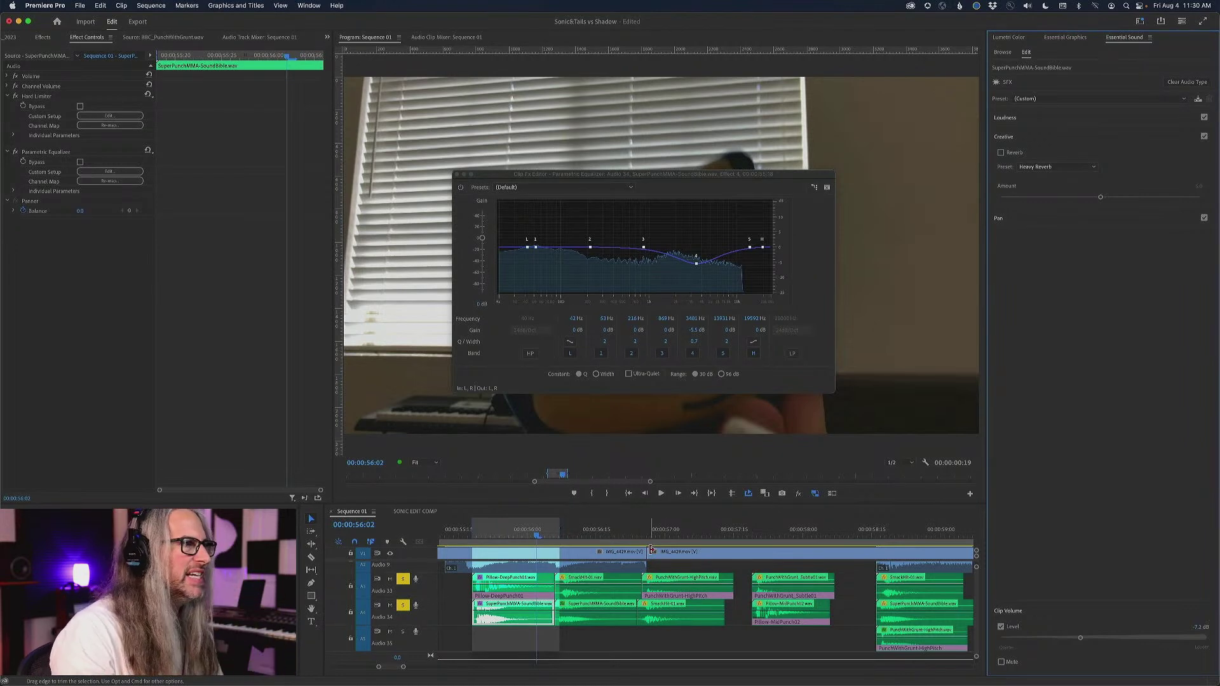
# Close the equalizer editor, show the Audio Track Mixer for Sequence 01, and clear the sequence's in and out points
pyautogui.click(457, 175)
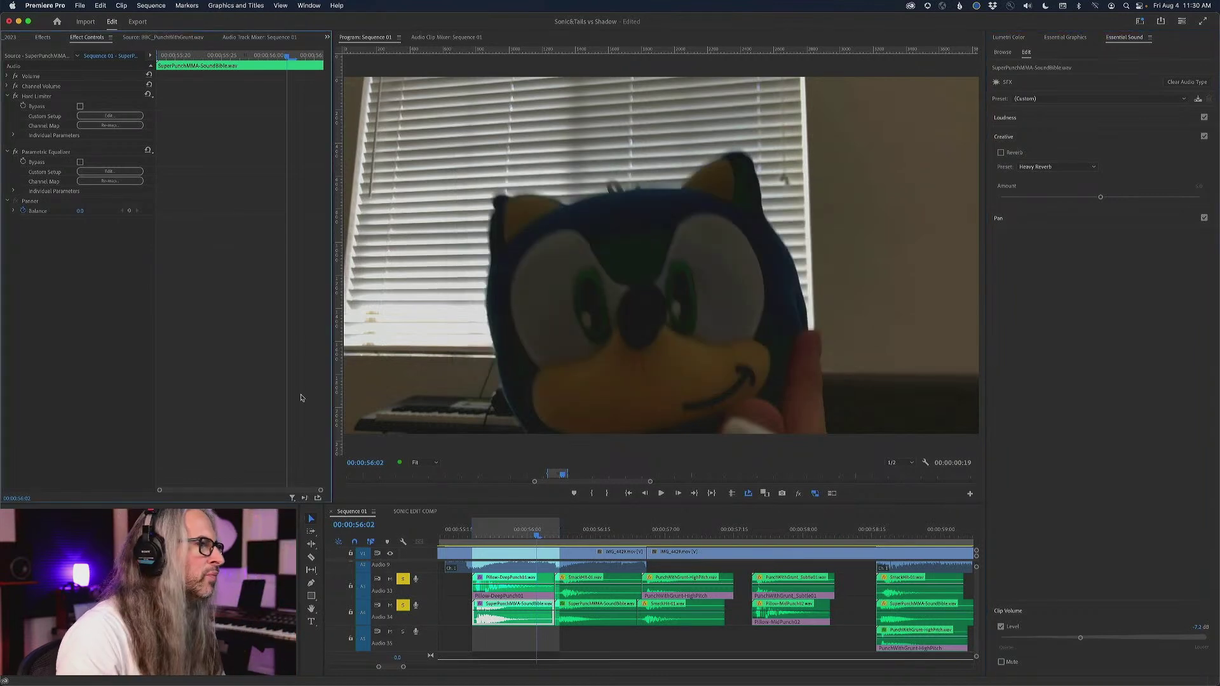
pyautogui.click(259, 38)
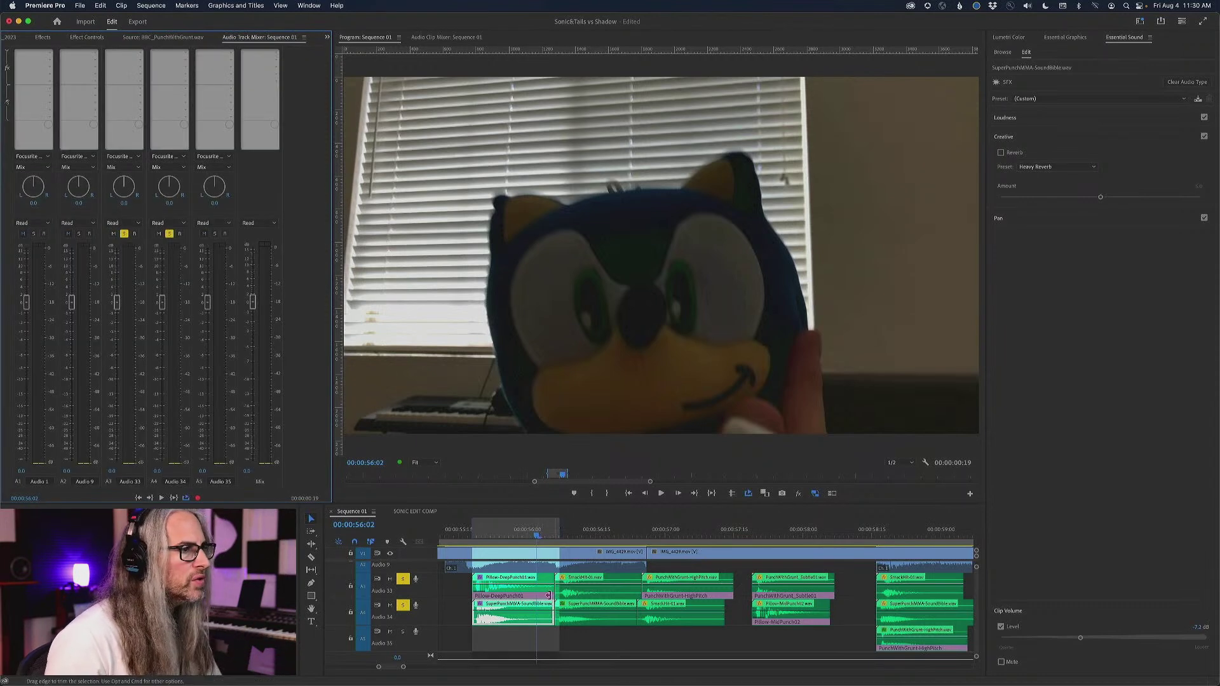
pyautogui.rightClick(523, 529)
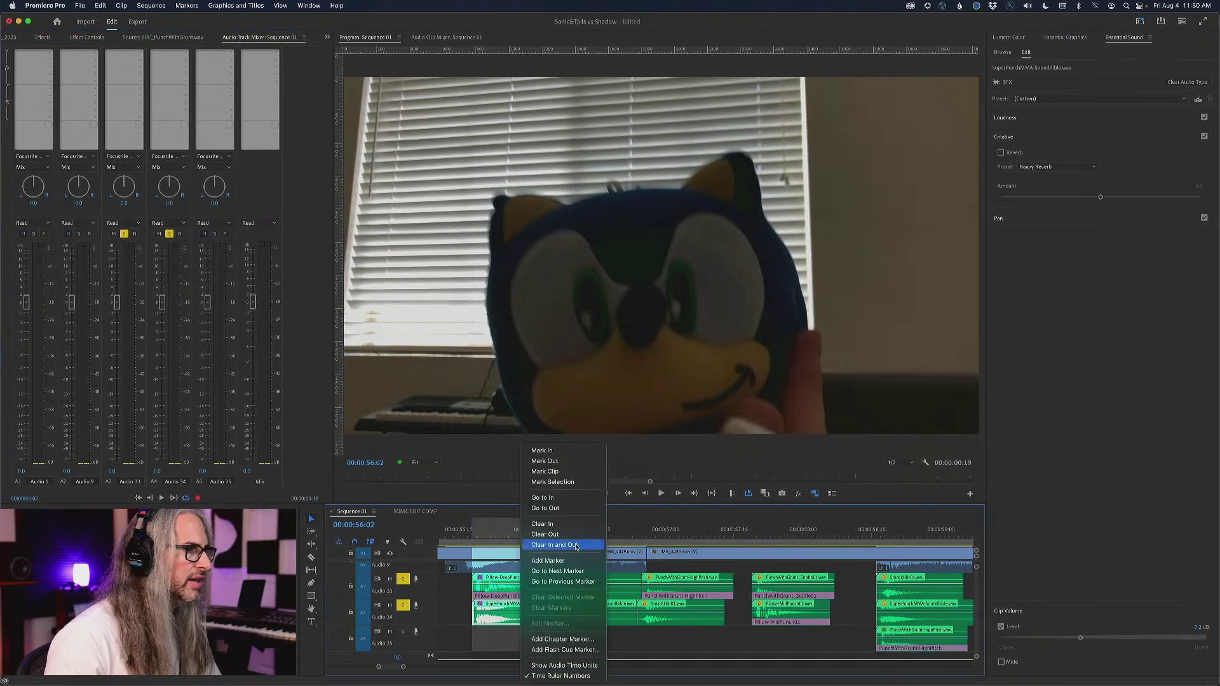
pyautogui.click(552, 545)
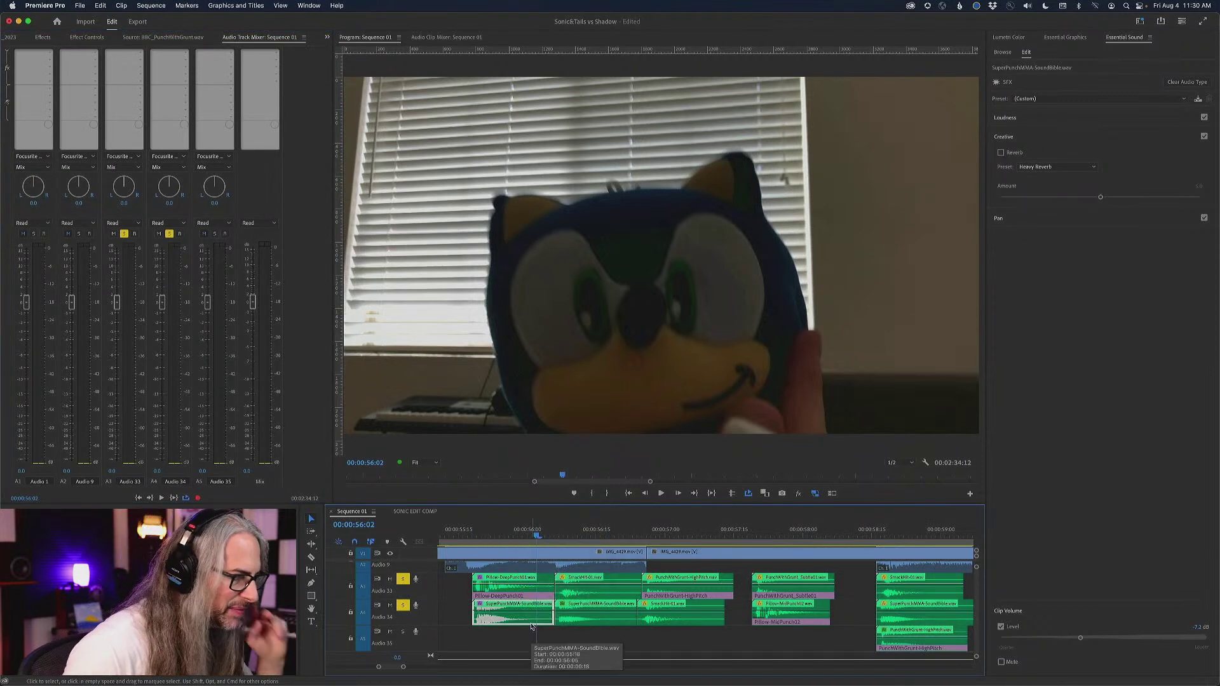
# Play the punch sequence repeatedly from the first hit with Audio 33 and Audio 34 soloed, checking their levels on the mixer meters
pyautogui.click(469, 532)
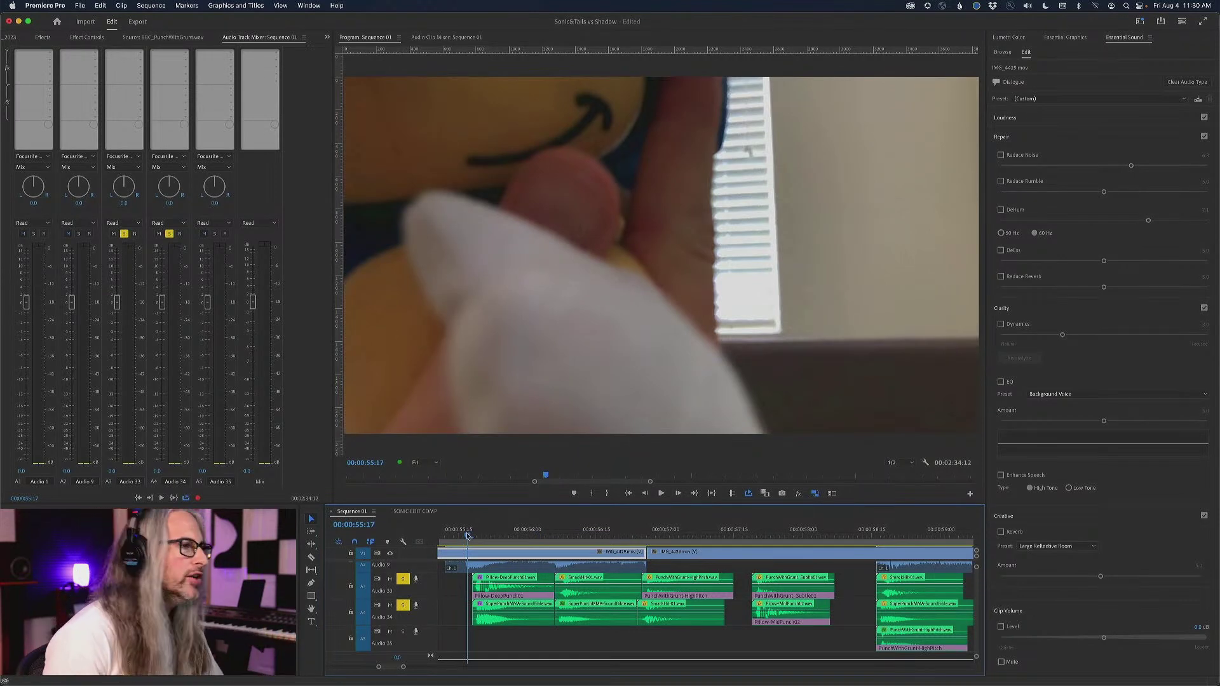
pyautogui.press('space')
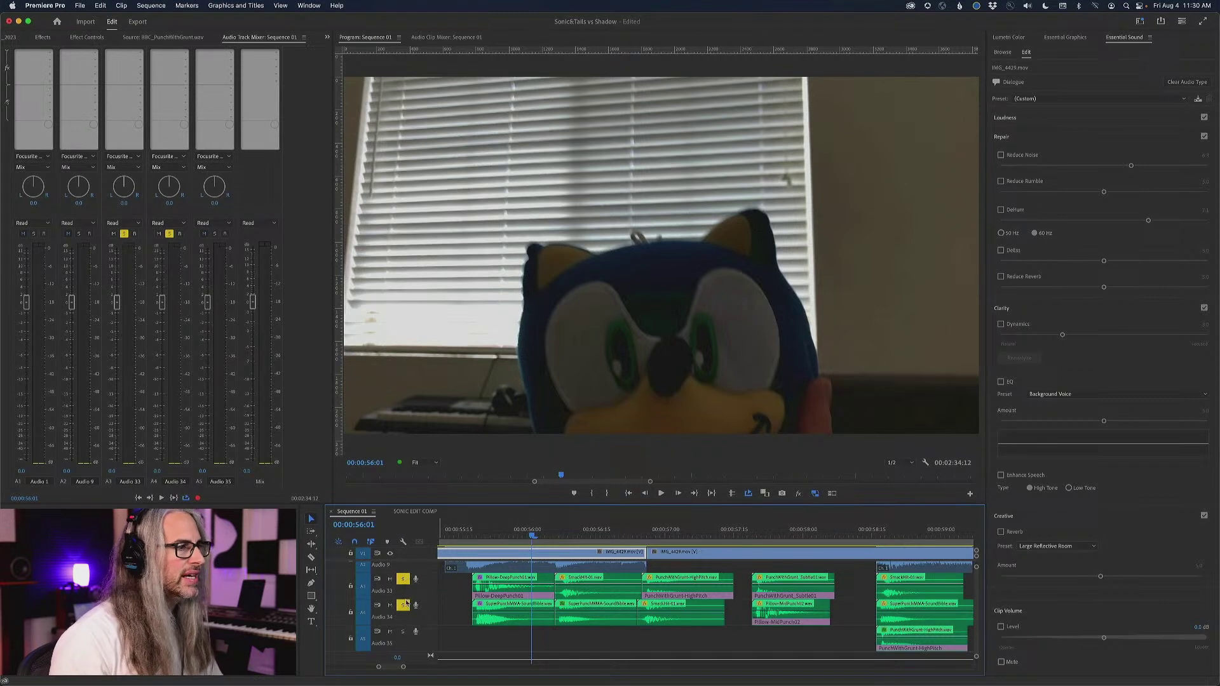
pyautogui.press('space')
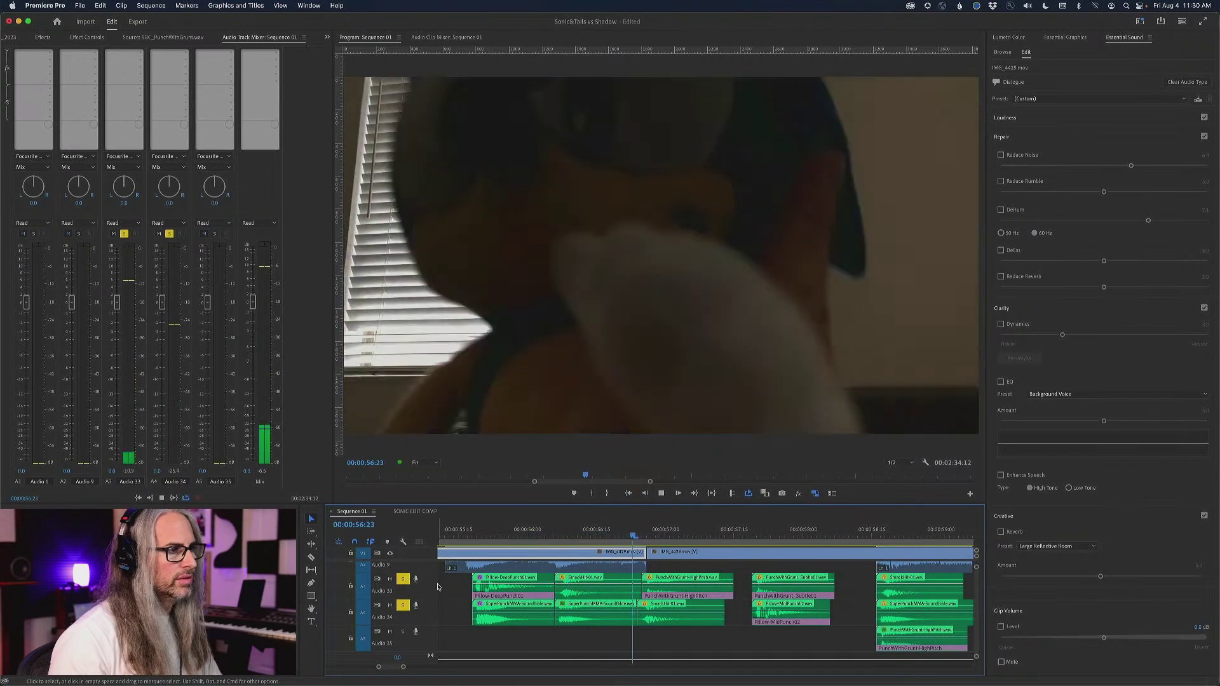
pyautogui.click(470, 536)
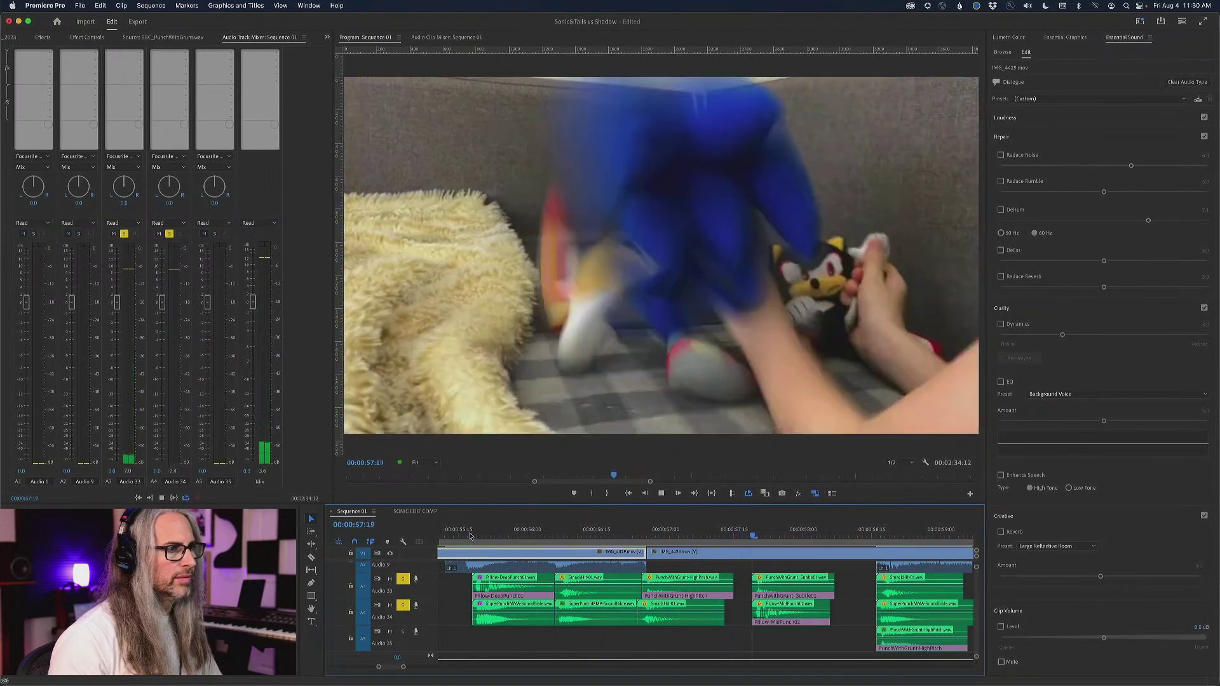
pyautogui.click(473, 536)
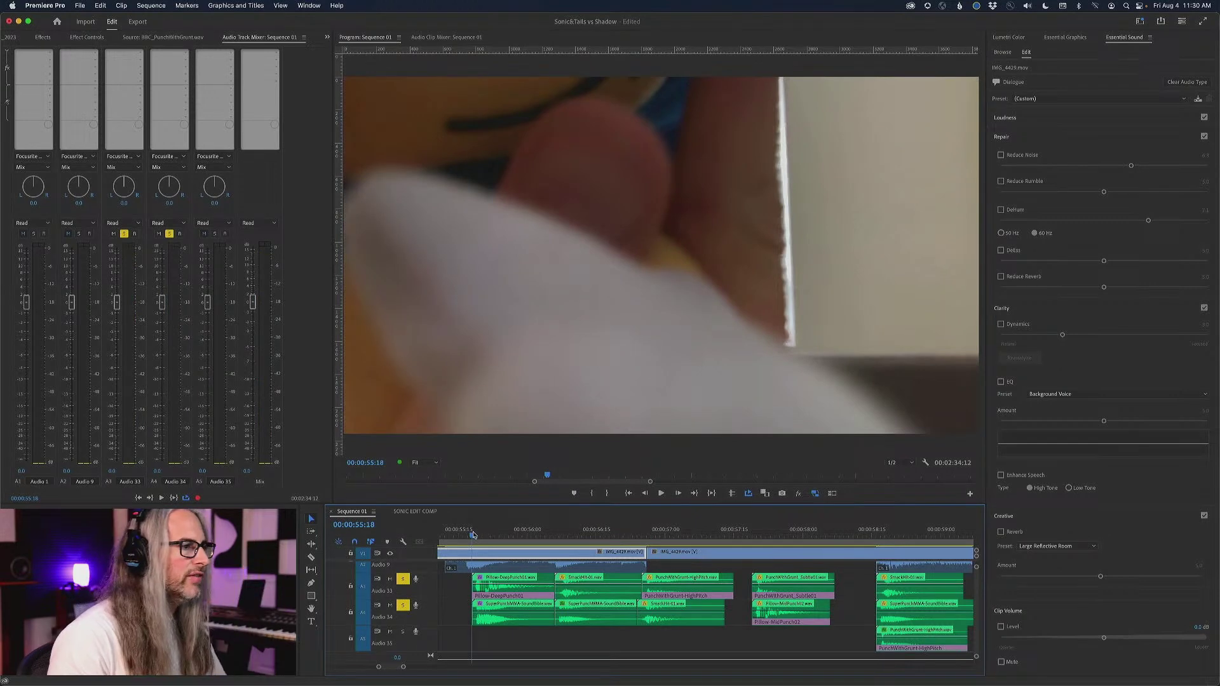
pyautogui.press('space')
pyautogui.press('space')
pyautogui.press('space')
pyautogui.press('space')
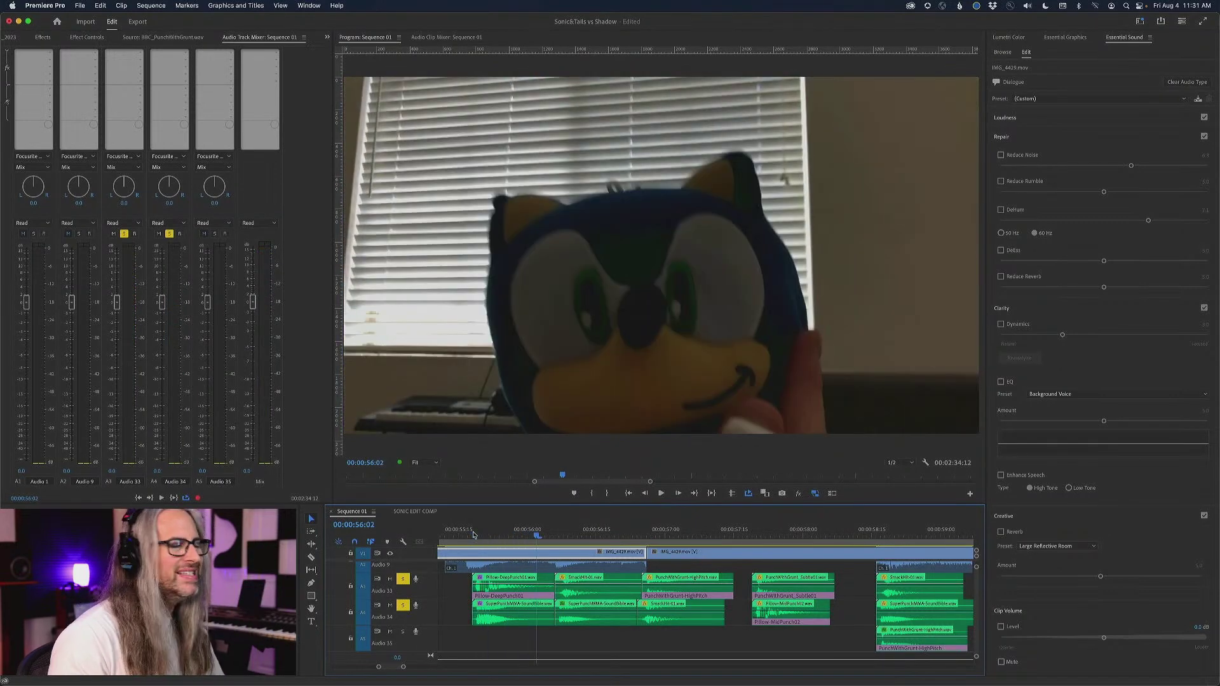
pyautogui.click(473, 534)
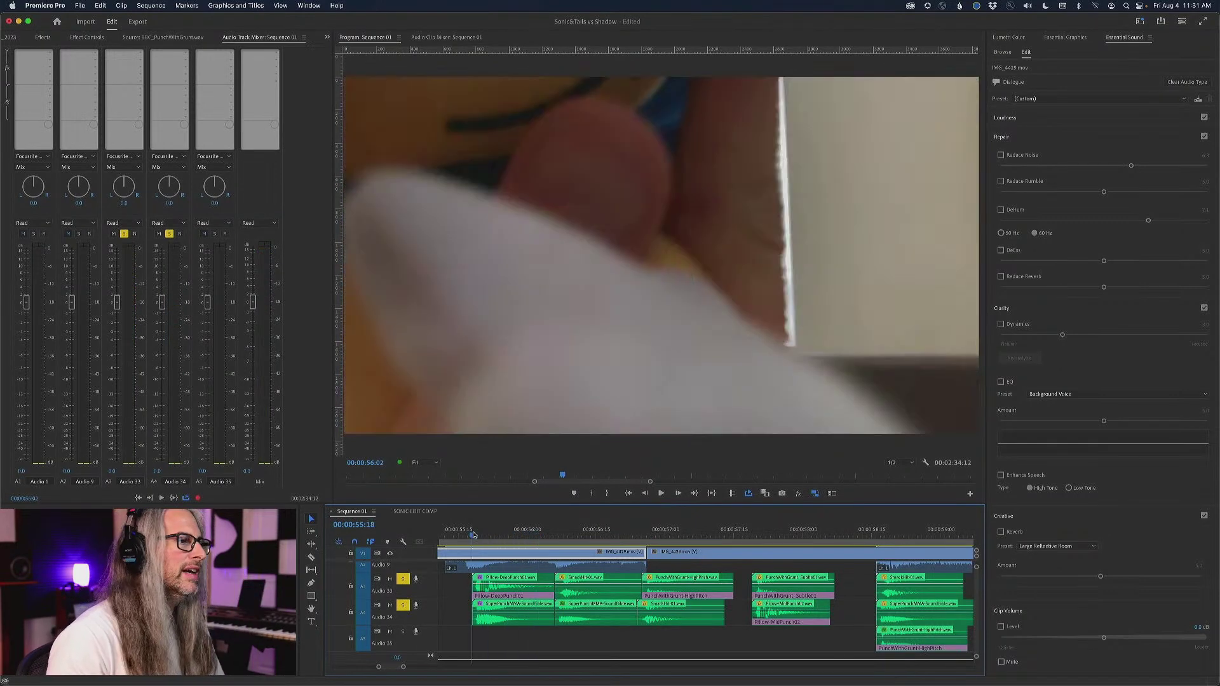
pyautogui.press('space')
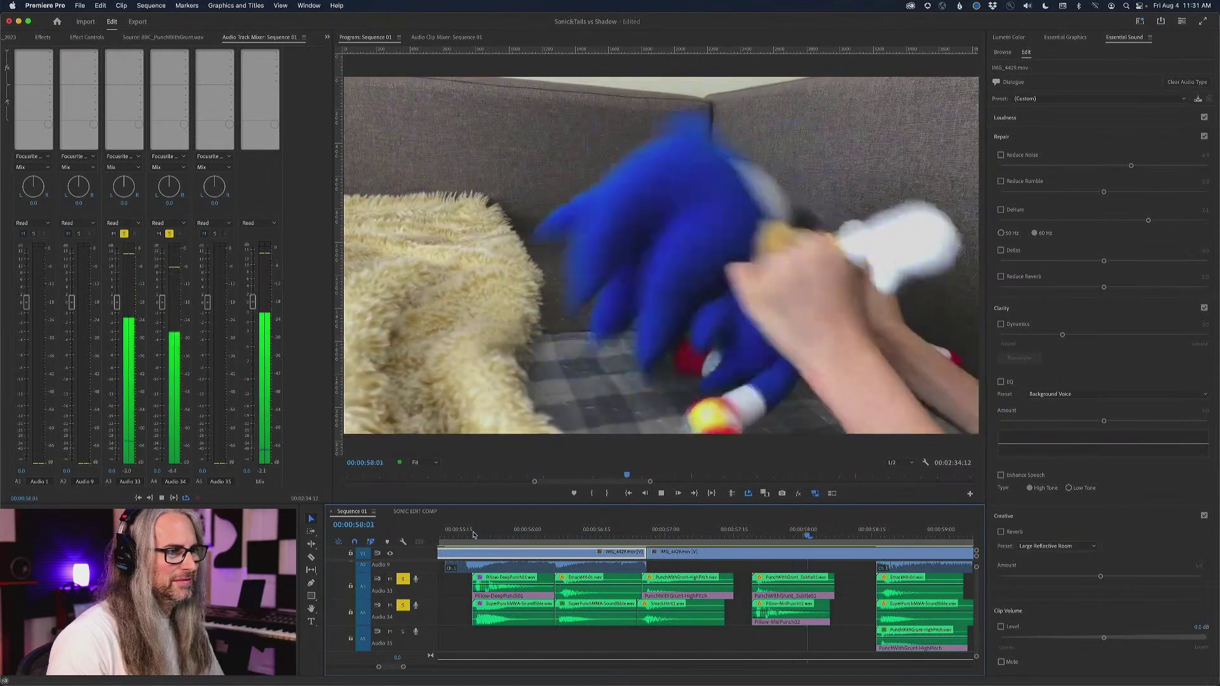
pyautogui.press('space')
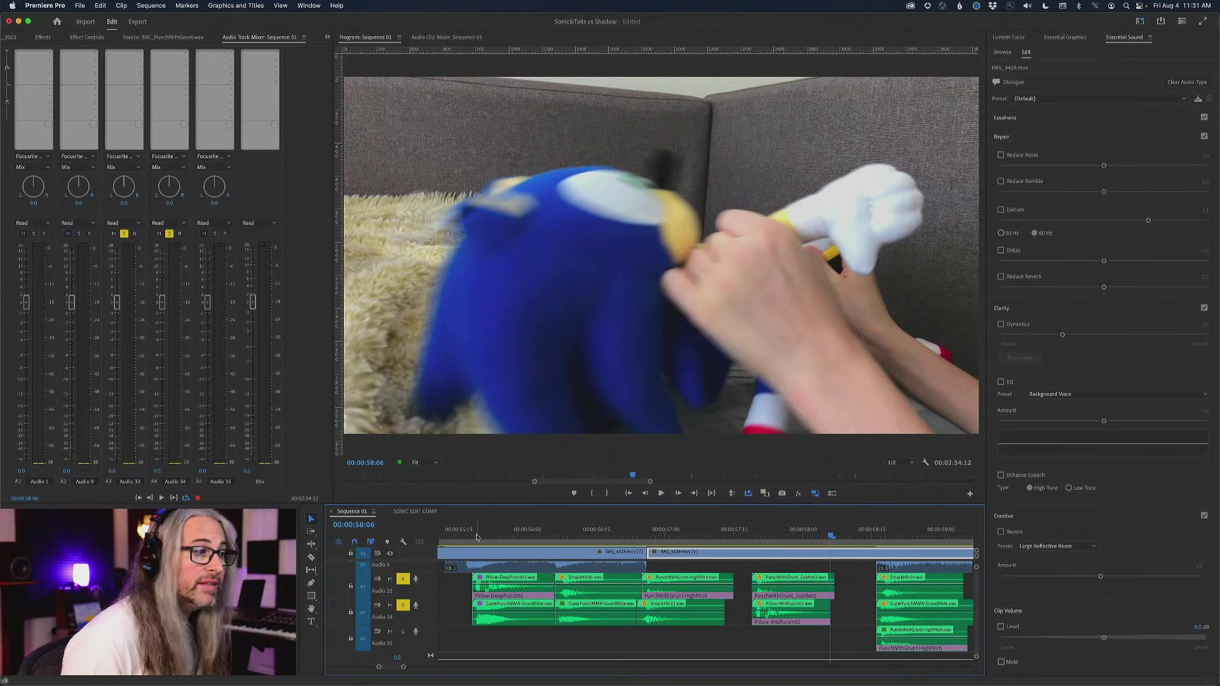
# Return to the first punch, select the Pillow-DeepPunch01 clip on Audio 33, and hide and reshow the mixer's effects and sends area
pyautogui.click(476, 536)
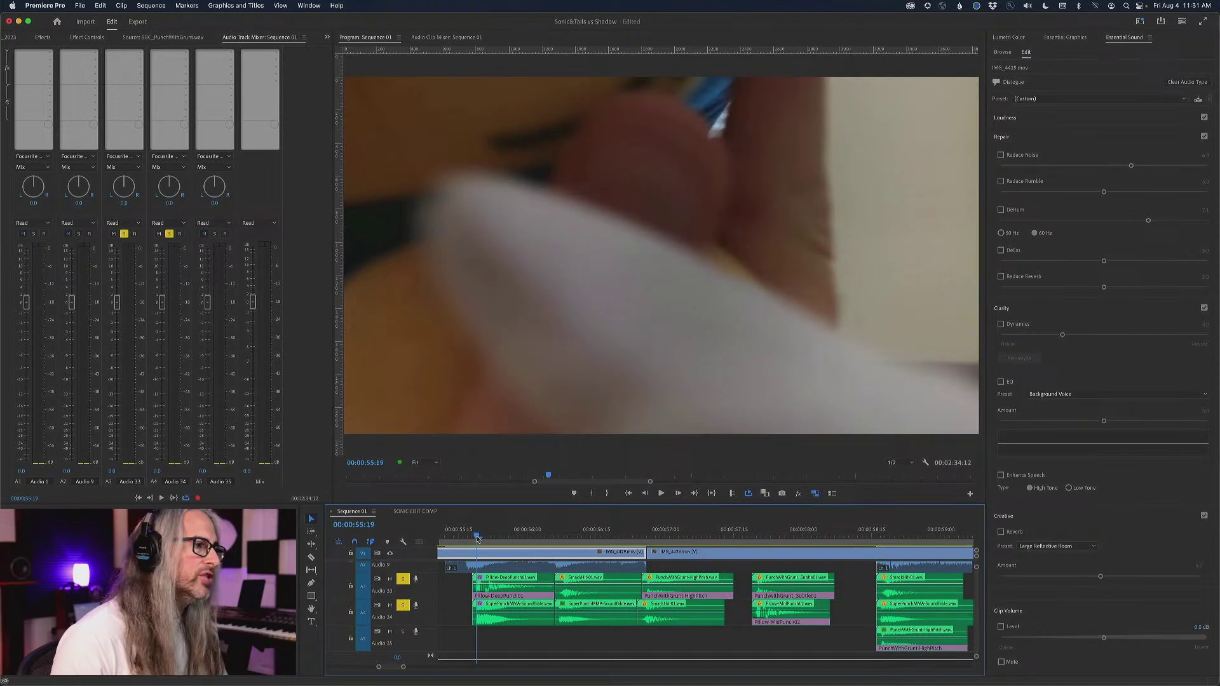
pyautogui.click(512, 580)
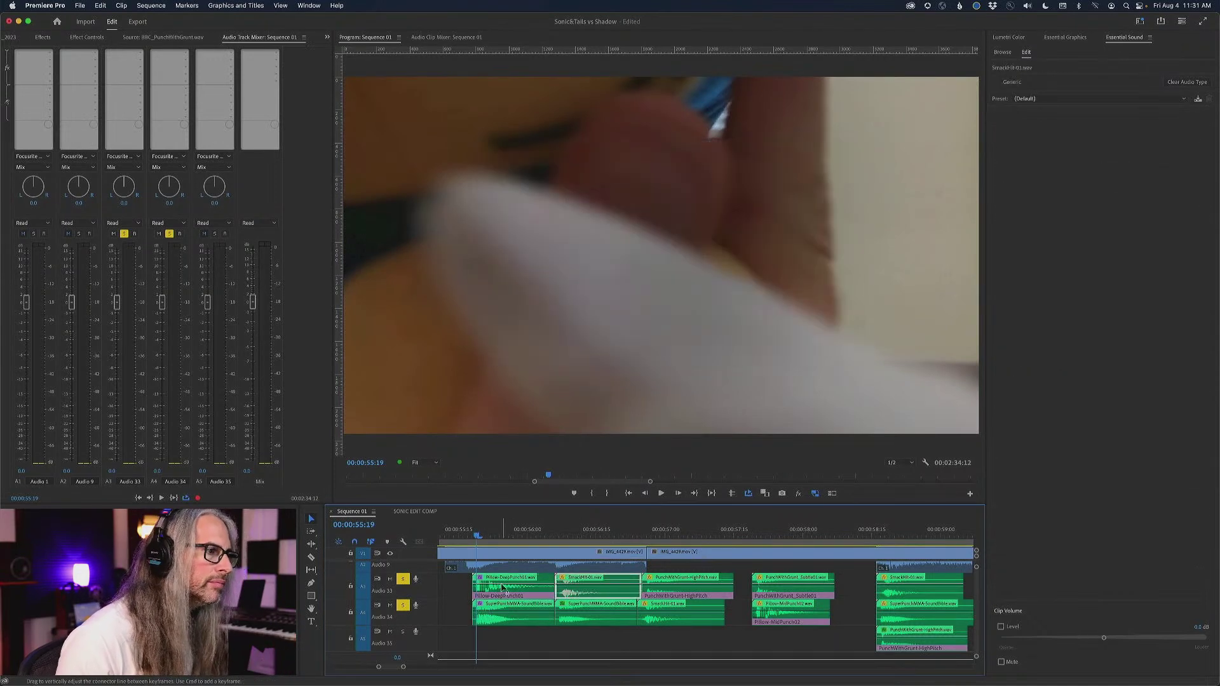
pyautogui.click(479, 142)
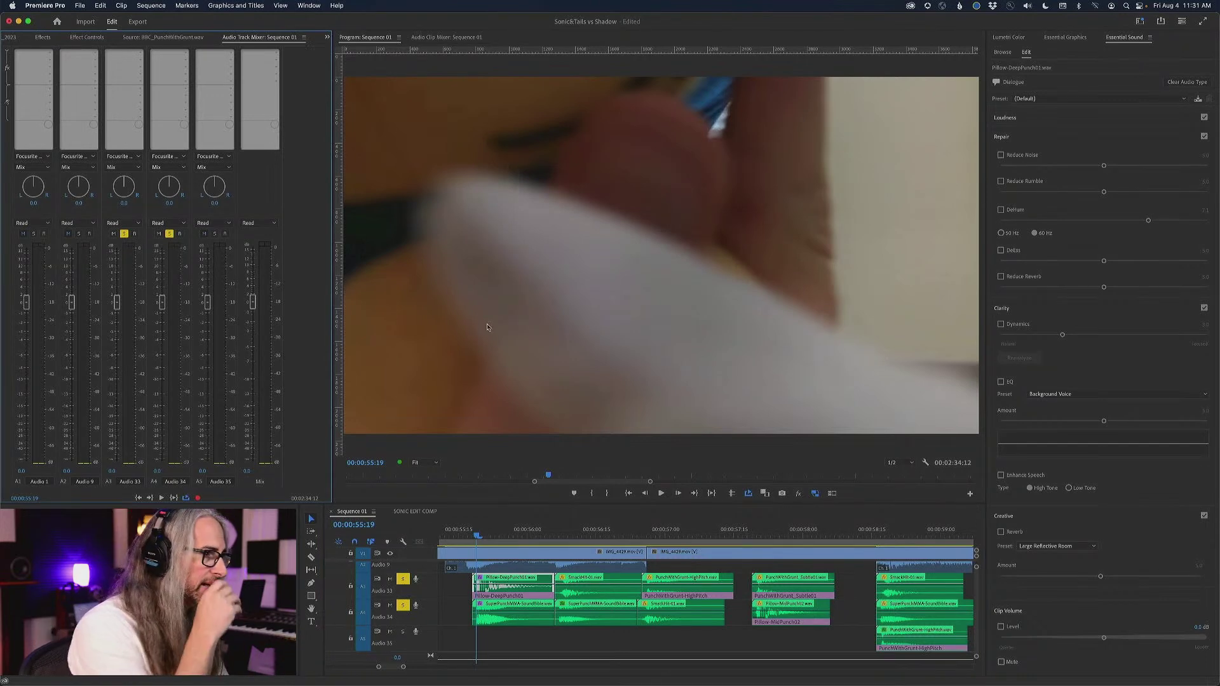
pyautogui.click(6, 54)
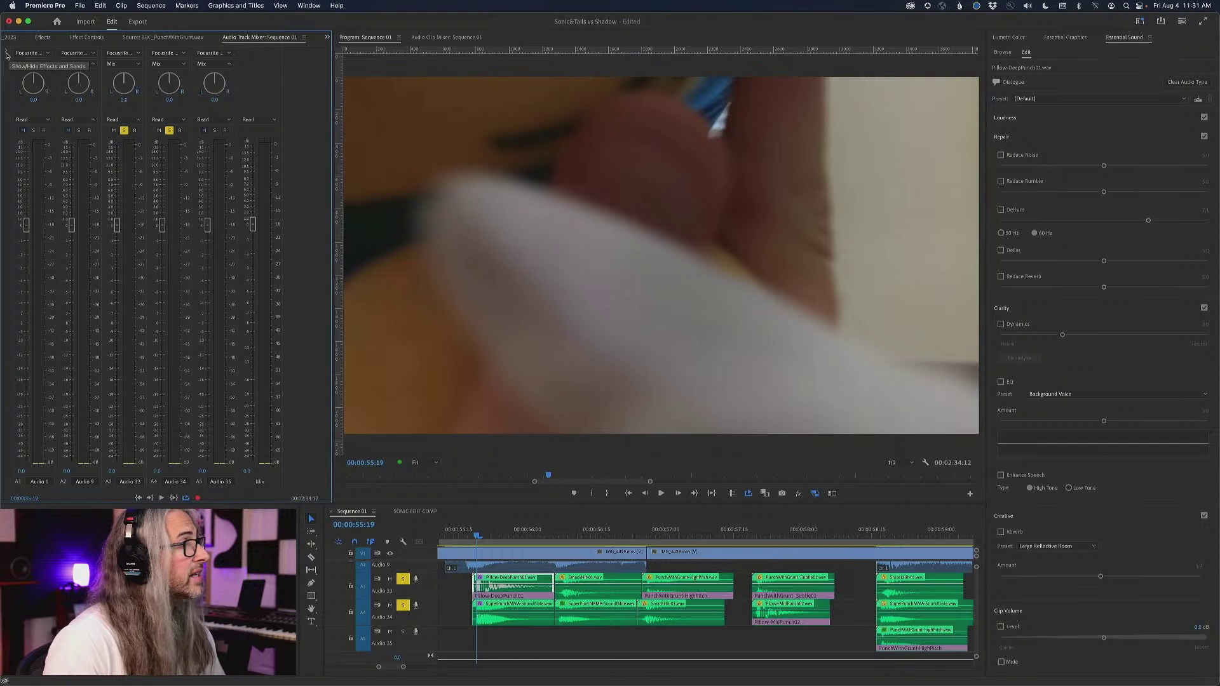
pyautogui.click(6, 54)
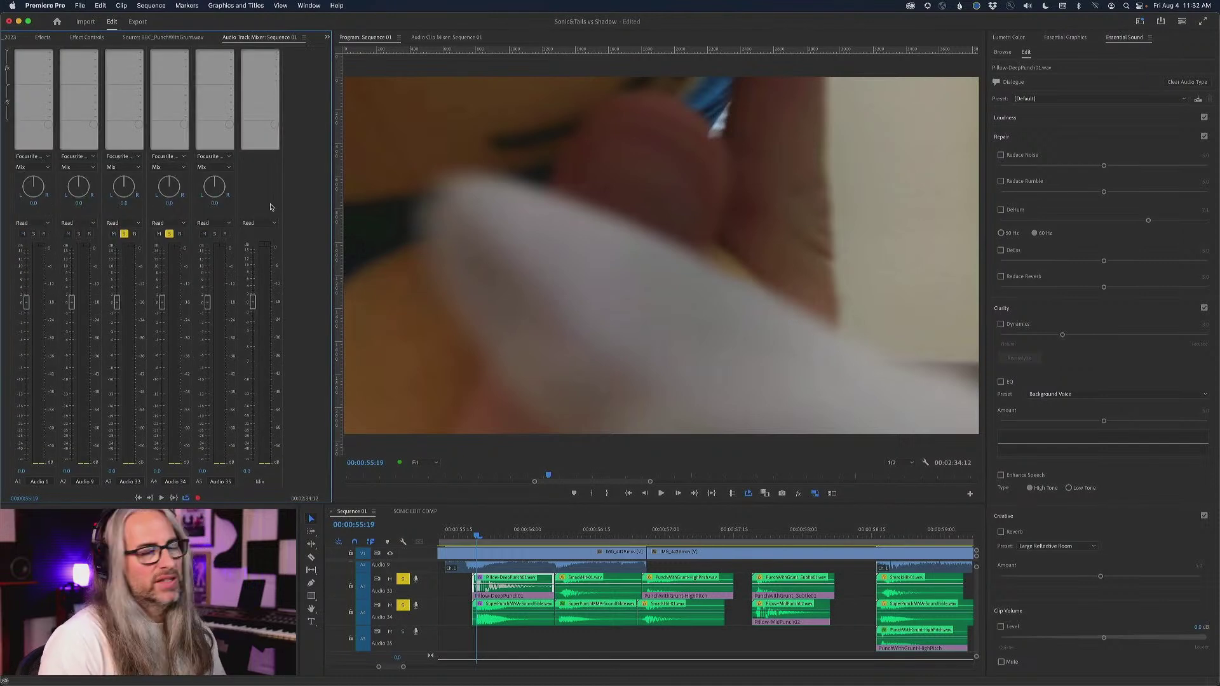
# Toggle the mixer's effects and sends area again and inspect the options of Audio 1's first send slot
pyautogui.click(8, 54)
pyautogui.click(7, 54)
pyautogui.click(7, 54)
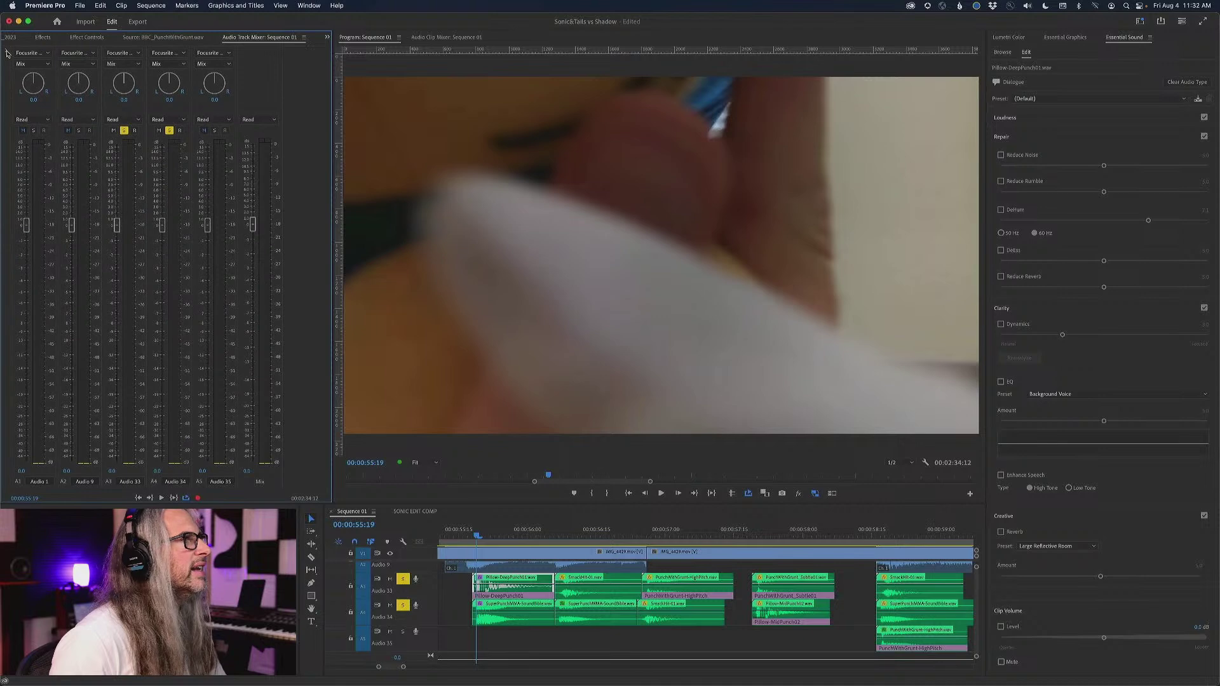
pyautogui.click(7, 54)
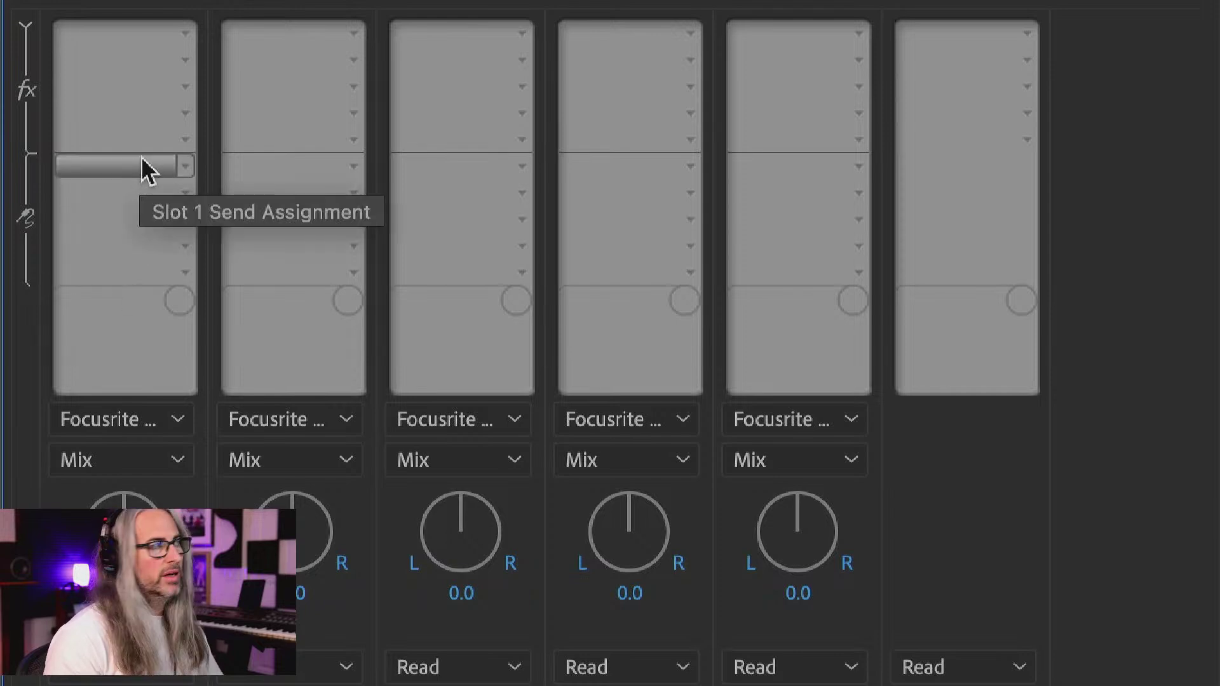
pyautogui.rightClick(144, 164)
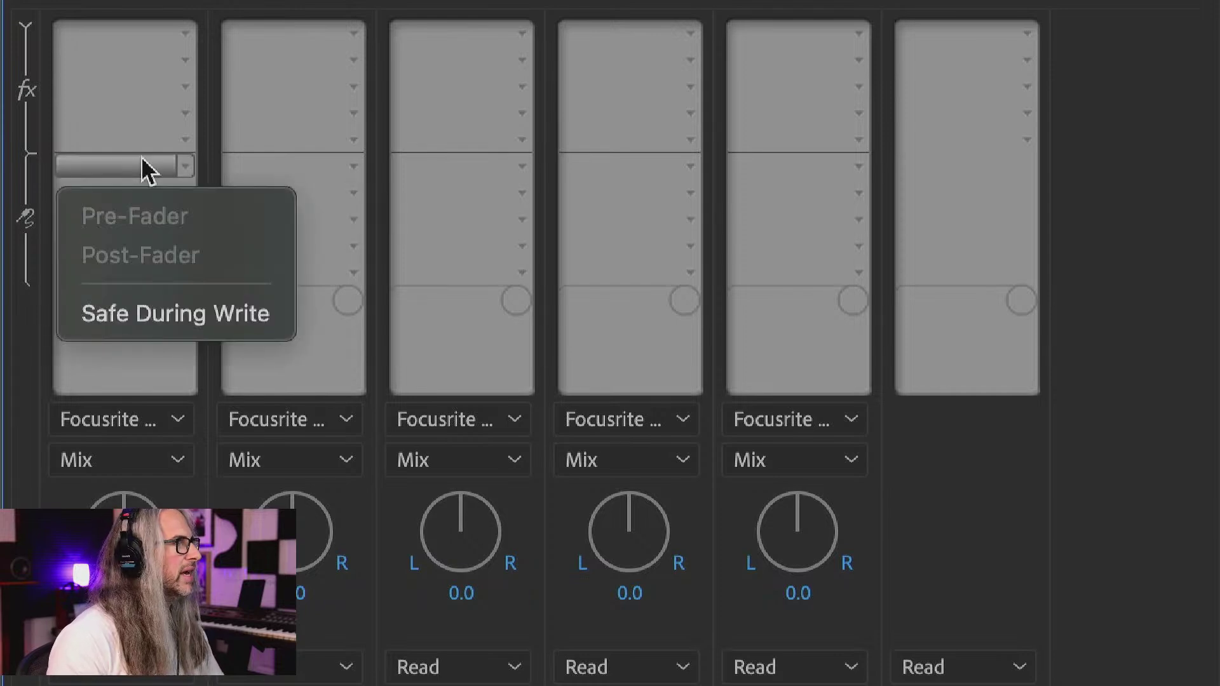
pyautogui.click(28, 429)
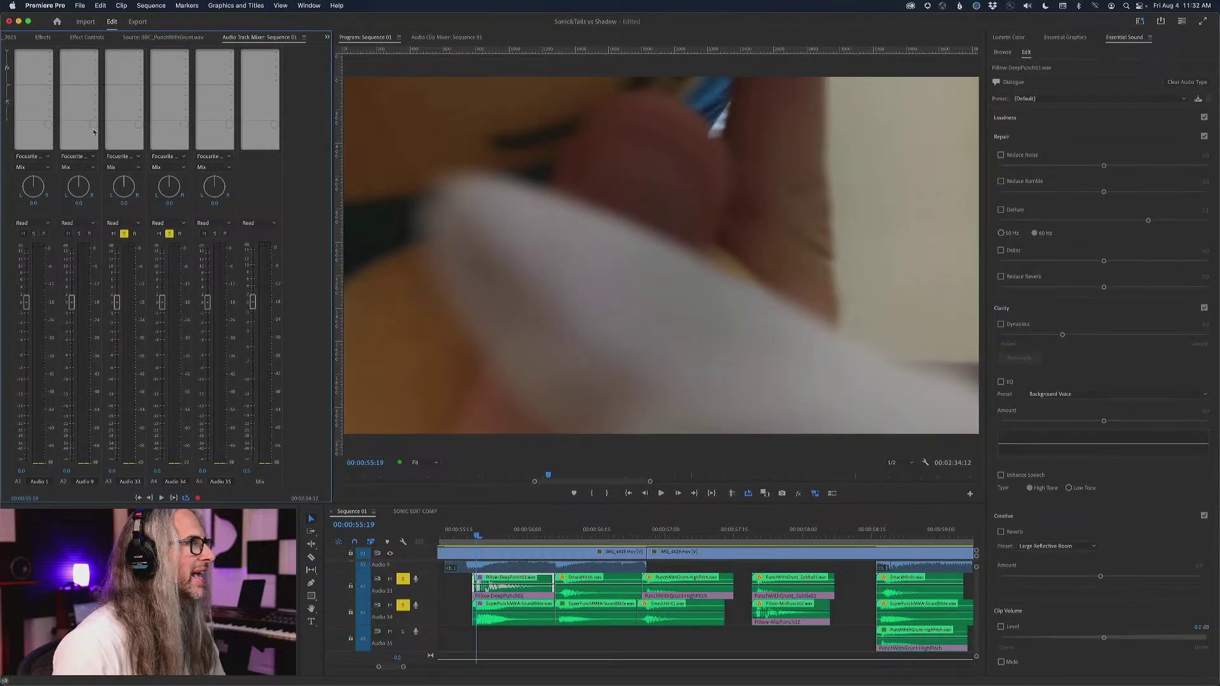
# Unsolo Audio 34, move the playhead to 00:00:55:18, and select the four Audio 33 punch clips one after another
pyautogui.click(403, 605)
pyautogui.moveTo(474, 528); pyautogui.dragTo(469, 531)
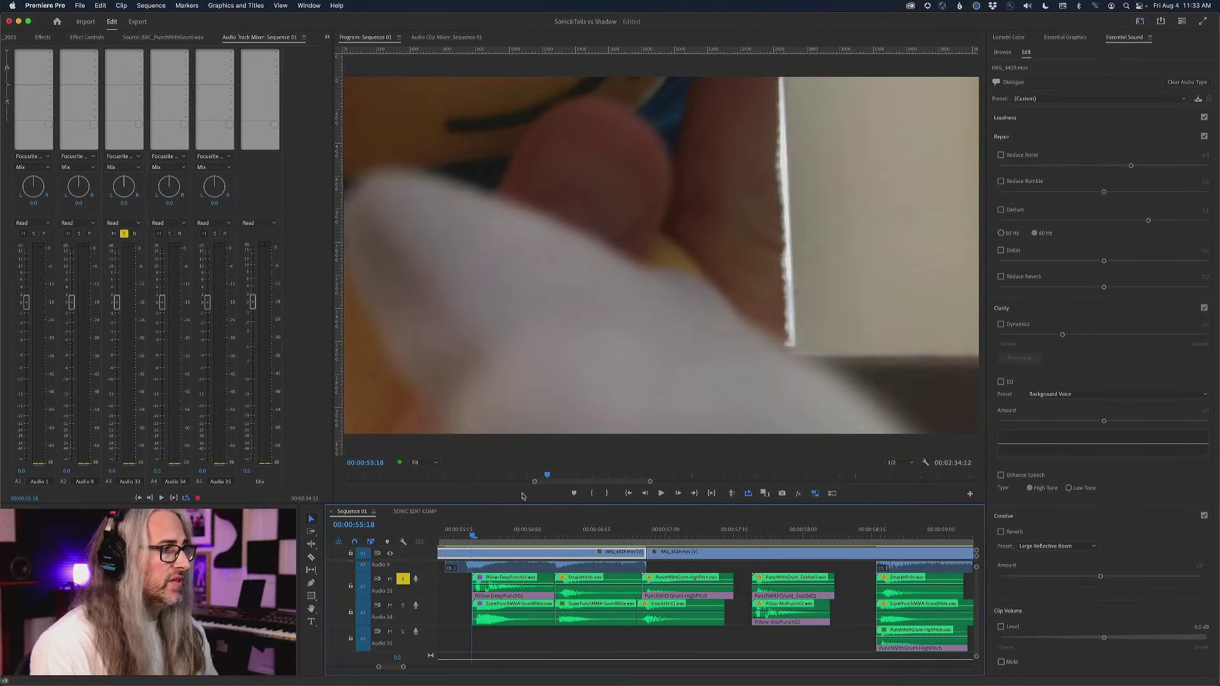
pyautogui.click(521, 584)
pyautogui.click(589, 580)
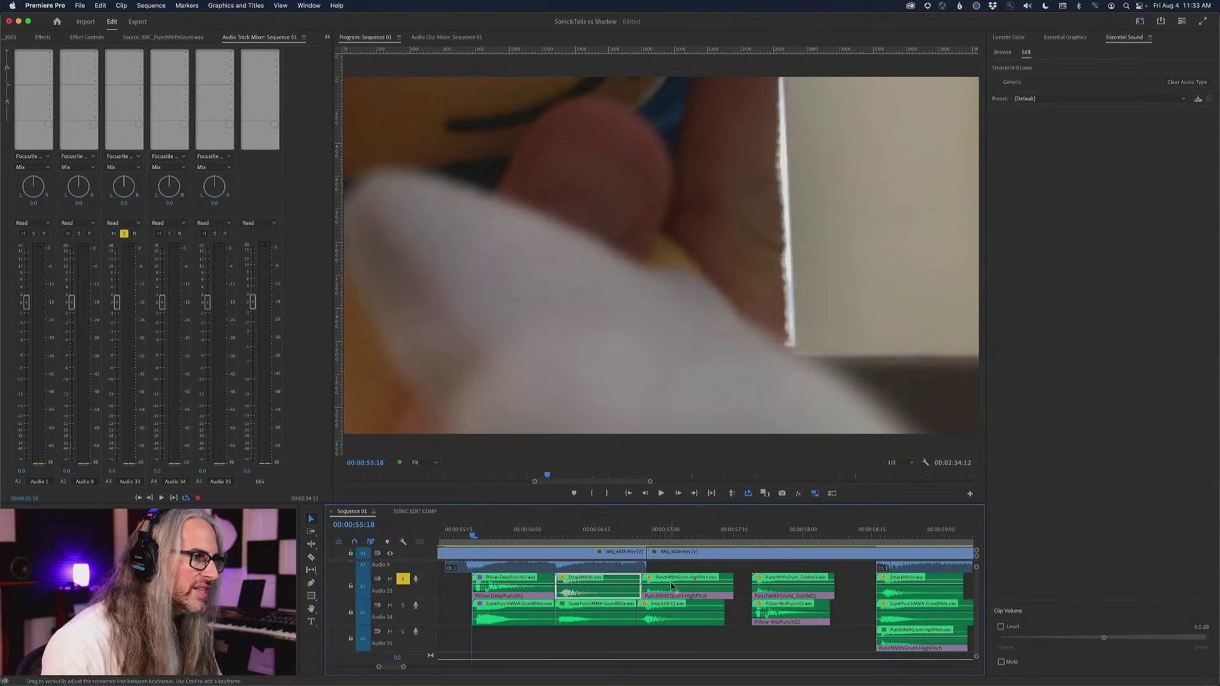
pyautogui.click(674, 584)
pyautogui.click(775, 578)
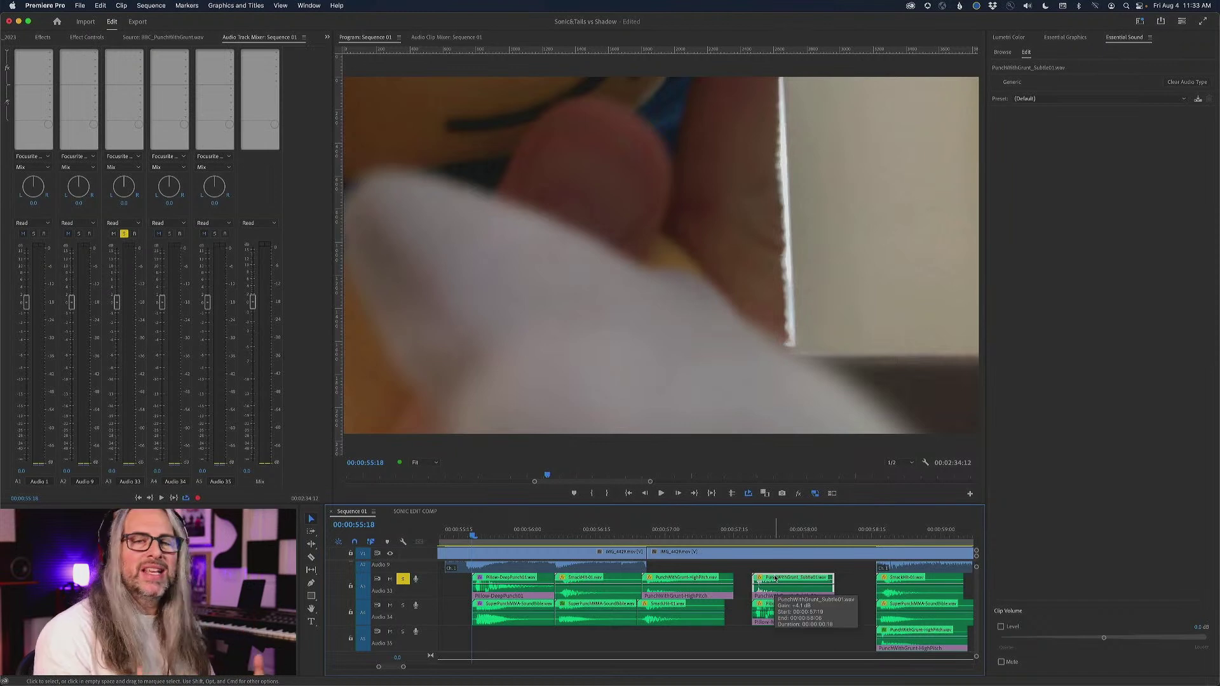
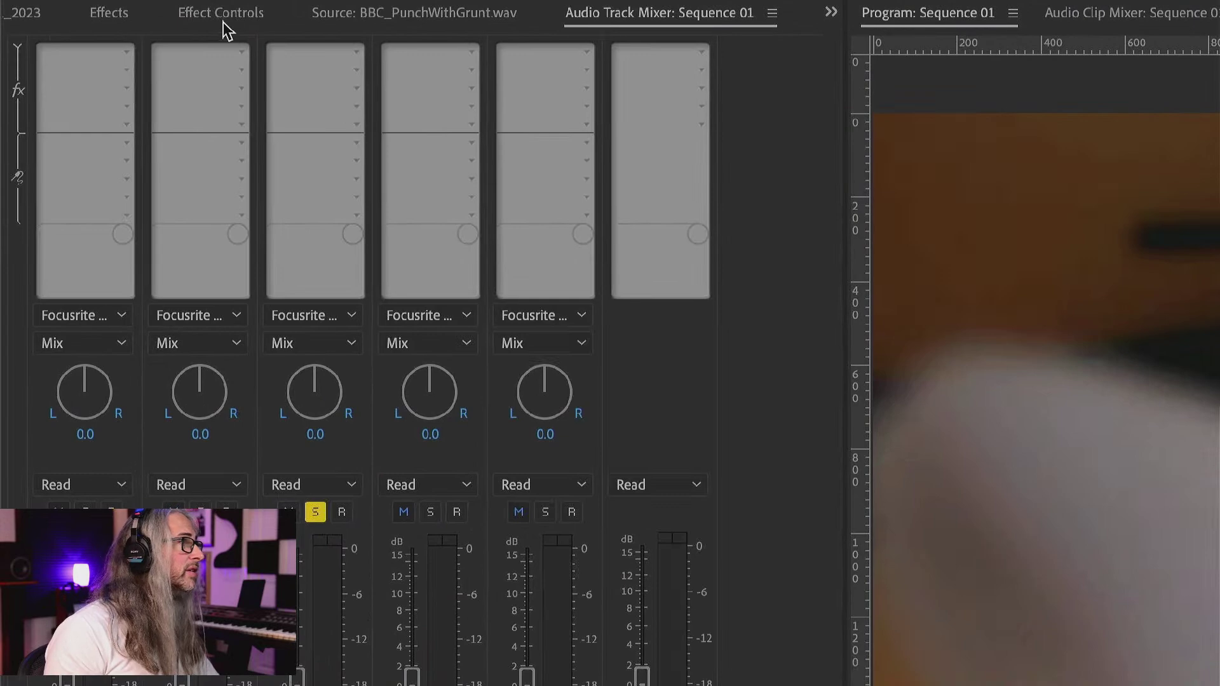
# Browse the available track effects and add the Tube-modeled Compressor to Audio 33's first effect slot
pyautogui.click(138, 56)
pyautogui.moveTo(388, 134)
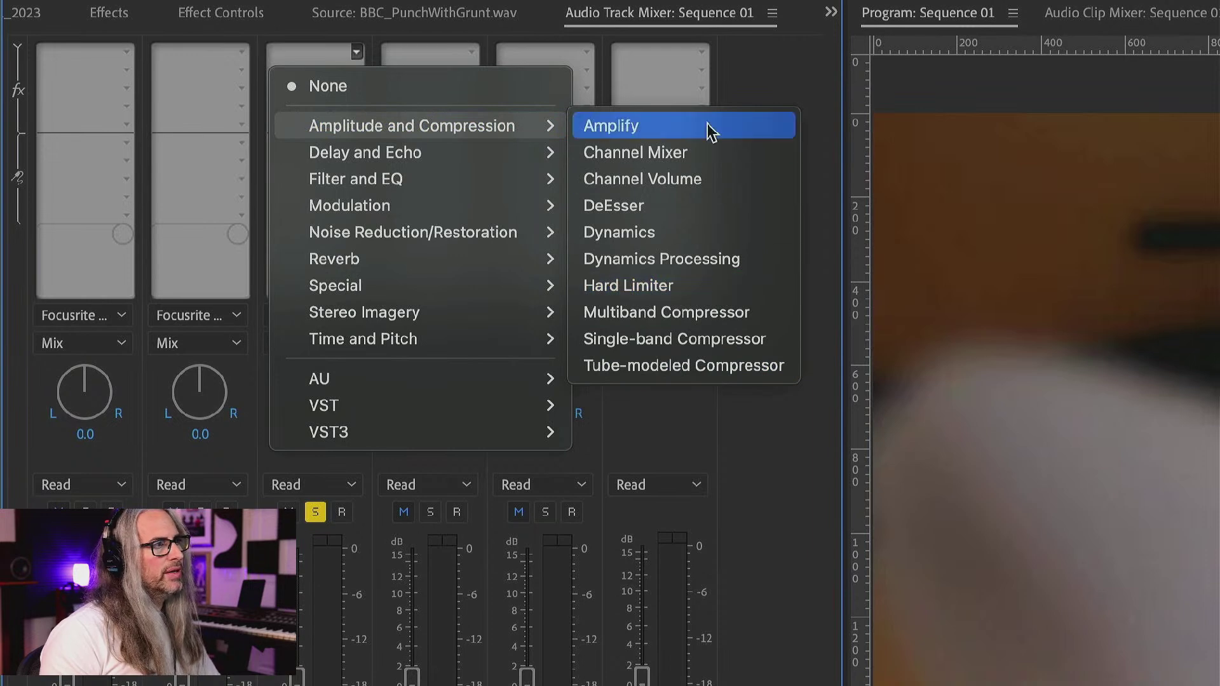
pyautogui.moveTo(493, 383)
pyautogui.moveTo(668, 472)
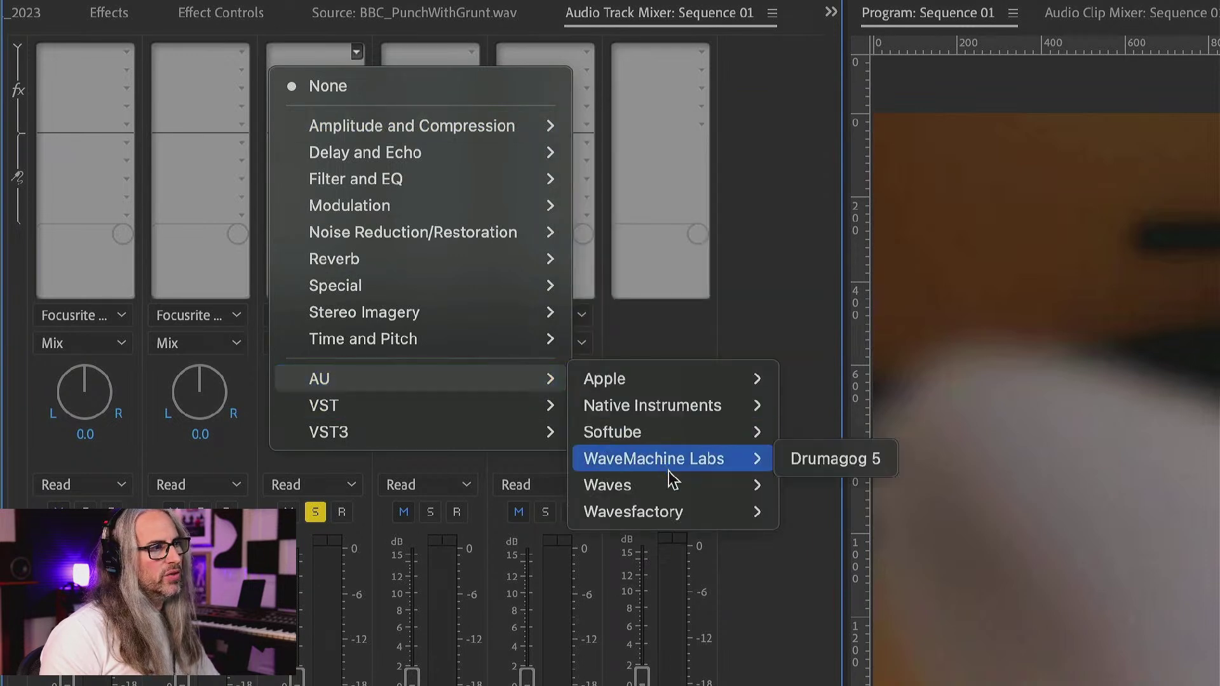
pyautogui.moveTo(427, 124)
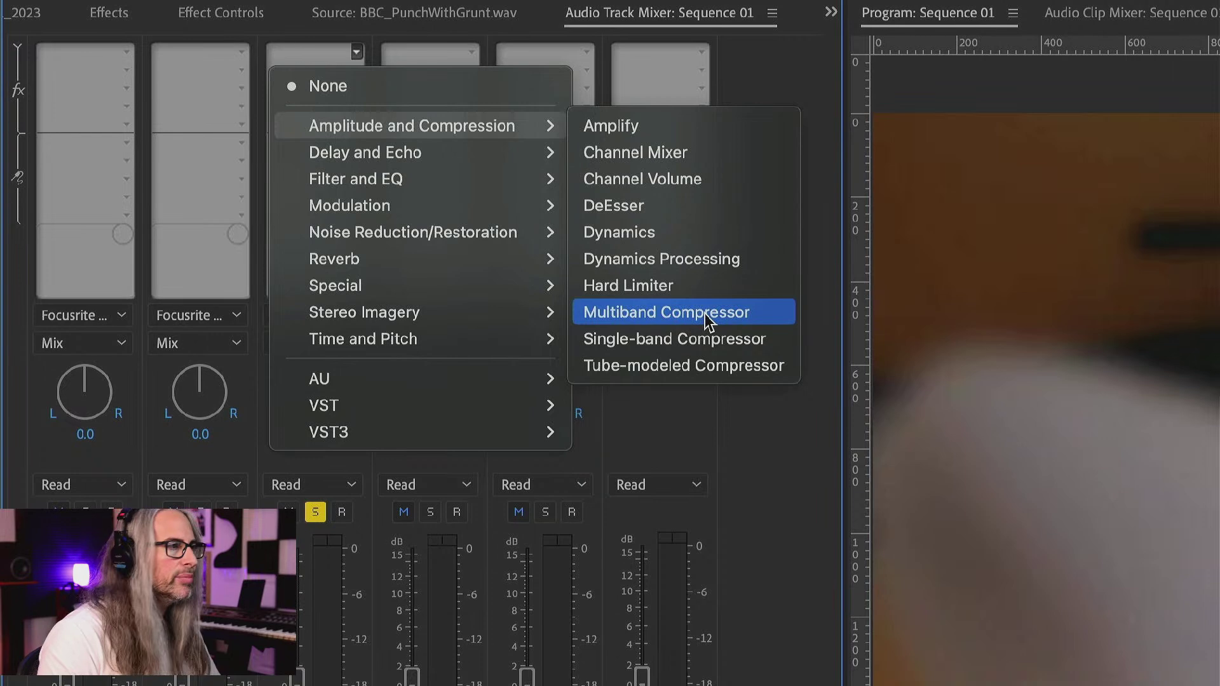
pyautogui.click(714, 371)
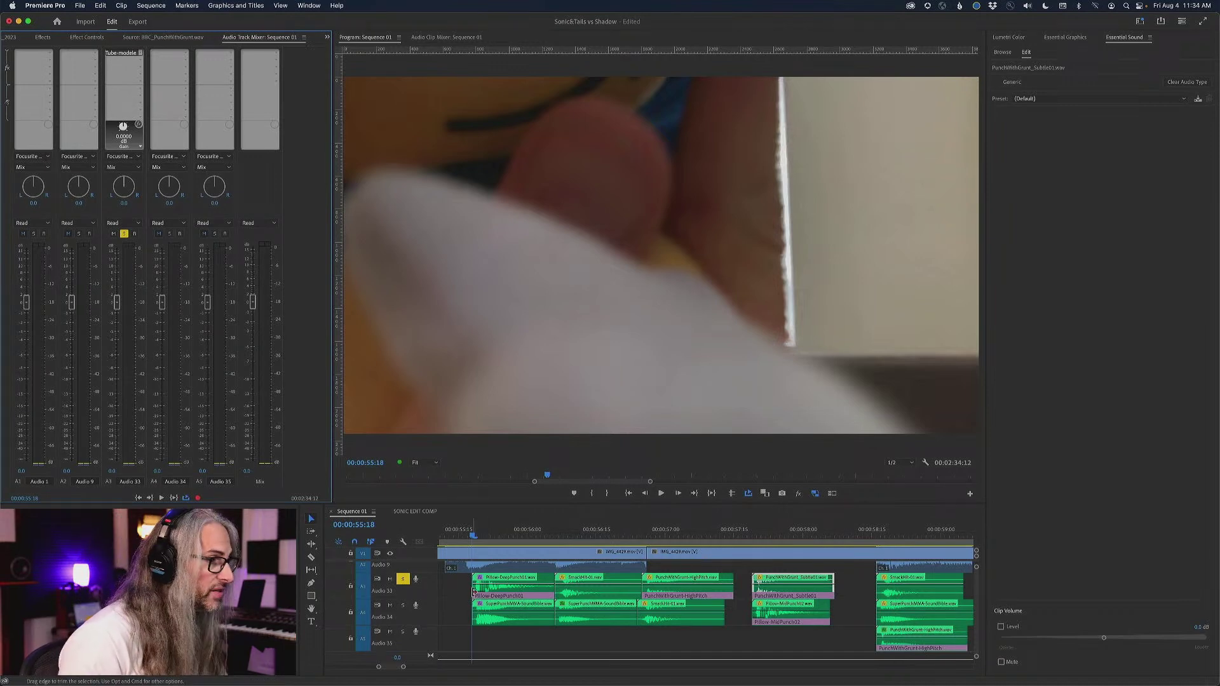
# Mark the punch sequence for playback with an in point at 00:00:55:18 and an out point at 00:00:58:07
pyautogui.press('i')
pyautogui.moveTo(473, 536); pyautogui.dragTo(834, 537)
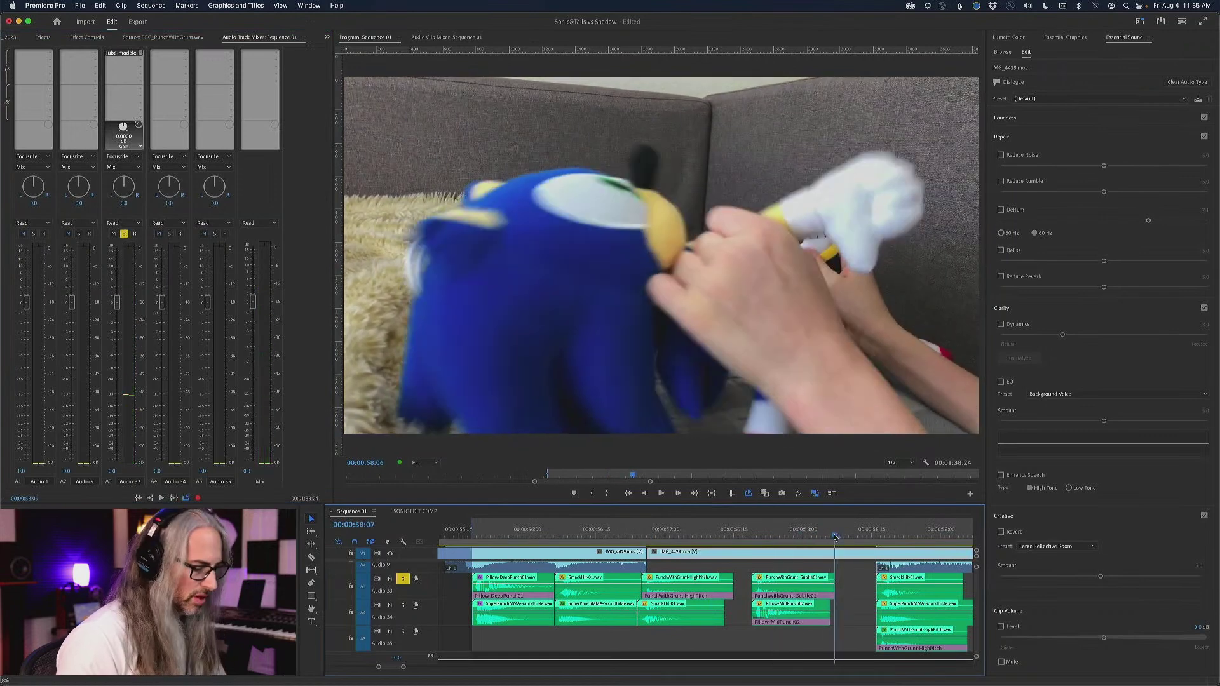
pyautogui.press('o')
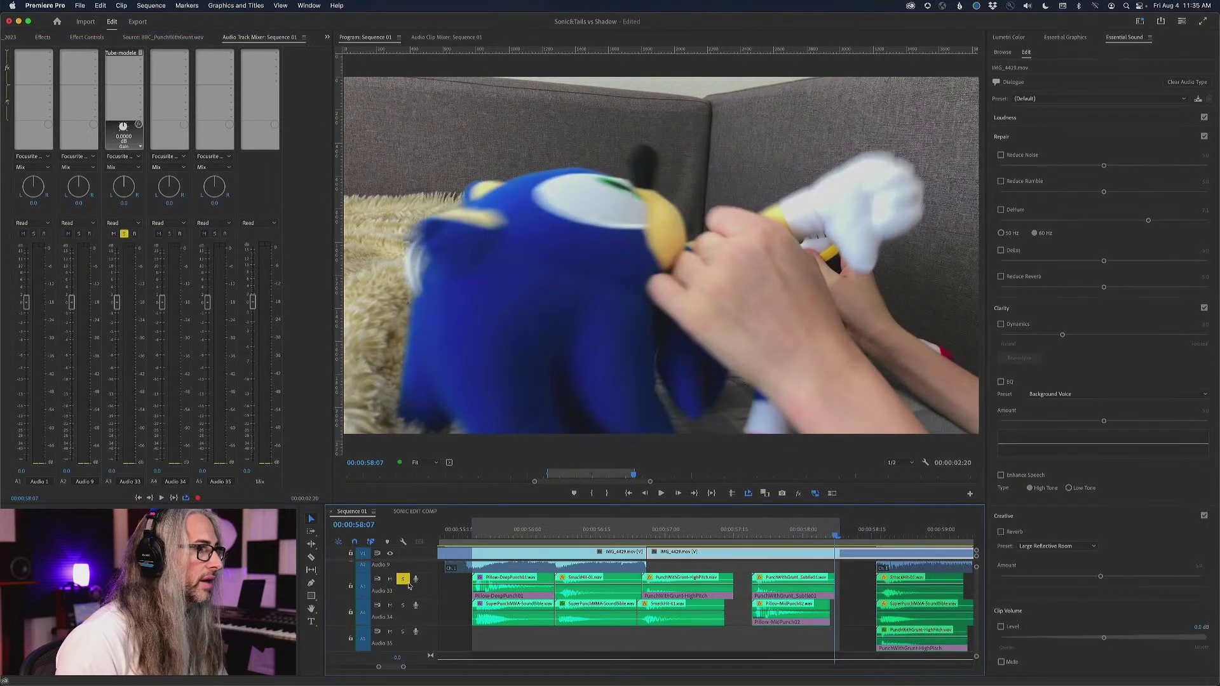
# Open the Tube-modeled Compressor's editor for Audio 33, enlarge and reposition its window, and point out the threshold slider at 0 dB
pyautogui.doubleClick(122, 53)
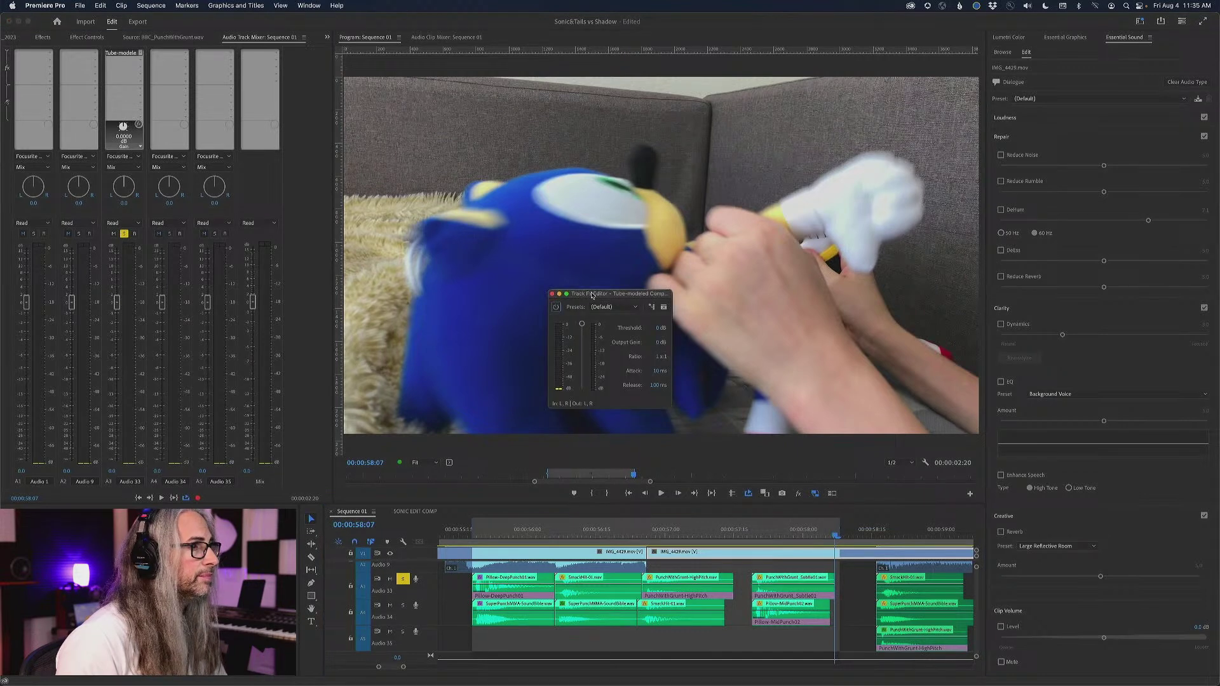
pyautogui.moveTo(597, 293); pyautogui.dragTo(608, 110)
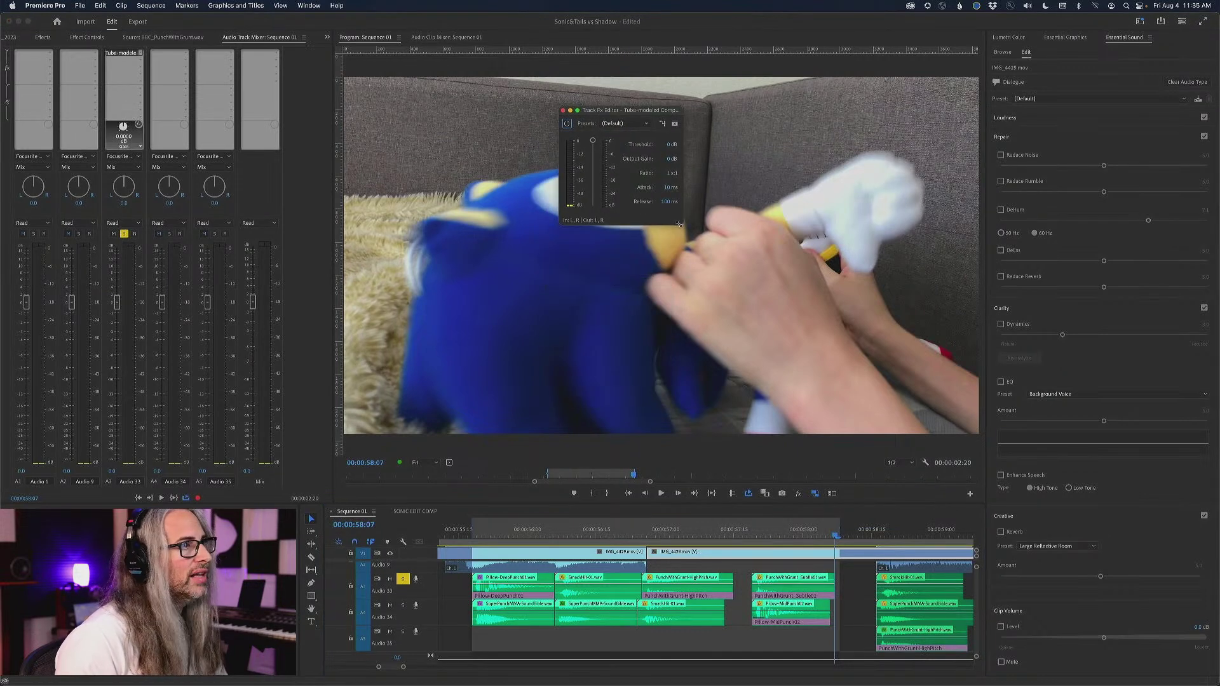
pyautogui.moveTo(678, 224)
pyautogui.mouseDown()
pyautogui.moveTo(722, 272)
pyautogui.moveTo(699, 230)
pyautogui.mouseUp()
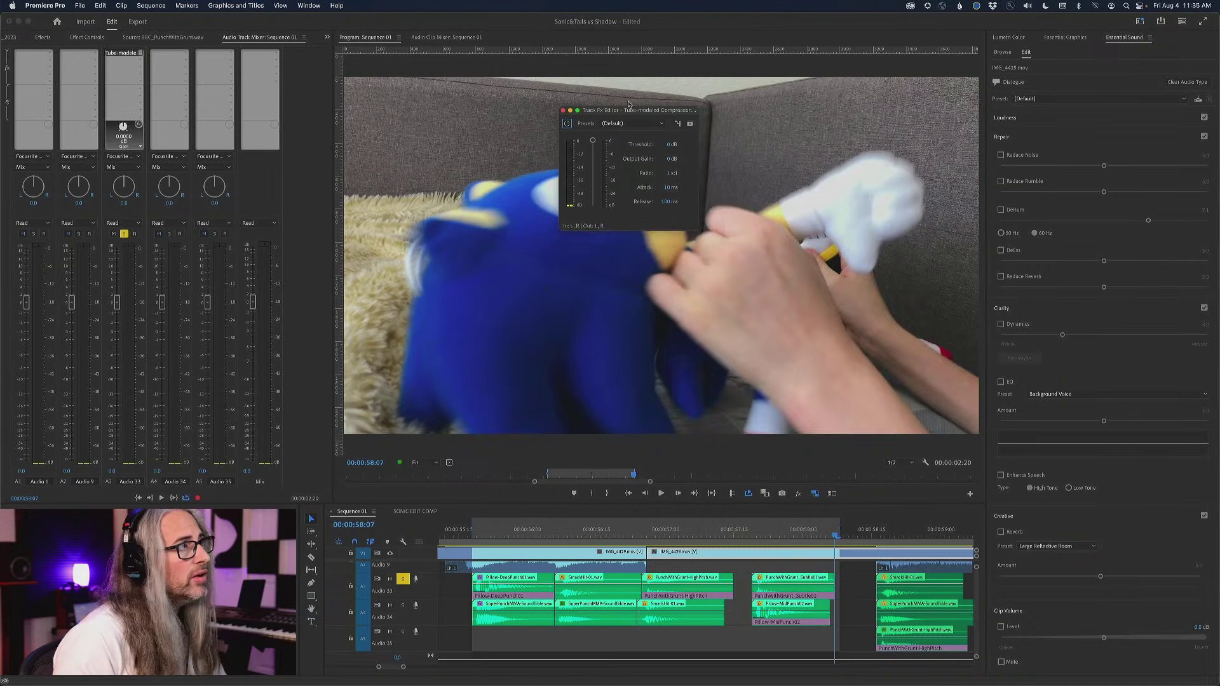
pyautogui.moveTo(628, 112); pyautogui.dragTo(670, 138)
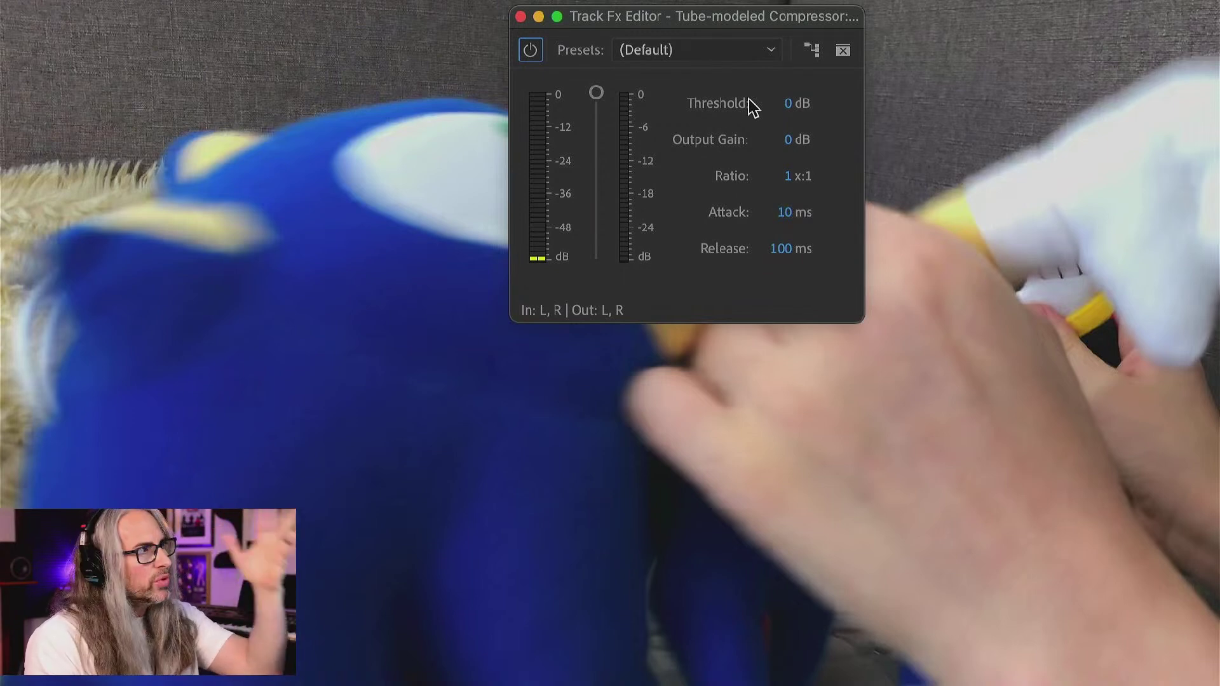
pyautogui.moveTo(600, 97)
pyautogui.mouseDown()
pyautogui.moveTo(601, 175)
pyautogui.moveTo(598, 90)
pyautogui.mouseUp()
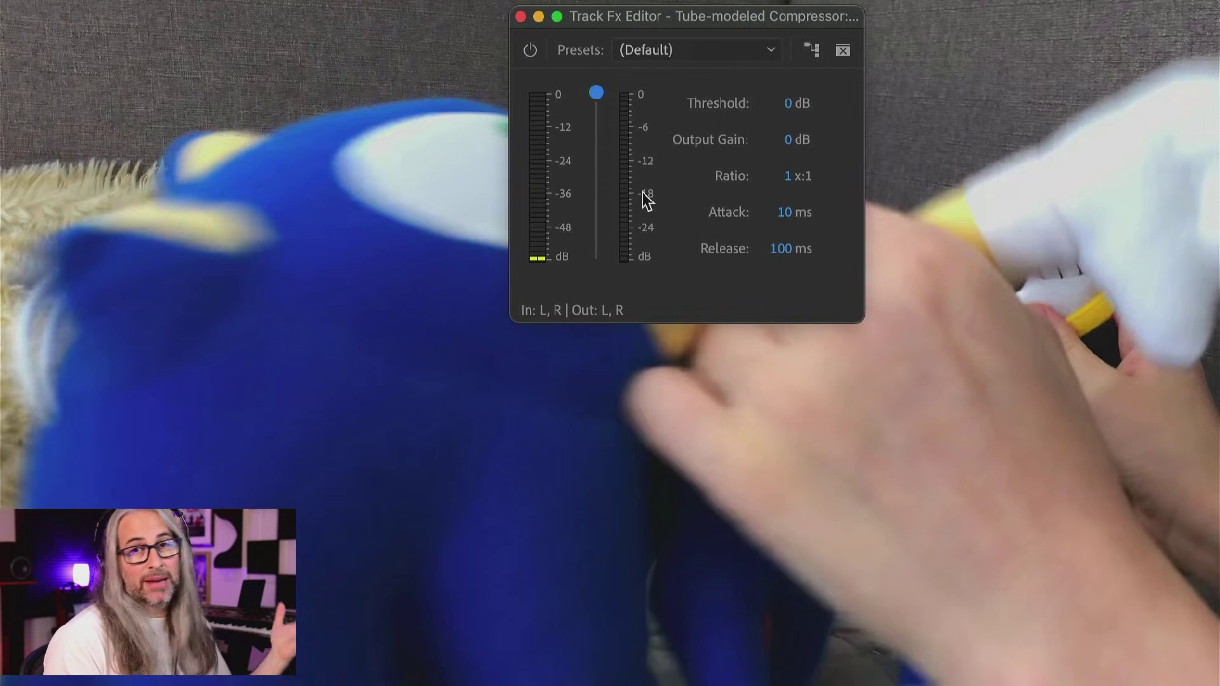
# Set the compressor's ratio to 3 and shorten its release time
pyautogui.click(787, 178)
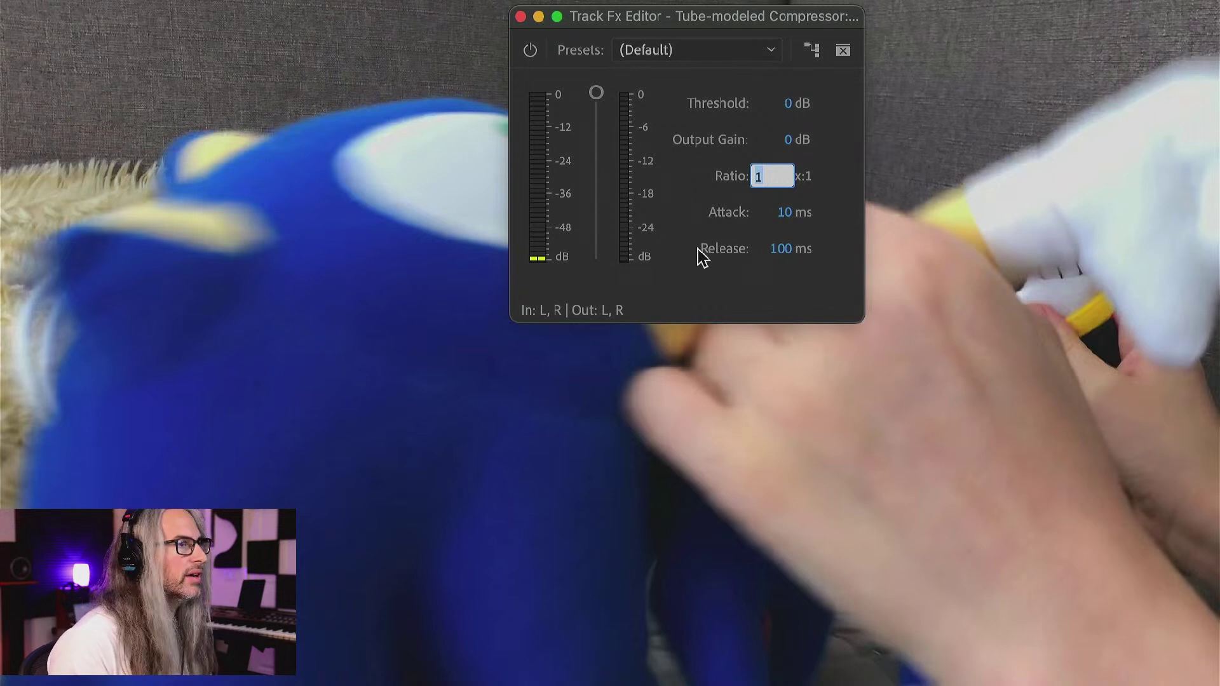
pyautogui.write('3')
pyautogui.click(693, 303)
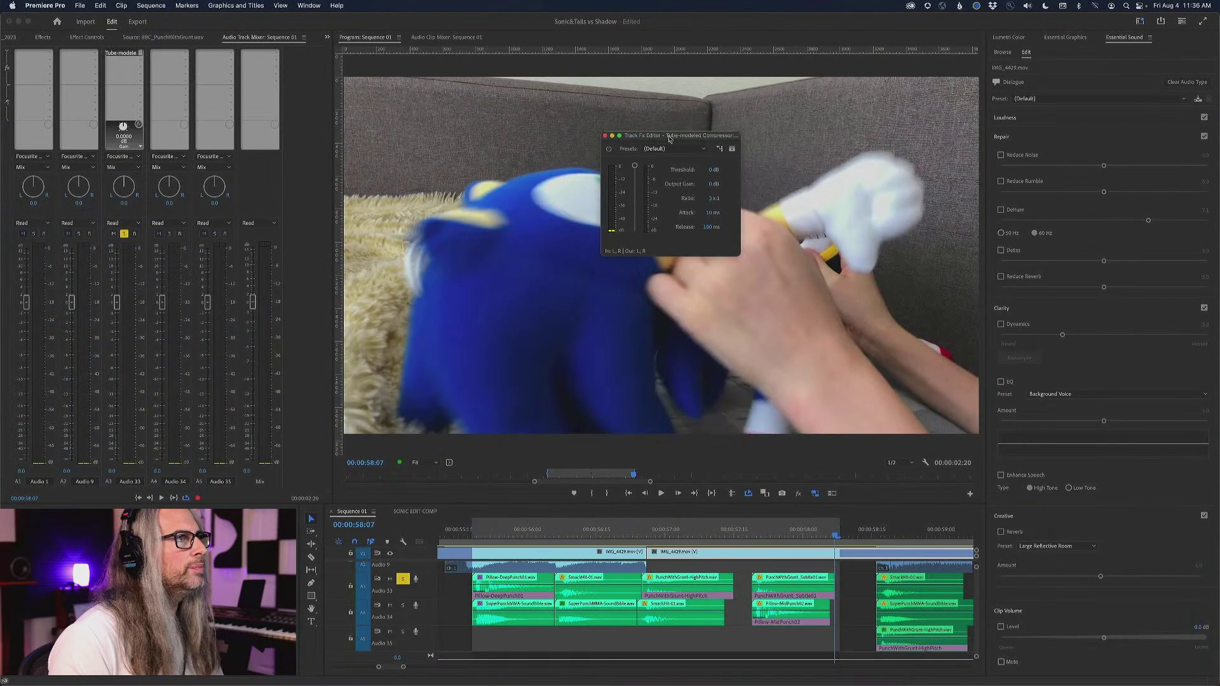
pyautogui.moveTo(669, 138); pyautogui.dragTo(645, 128)
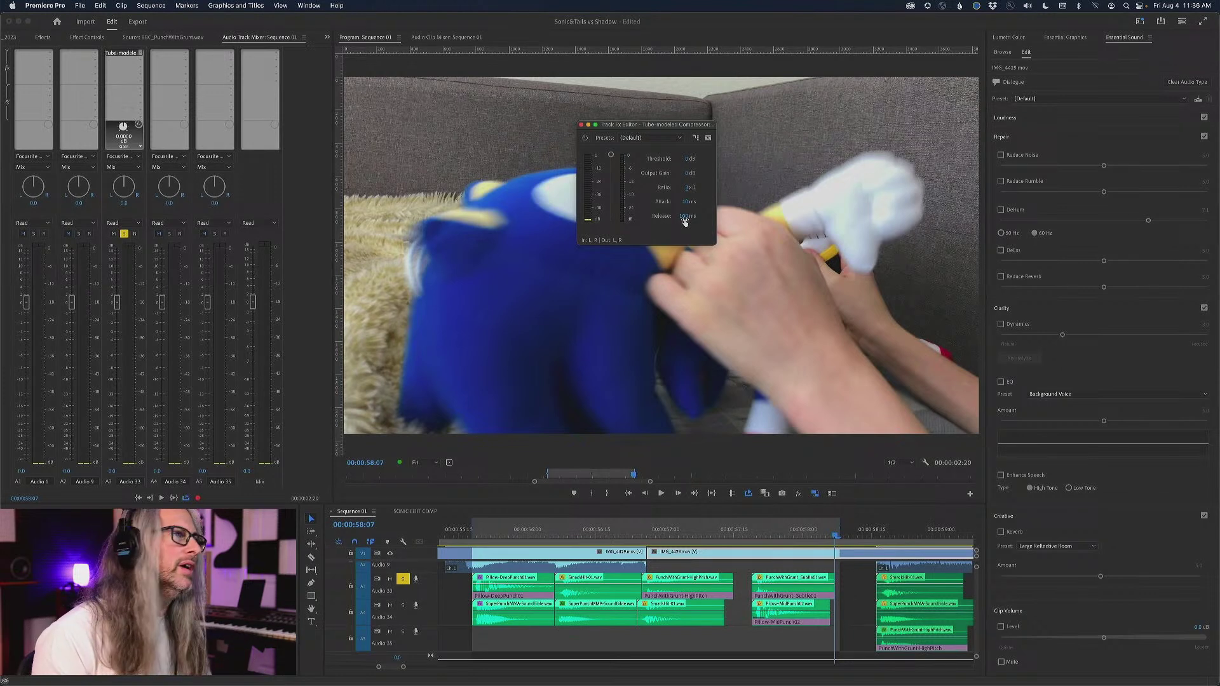
pyautogui.click(684, 216)
pyautogui.click(685, 217)
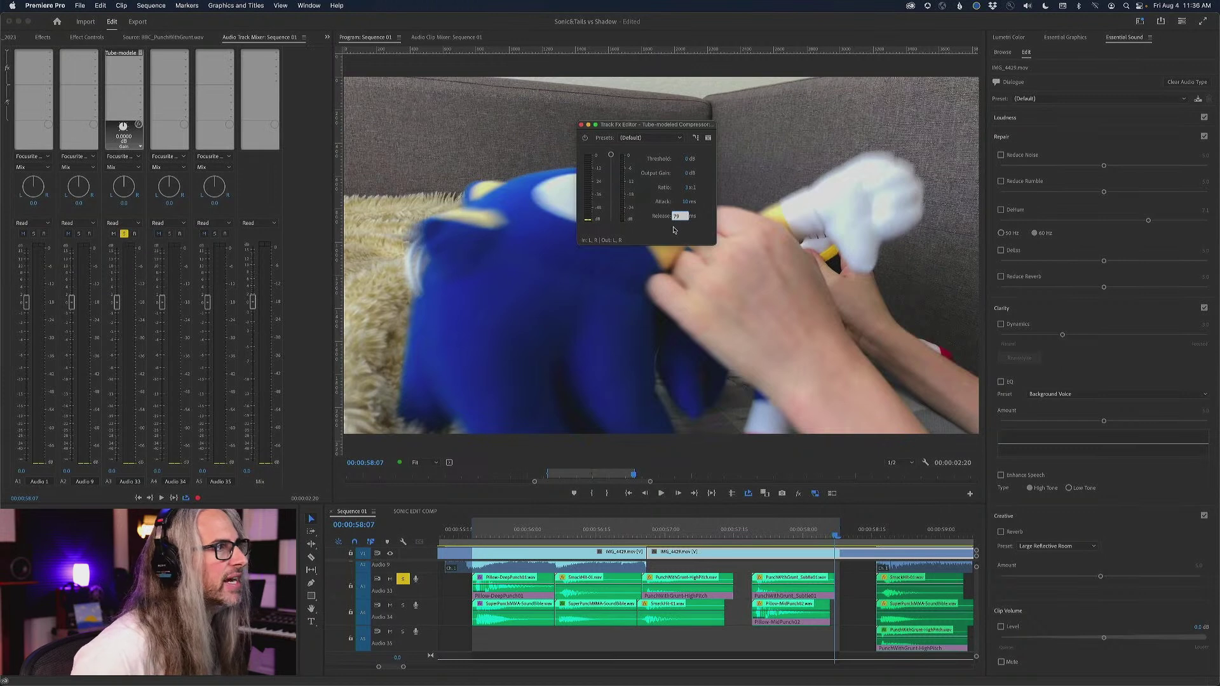
pyautogui.press('Return')
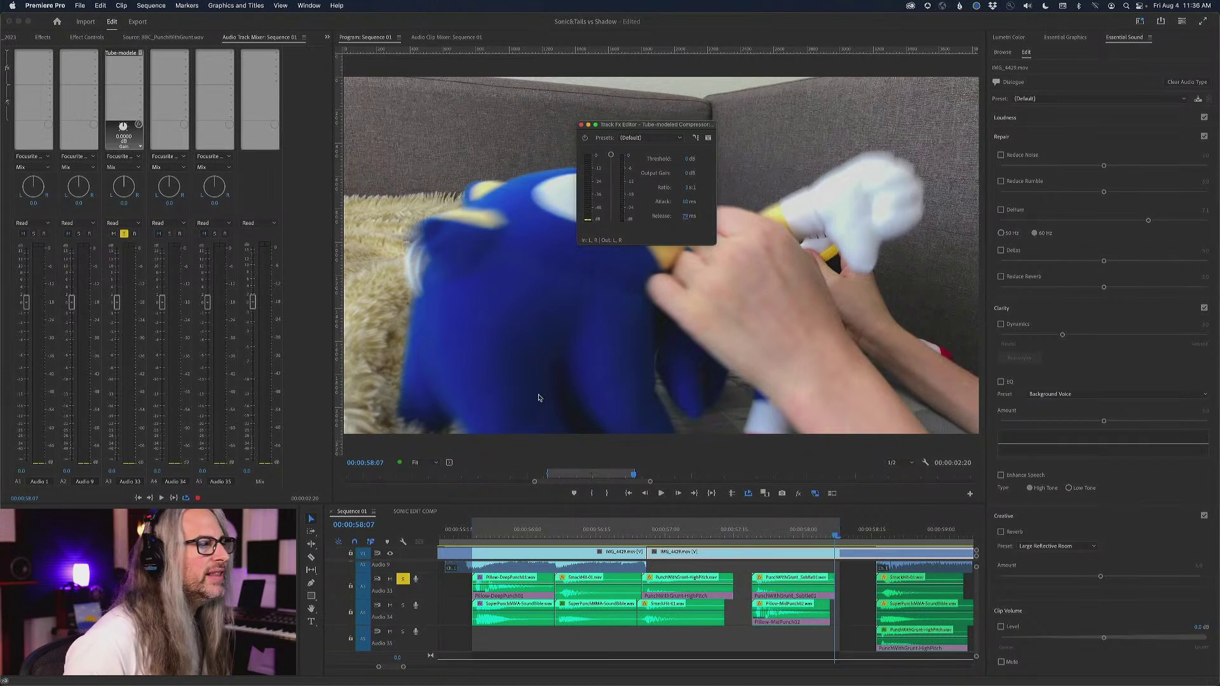
# Play the marked range while lowering the compressor's threshold to about -25 dB and raising its output gain to 2.5 dB
pyautogui.click(661, 494)
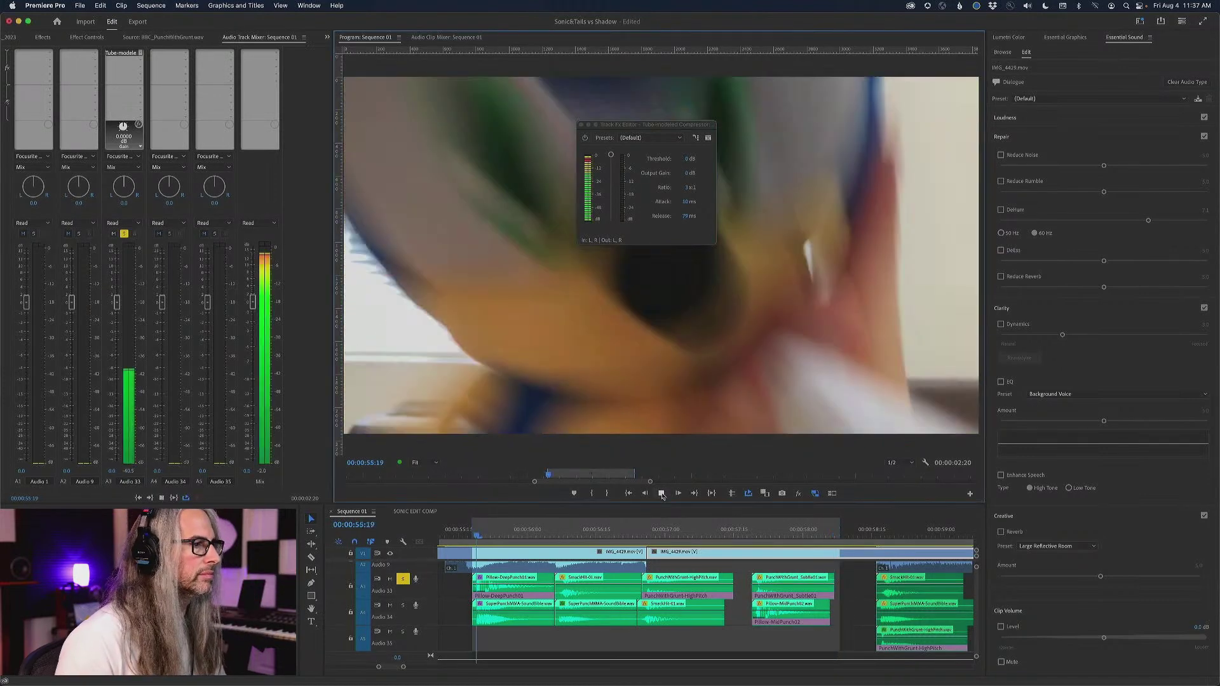
pyautogui.moveTo(610, 155); pyautogui.dragTo(614, 185)
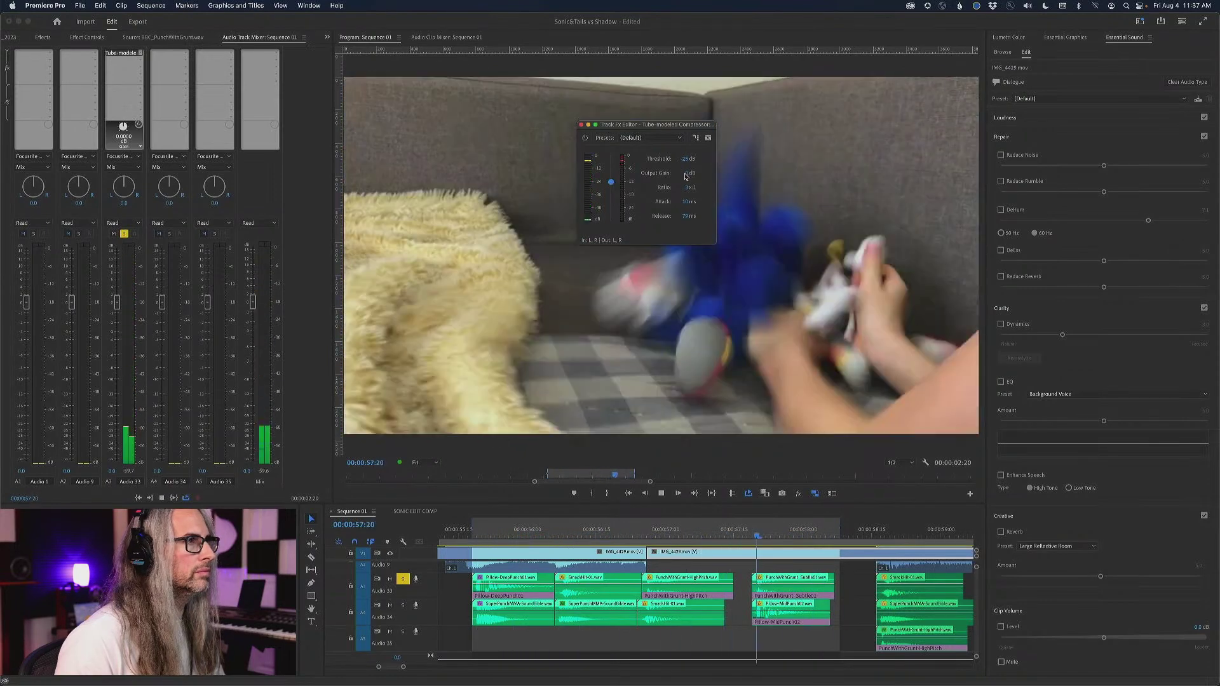
pyautogui.moveTo(688, 173); pyautogui.dragTo(703, 176)
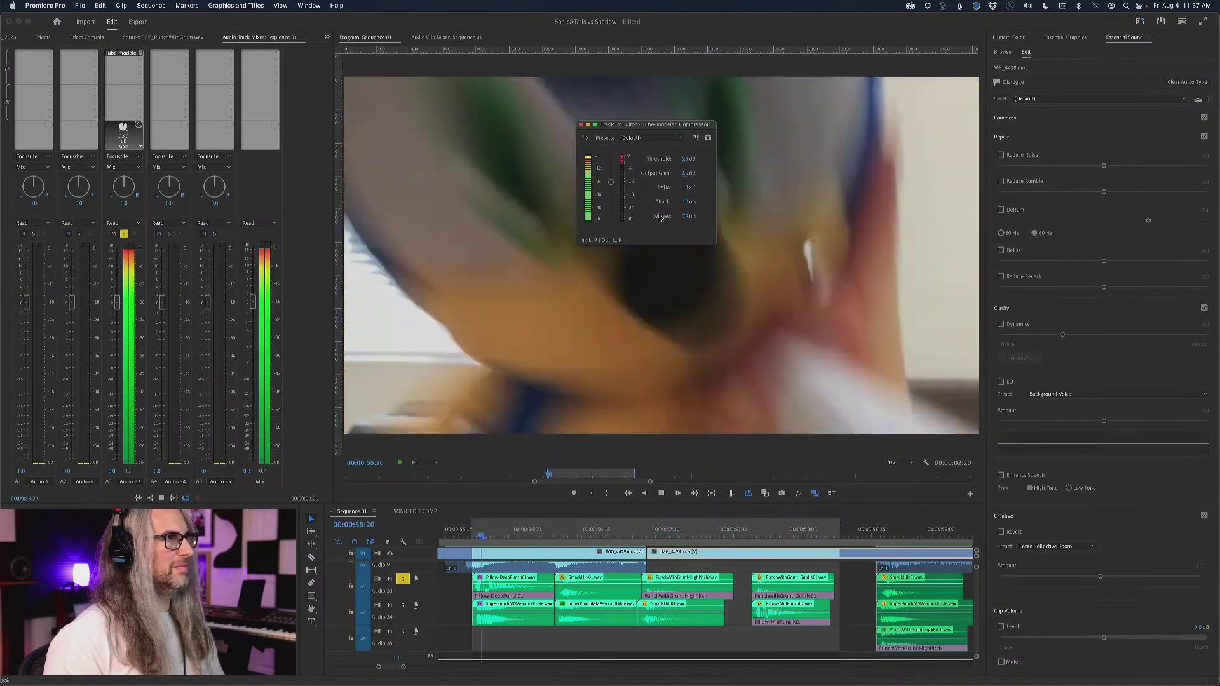
pyautogui.press('space')
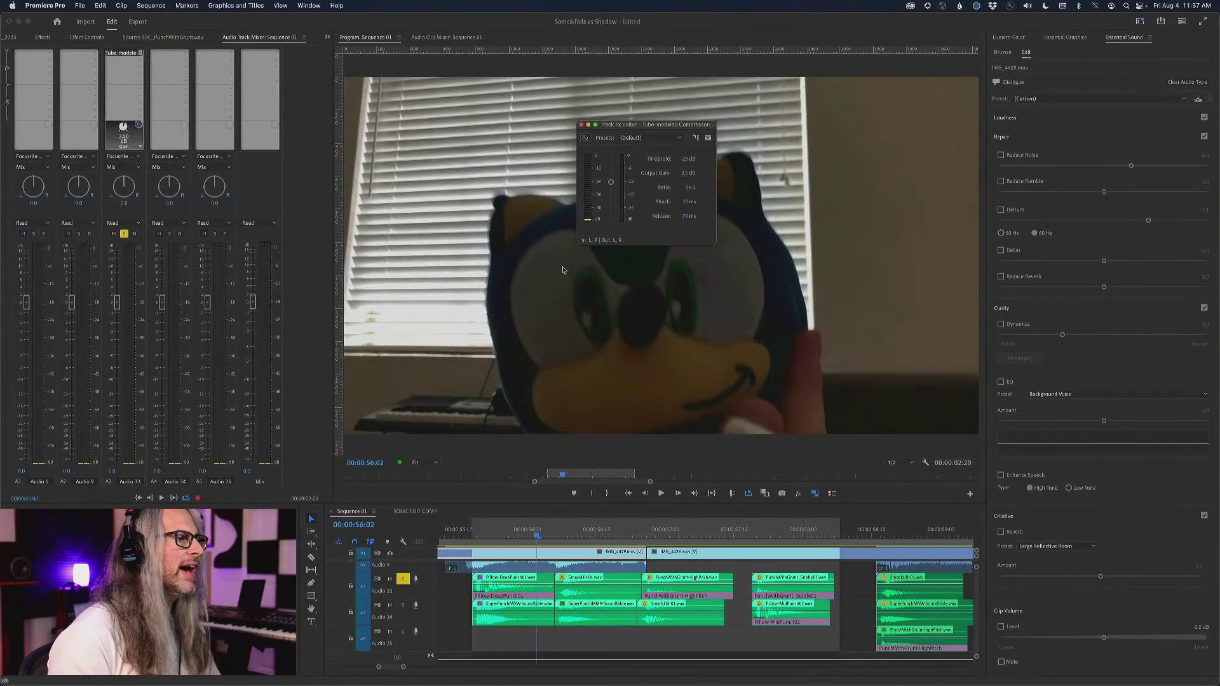
# Compare the punches with the compressor bypassed and enabled during playback, leave it enabled, and close its editor
pyautogui.press('space')
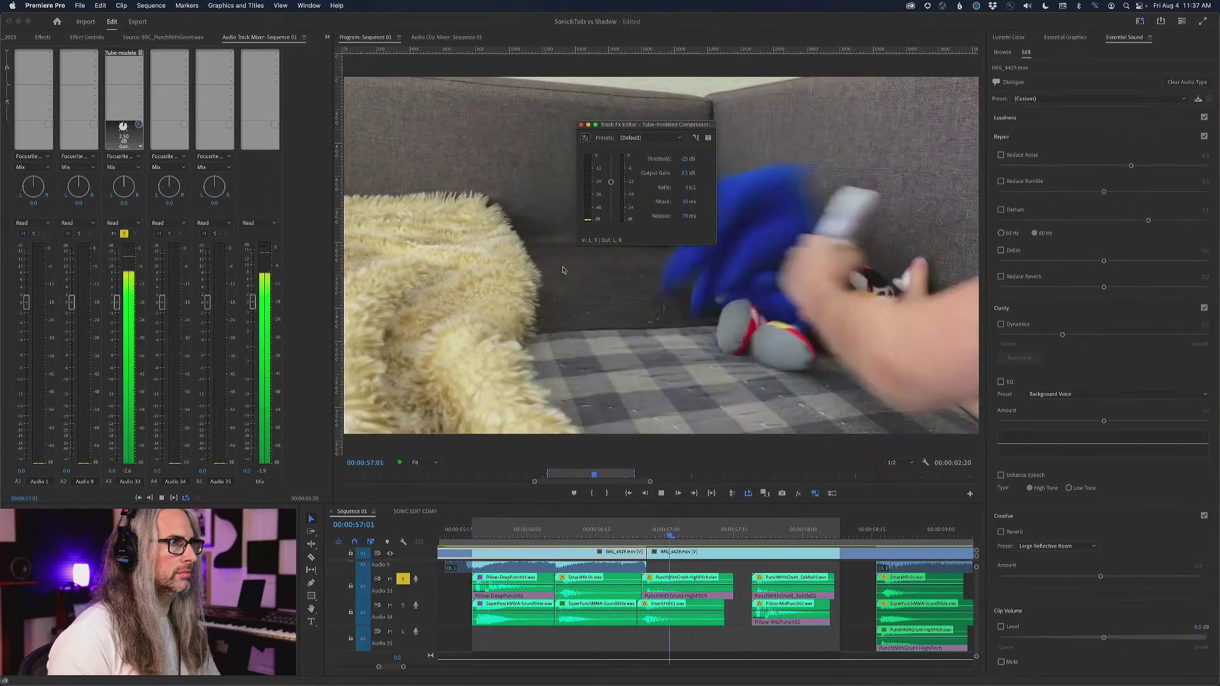
pyautogui.click(585, 139)
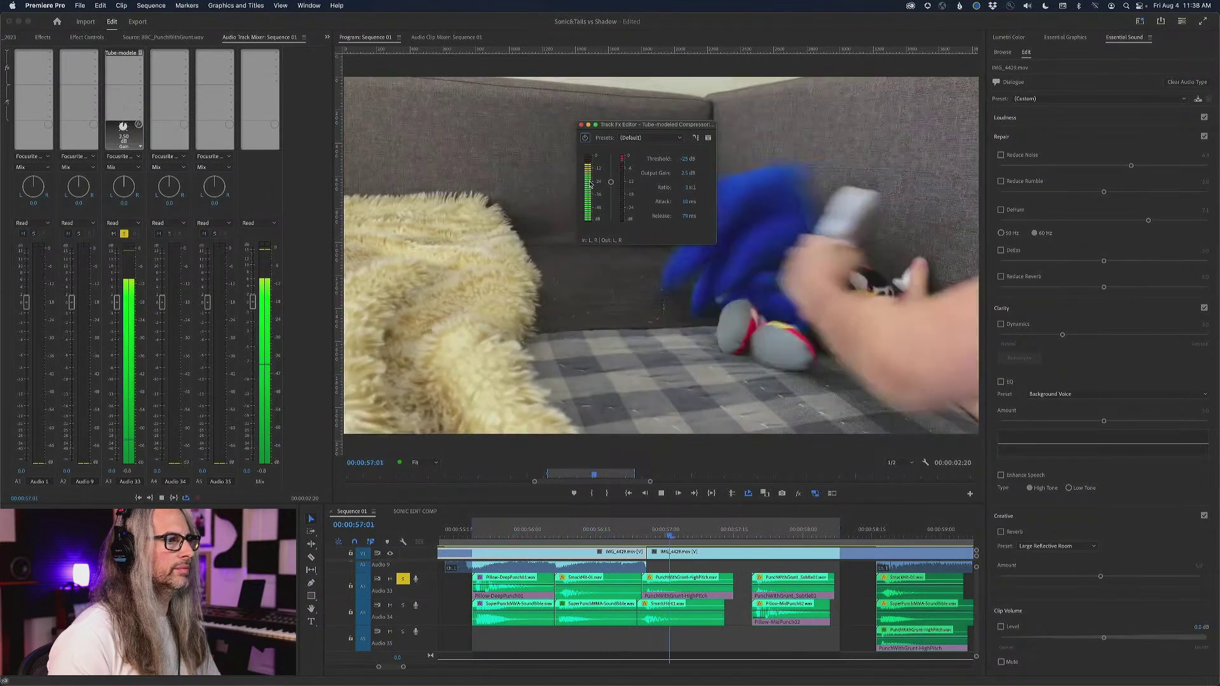
pyautogui.press('space')
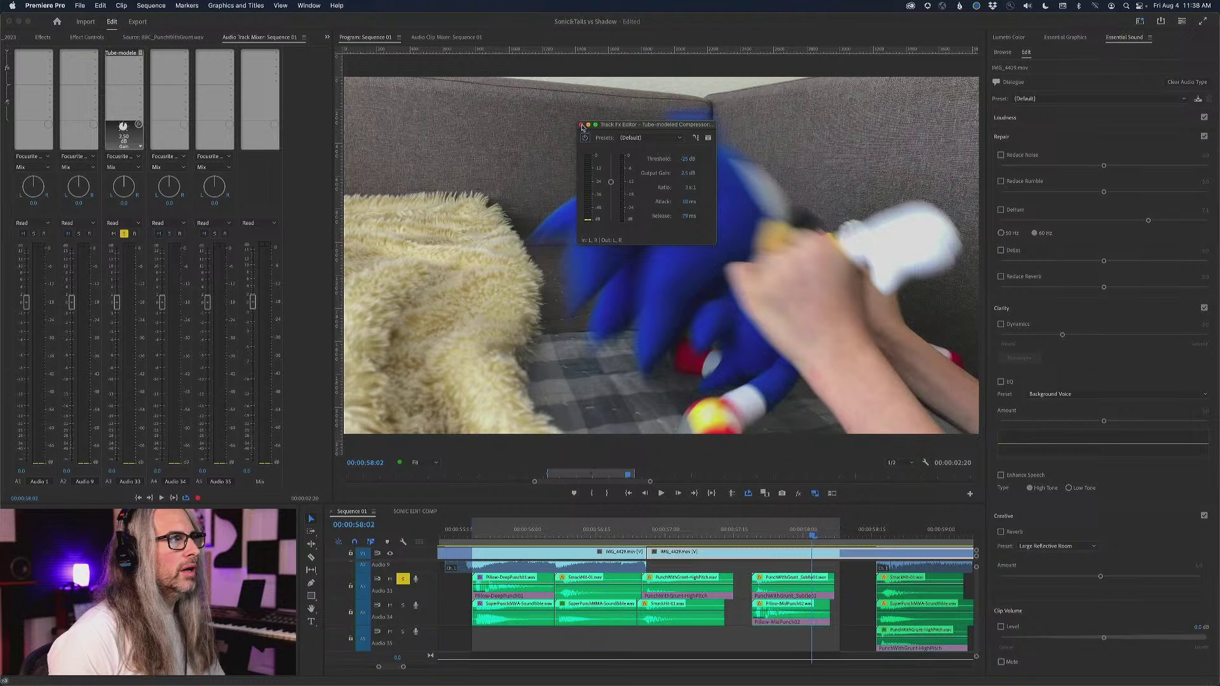
pyautogui.click(581, 125)
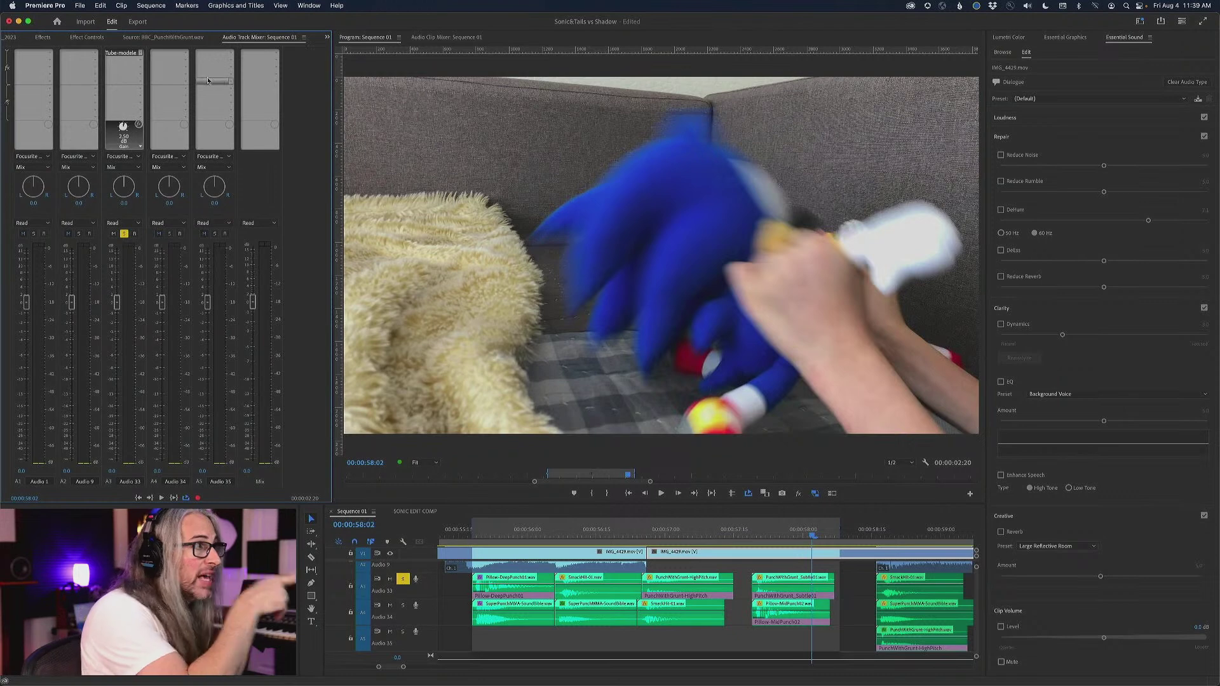
# Create a stereo submix send from the Audio 33 track and rename the submix to ROOMVERB
pyautogui.click(141, 91)
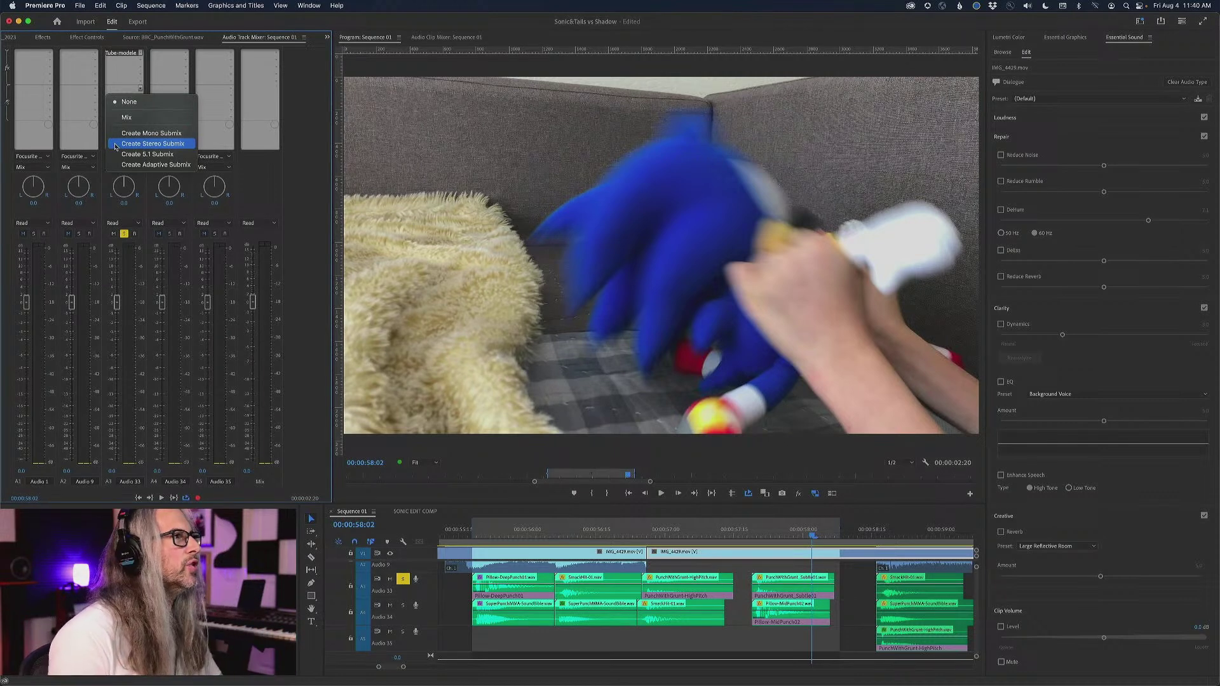
pyautogui.click(150, 145)
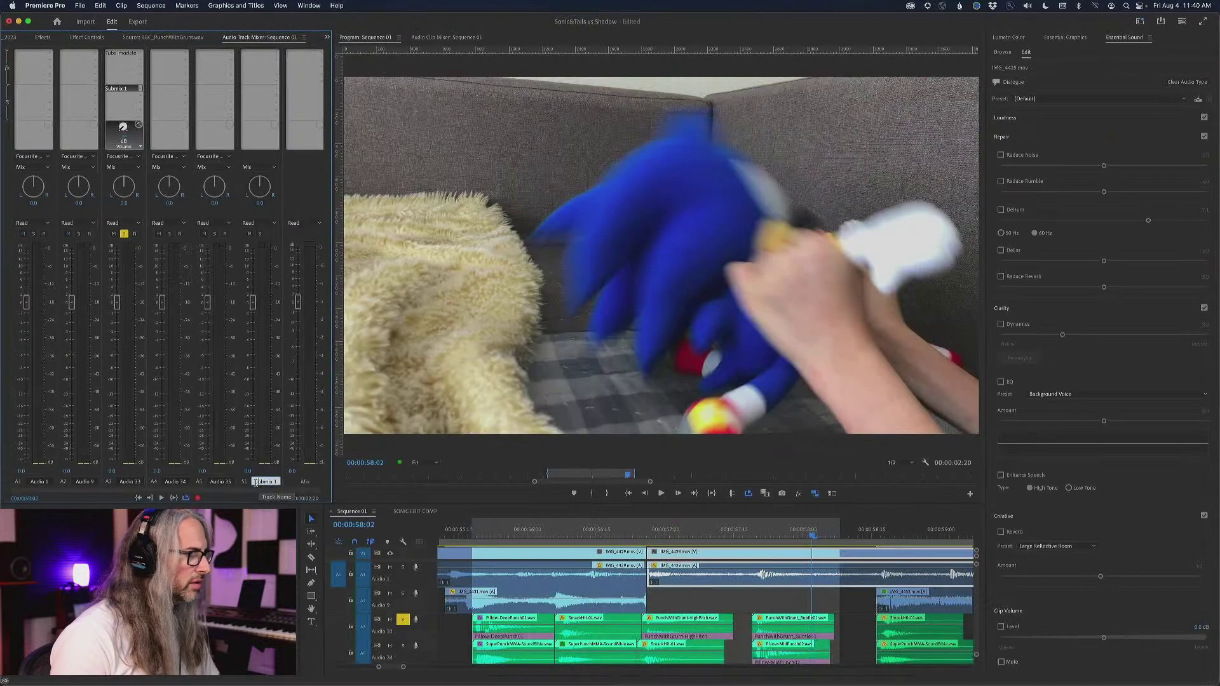
pyautogui.click(256, 483)
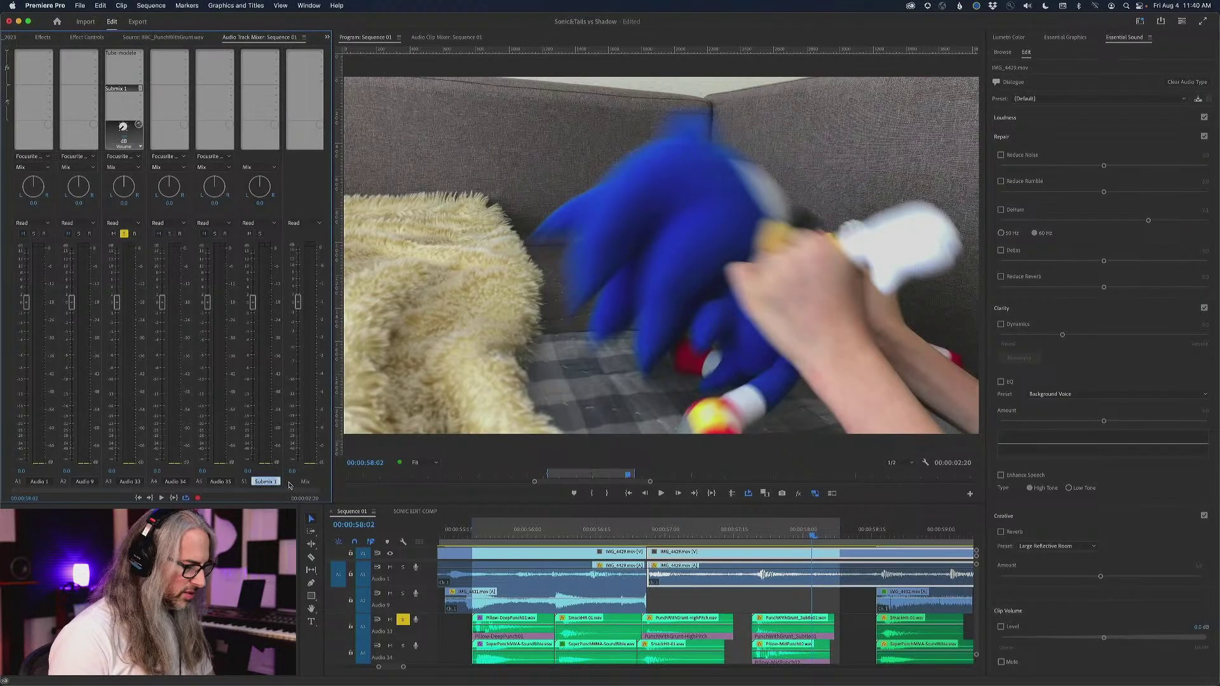
pyautogui.write('ROOM')
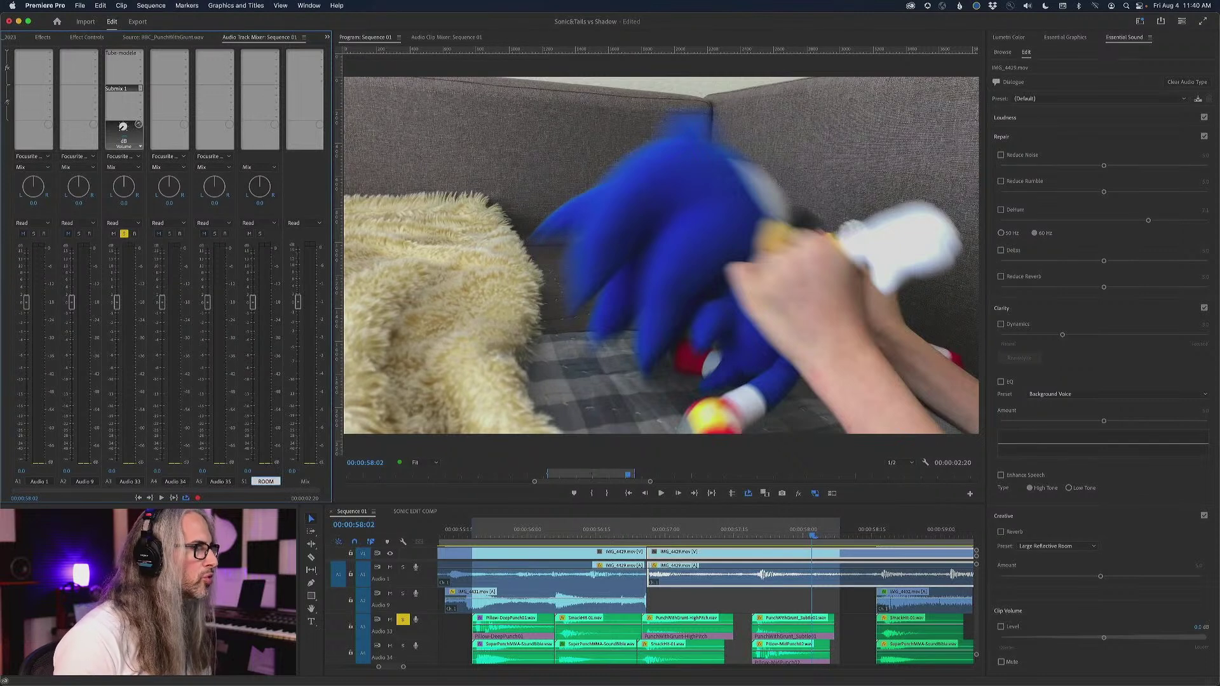
pyautogui.write('VERB')
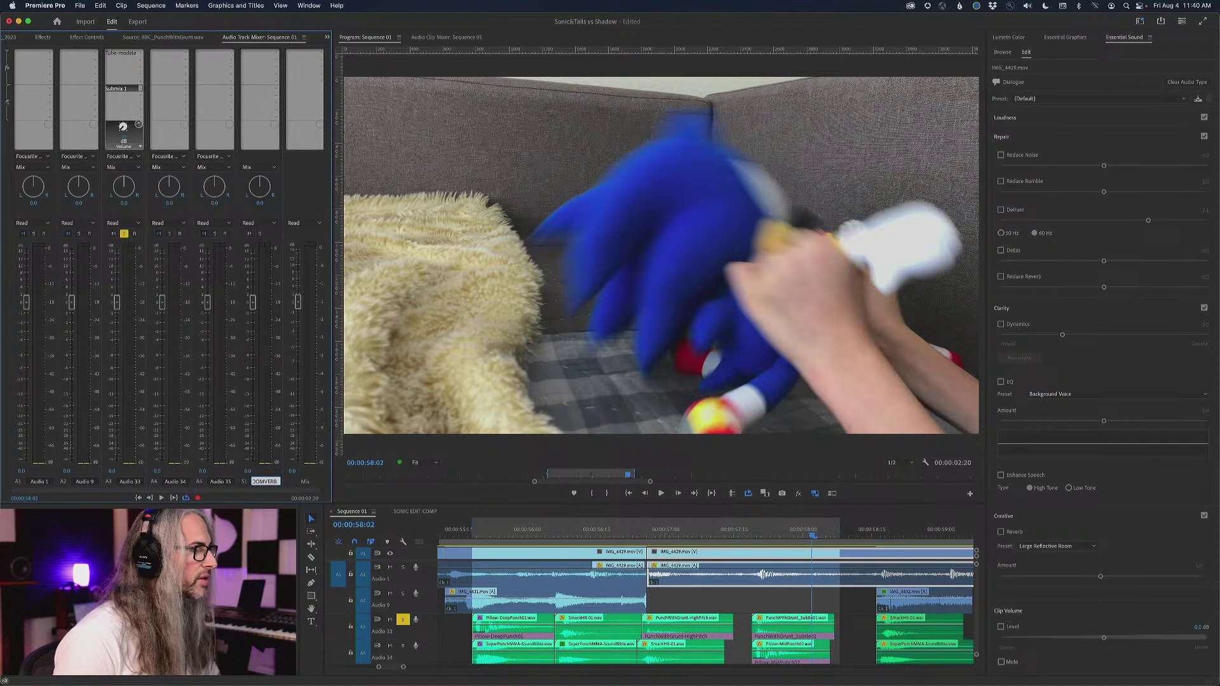
pyautogui.press('Return')
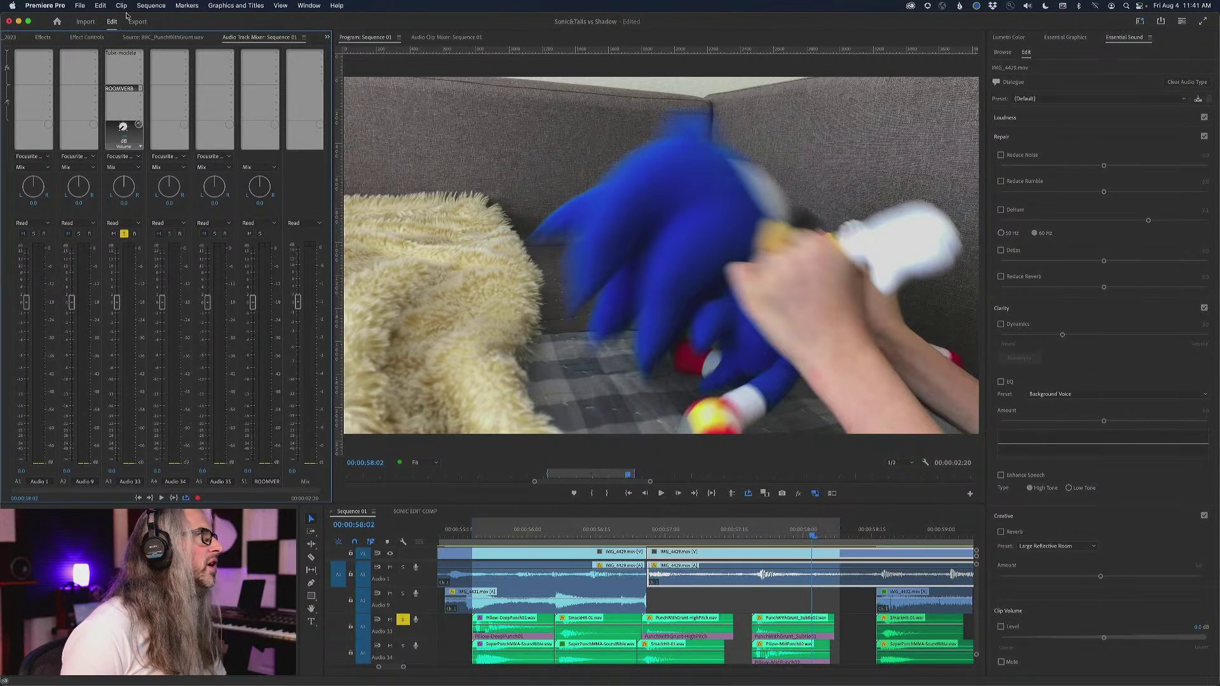
# Add a Studio Reverb effect to the ROOMVERB submix, open its editor, and move the editor window clear of the mixer
pyautogui.click(277, 55)
pyautogui.moveTo(310, 135)
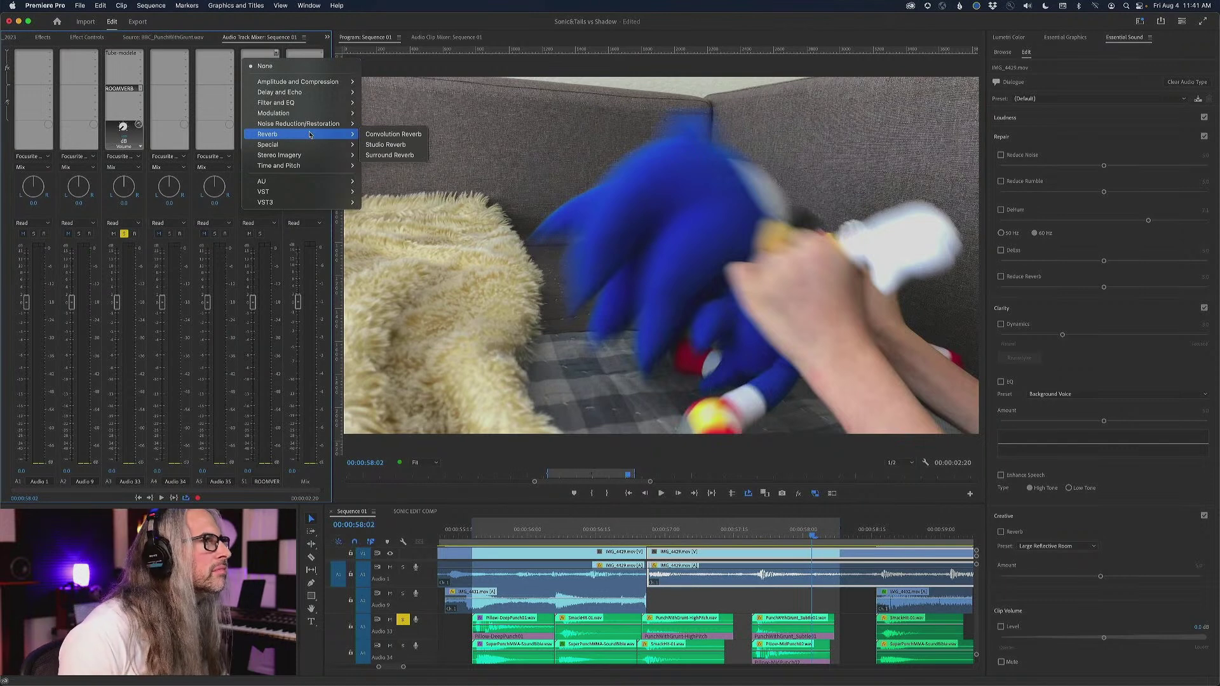
pyautogui.click(411, 145)
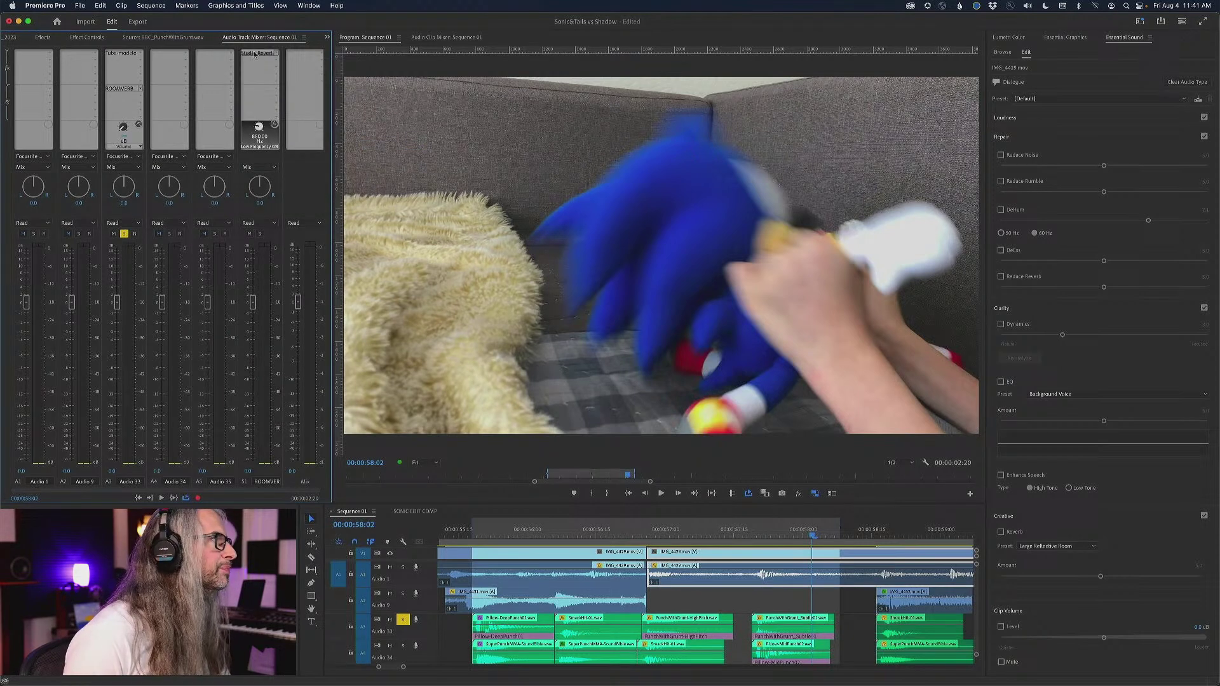
pyautogui.doubleClick(256, 53)
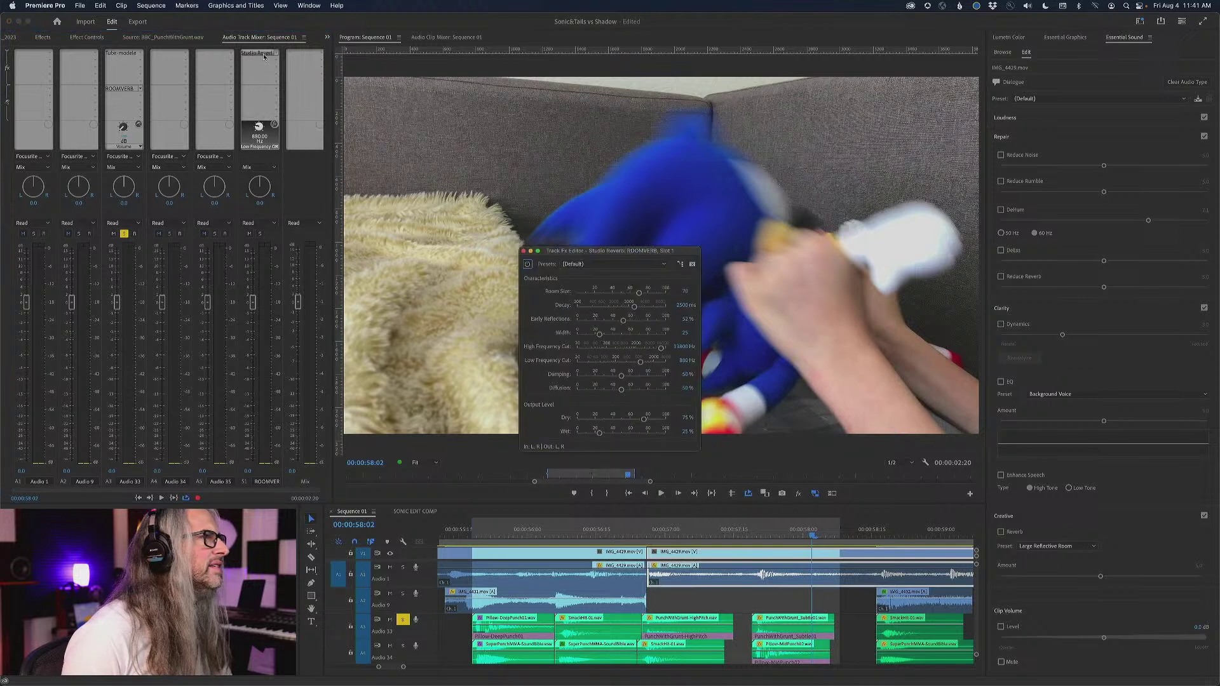
pyautogui.moveTo(581, 252); pyautogui.dragTo(518, 98)
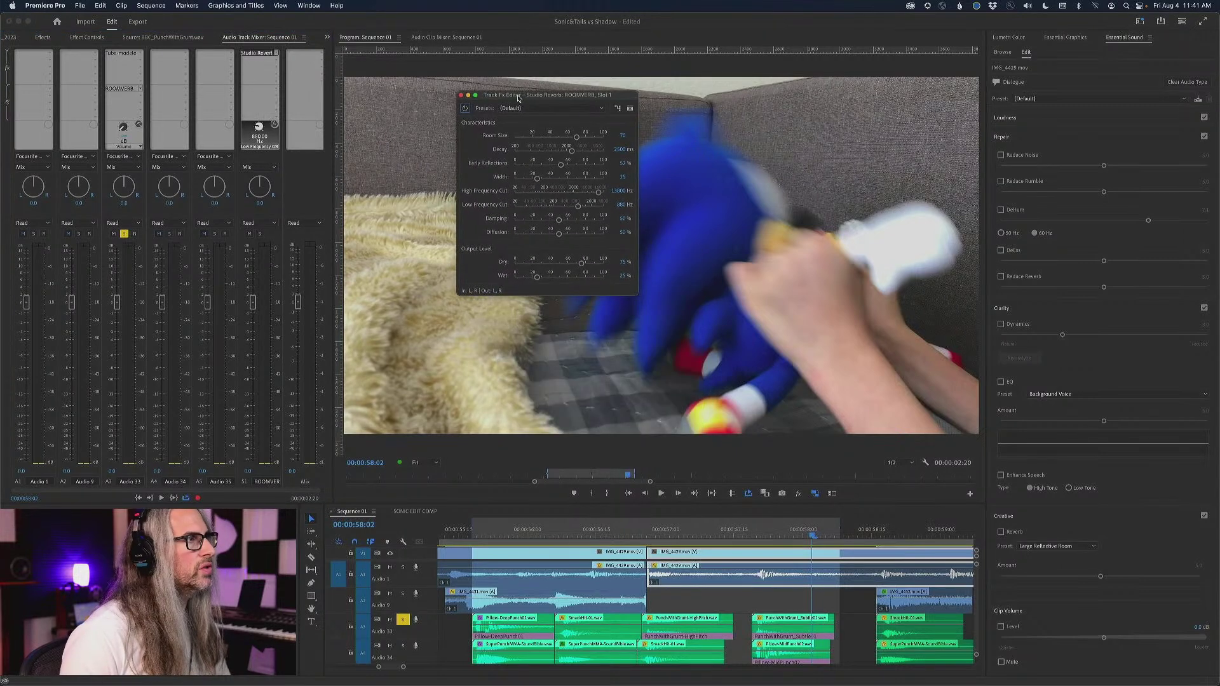
# Load the Great Hall preset in the Studio Reverb and set the output levels to 0% dry and 100% wet
pyautogui.click(557, 109)
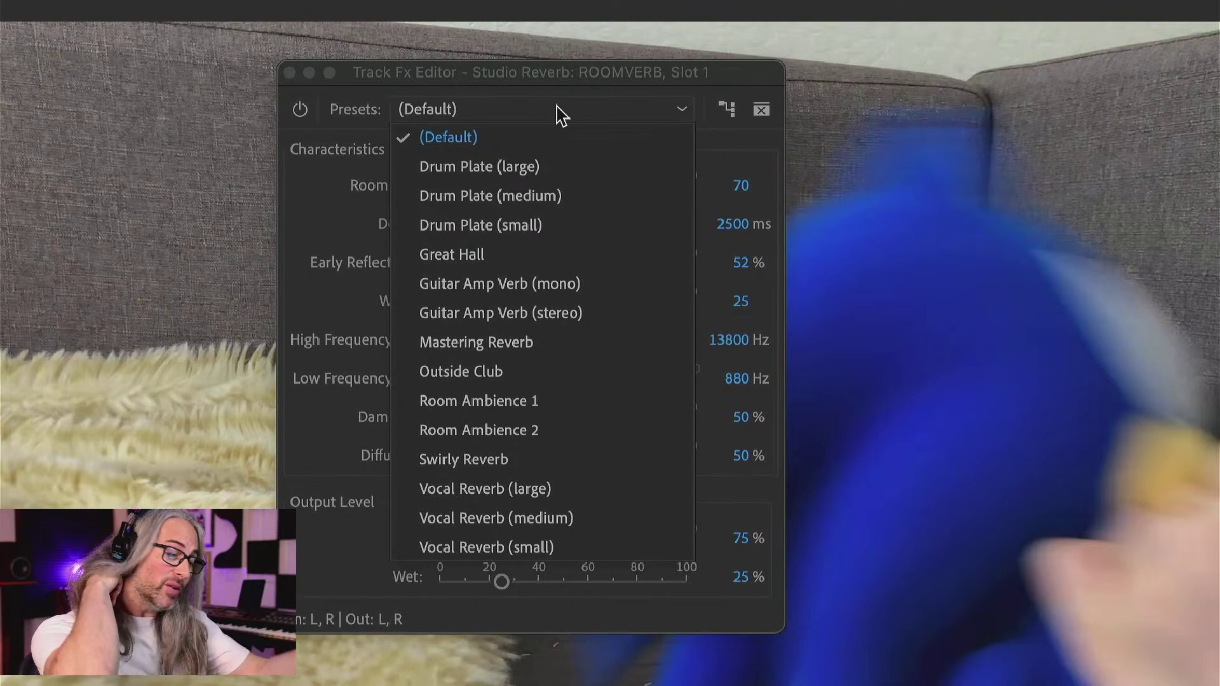
pyautogui.click(515, 255)
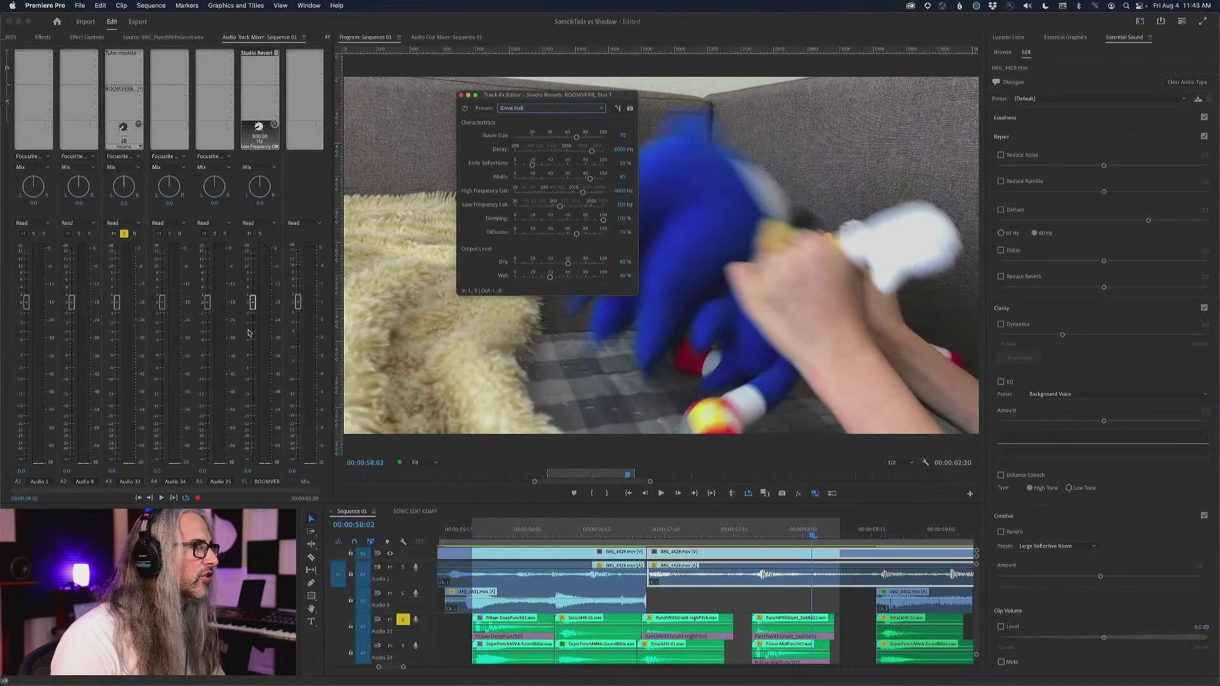
pyautogui.moveTo(252, 305)
pyautogui.mouseDown()
pyautogui.moveTo(253, 351)
pyautogui.moveTo(260, 307)
pyautogui.mouseUp()
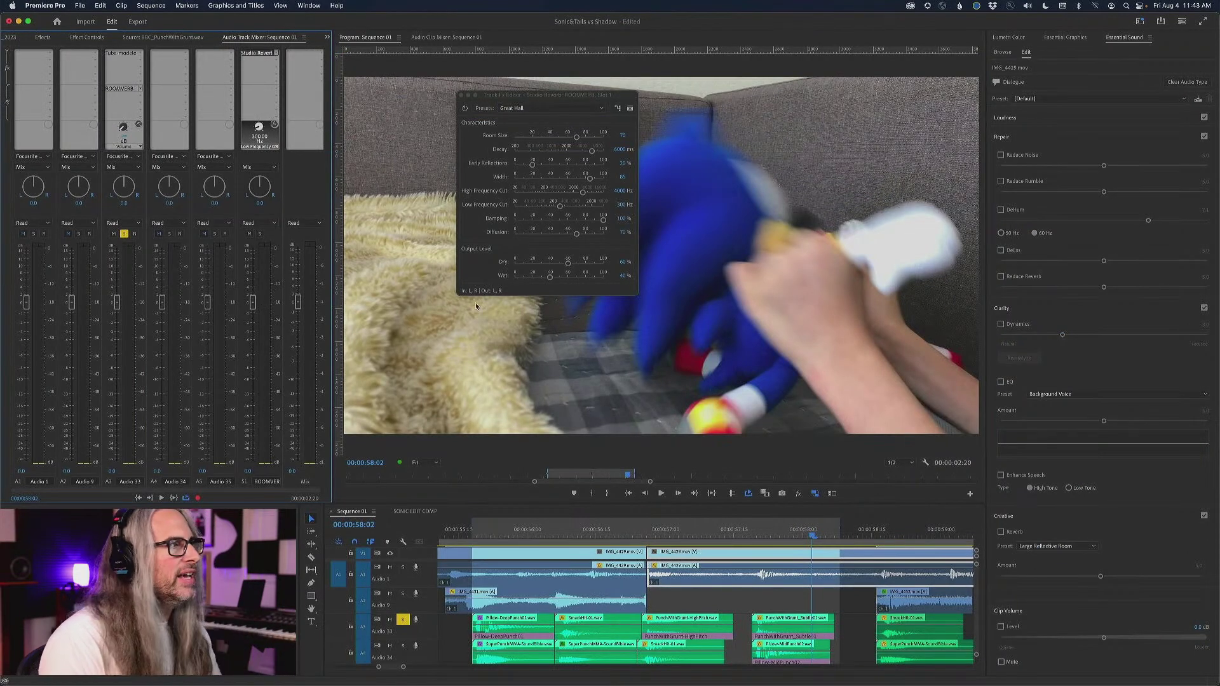
pyautogui.click(569, 263)
pyautogui.moveTo(568, 263); pyautogui.dragTo(603, 276)
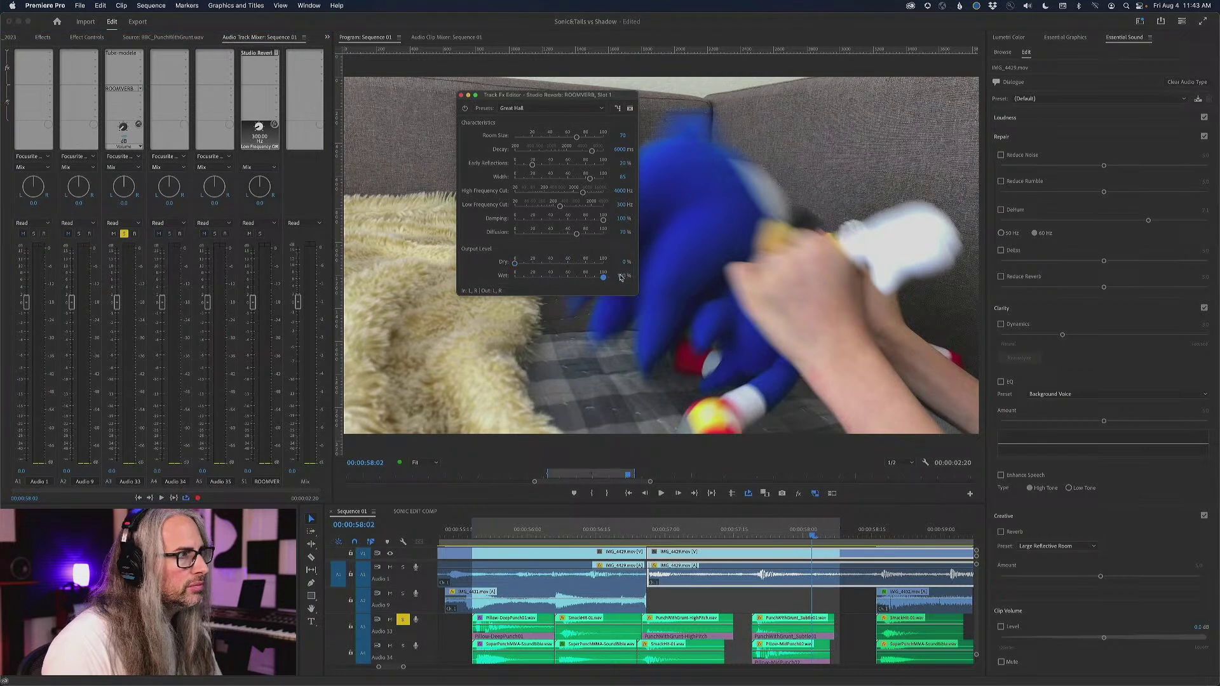
# Switch Audio 33's ROOMVERB send to Pre-Fader and raise the send volume while playing the marked range
pyautogui.rightClick(124, 92)
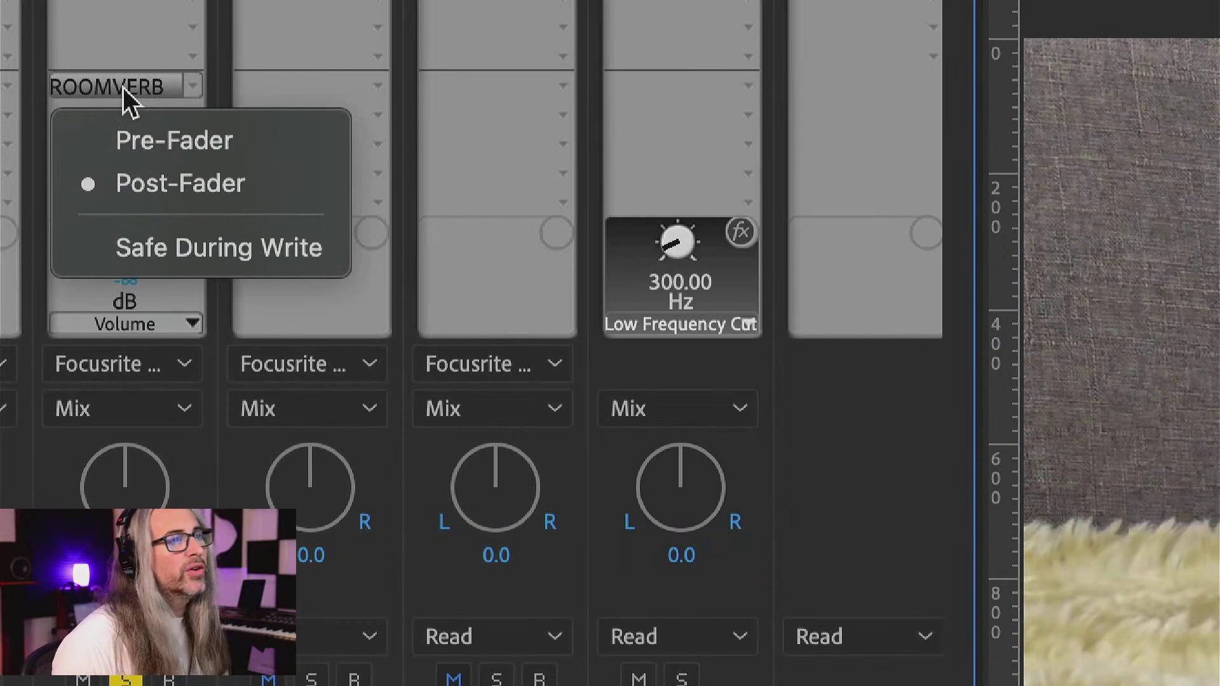
pyautogui.click(163, 154)
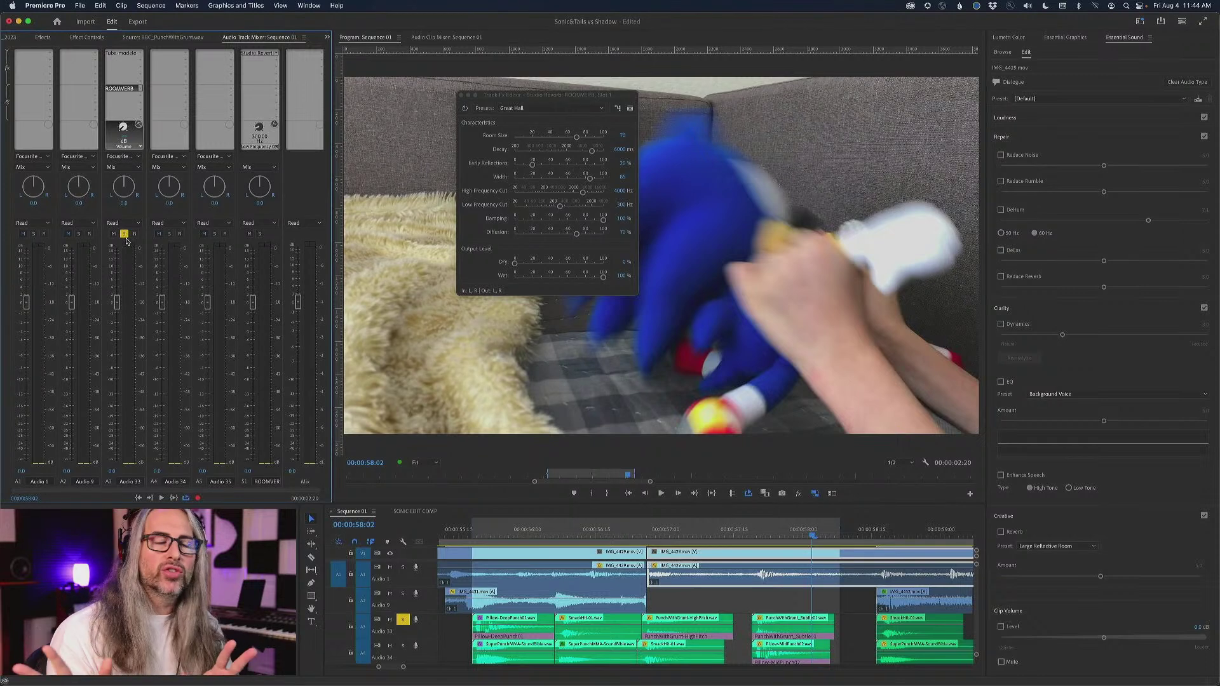
pyautogui.rightClick(123, 89)
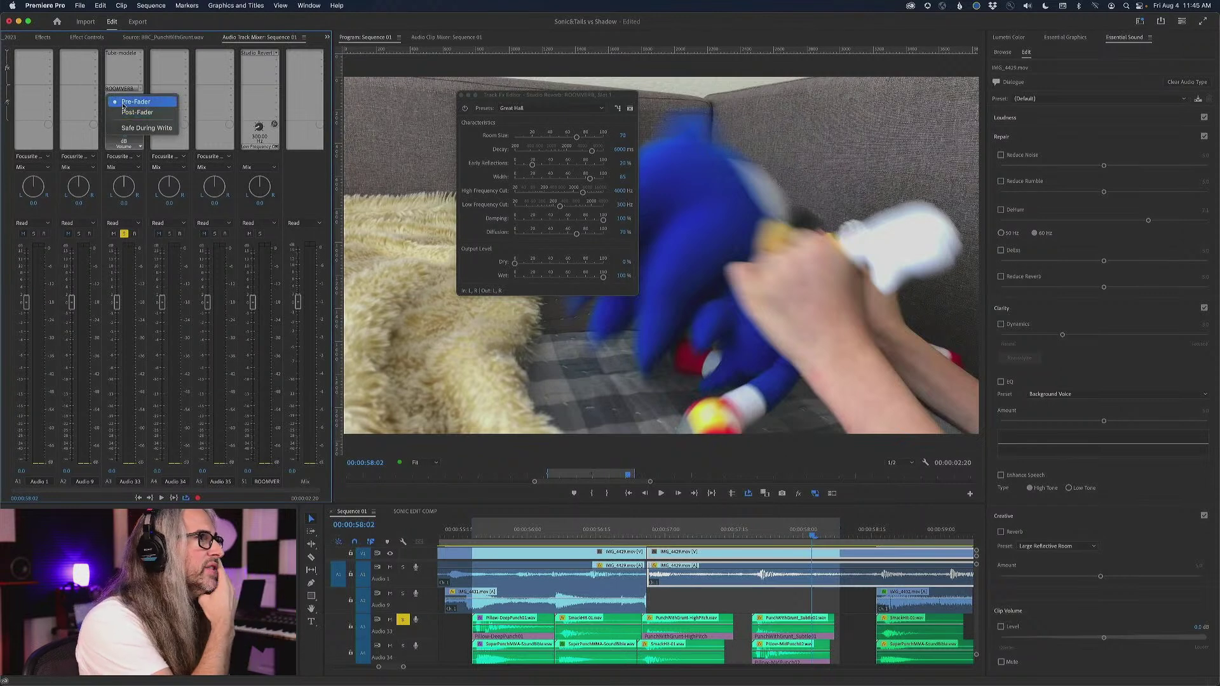
pyautogui.click(123, 105)
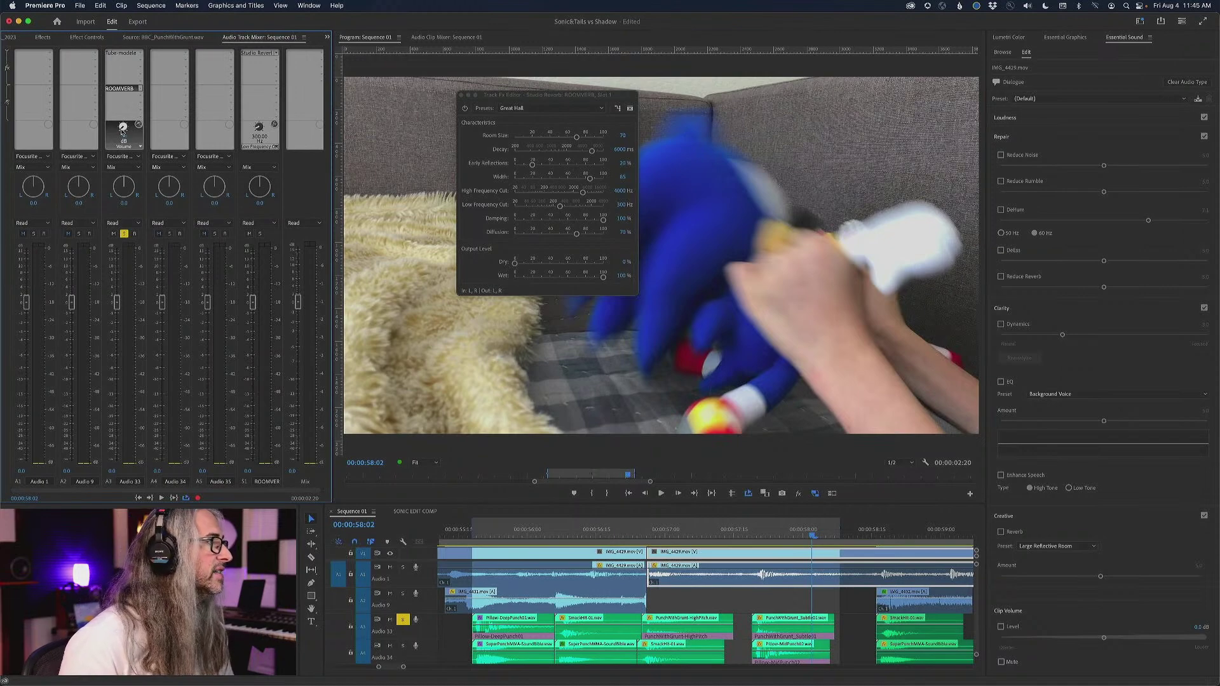
pyautogui.press('space')
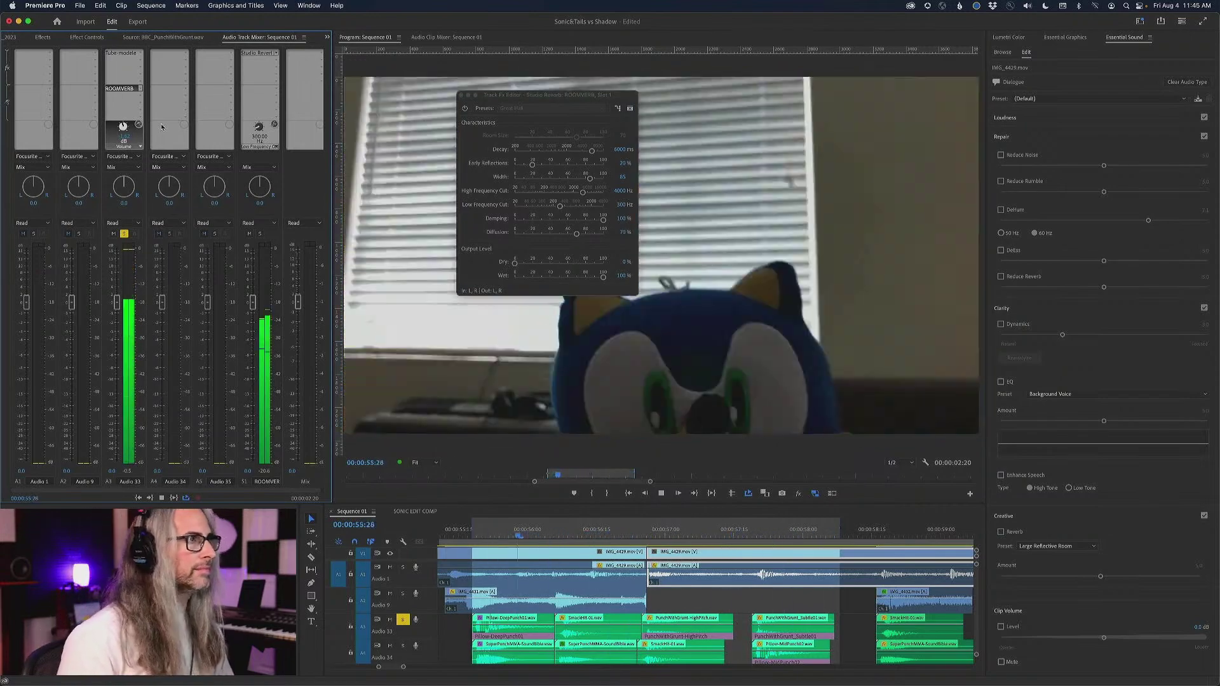
pyautogui.press('space')
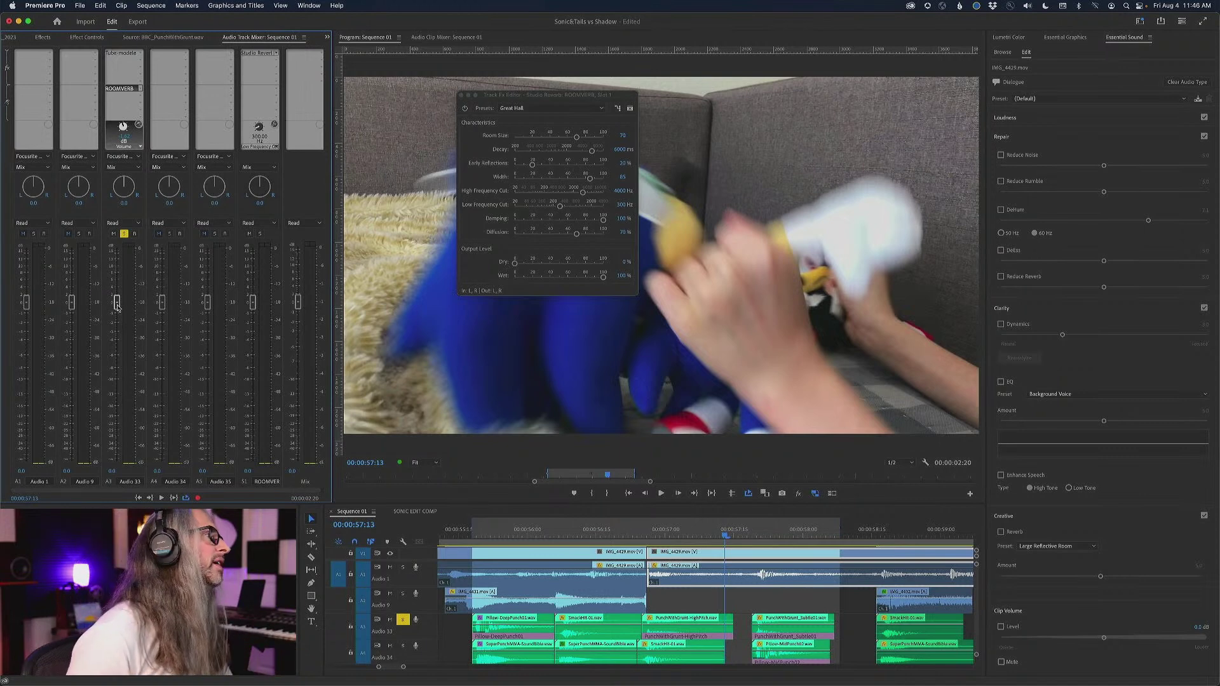
# Audition the pre-fader send during playback by pulling Audio 33's fader all the way down and returning it to 0 dB
pyautogui.moveTo(117, 306)
pyautogui.mouseDown()
pyautogui.moveTo(117, 366)
pyautogui.moveTo(117, 306)
pyautogui.mouseUp()
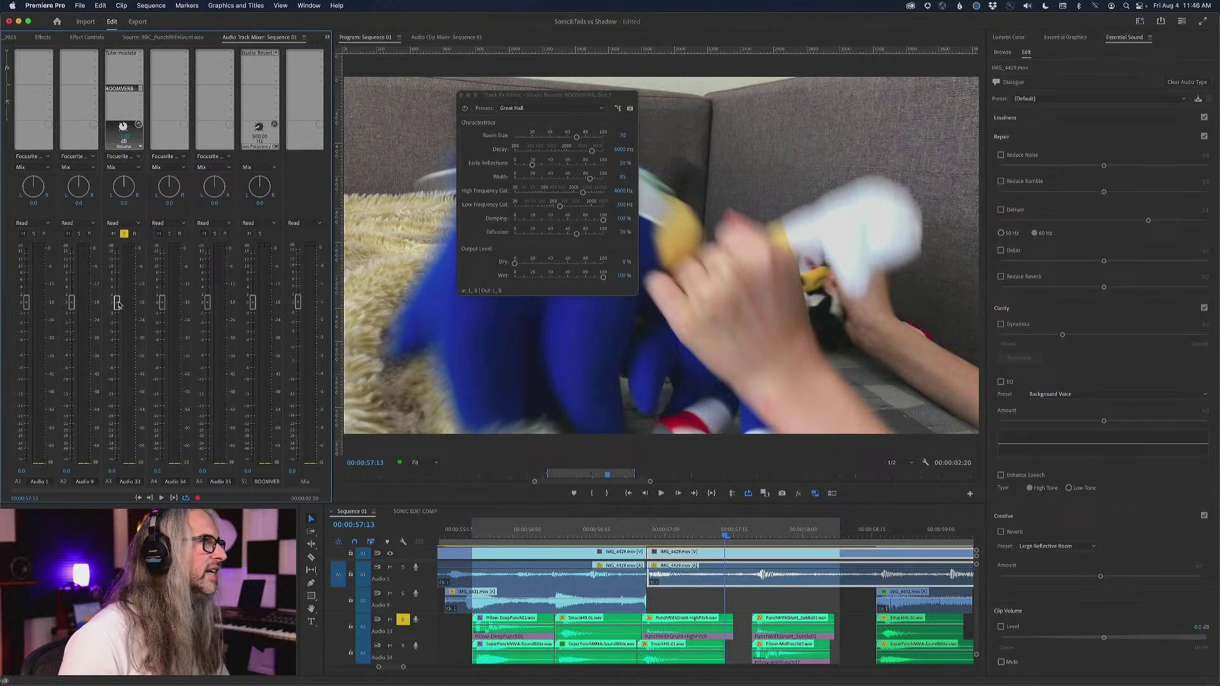
pyautogui.press('space')
pyautogui.moveTo(118, 306); pyautogui.dragTo(109, 471)
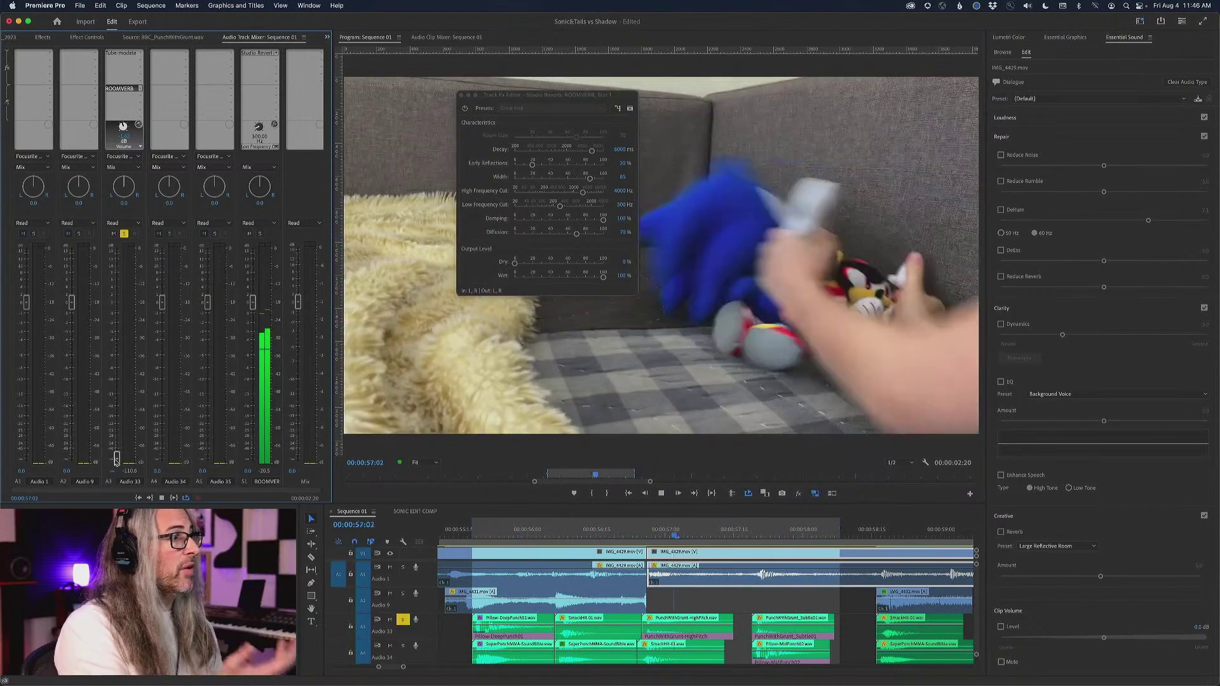
pyautogui.moveTo(117, 460); pyautogui.dragTo(116, 304)
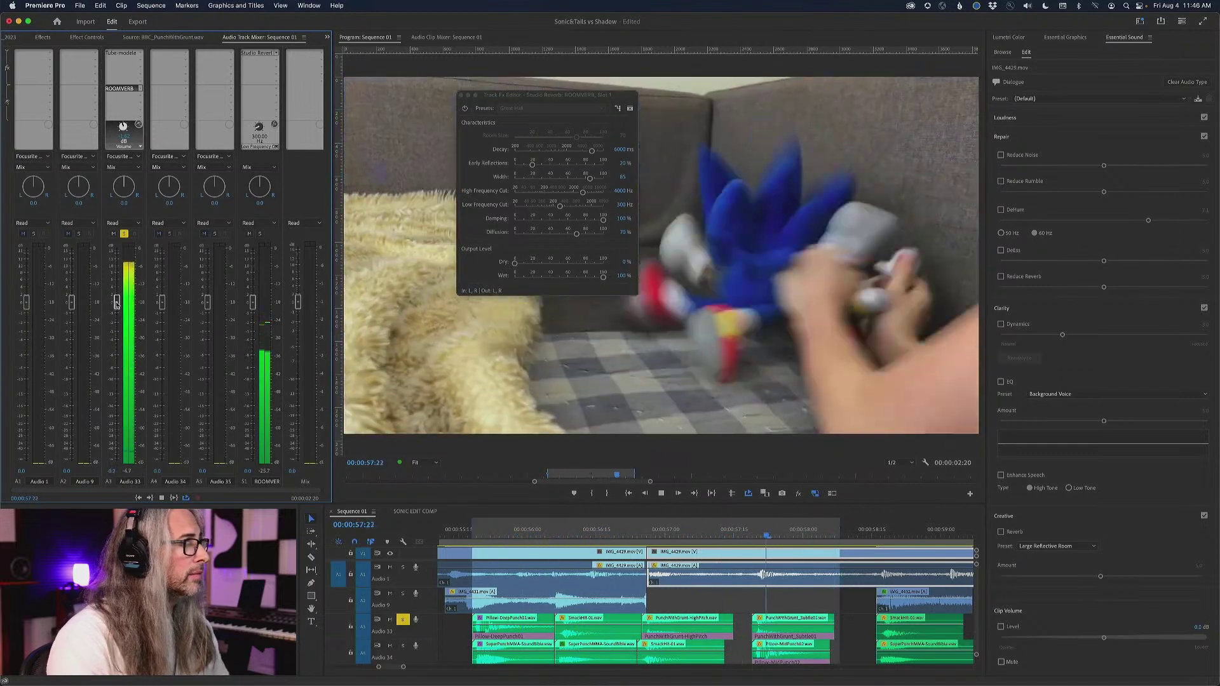
pyautogui.press('space')
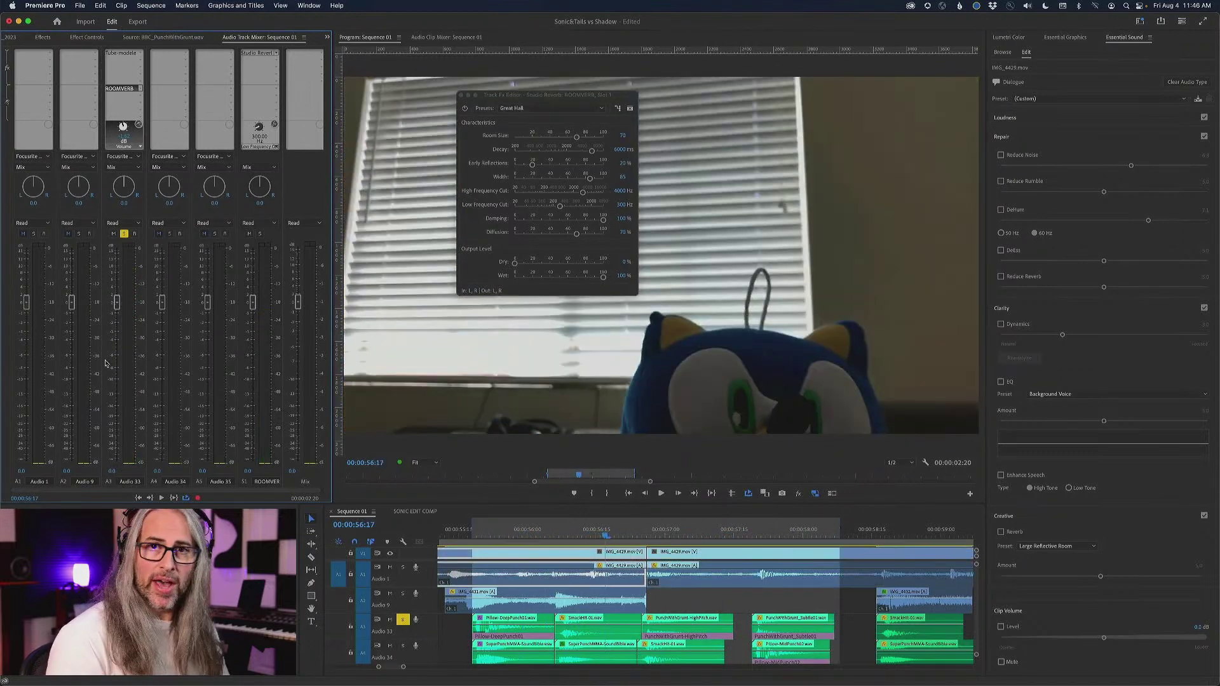
# Set the ROOMVERB send to Post-Fader and test it during playback by lowering Audio 33's fader fully and restoring it to 0 dB
pyautogui.rightClick(116, 90)
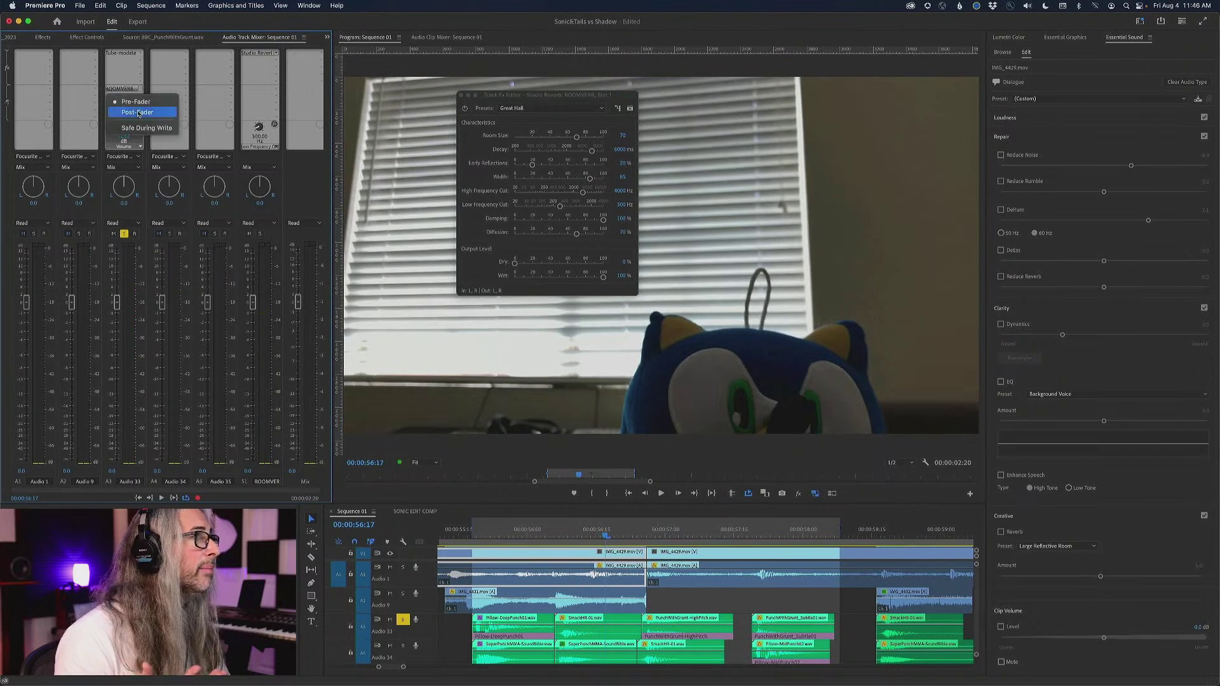
pyautogui.click(138, 113)
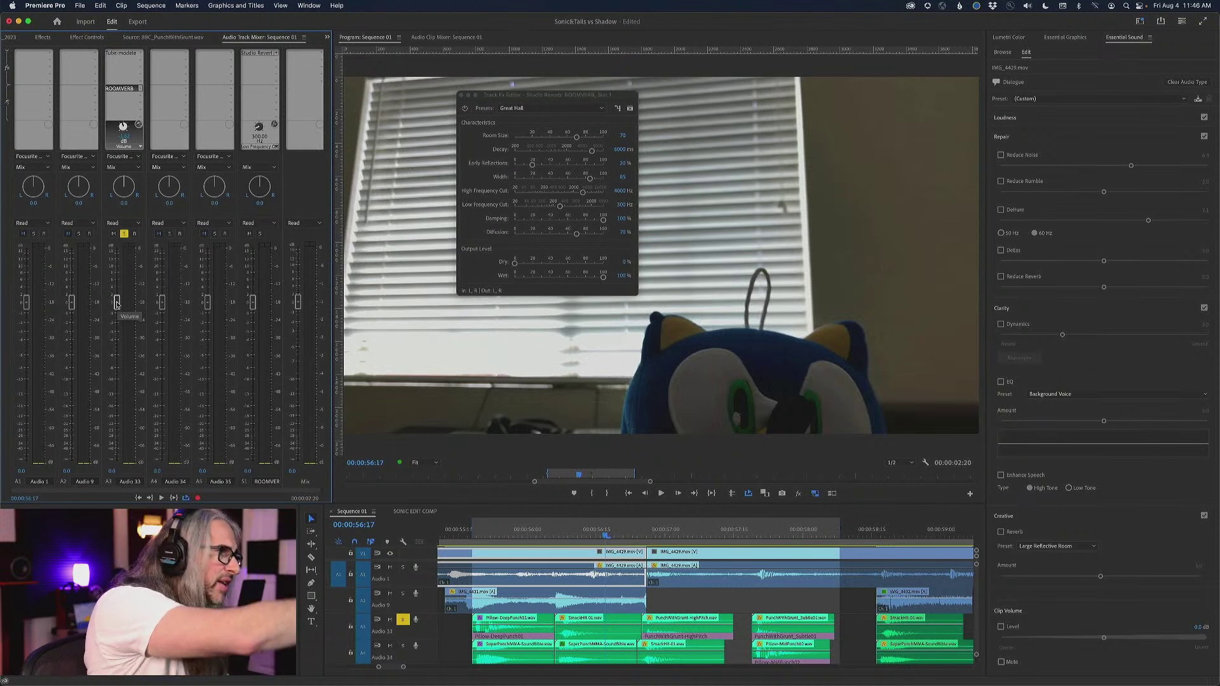
pyautogui.press('space')
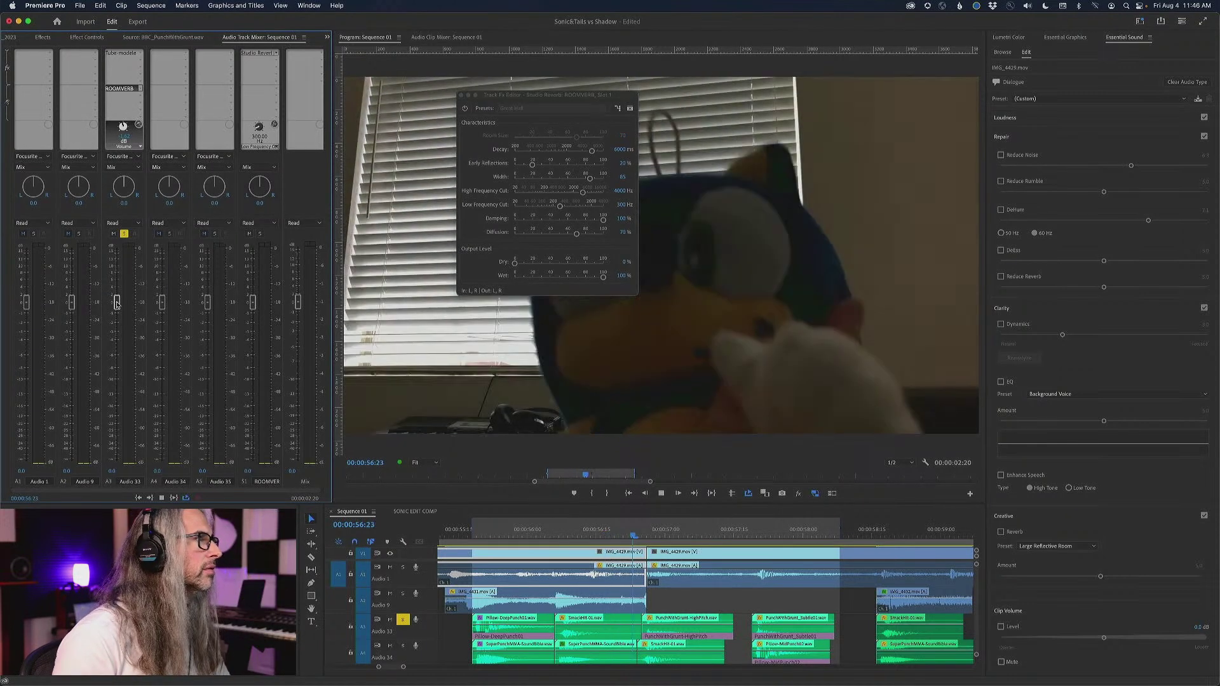
pyautogui.moveTo(116, 304); pyautogui.dragTo(125, 464)
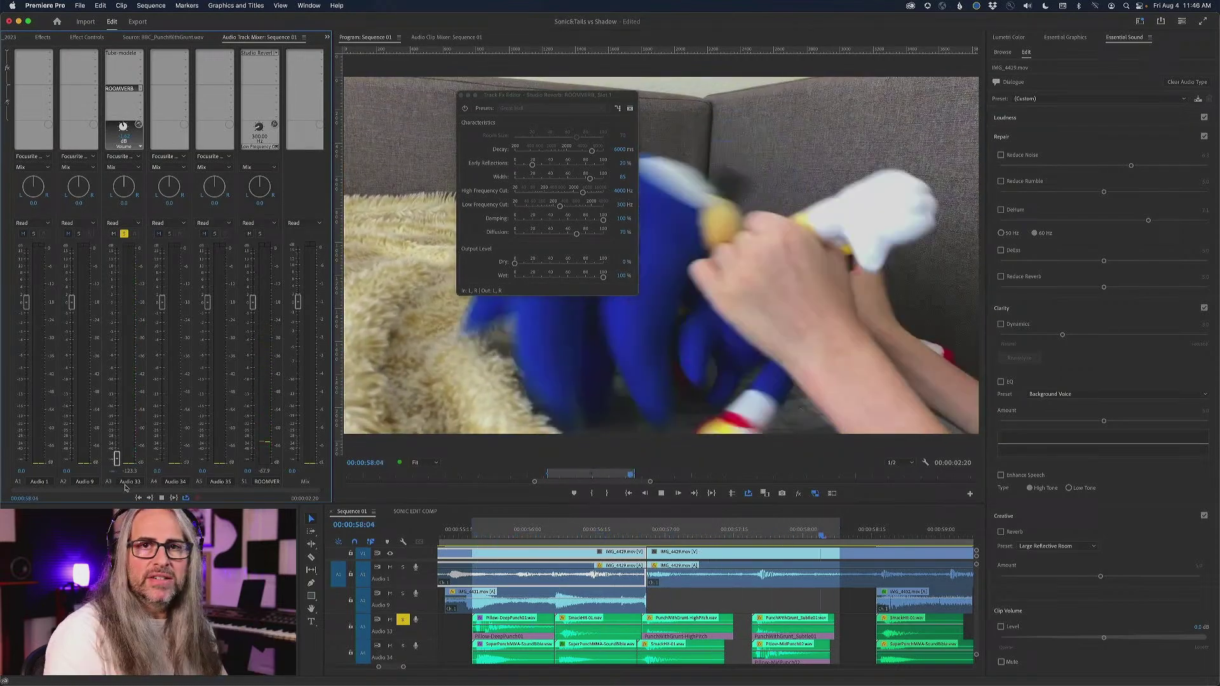
pyautogui.moveTo(117, 457); pyautogui.dragTo(122, 305)
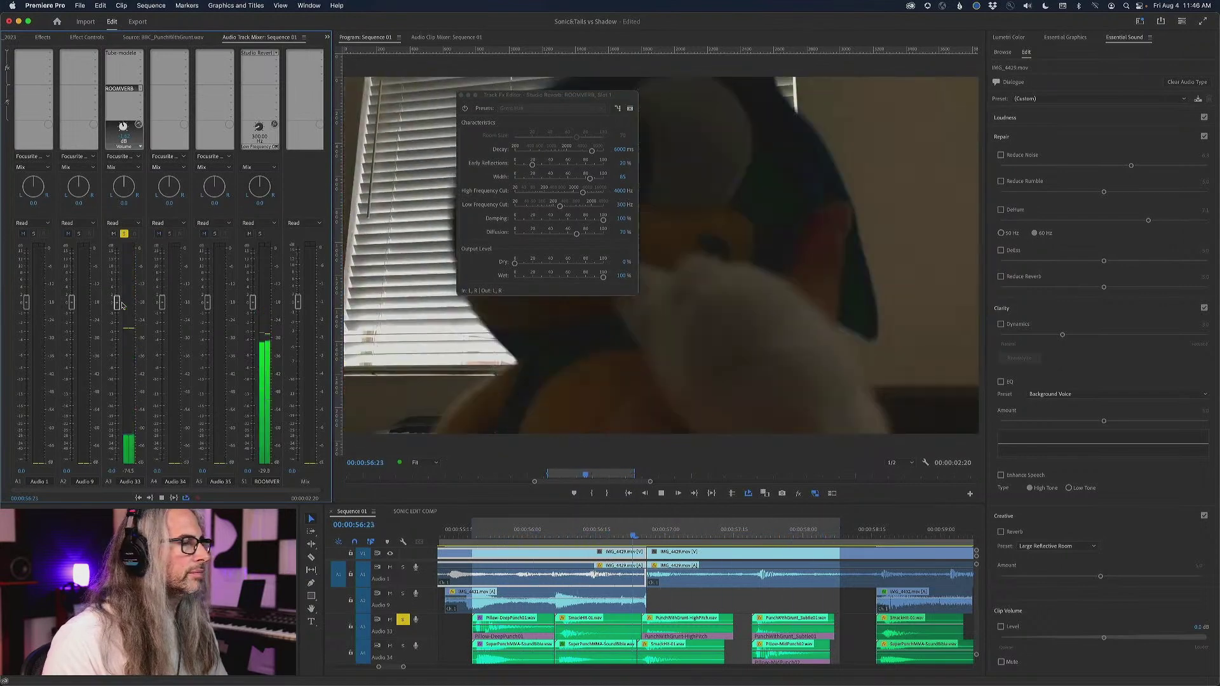
pyautogui.press('space')
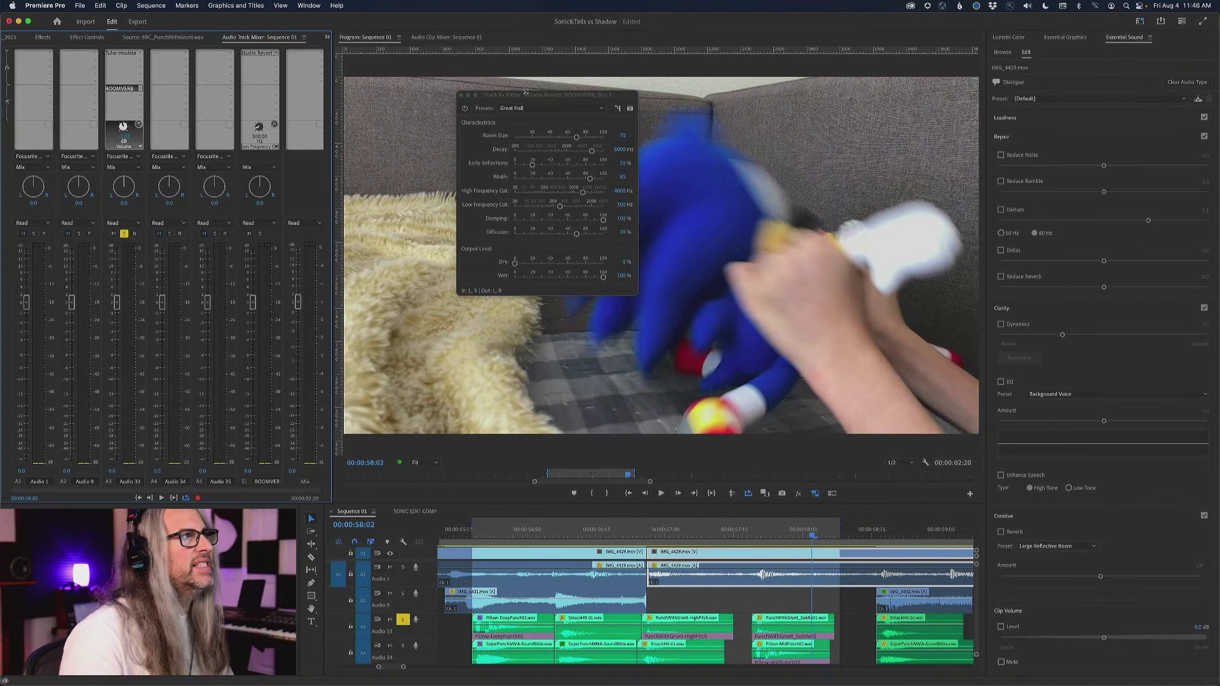
# Load the Room Ambience 2 preset in the Studio Reverb, set 0% dry and 100% wet, and play the marked range
pyautogui.moveTo(529, 97); pyautogui.dragTo(473, 81)
pyautogui.click(486, 93)
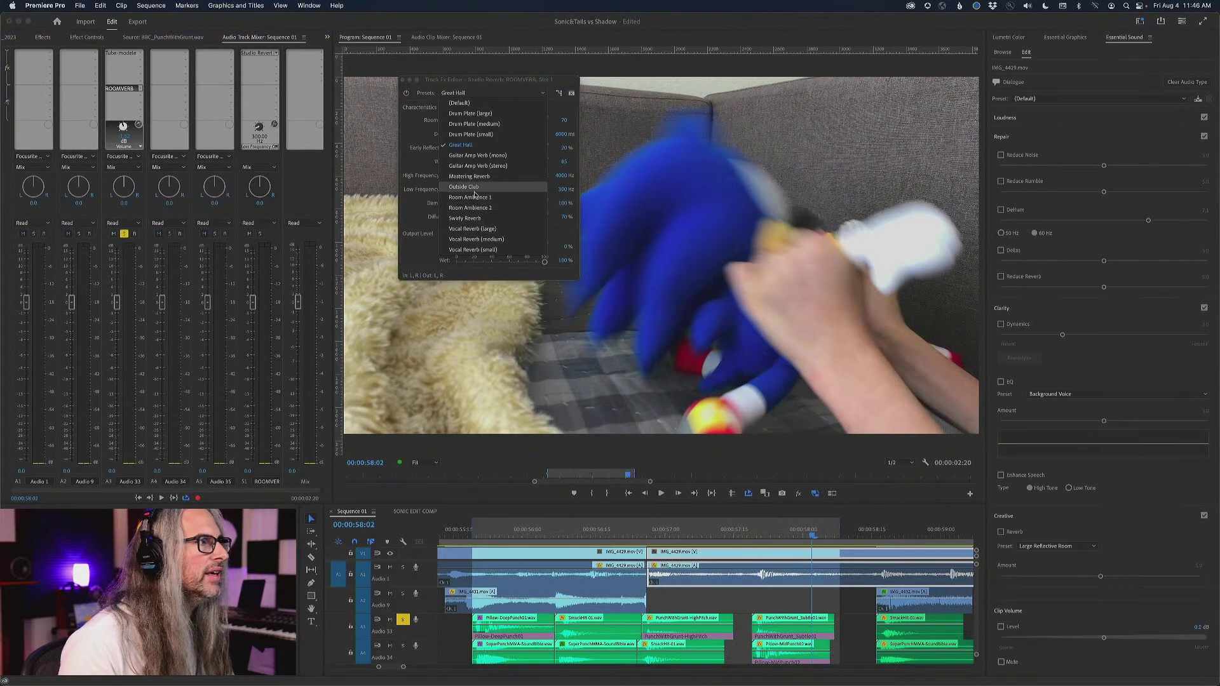
pyautogui.click(488, 207)
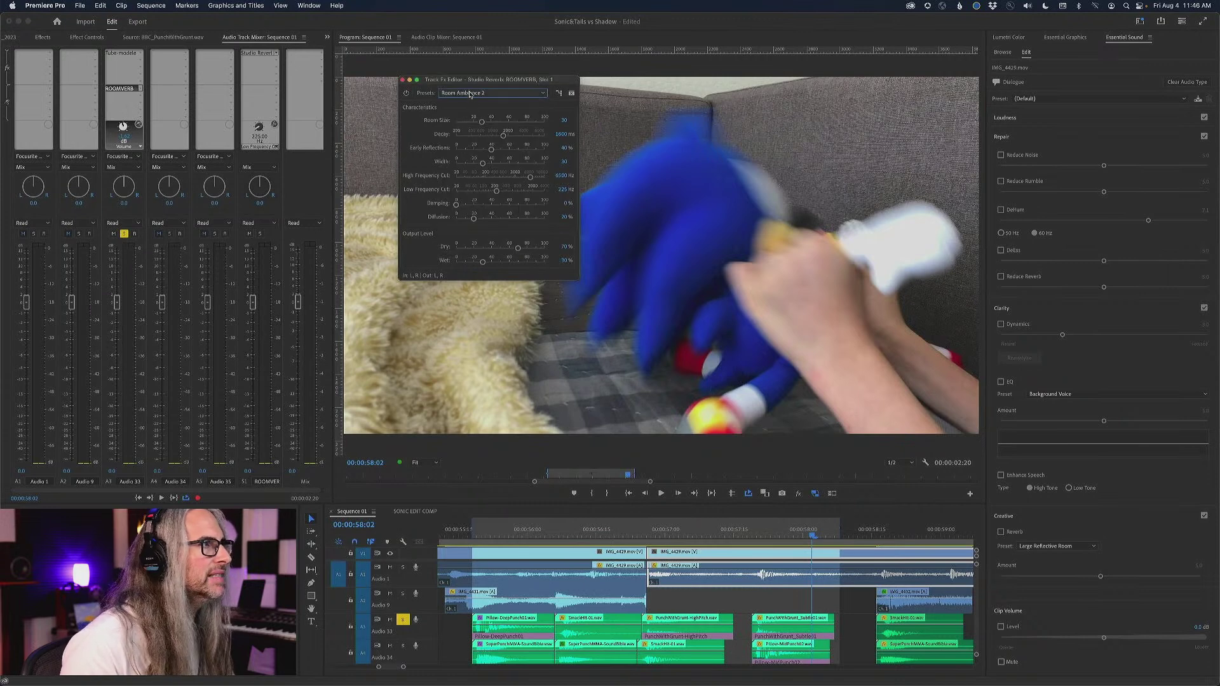
pyautogui.moveTo(443, 82); pyautogui.dragTo(400, 113)
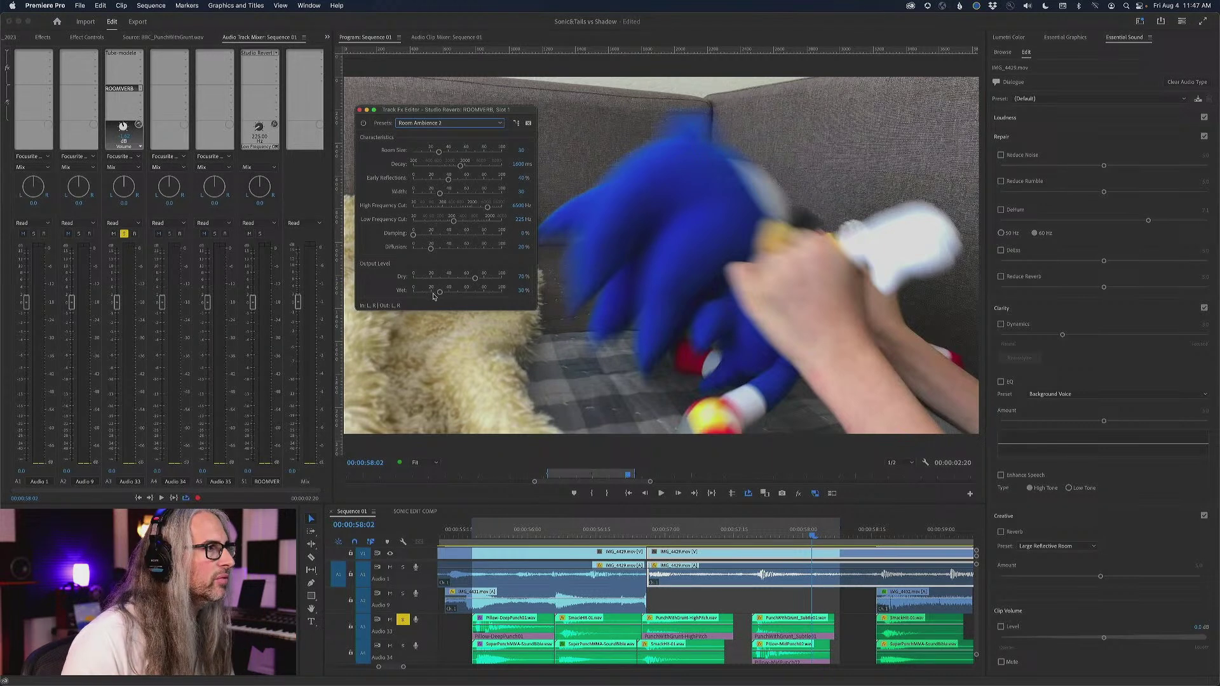
pyautogui.moveTo(439, 293); pyautogui.dragTo(276, 276)
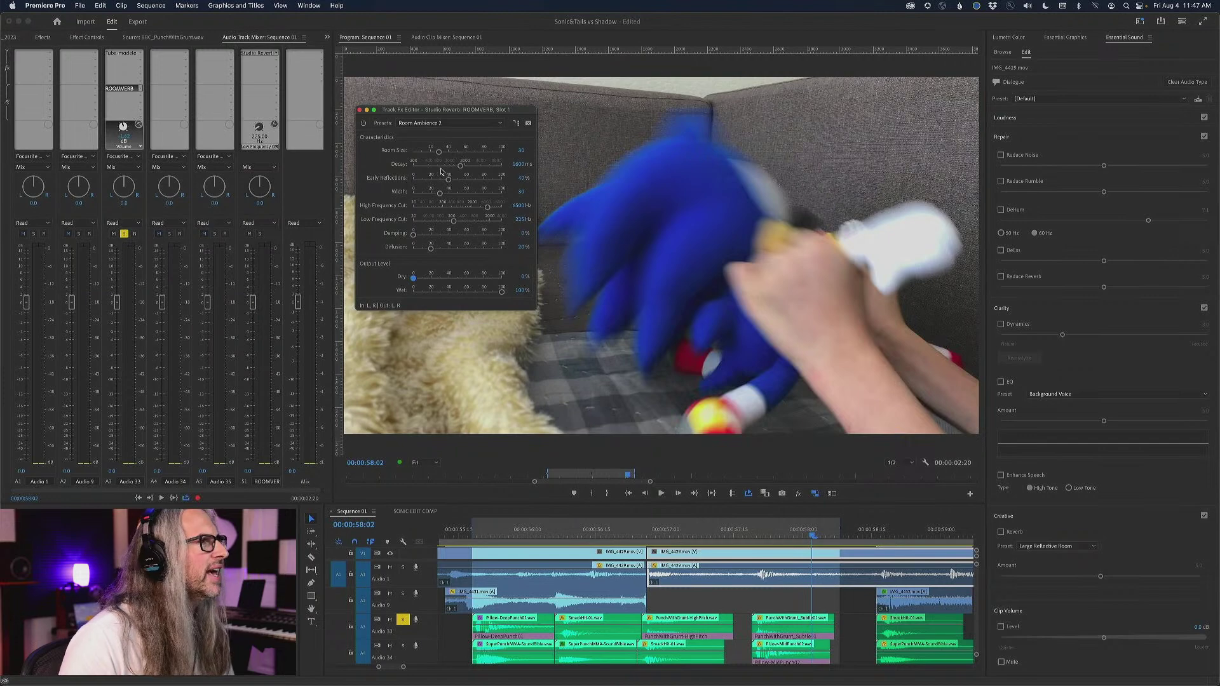
pyautogui.press('space')
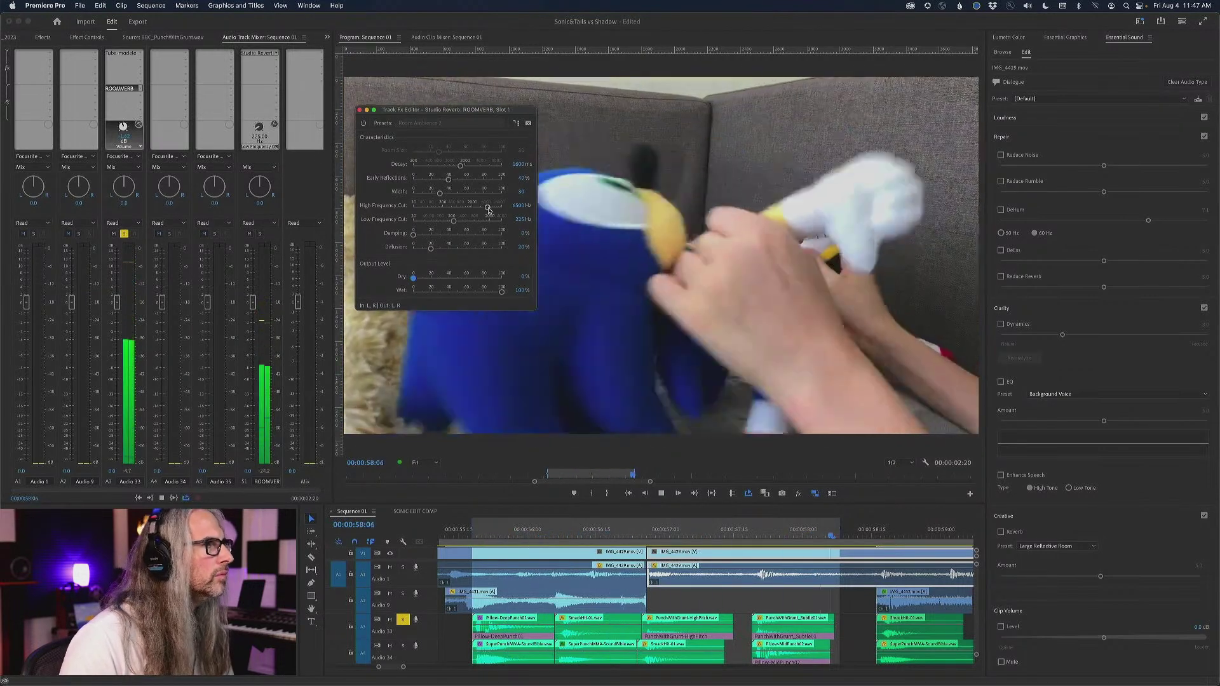
# Refine the ROOMVERB Studio Reverb during playback: high frequency cut 4460 Hz, room size about 42, and a slightly shorter decay
pyautogui.moveTo(487, 208); pyautogui.dragTo(485, 208)
pyautogui.press('space')
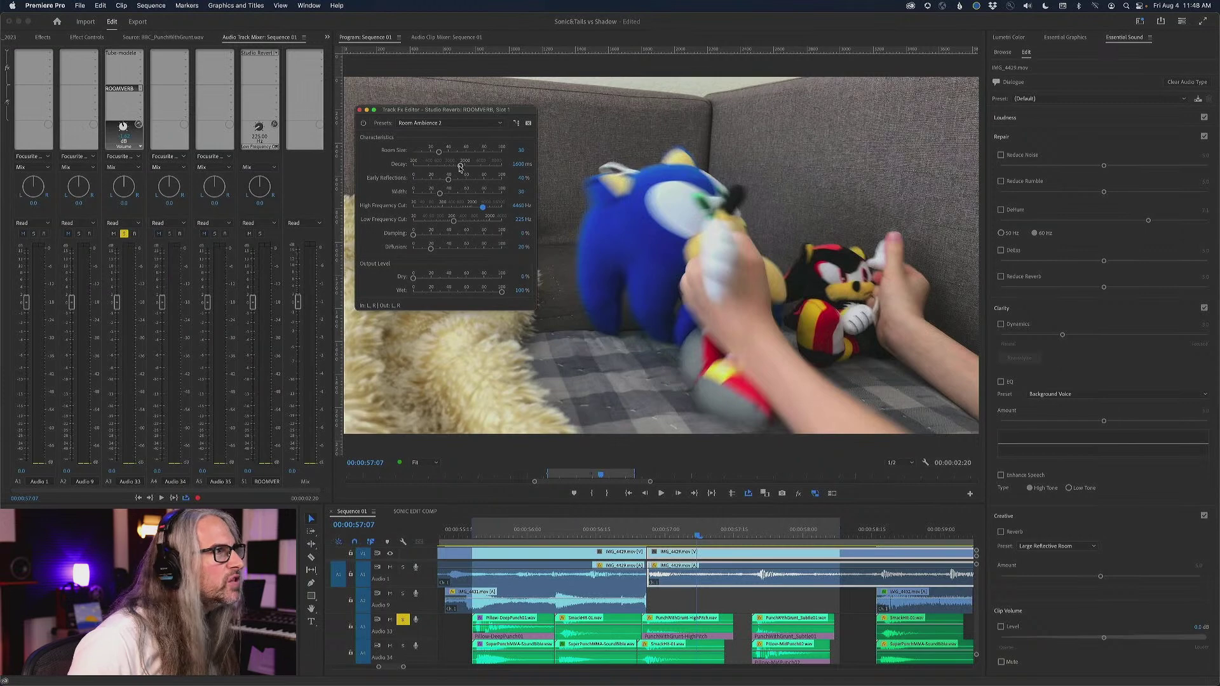
pyautogui.moveTo(438, 152); pyautogui.dragTo(452, 156)
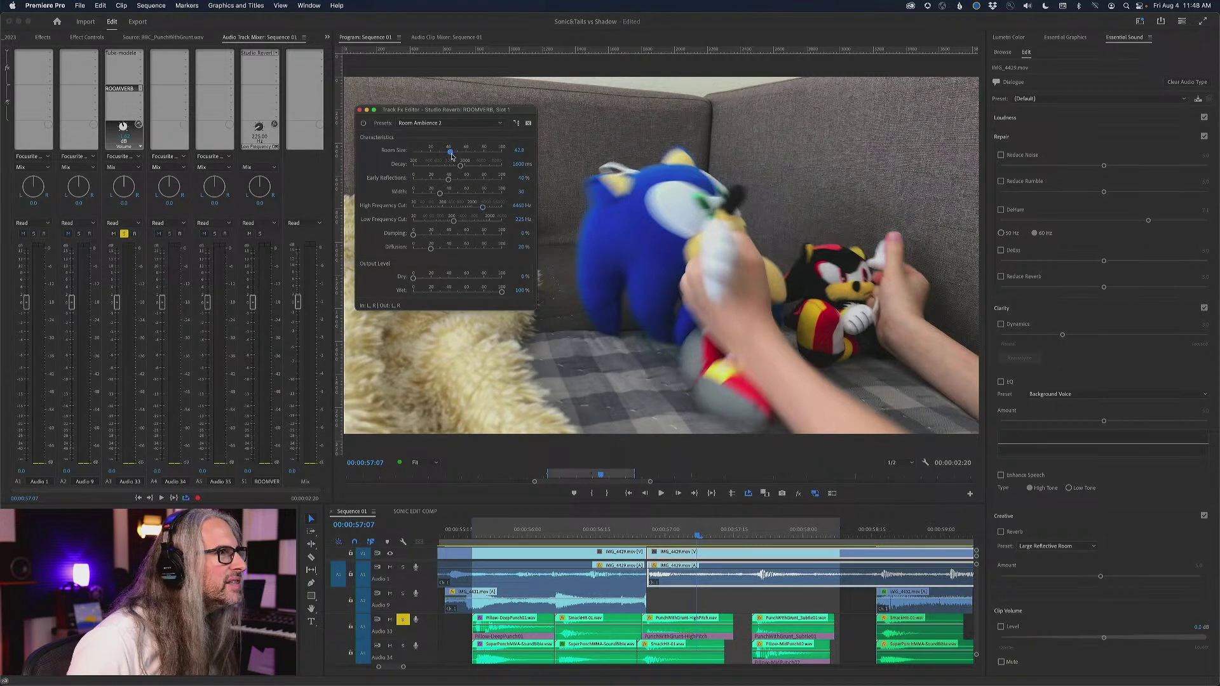
pyautogui.press('space')
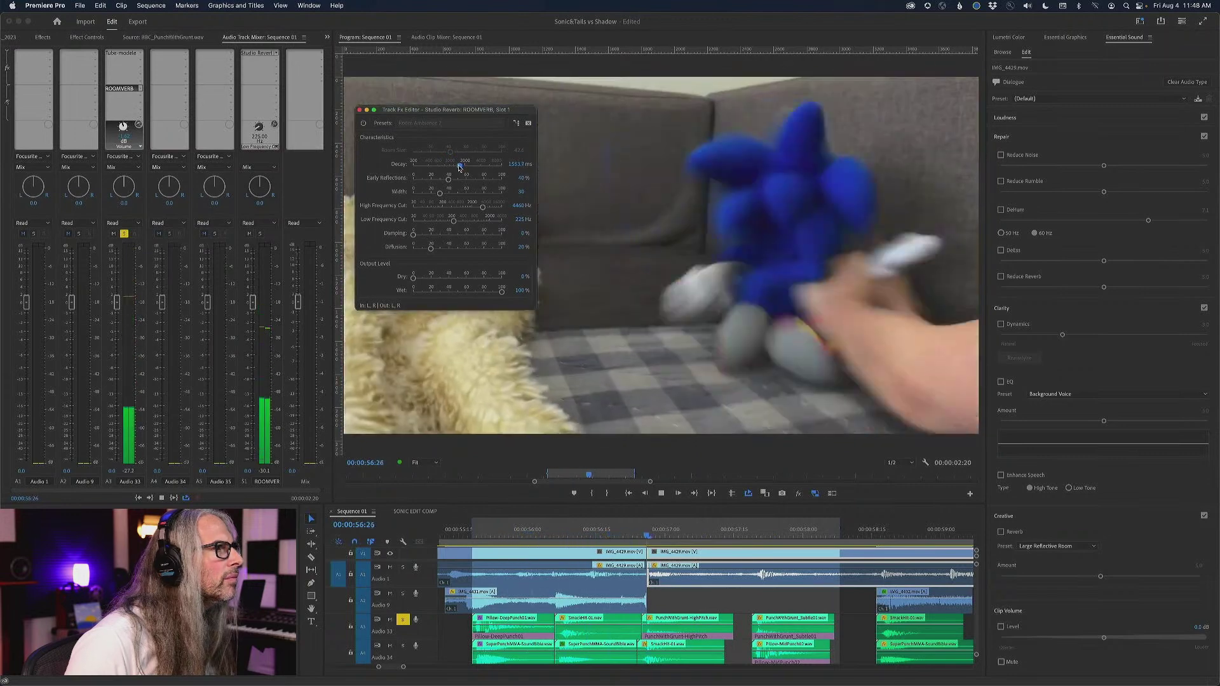
pyautogui.moveTo(461, 166); pyautogui.dragTo(456, 167)
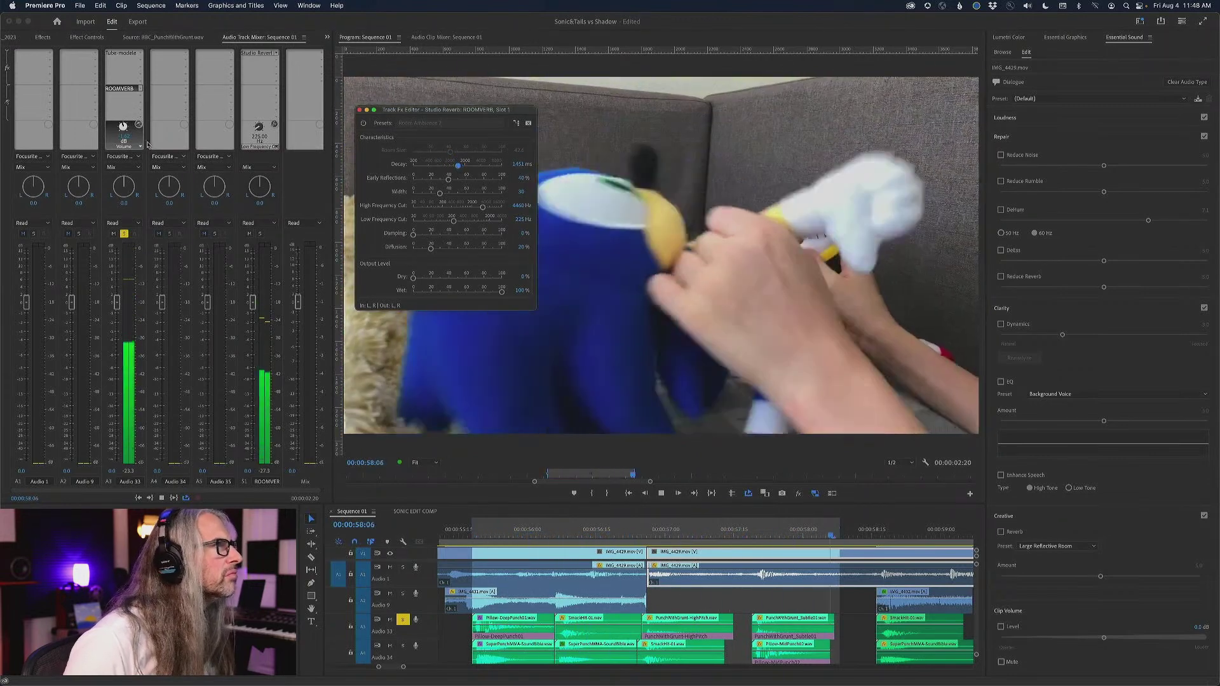
# Solo Audio 34 and assign it a ROOMVERB send with the send volume turned up
pyautogui.click(134, 148)
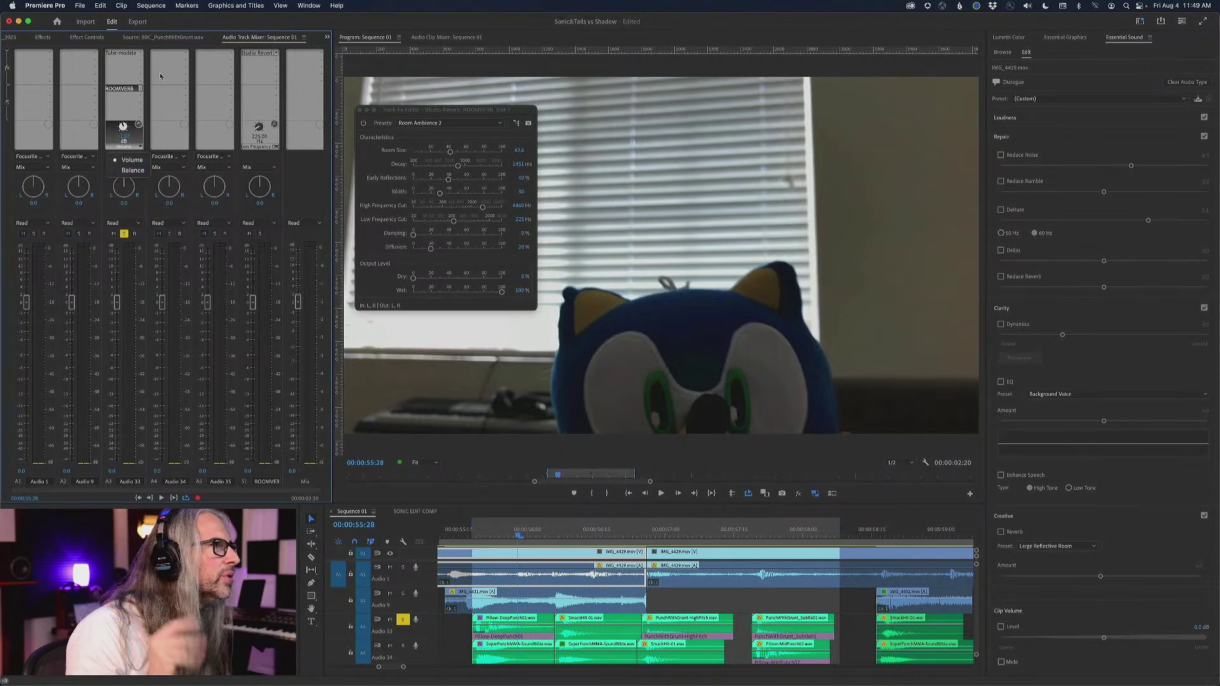
pyautogui.click(178, 82)
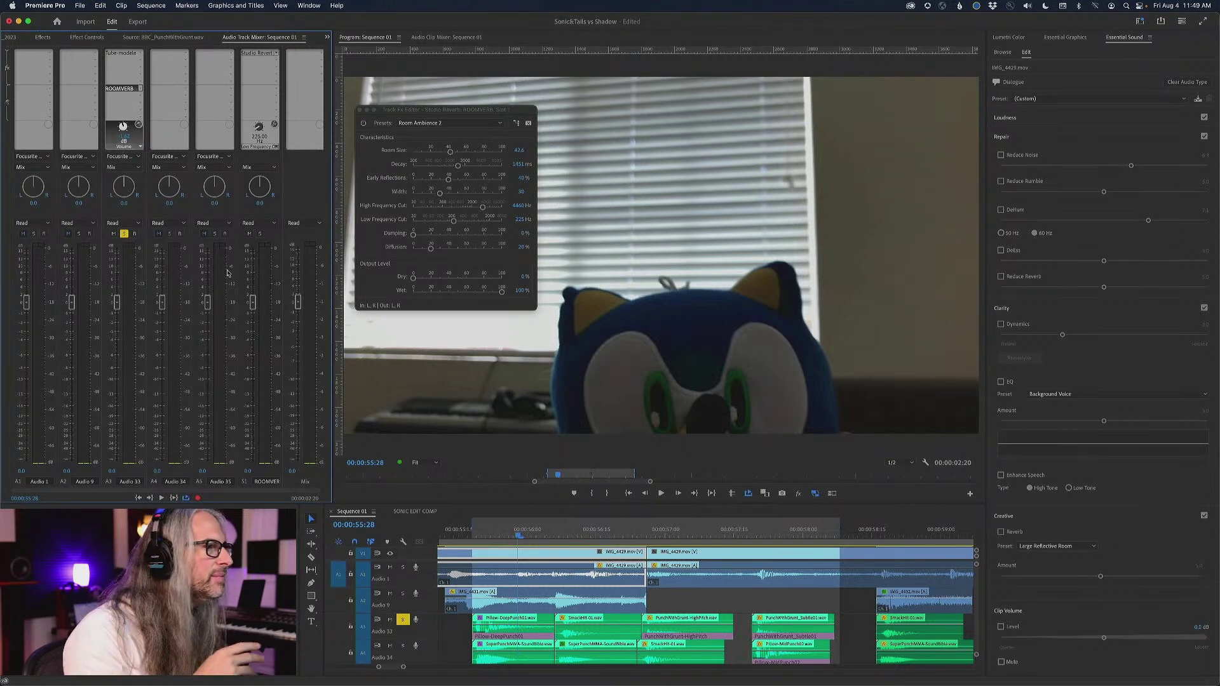
pyautogui.click(402, 646)
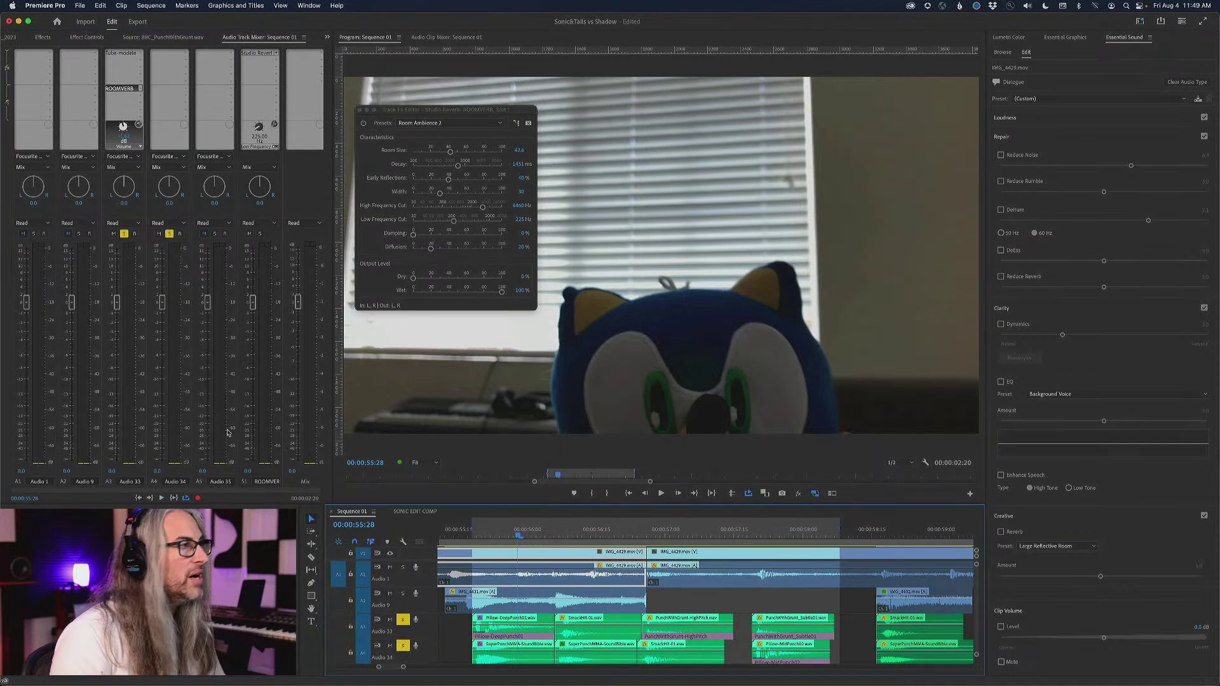
pyautogui.click(186, 88)
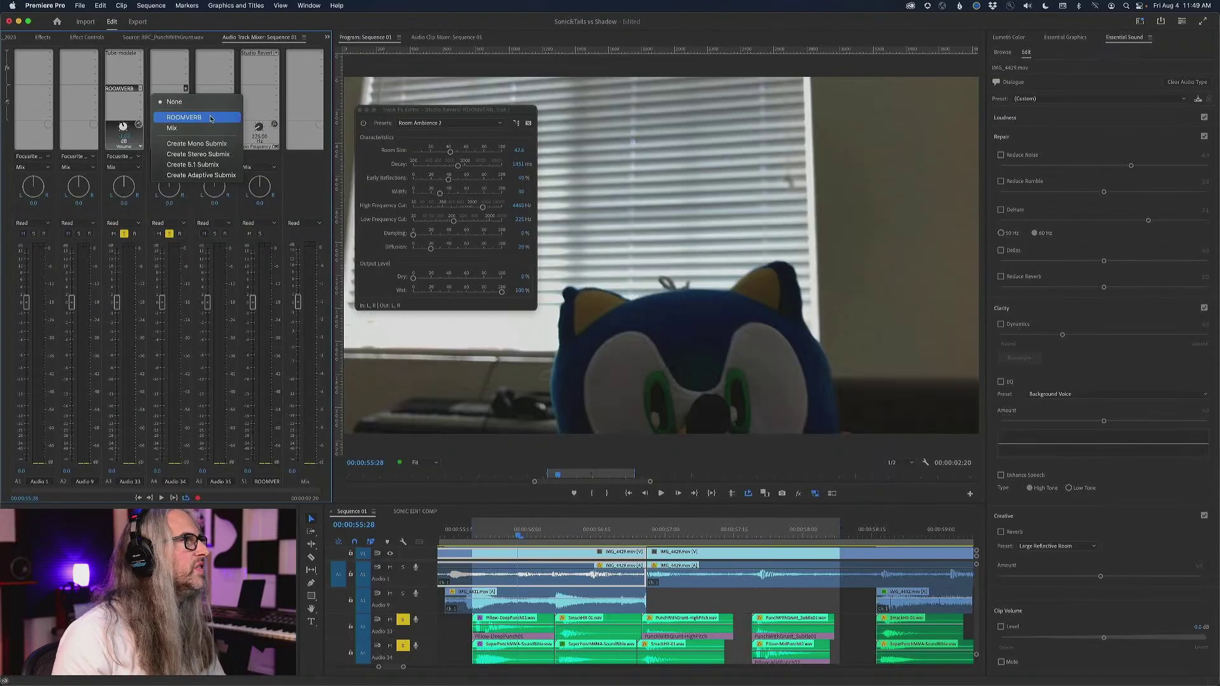
pyautogui.click(210, 119)
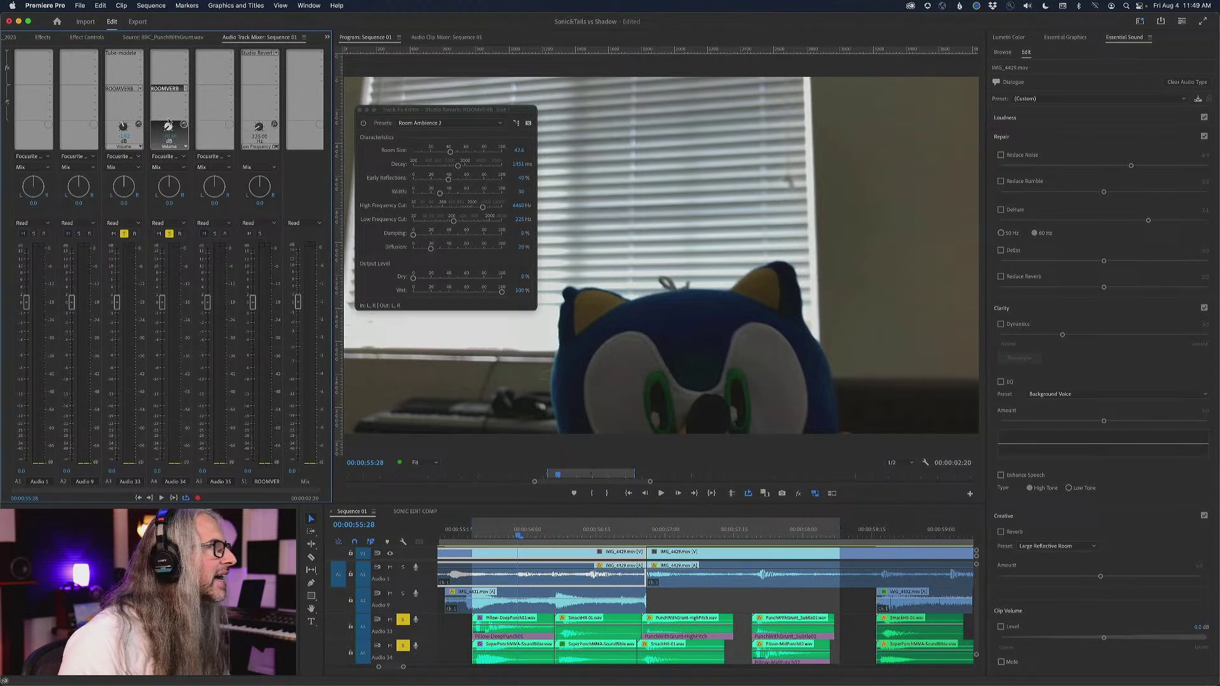
pyautogui.moveTo(169, 122); pyautogui.dragTo(199, 129)
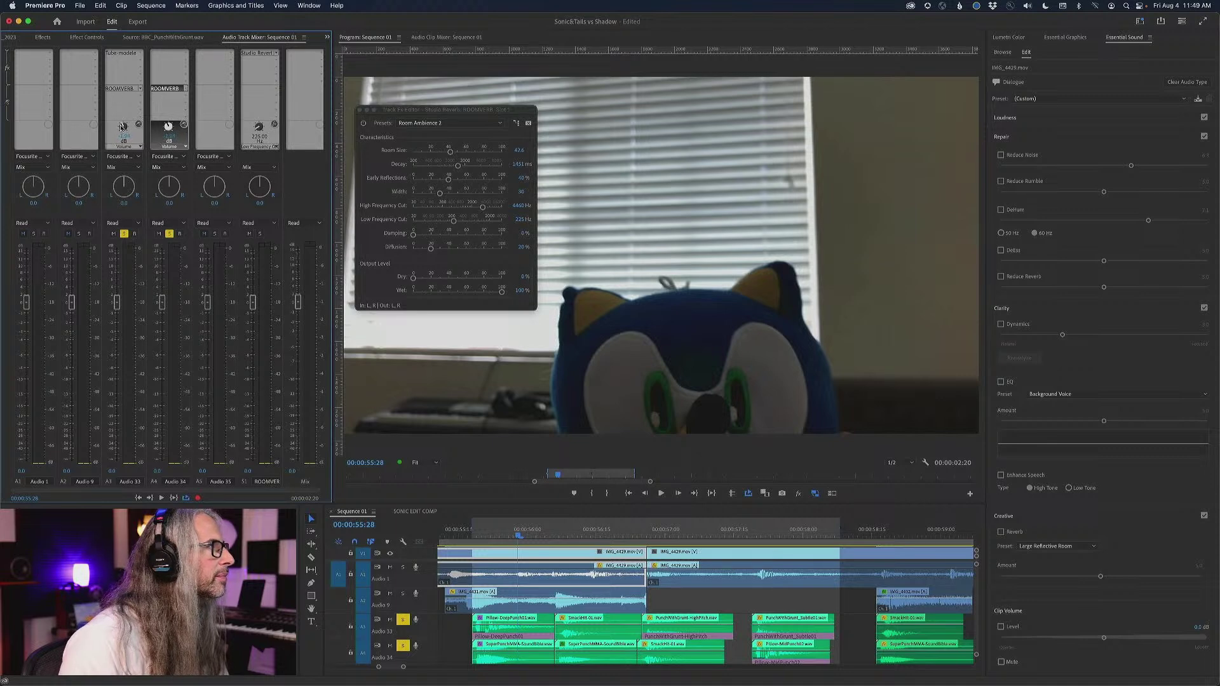
# Switch Audio 34's ROOMVERB send control to Balance and shift the send's balance toward the right
pyautogui.click(184, 146)
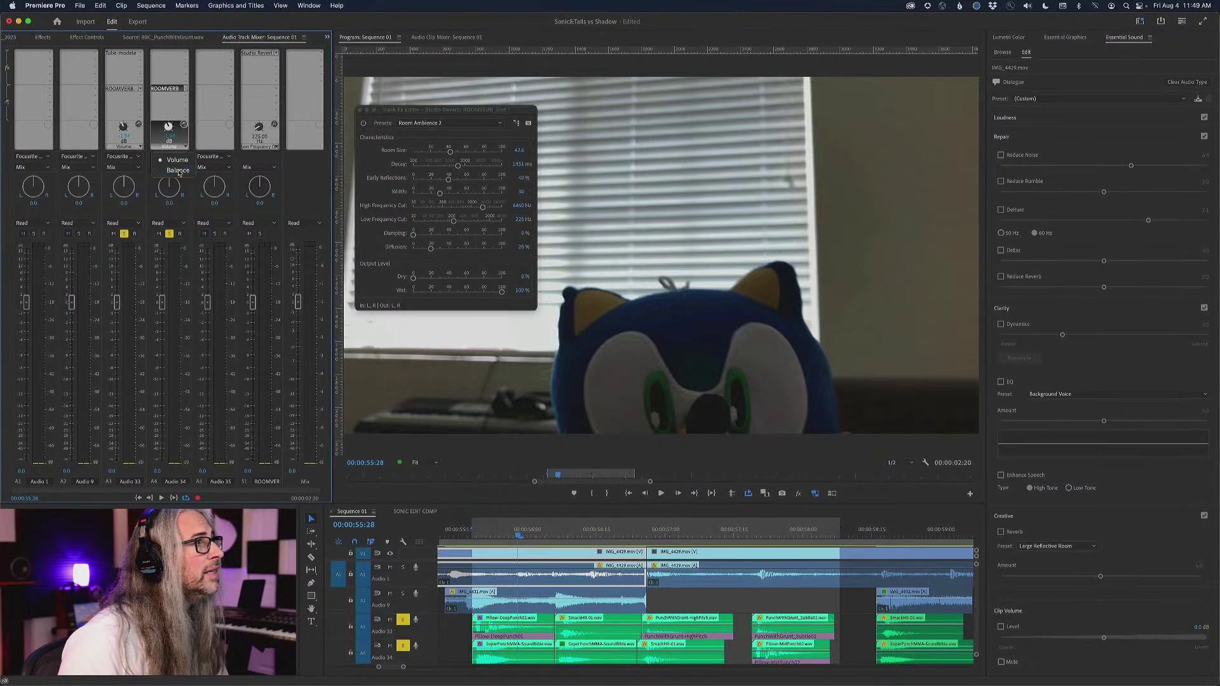
pyautogui.click(169, 166)
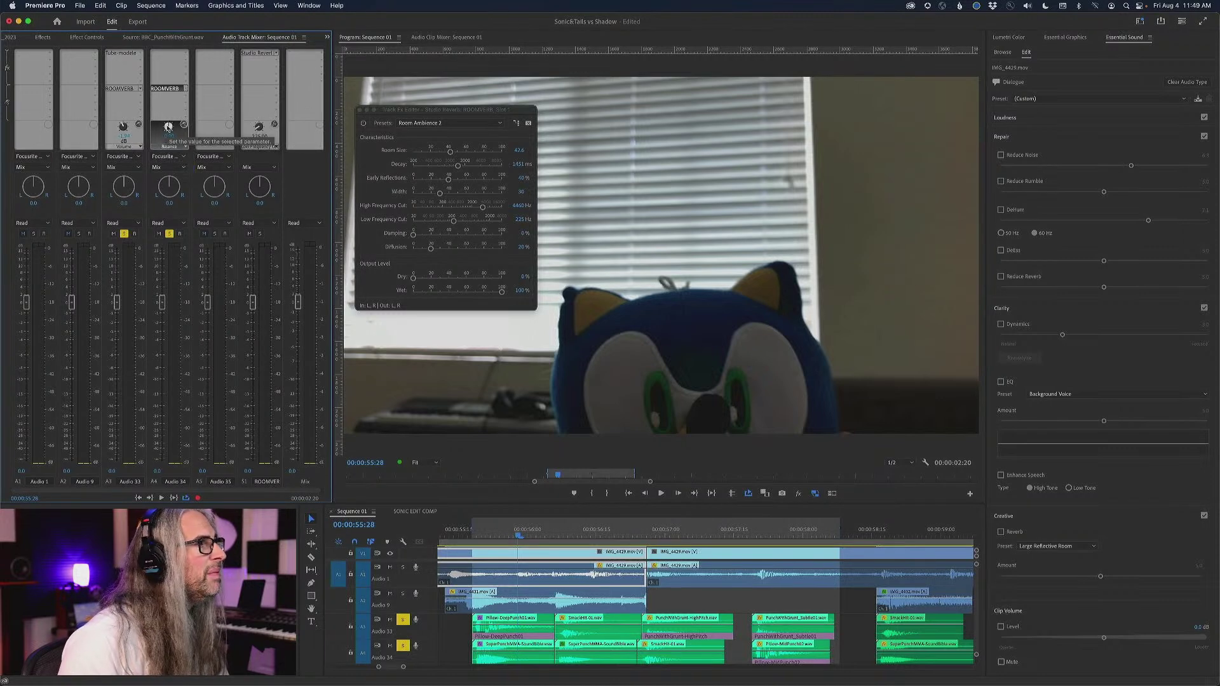
pyautogui.moveTo(168, 127); pyautogui.dragTo(182, 126)
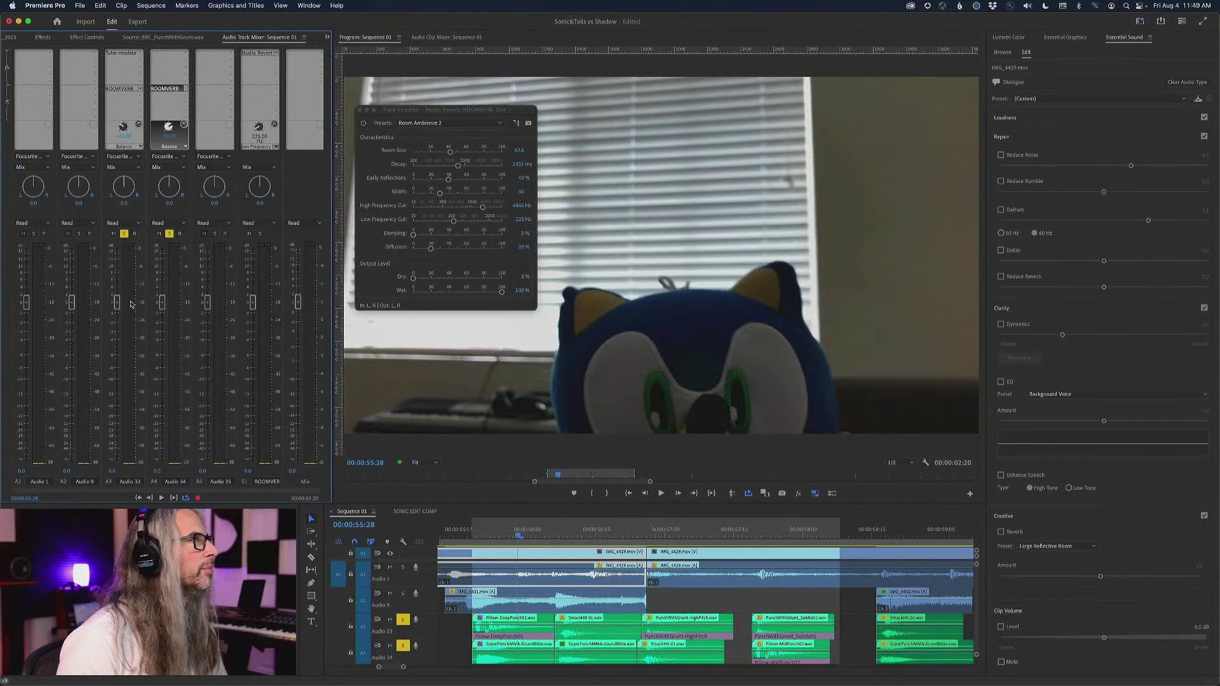
# Play the marked range with both punch tracks soloed, toggling the Studio Reverb's power to compare the sound
pyautogui.press('space')
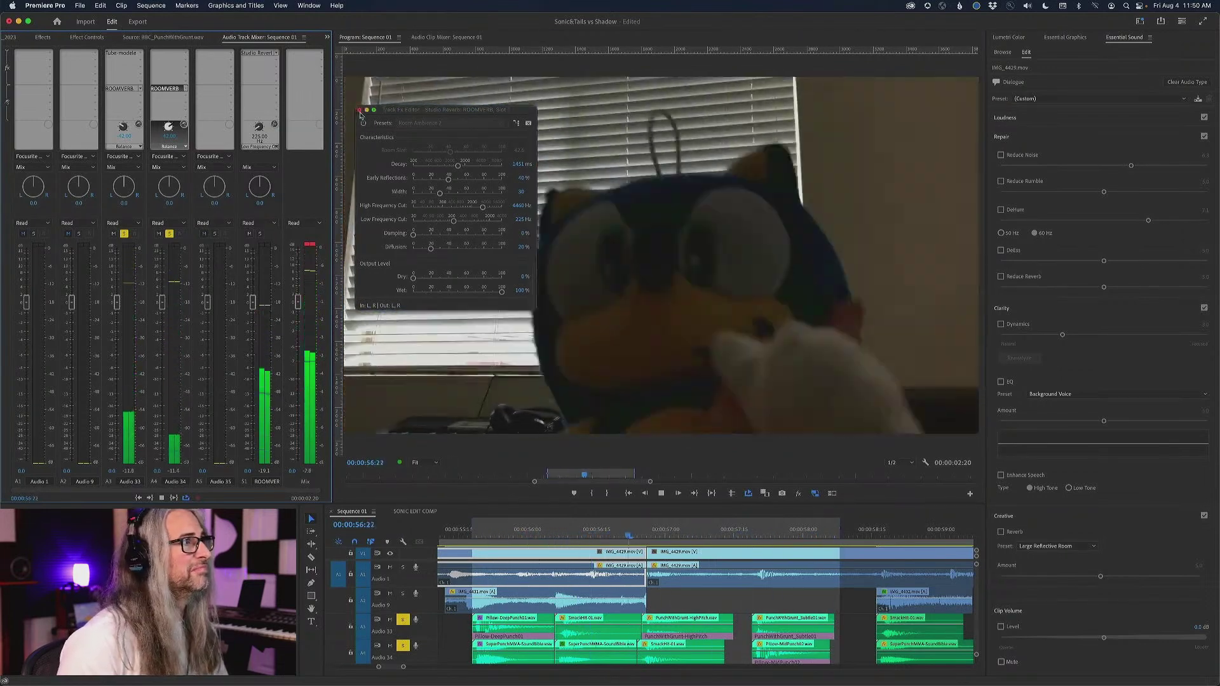
pyautogui.click(363, 123)
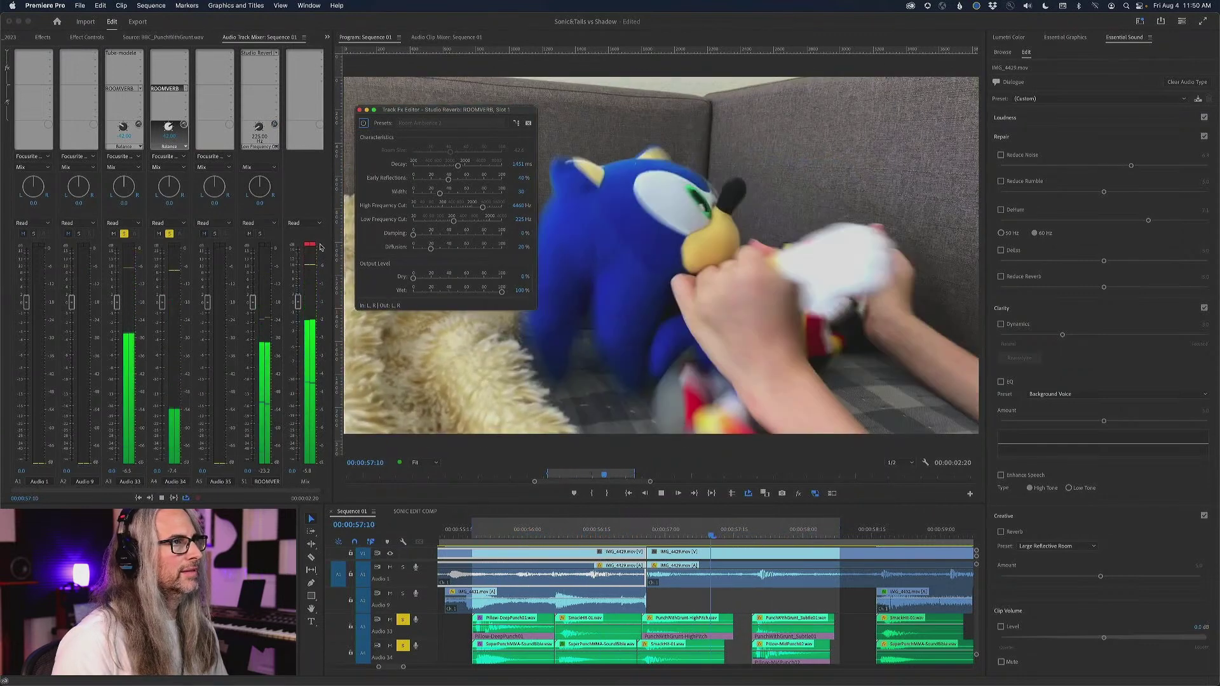
pyautogui.press('space')
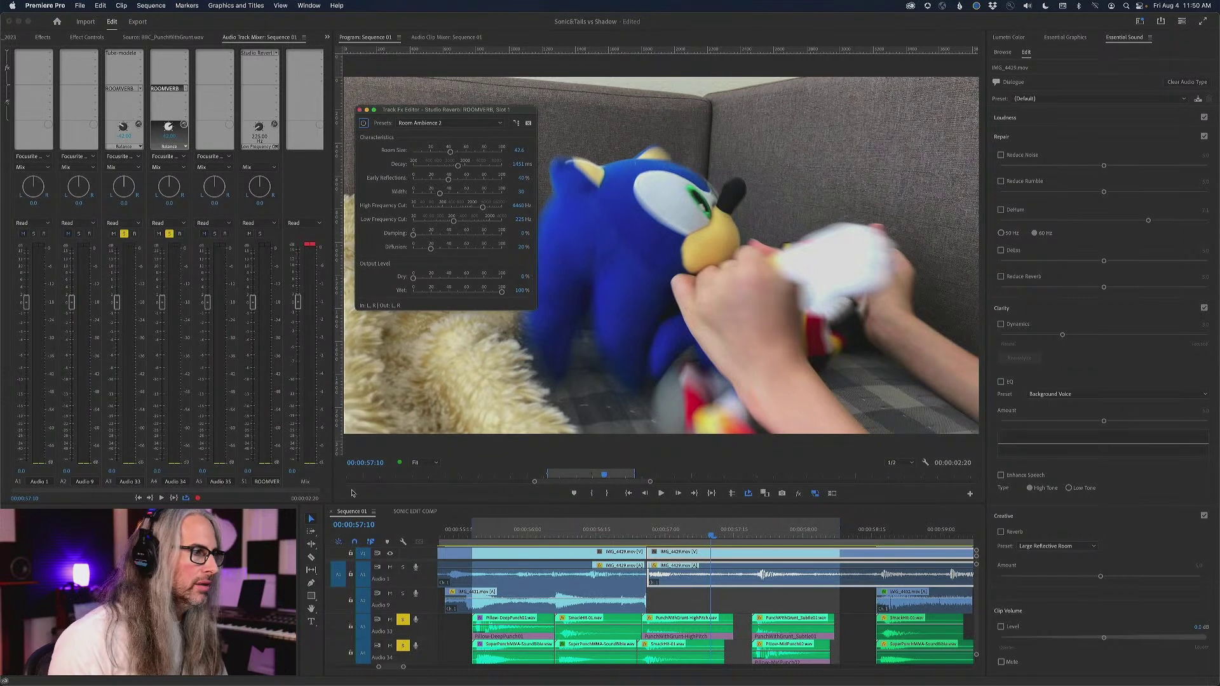
# Clear the sequence's In and Out points and show a longer stretch of the timeline
pyautogui.rightClick(532, 528)
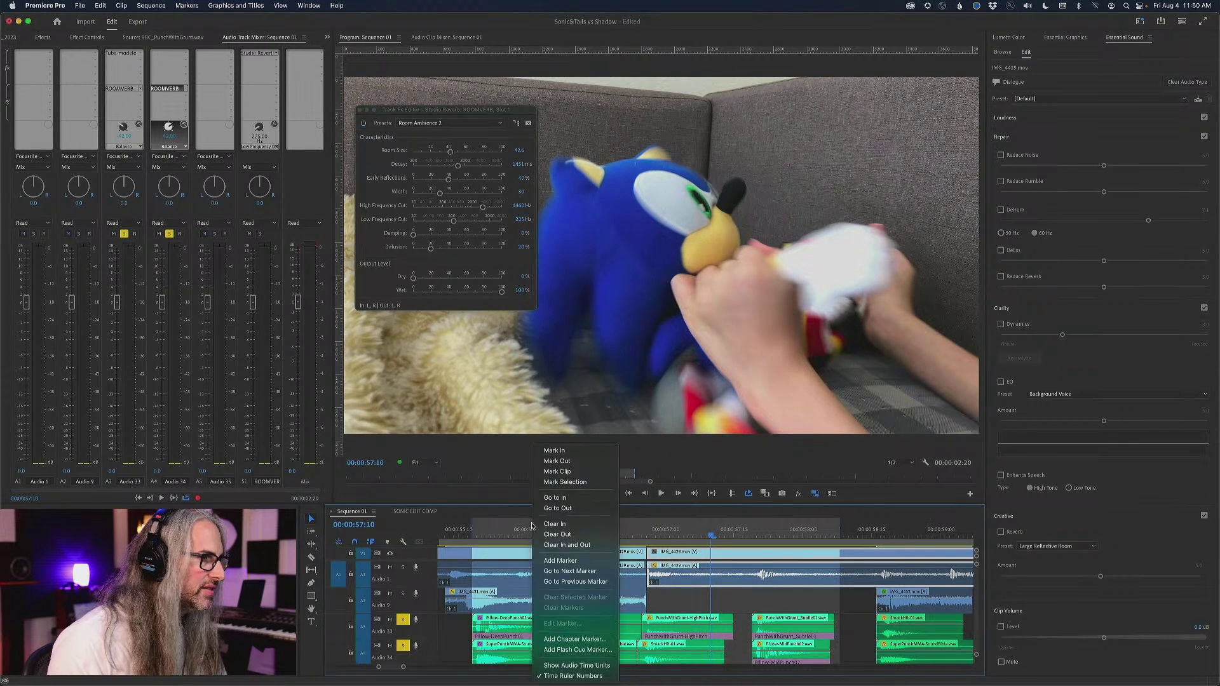
pyautogui.click(557, 545)
pyautogui.press('-')
pyautogui.press('-')
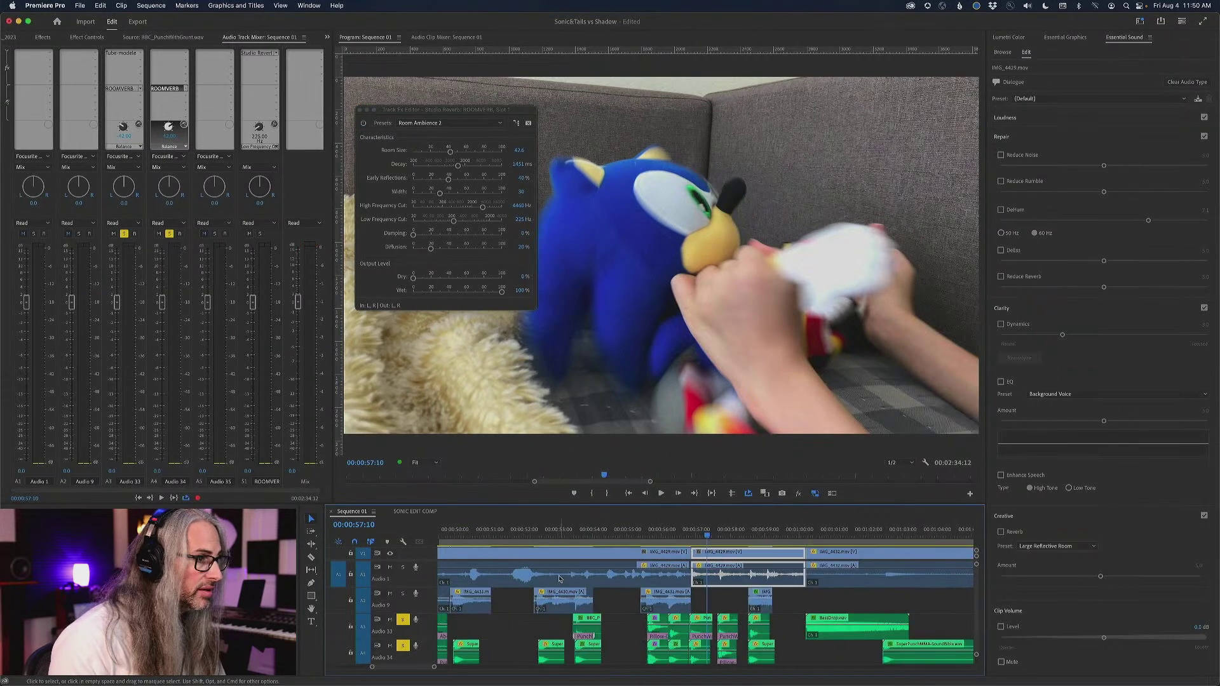
pyautogui.press('-')
pyautogui.press('-')
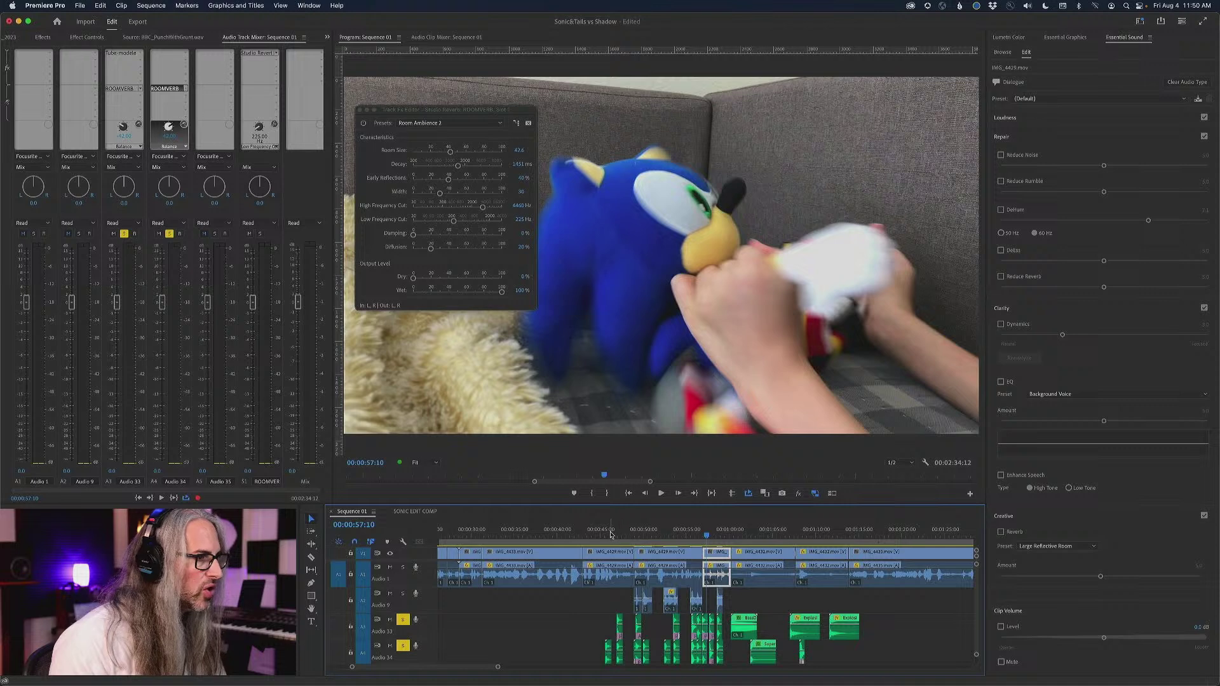
# Play the punch tracks from 00:00:45:21, closing the Studio Reverb editor and adding Audio 9 to the soloed tracks
pyautogui.moveTo(614, 537); pyautogui.dragTo(607, 535)
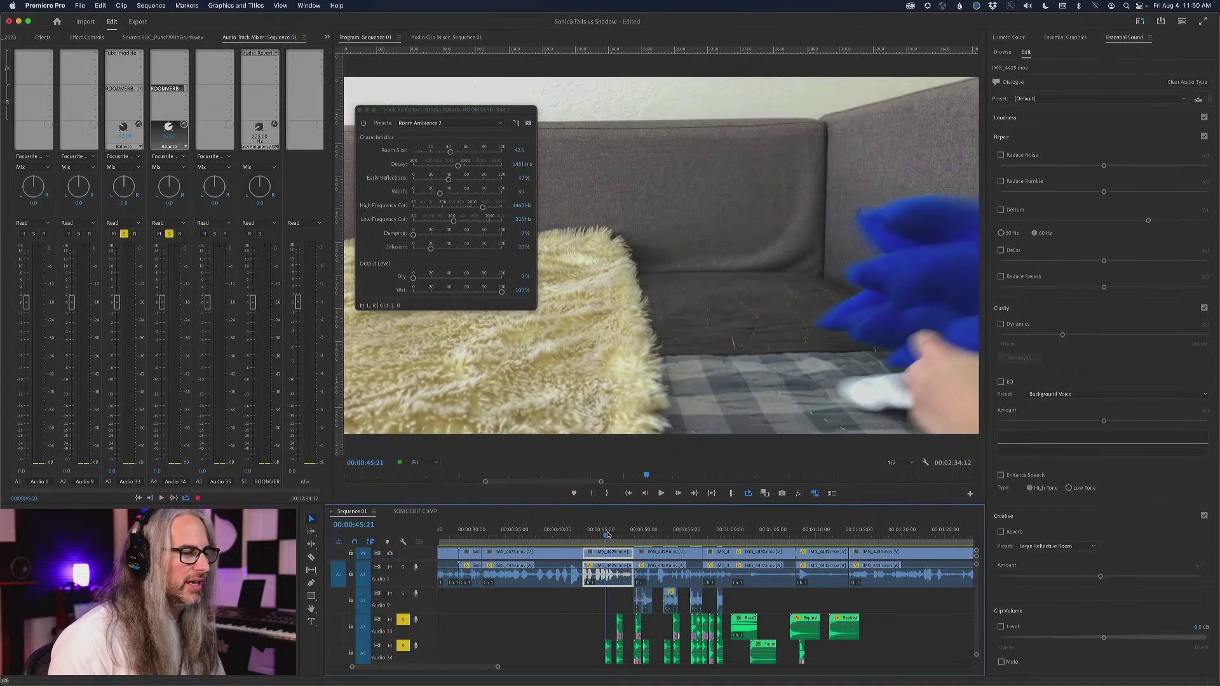
pyautogui.press('space')
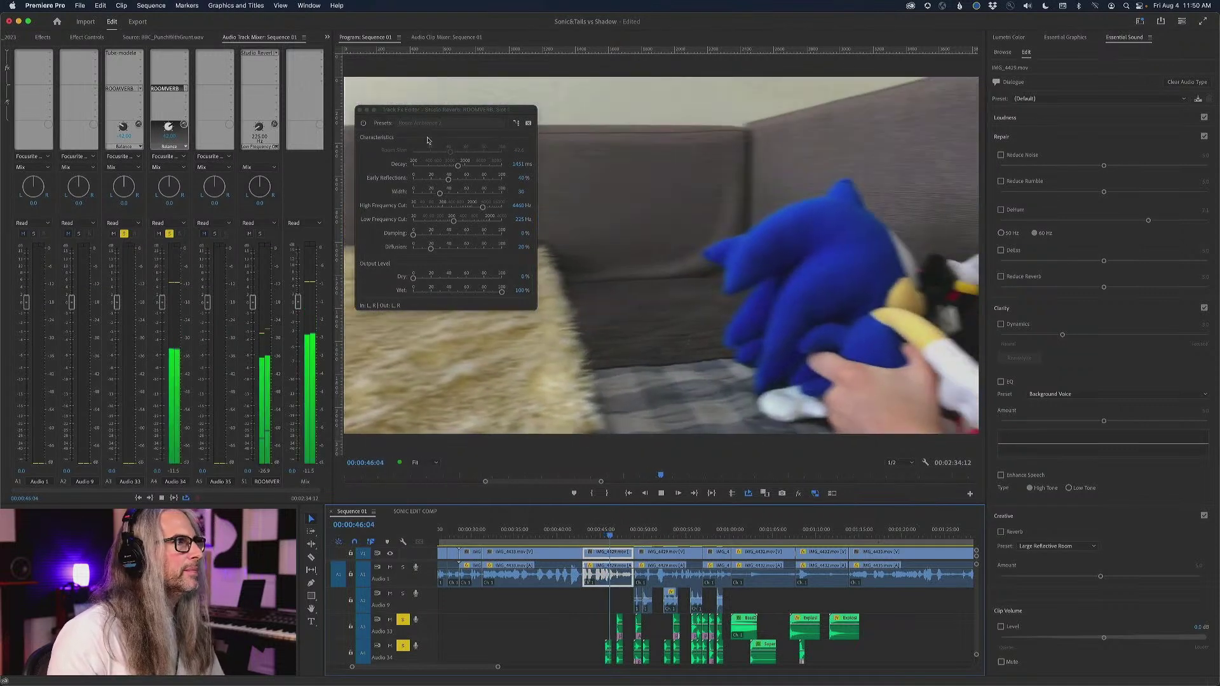
pyautogui.click(359, 110)
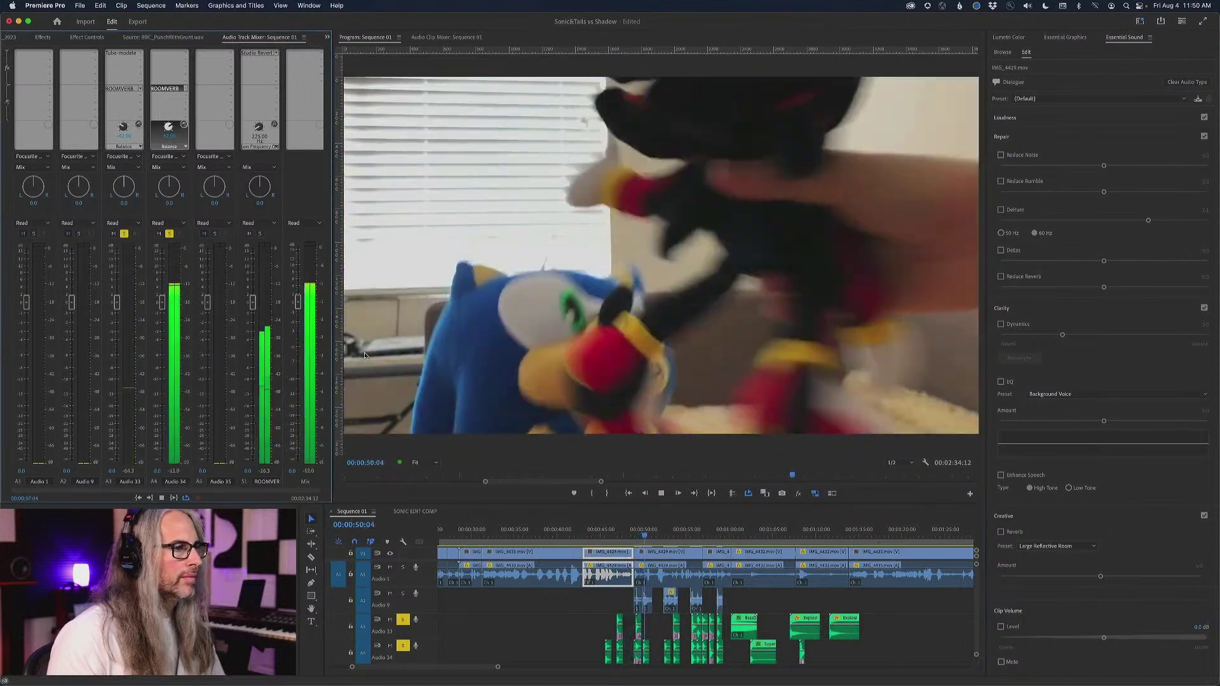
pyautogui.click(403, 593)
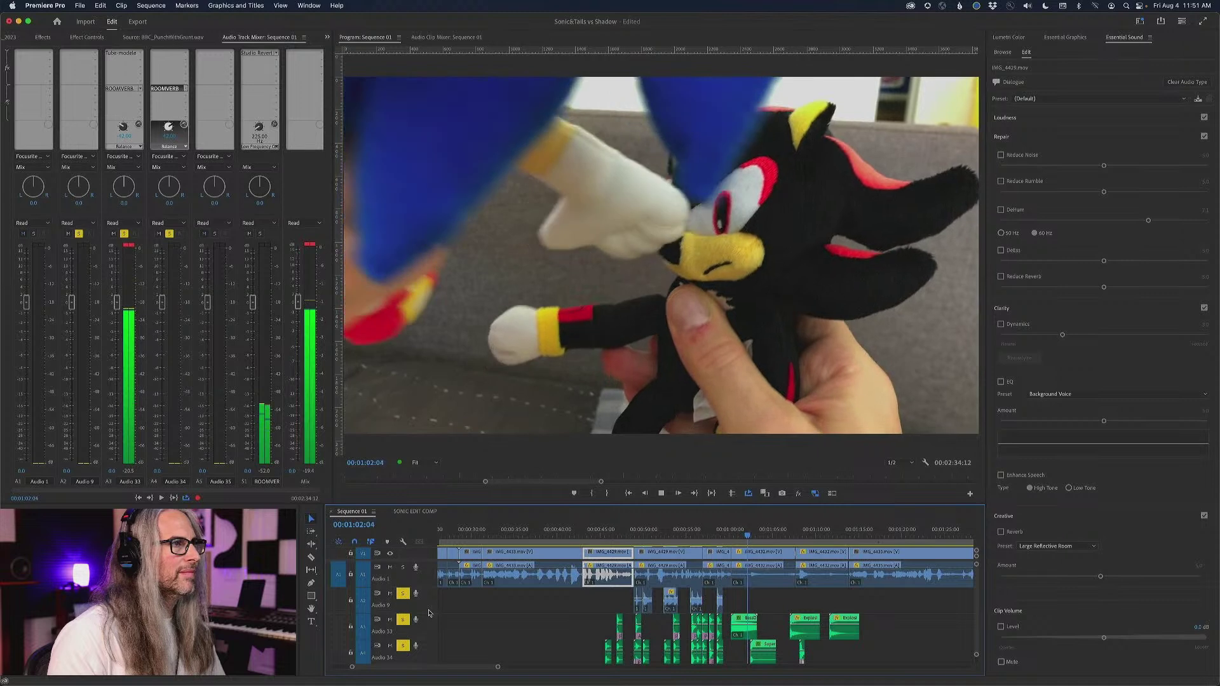
pyautogui.press('space')
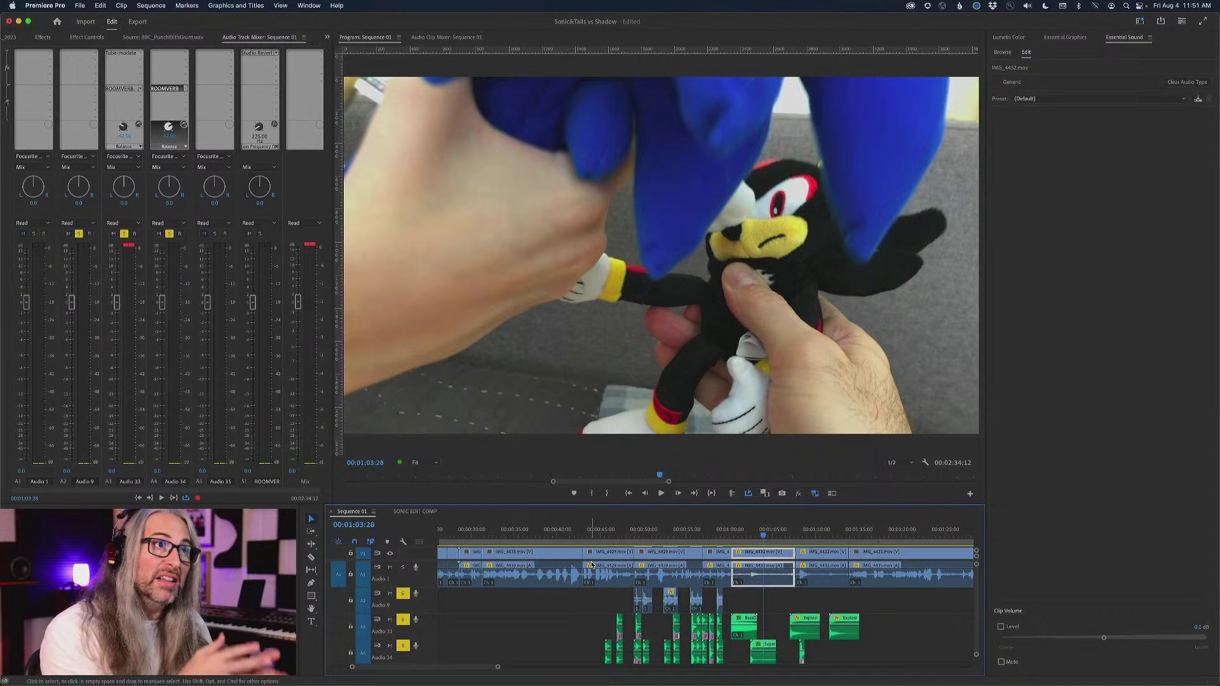
# Open the SONIC EDIT COMP sequence and play its fight section through to 00:01:03:26
pyautogui.click(410, 513)
pyautogui.press('-')
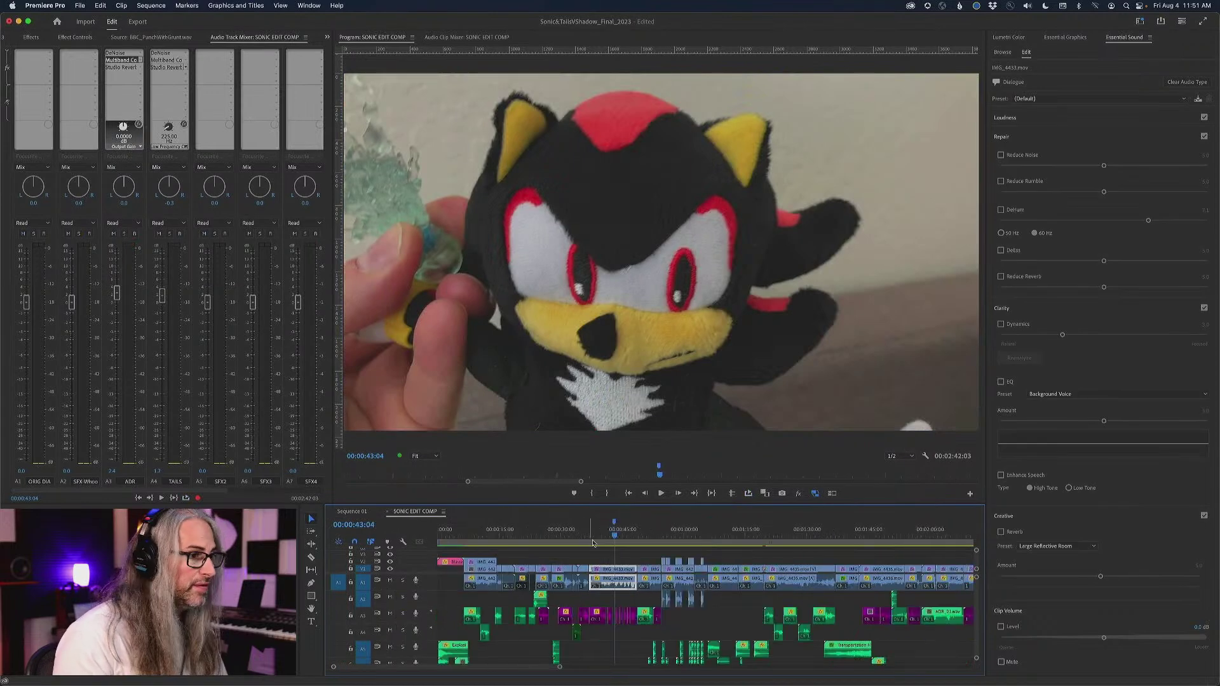
pyautogui.click(647, 537)
pyautogui.press('space')
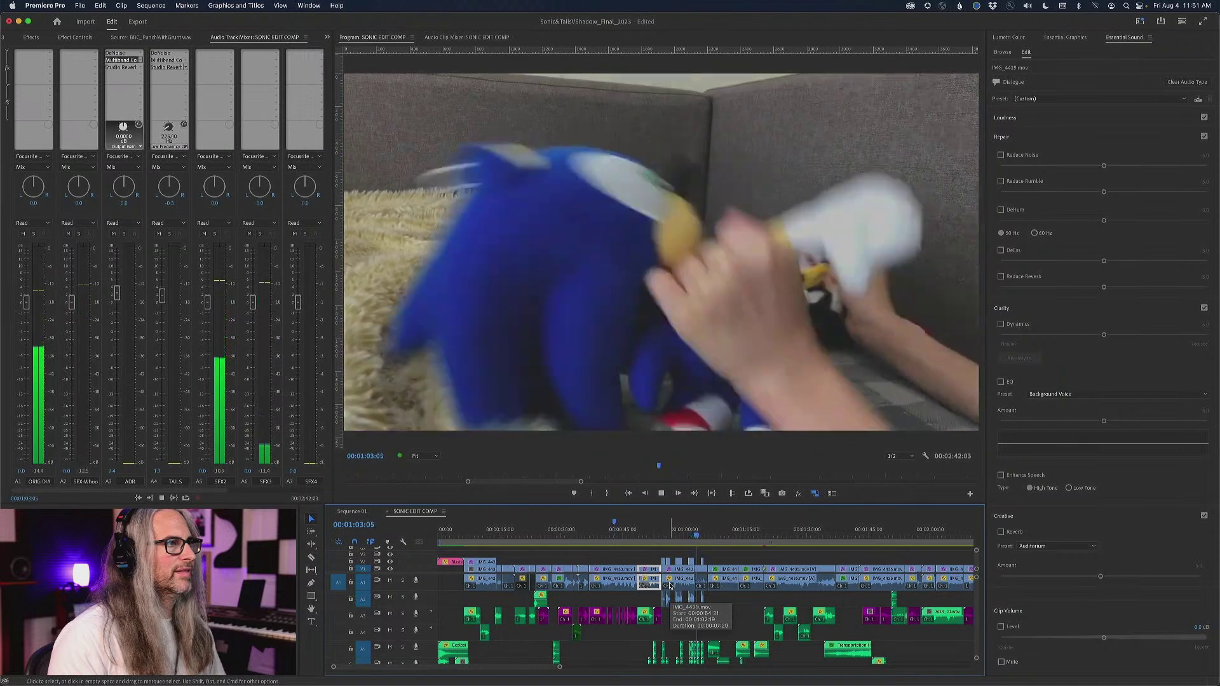
pyautogui.press('space')
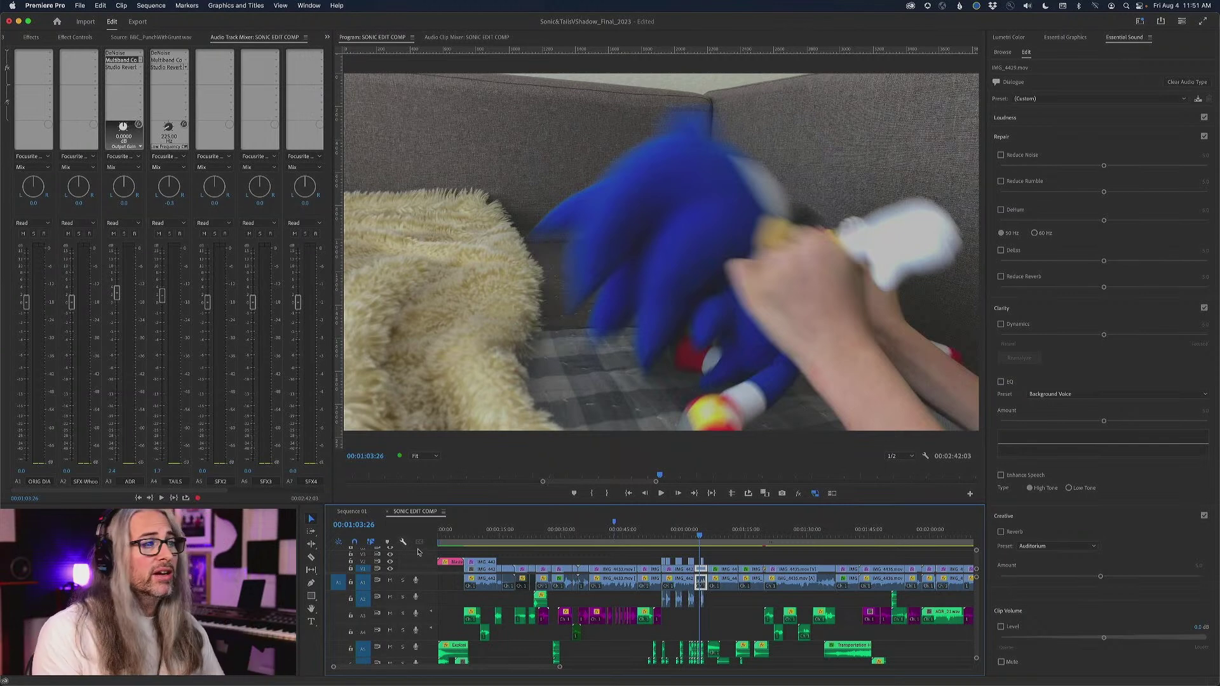
# Locate the later scenes in SONIC EDIT COMP and play the mix from 00:01:19:14 to 00:01:41:28
pyautogui.click(946, 540)
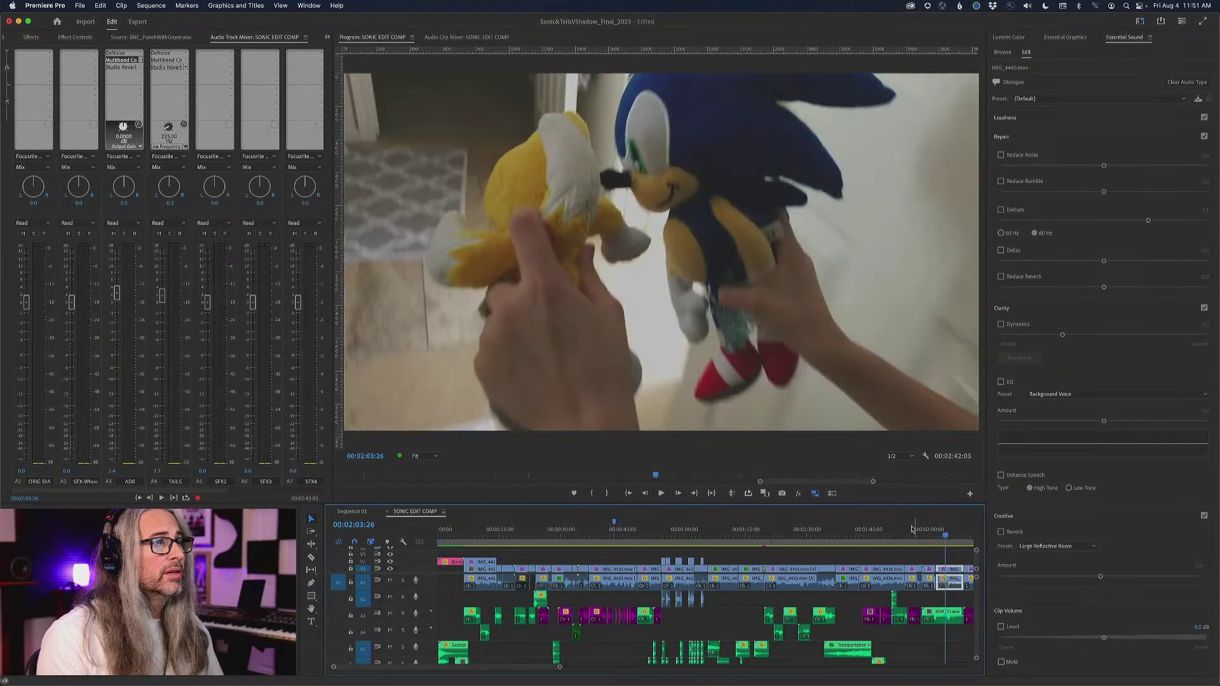
pyautogui.click(907, 530)
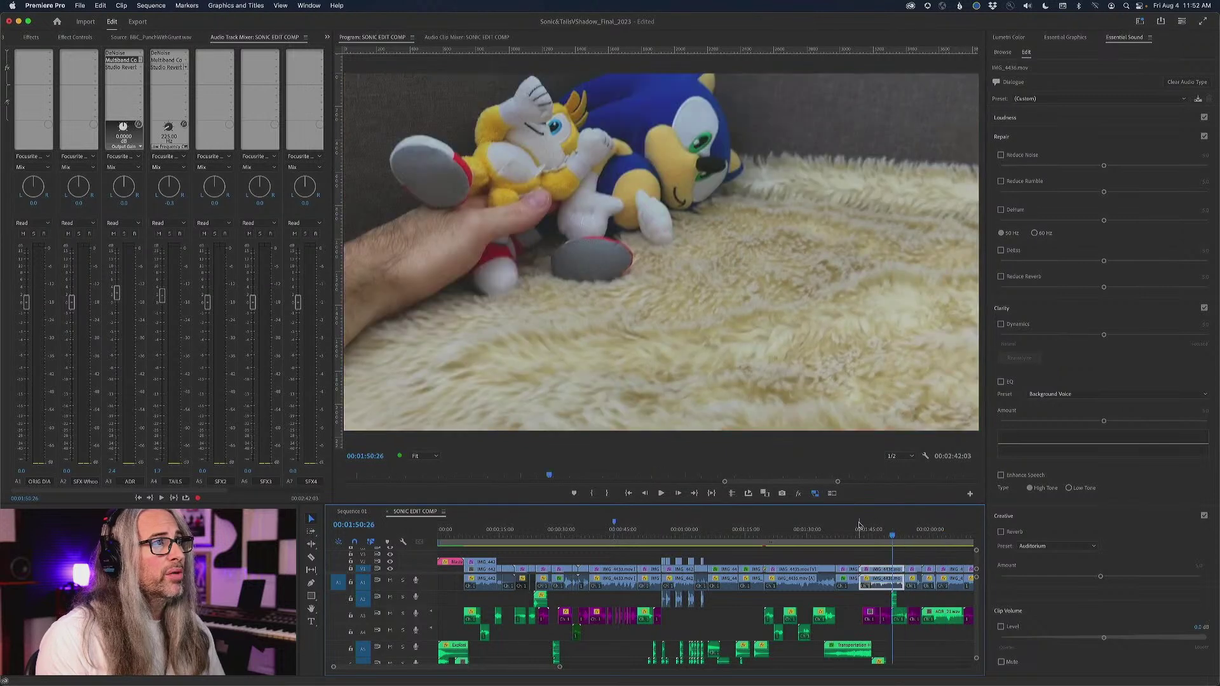
pyautogui.moveTo(845, 536); pyautogui.dragTo(765, 533)
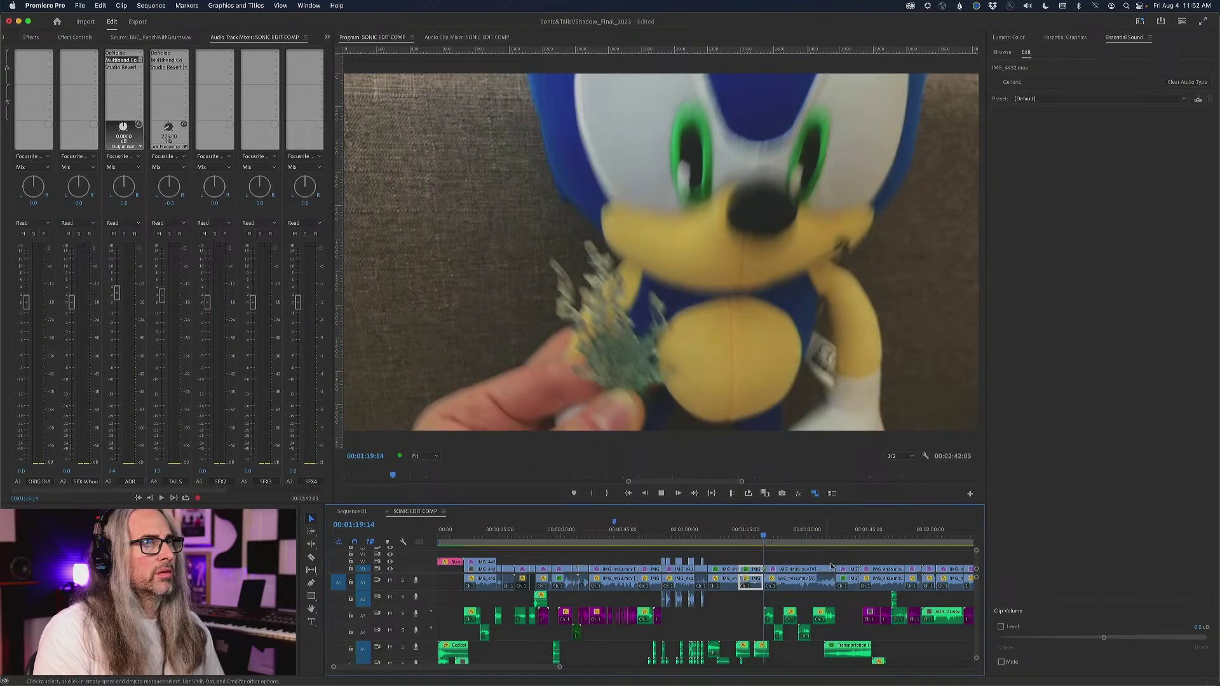
pyautogui.press('space')
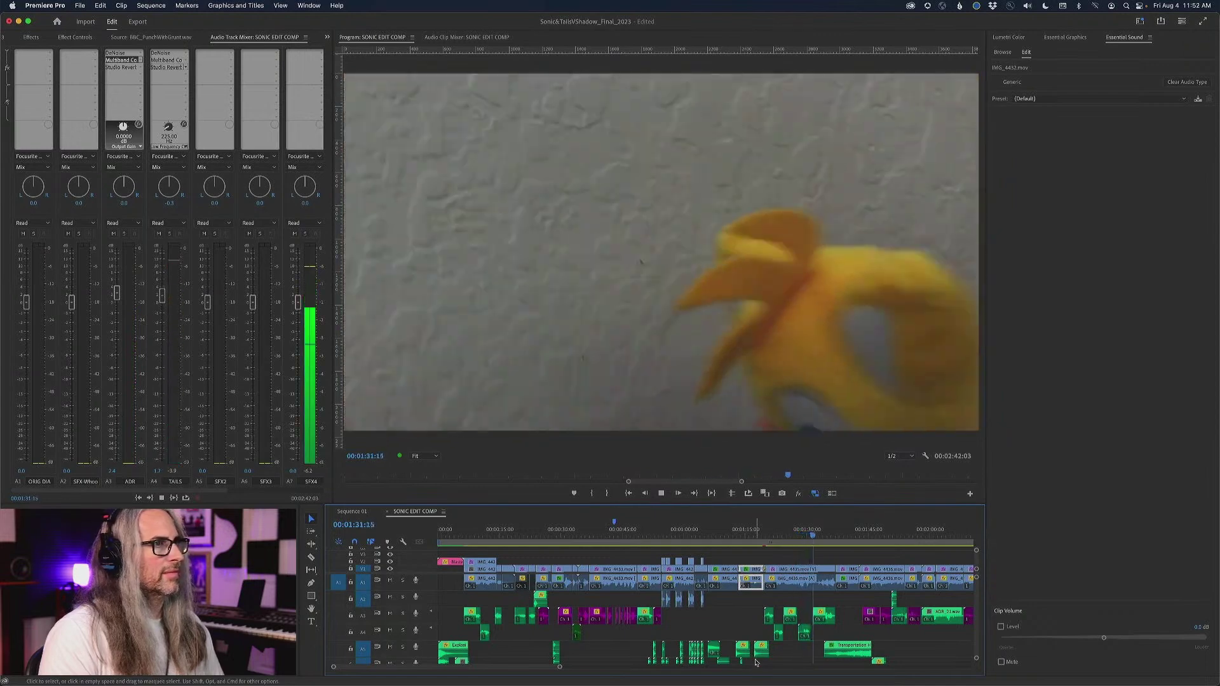
pyautogui.moveTo(604, 684)
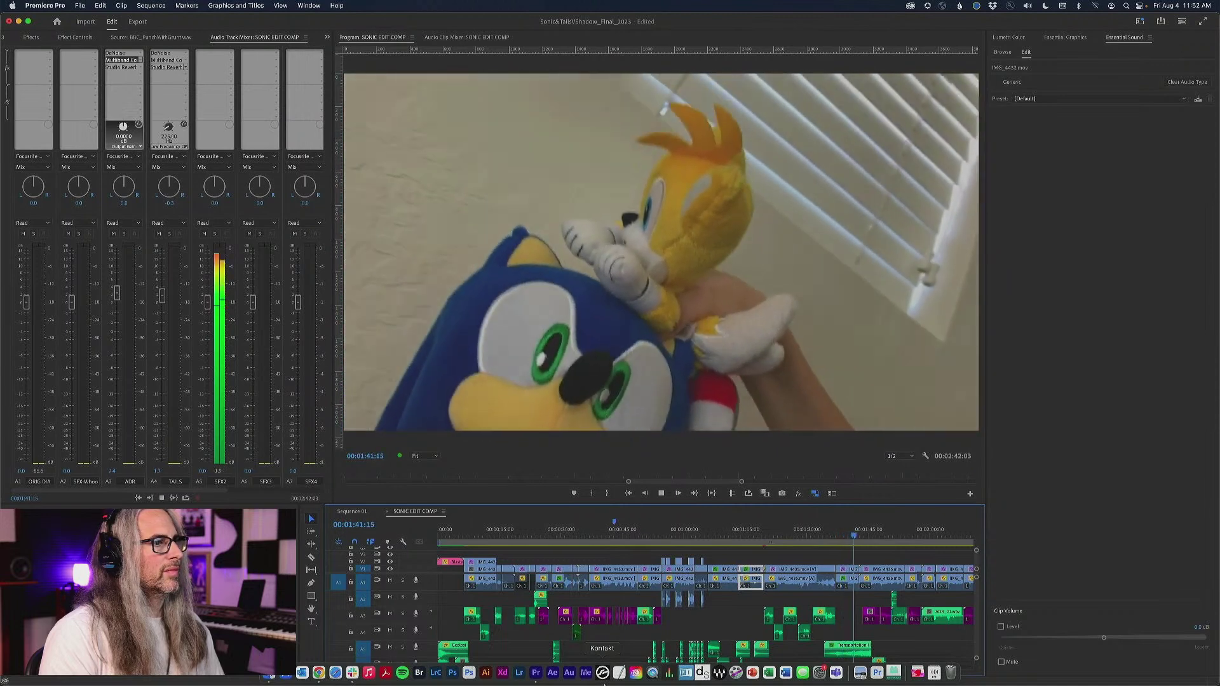
pyautogui.press('space')
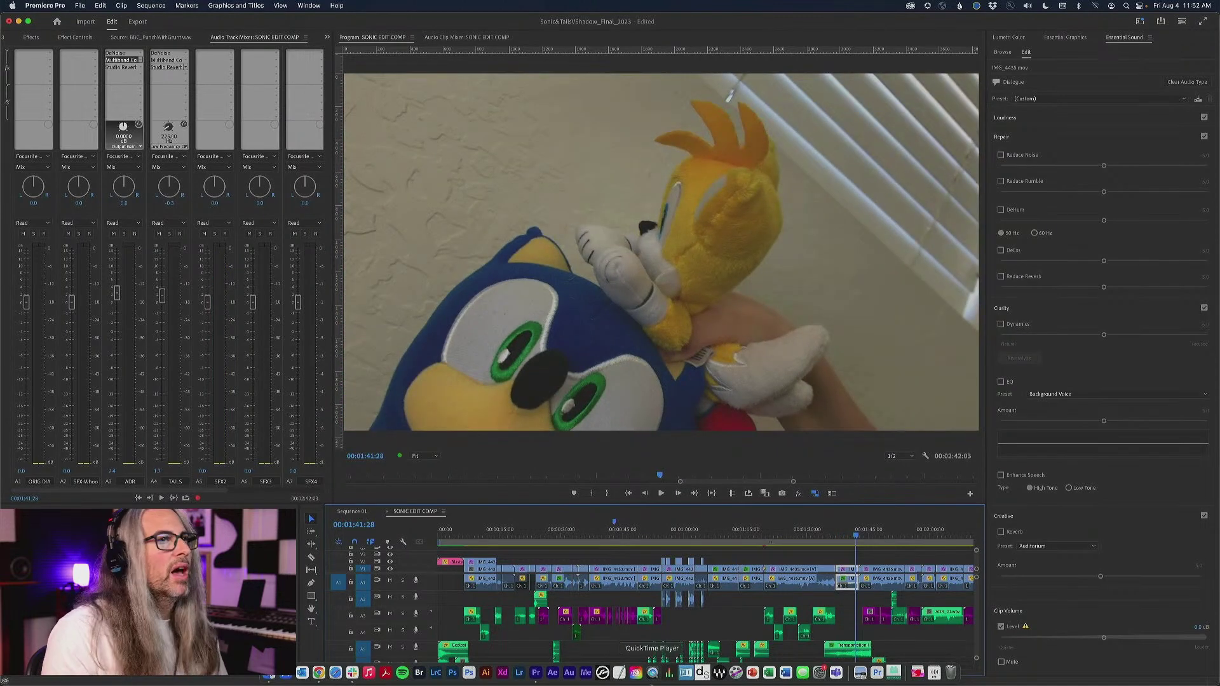